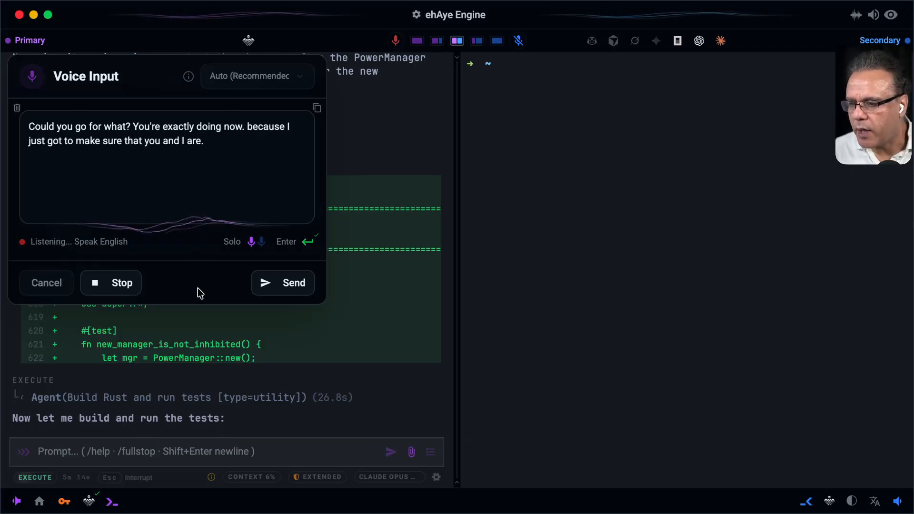
- Send the dictated request for an explanation of the current work, and set the primary verbosity to chatty
left_click(284, 285)
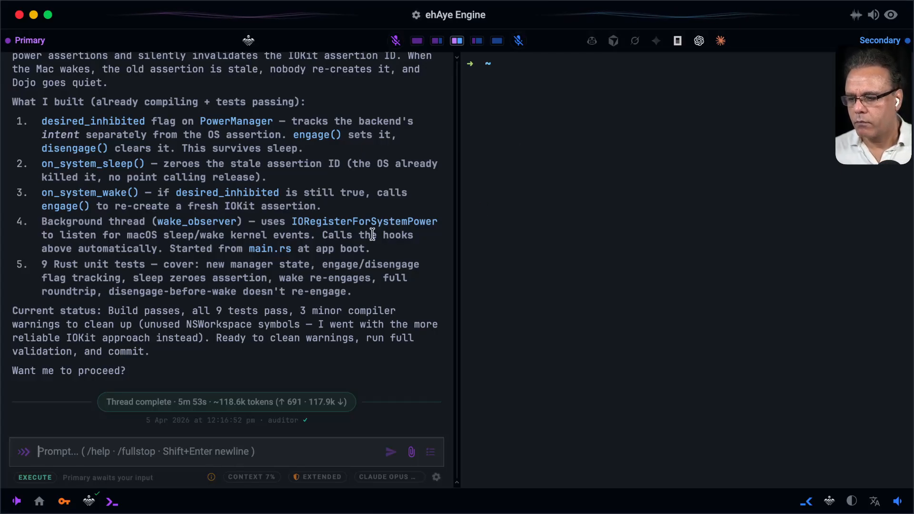
type("/ver")
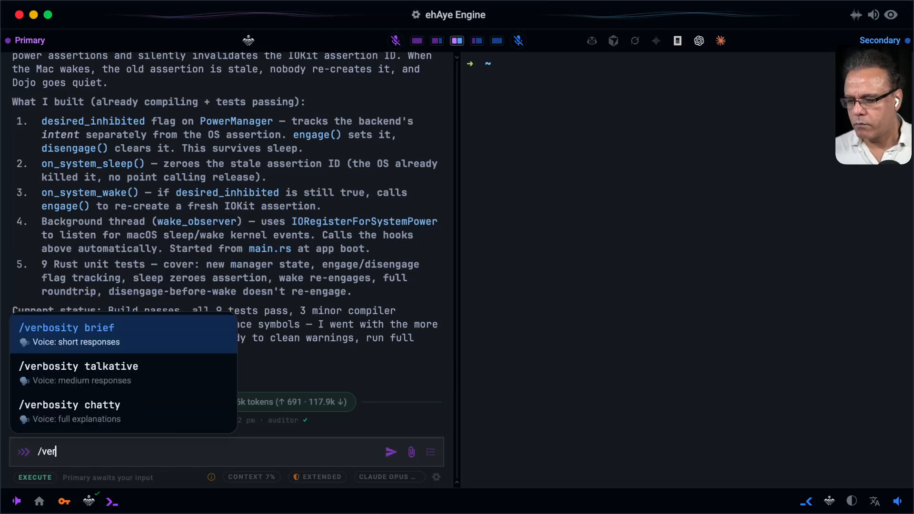
key("Down")
key("Down")
key("Return")
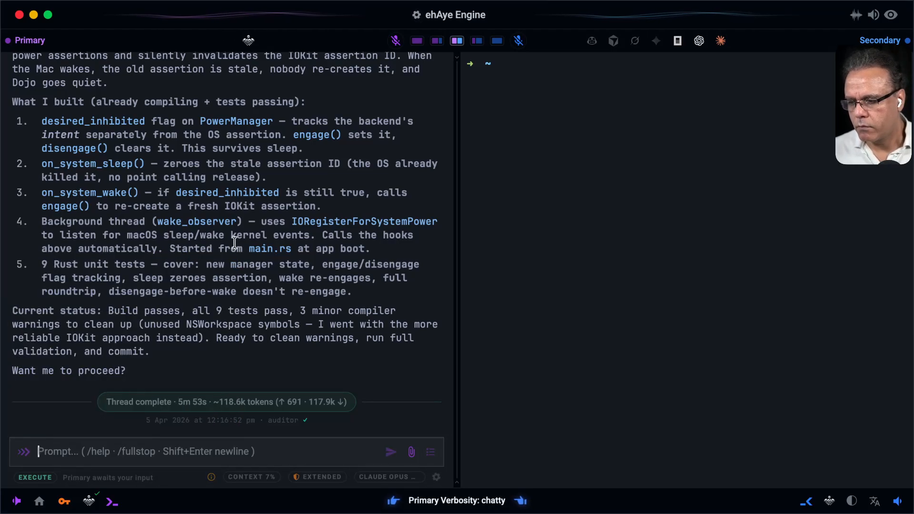
- Ask by voice for a simple, to-the-point recap of the work and what was missing, since the implemented feature isn't working
scroll(383, 238, "up", 5)
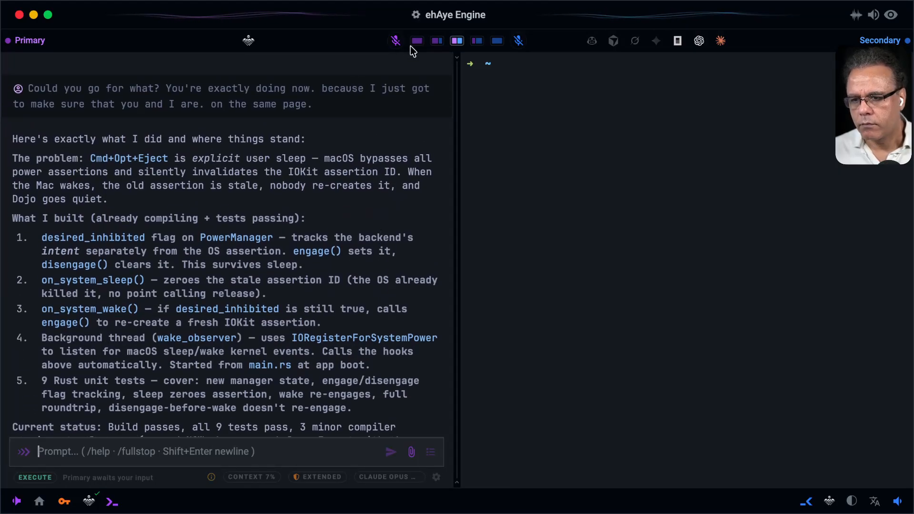
left_click(392, 43)
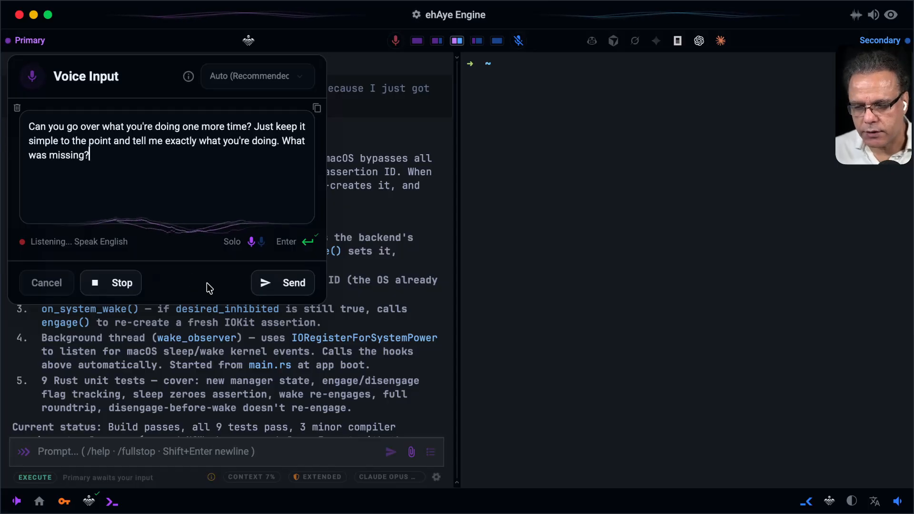
left_click(289, 285)
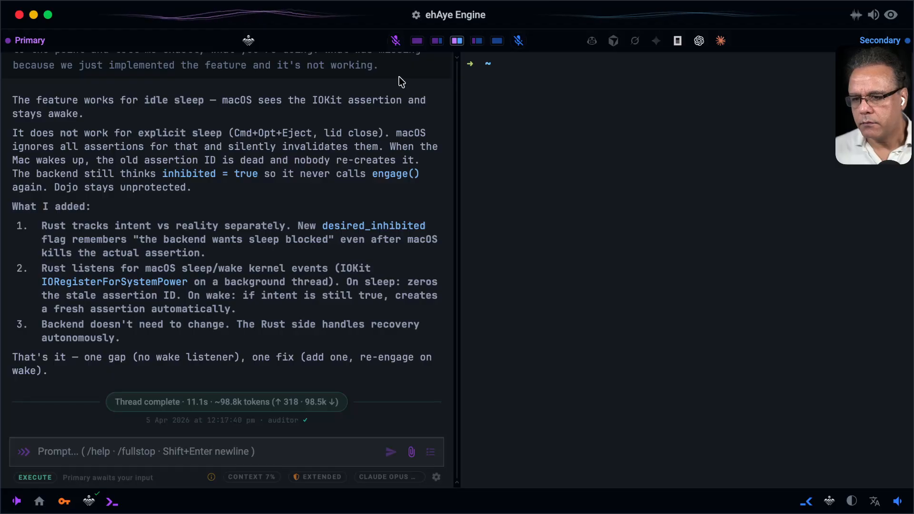
- Widen the primary pane relative to the secondary one and ask the agent by voice what is left to implement
scroll(402, 82, "up", 5)
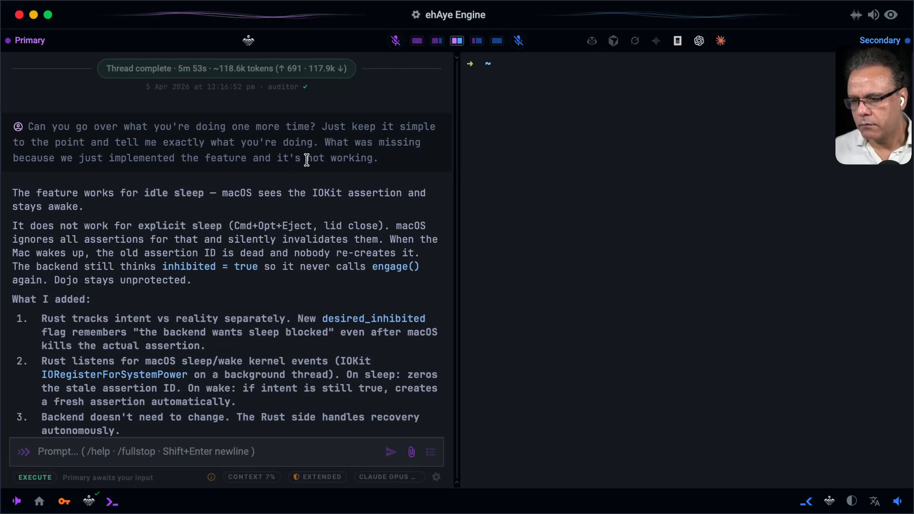
scroll(315, 148, "down", 5)
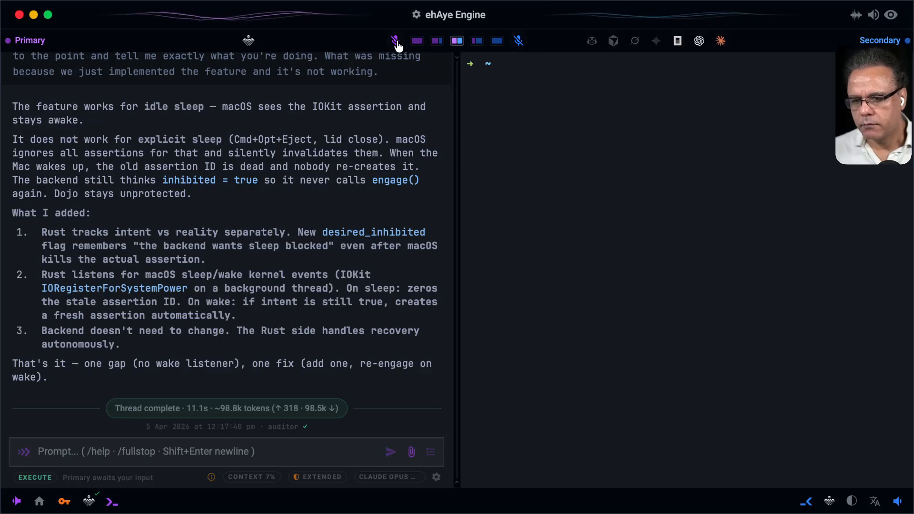
left_click(435, 41)
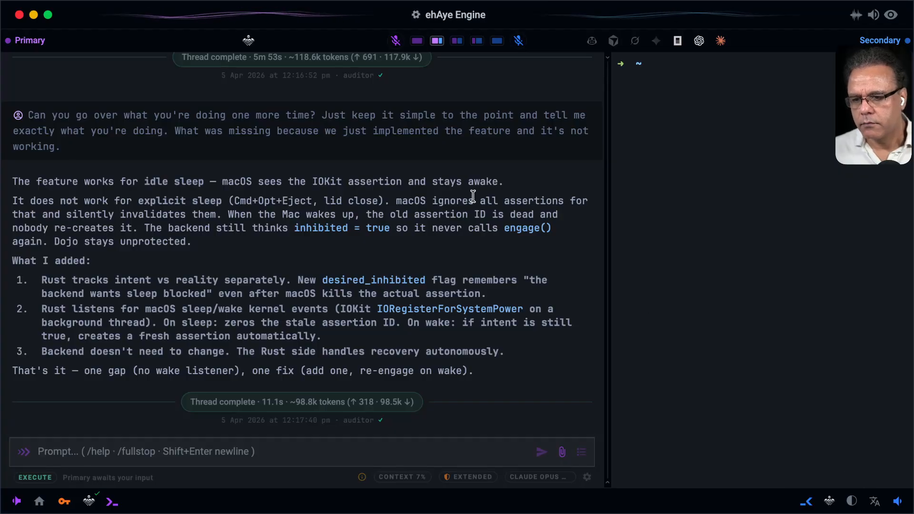
left_click(396, 41)
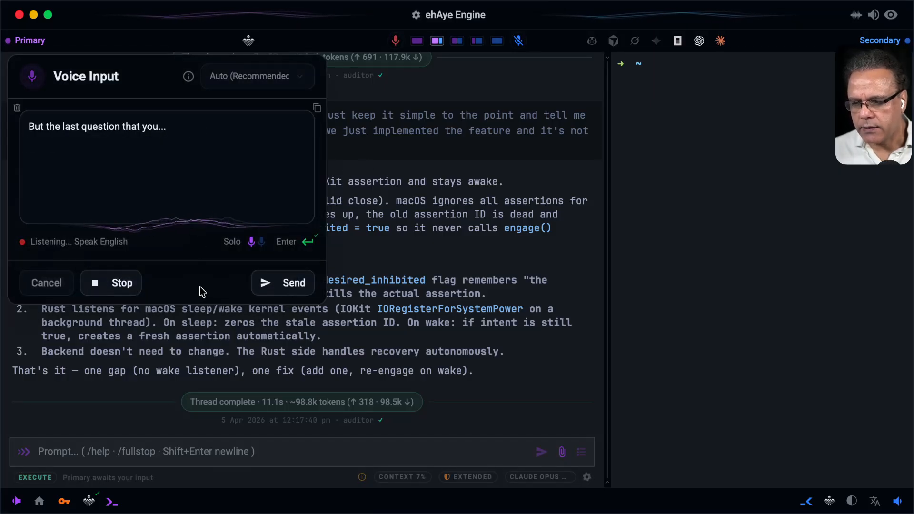
left_click(295, 283)
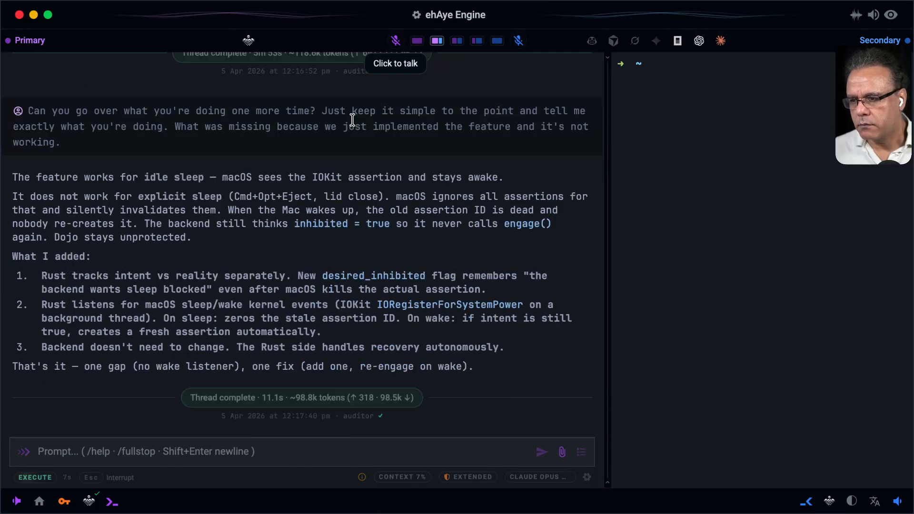
- Ask by voice what proceeding means if the feature's second part is already implemented, and skip the queued message
left_click(398, 41)
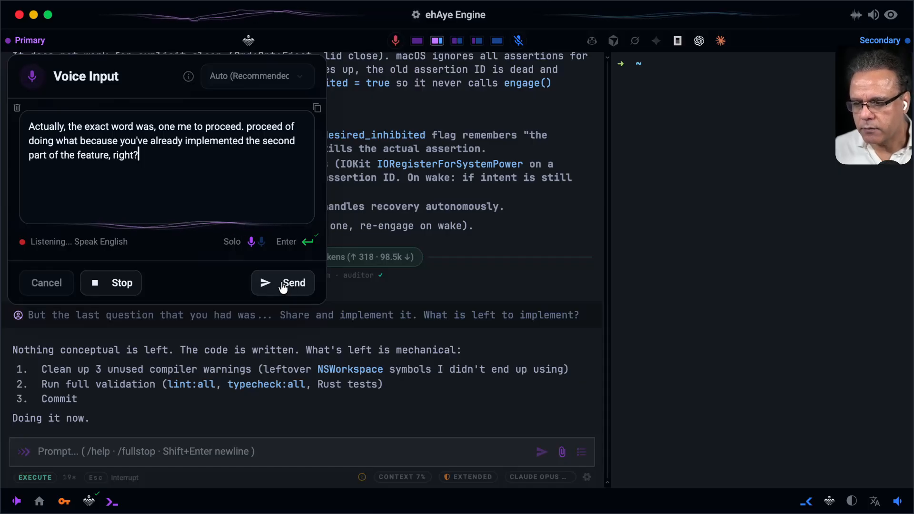
left_click(284, 284)
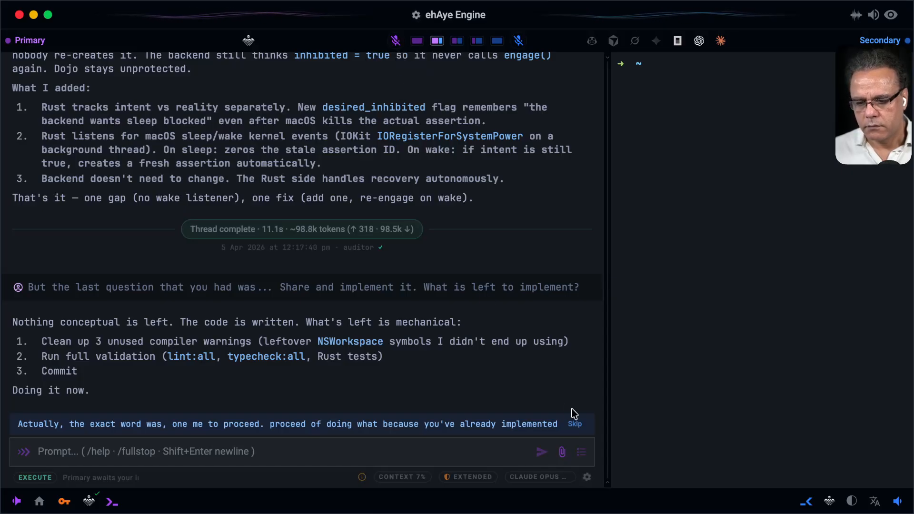
left_click(575, 424)
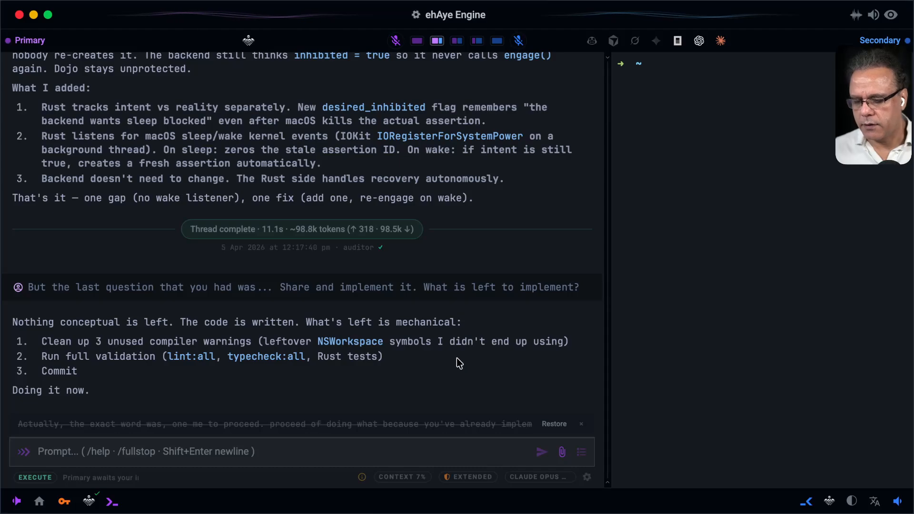
left_click(554, 424)
left_click(575, 424)
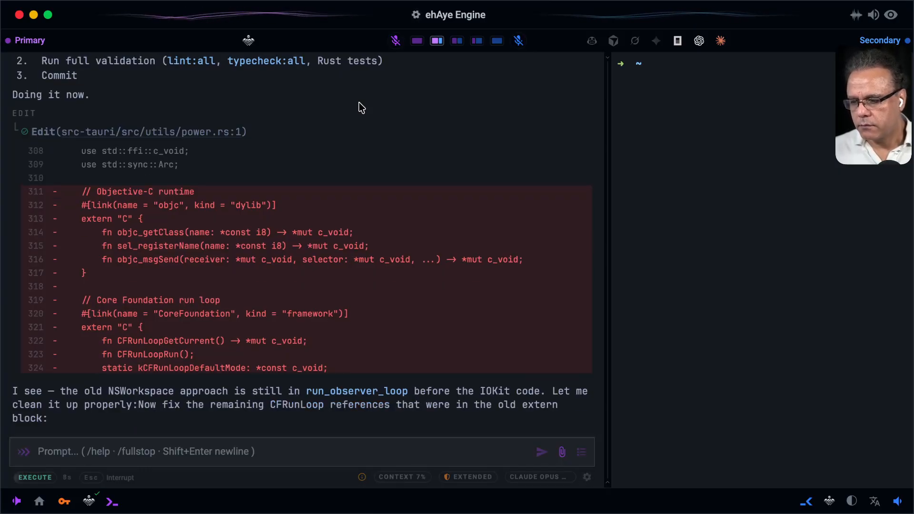
- Ask by voice for a step back to review the full file and the entire power management, giving the needed confidence level
left_click(396, 43)
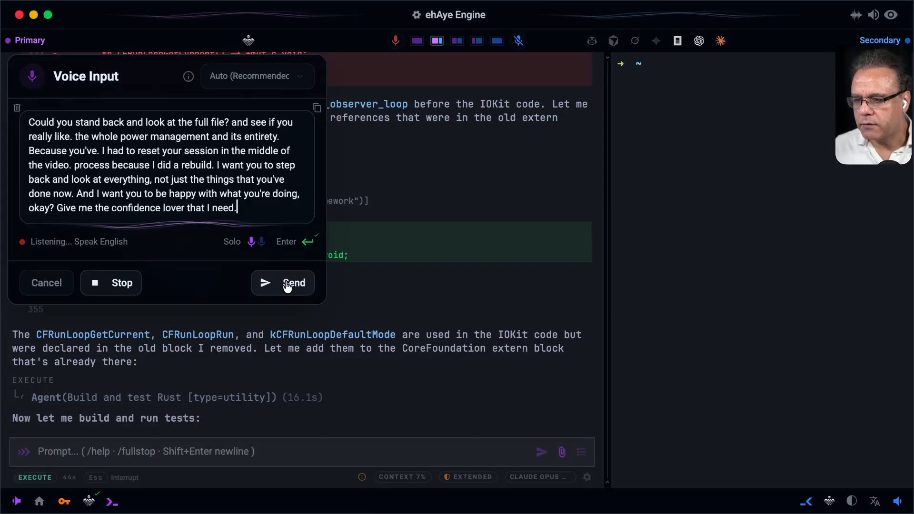
left_click(287, 285)
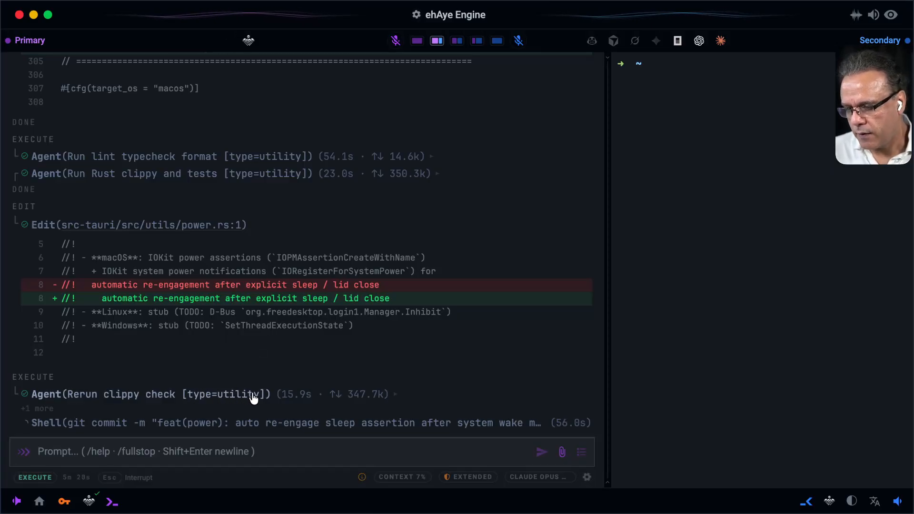
- Expand the rerun clippy check's output, review its summary, and collapse it again
left_click(229, 399)
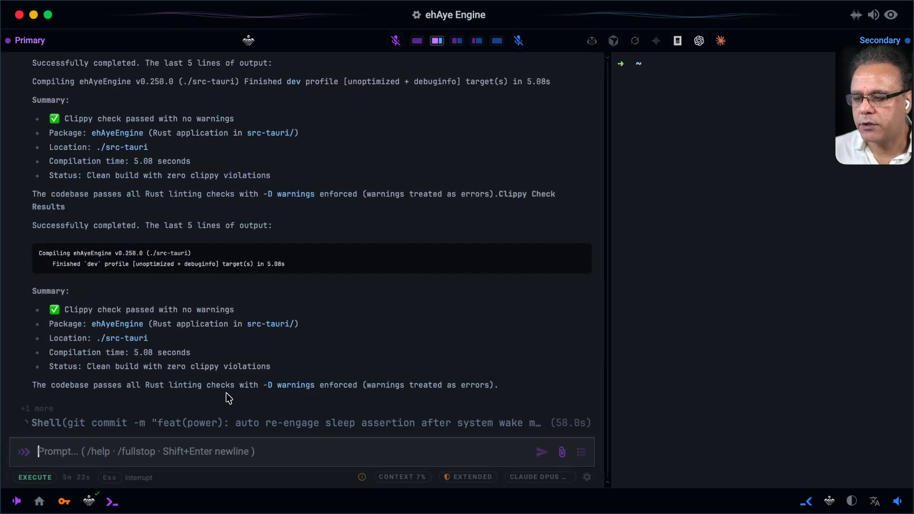
scroll(296, 269, "up", 10)
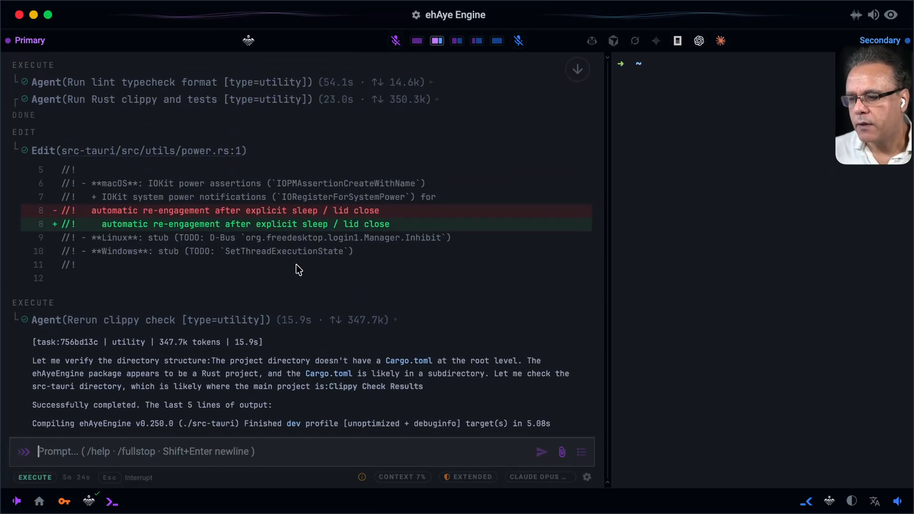
scroll(296, 269, "down", 3)
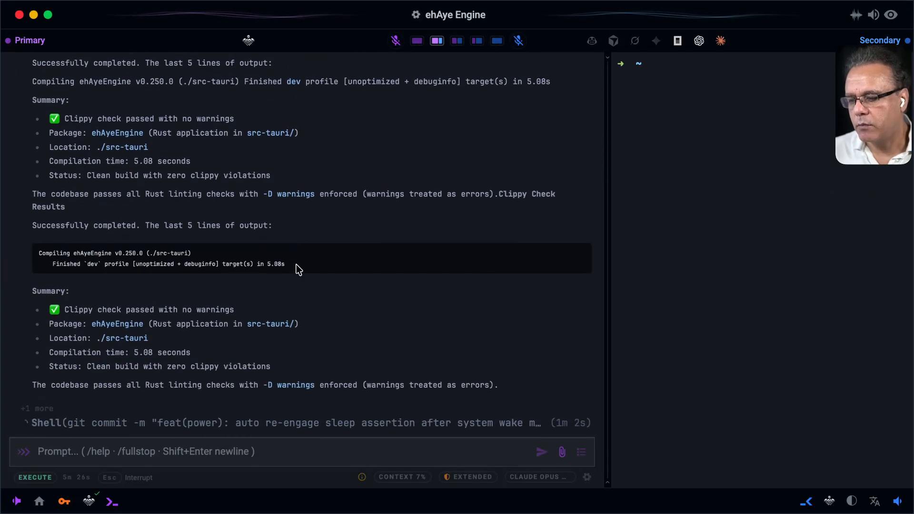
scroll(296, 266, "up", 5)
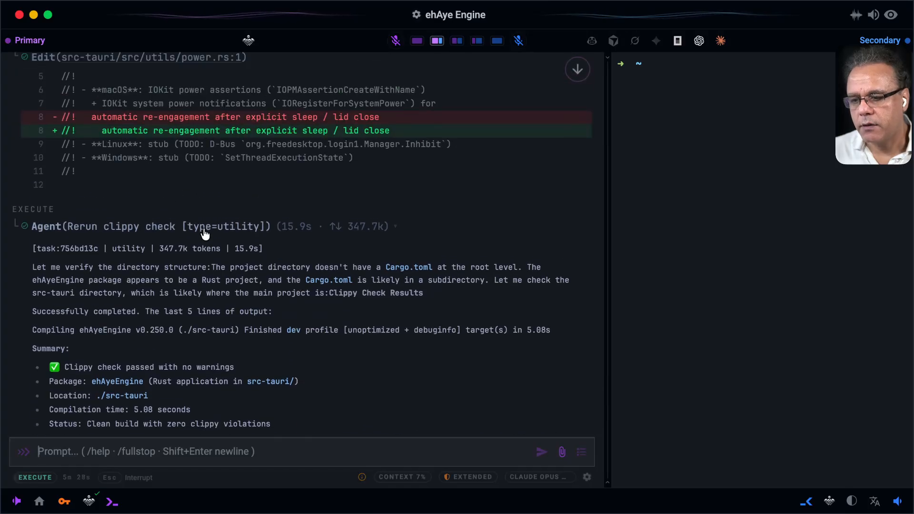
left_click(204, 231)
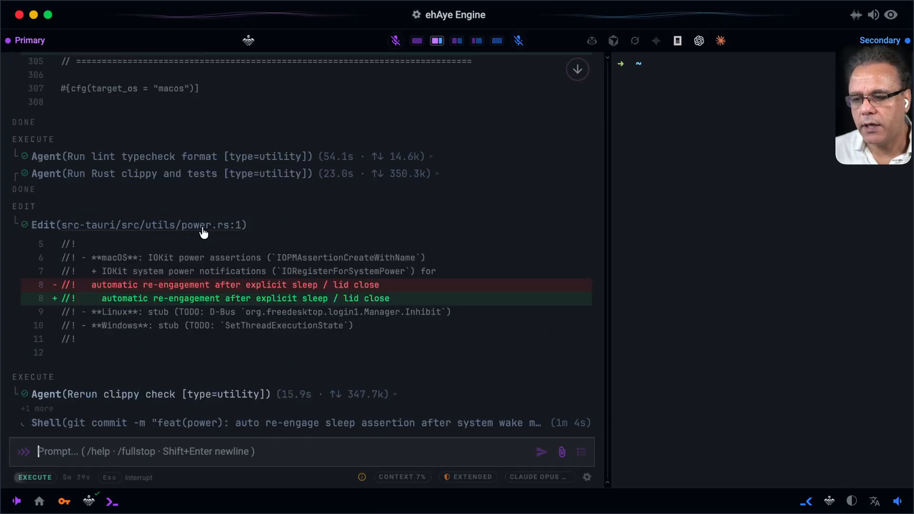
- Examine the output of the feat(power) git commit, including its test results and the agent's review notes
left_click(224, 423)
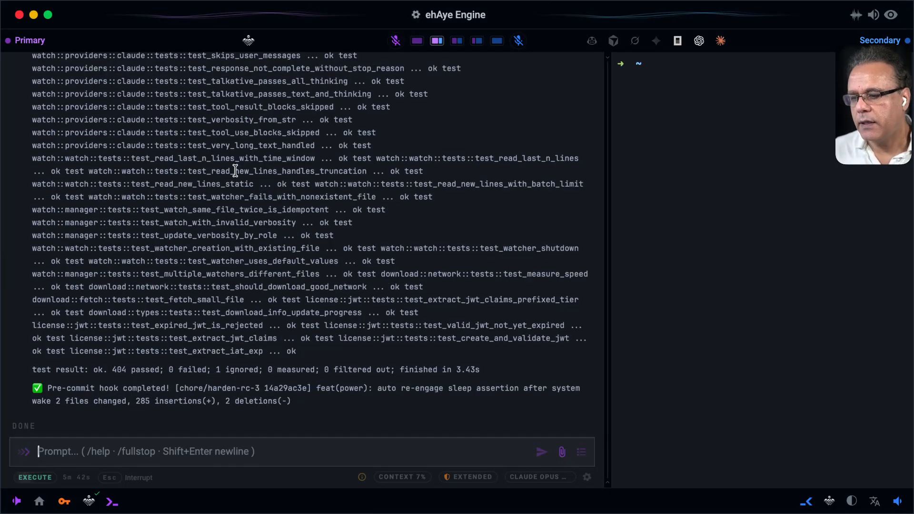
scroll(243, 121, "up", 15)
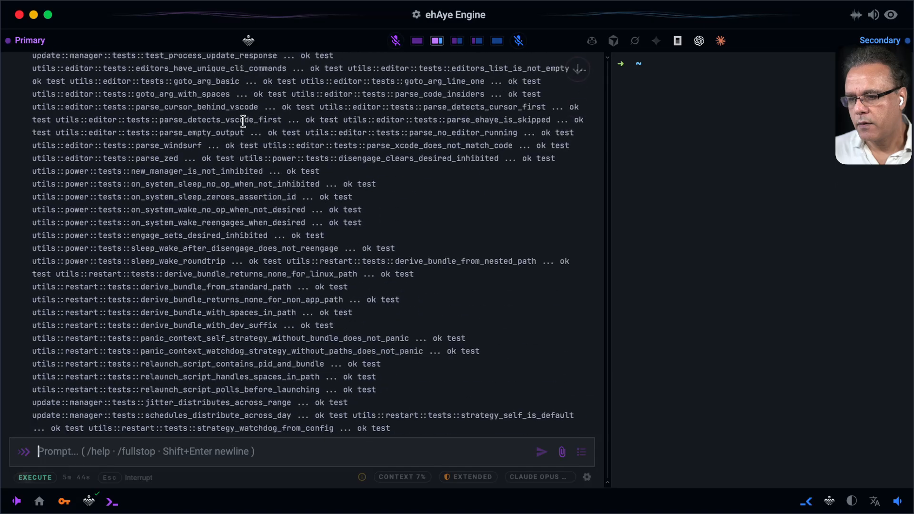
scroll(243, 121, "up", 20)
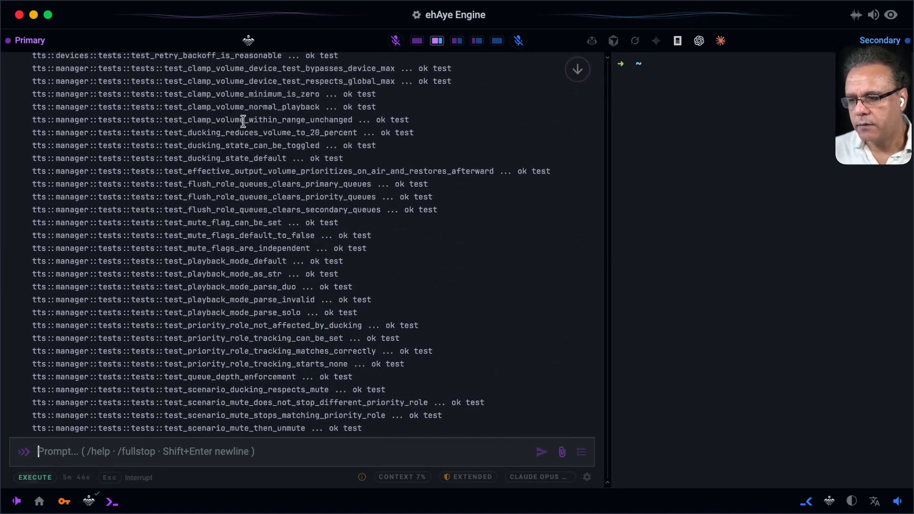
scroll(243, 121, "up", 20)
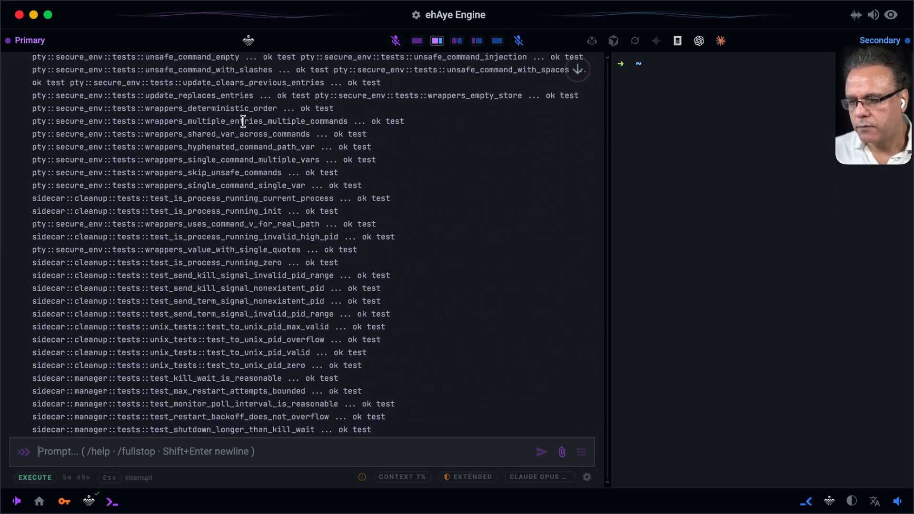
scroll(244, 121, "up", 20)
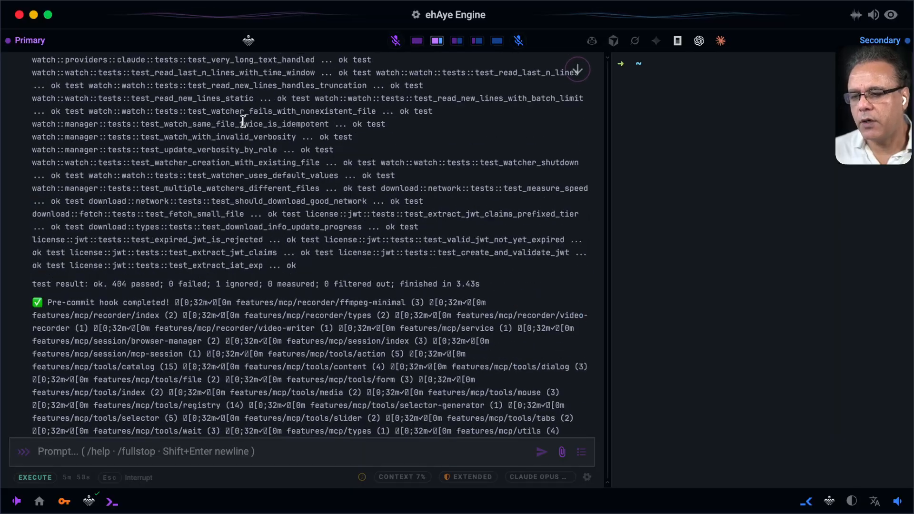
scroll(243, 122, "up", 15)
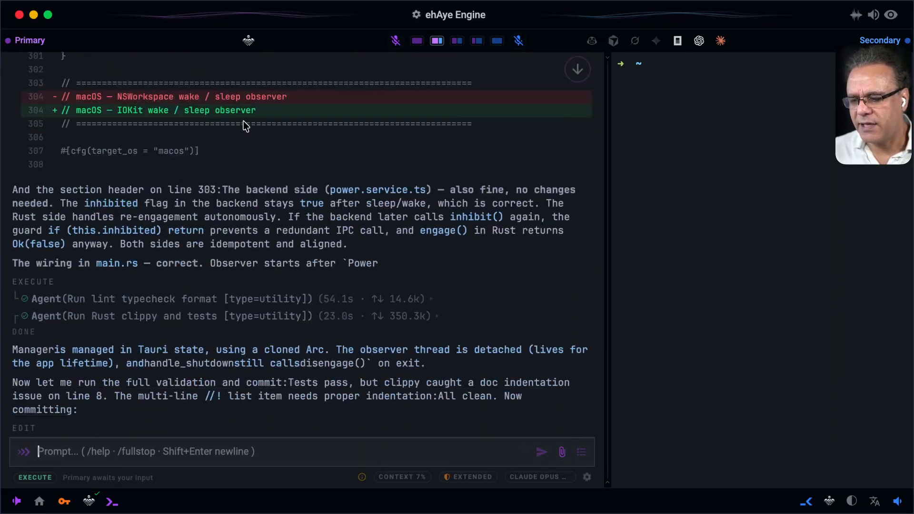
scroll(243, 124, "down", 15)
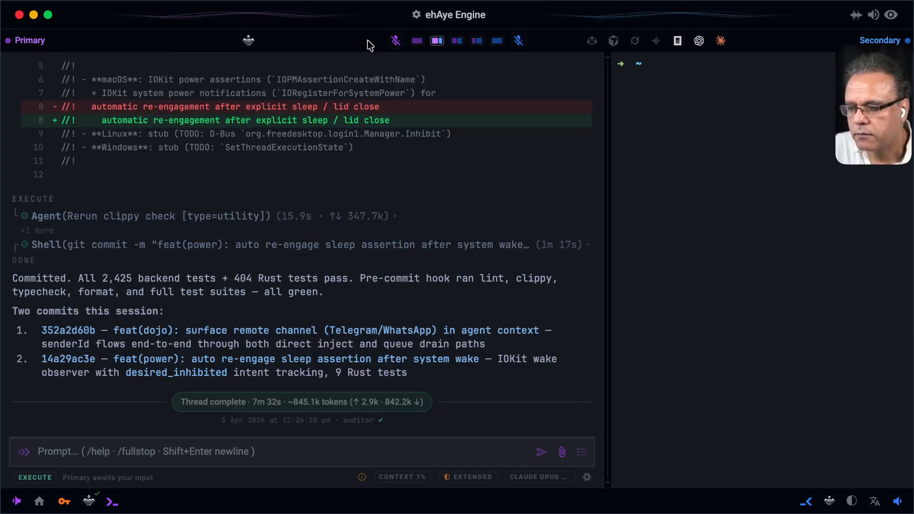
- Accept the changes and ask Dojo by voice to raise a PR, and open the raised pull request in the browser
left_click(397, 42)
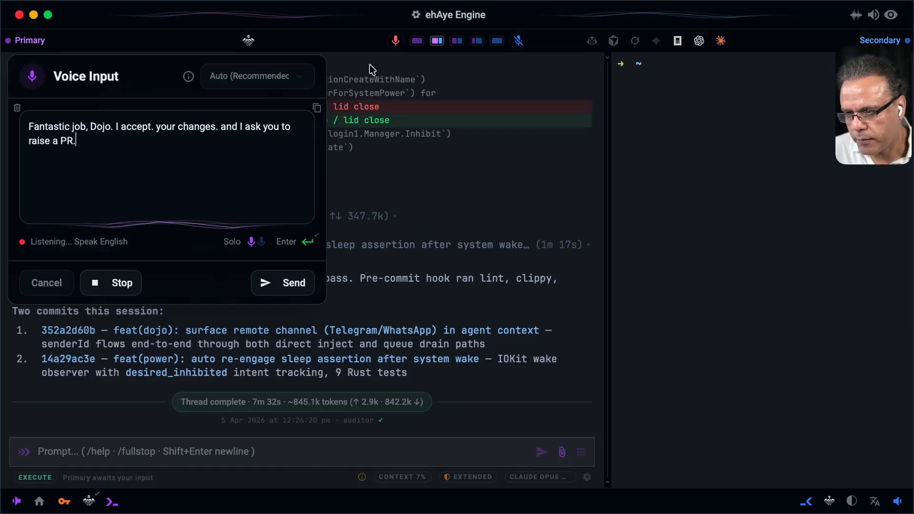
left_click(290, 284)
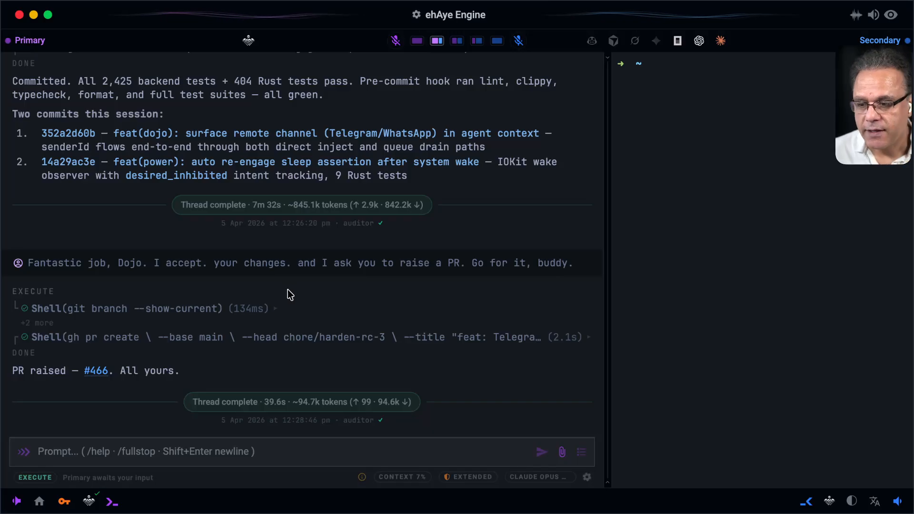
left_click(97, 374)
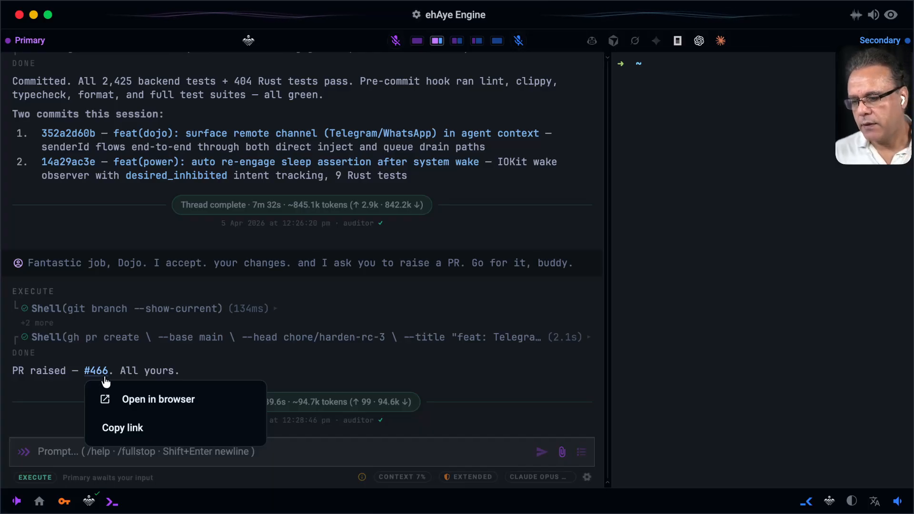
left_click(150, 402)
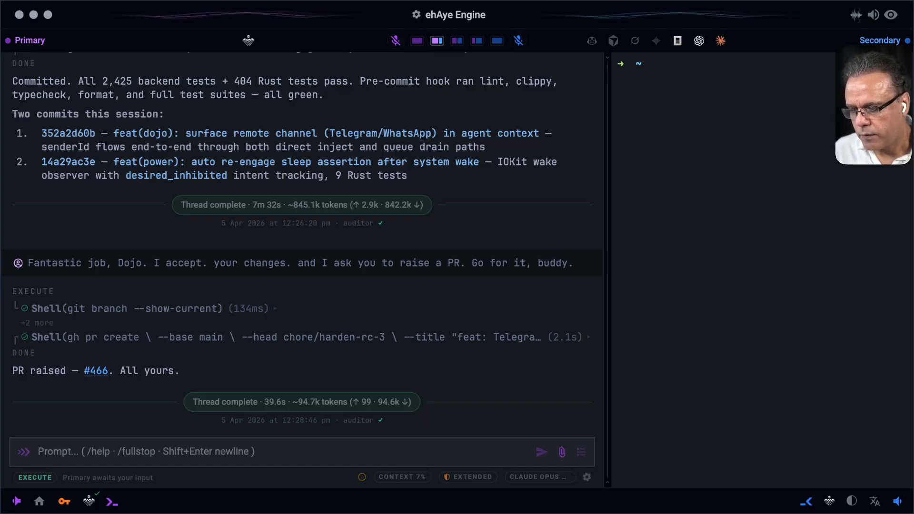
- Switch back to ehAye Engine and go to its home screen
left_click(143, 445)
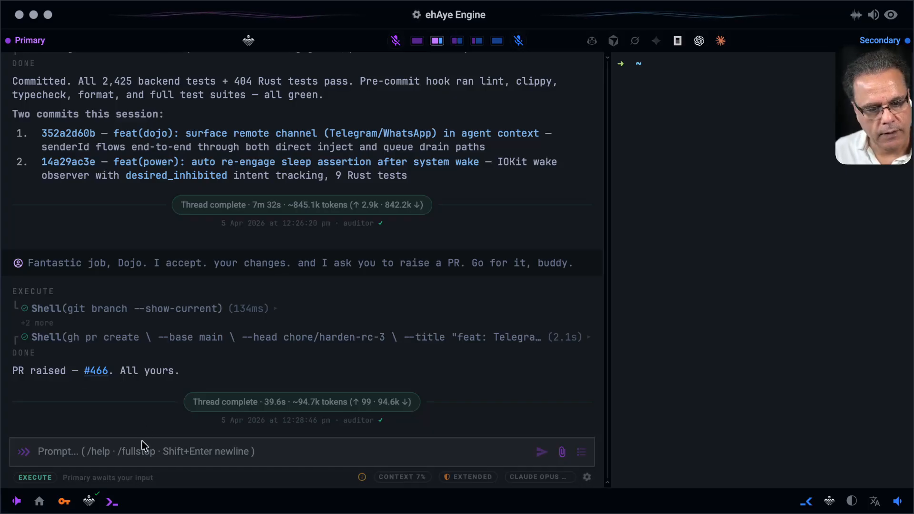
left_click(40, 503)
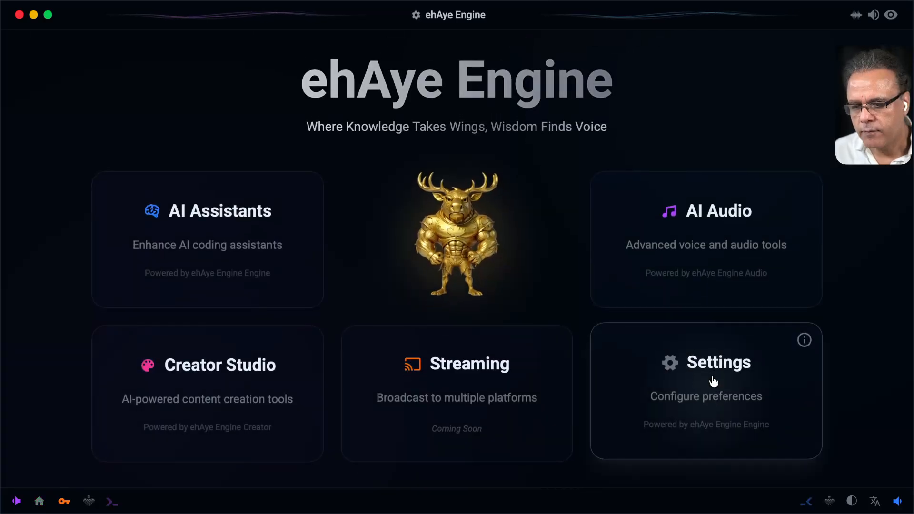
- Open Settings, check for application updates, and look over the License and Window & Theme sections
left_click(713, 381)
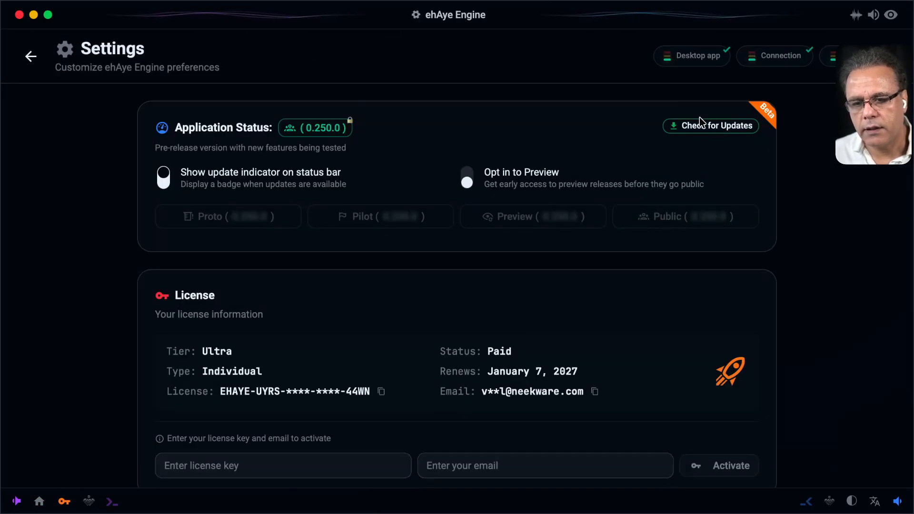
left_click(700, 124)
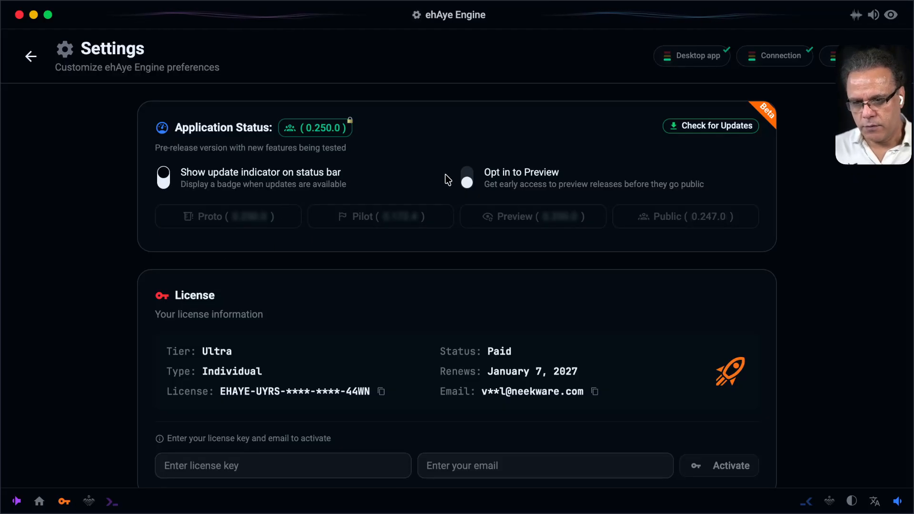
scroll(460, 166, "down", 5)
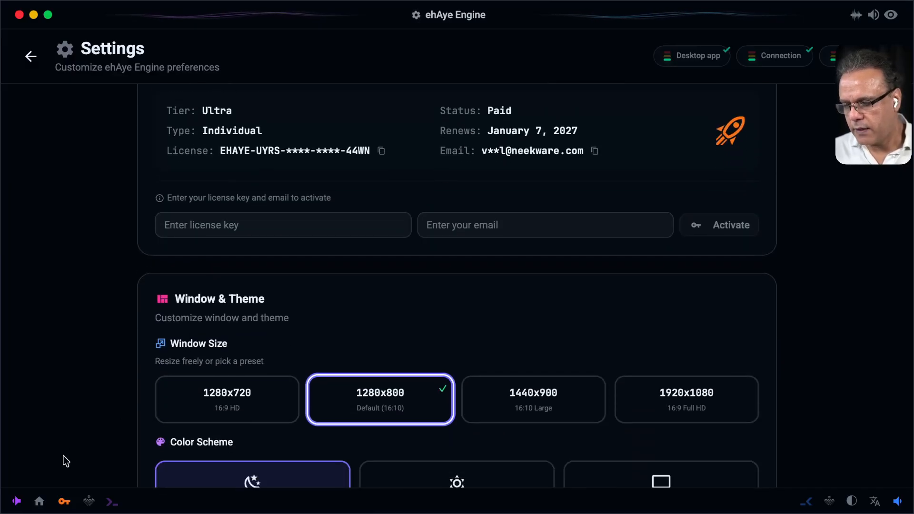
- Leave Settings for AI Assistants and split the primary and secondary panes evenly
left_click(42, 501)
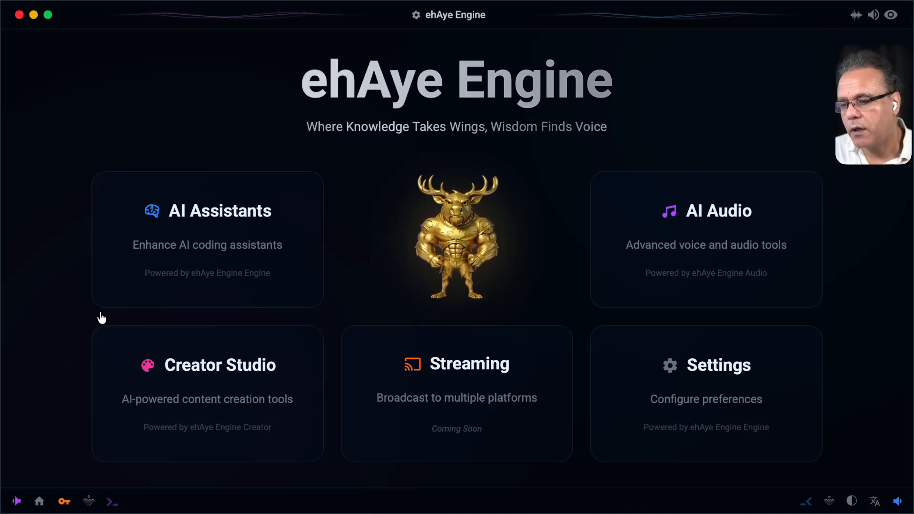
left_click(177, 234)
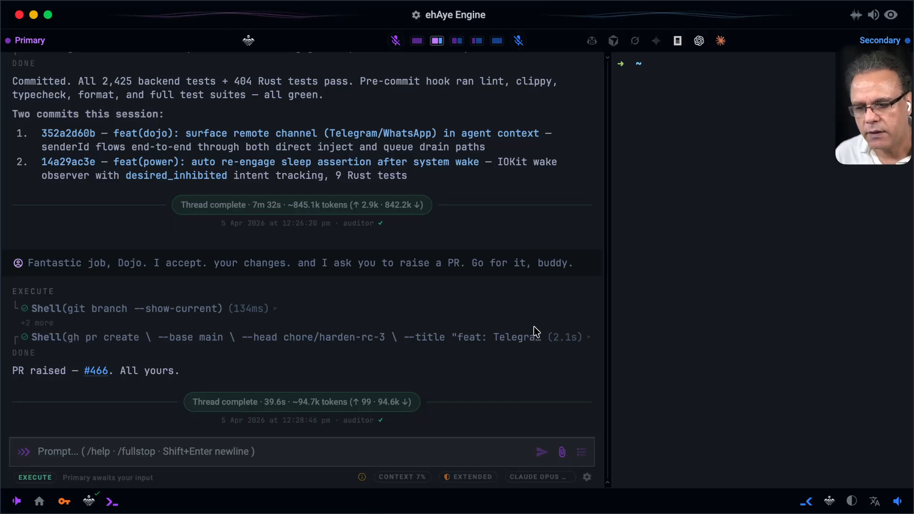
left_click(457, 41)
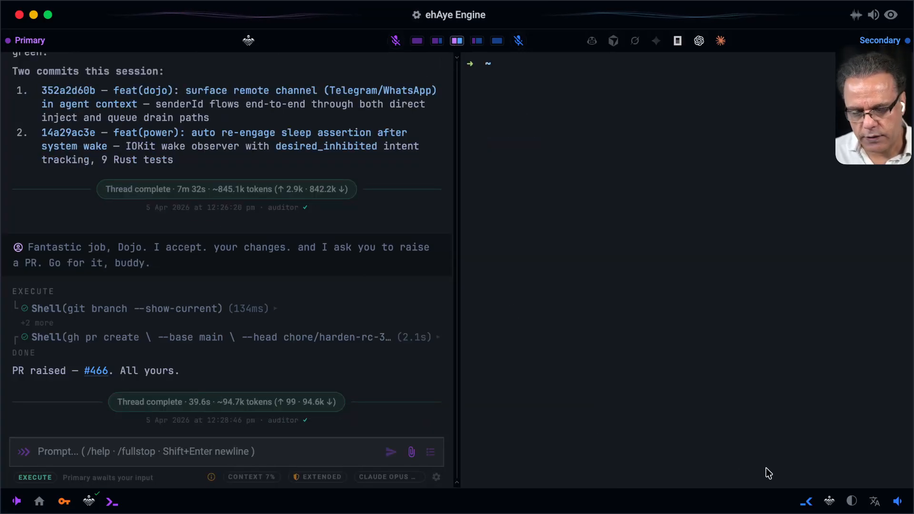
- Start Dojo in the secondary pane and ask it by voice for the temperature in Ottawa, Canada
left_click(829, 500)
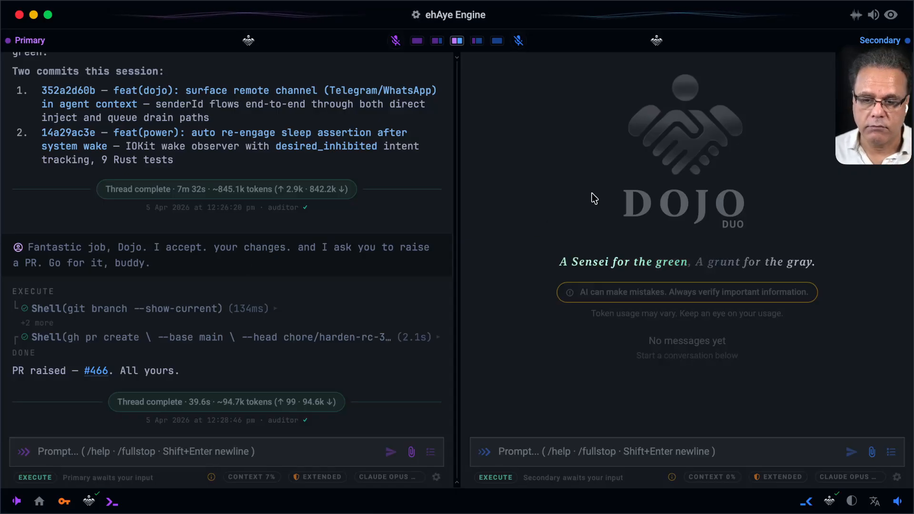
left_click(518, 42)
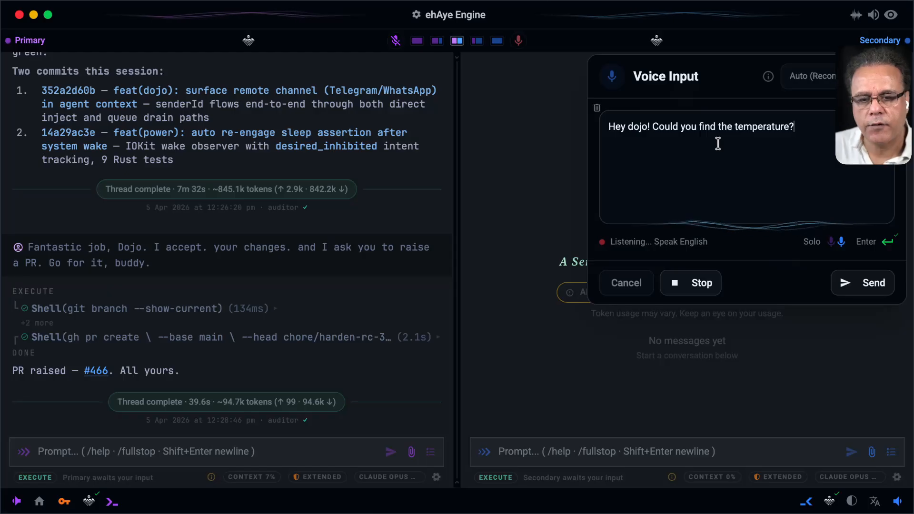
left_click(873, 284)
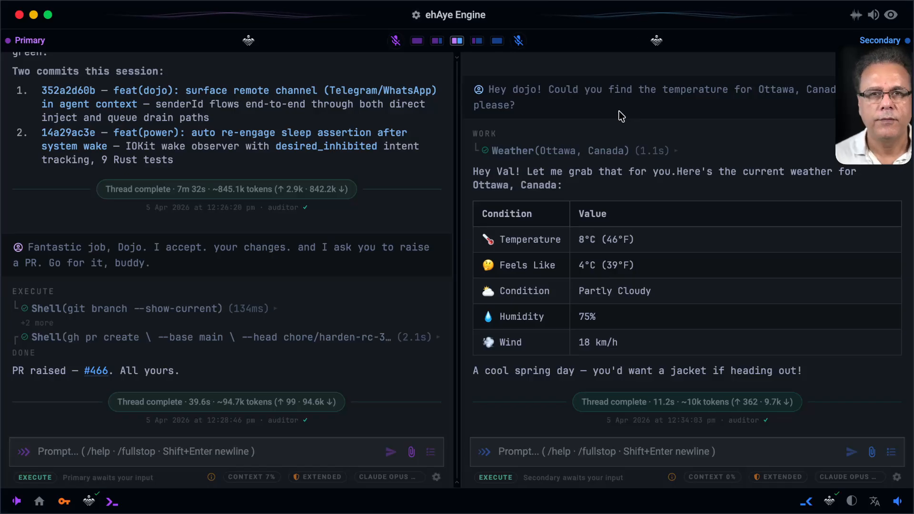
- Dictate trial text into the secondary pane's voice input, clear it, and copy a freshly dictated transcript
left_click(519, 42)
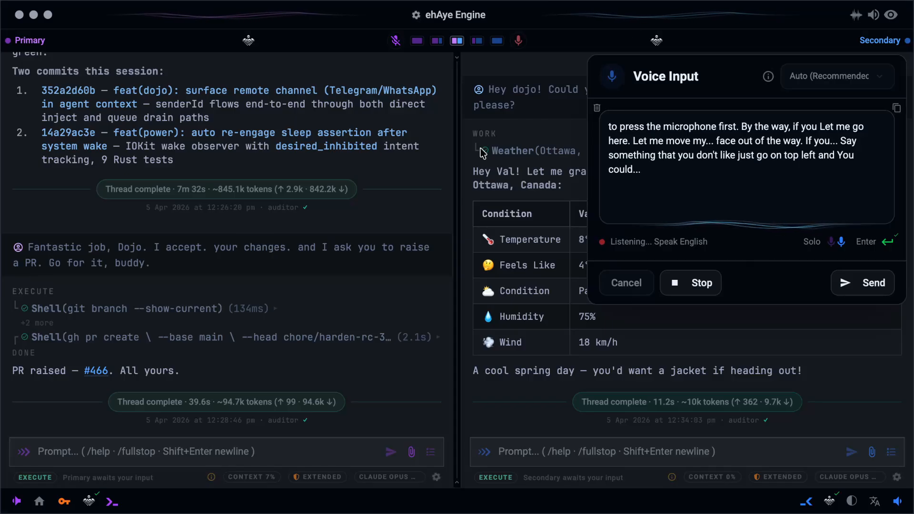
left_click(596, 109)
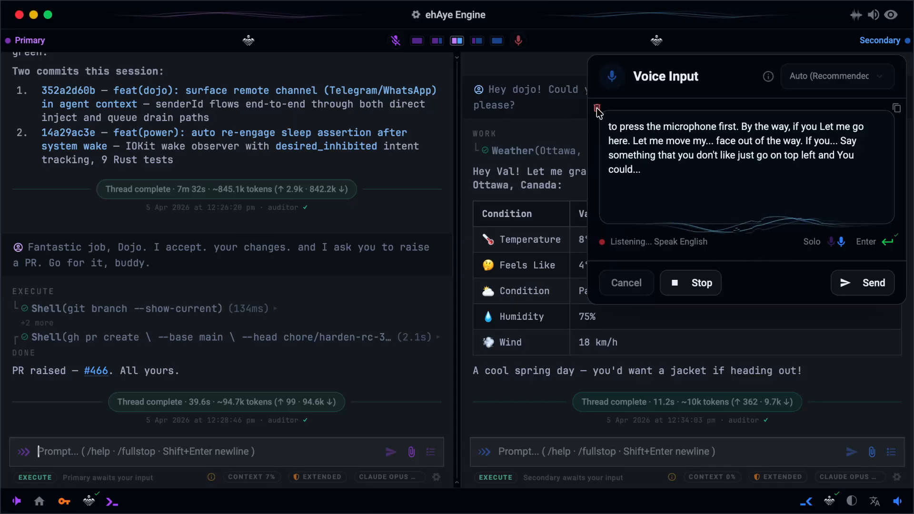
left_click(597, 108)
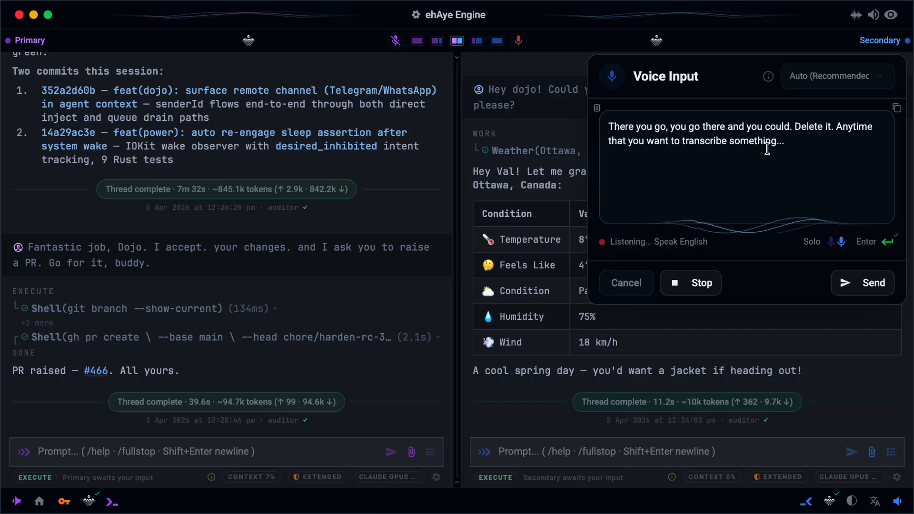
left_click(898, 109)
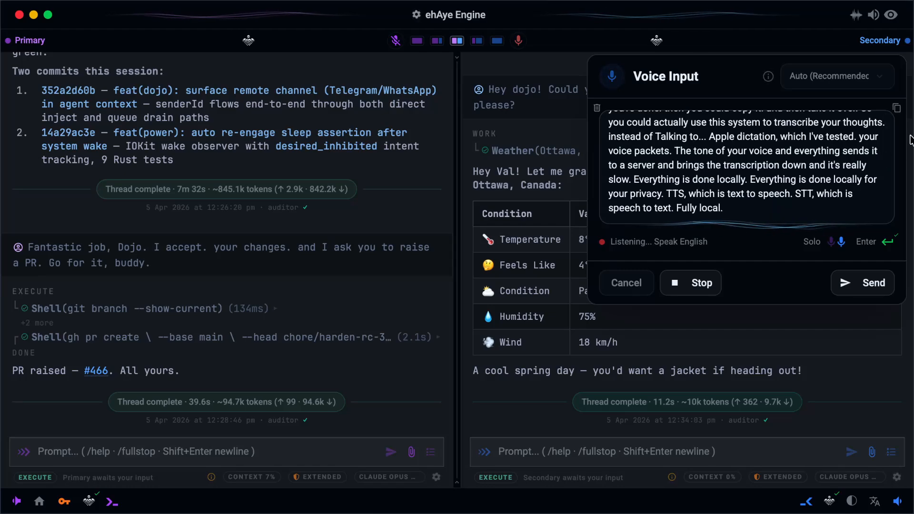
- Clear the dictated transcript and ask Dojo by voice for the temperature in San Diego, California, the favorite city
left_click(597, 108)
left_click(597, 109)
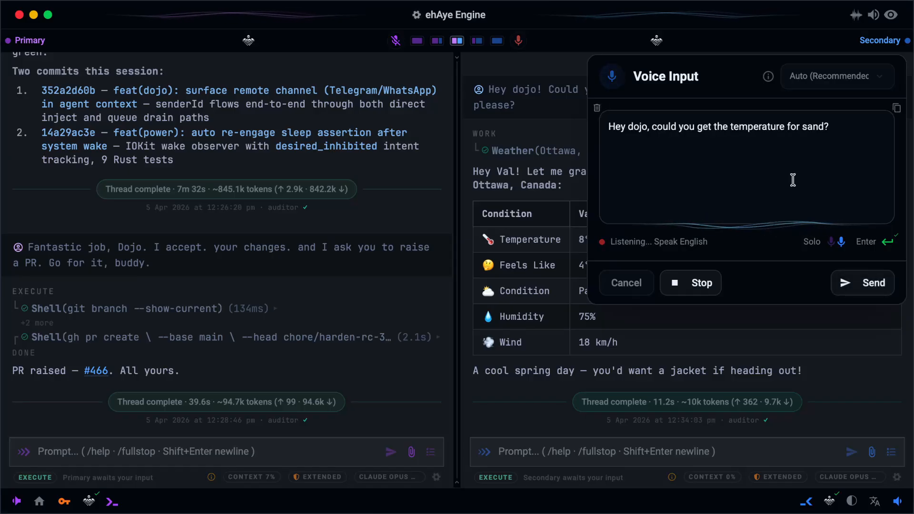
left_click(864, 283)
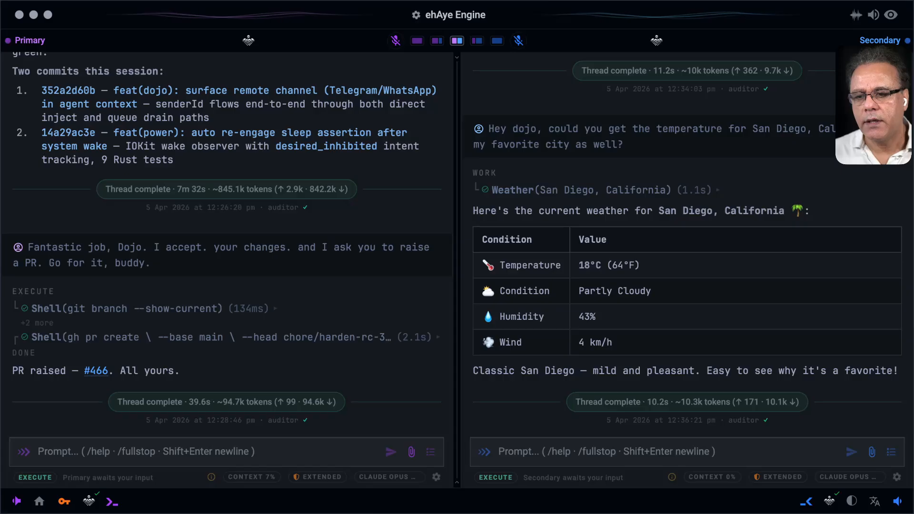
- Try the 2/3 Left, Full Left, 2/3 Right and Full Right pane layouts and return to the even split
left_click(437, 42)
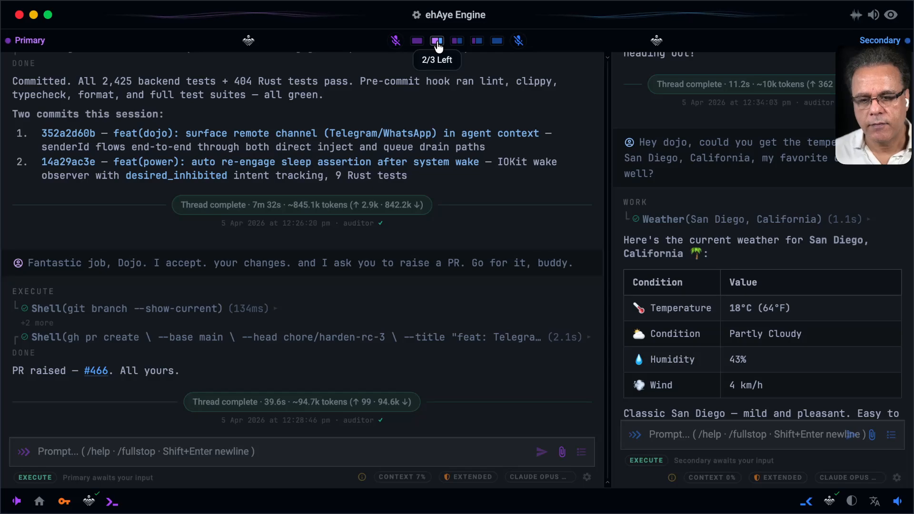
scroll(739, 138, "down", 2)
scroll(757, 242, "up", 8)
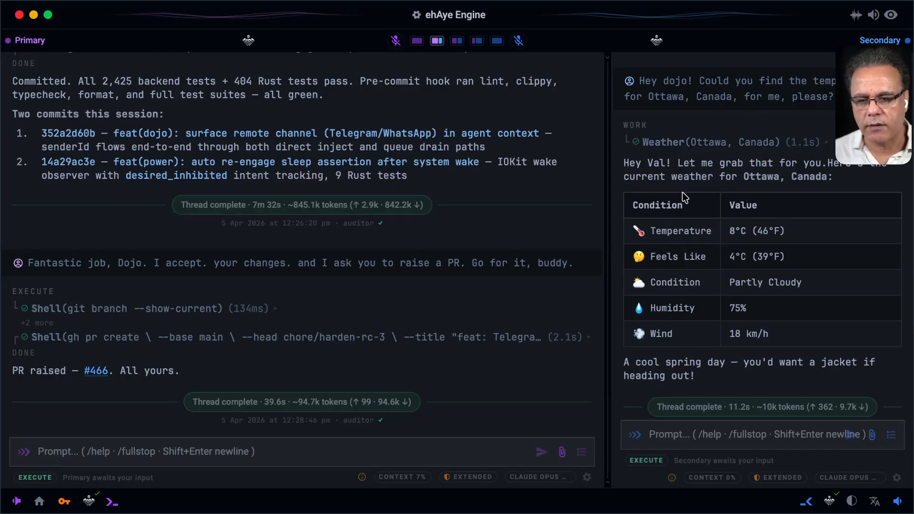
left_click(417, 41)
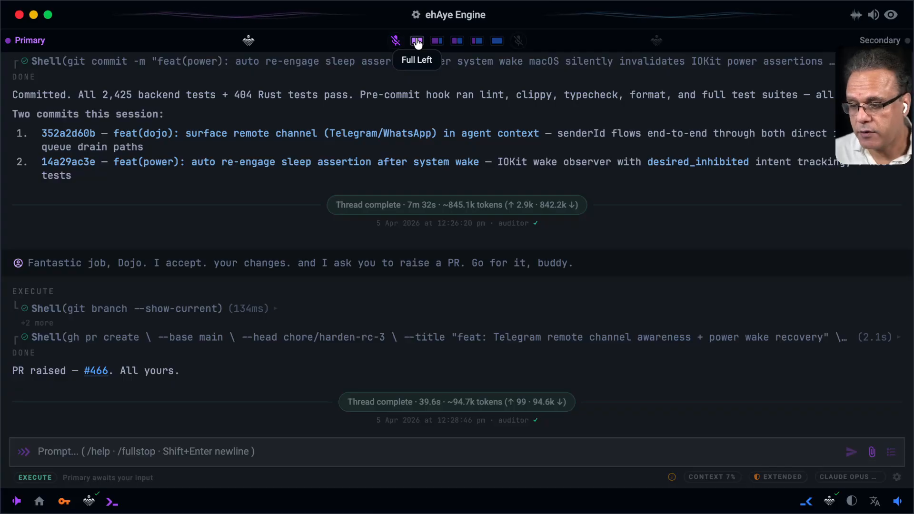
left_click(457, 41)
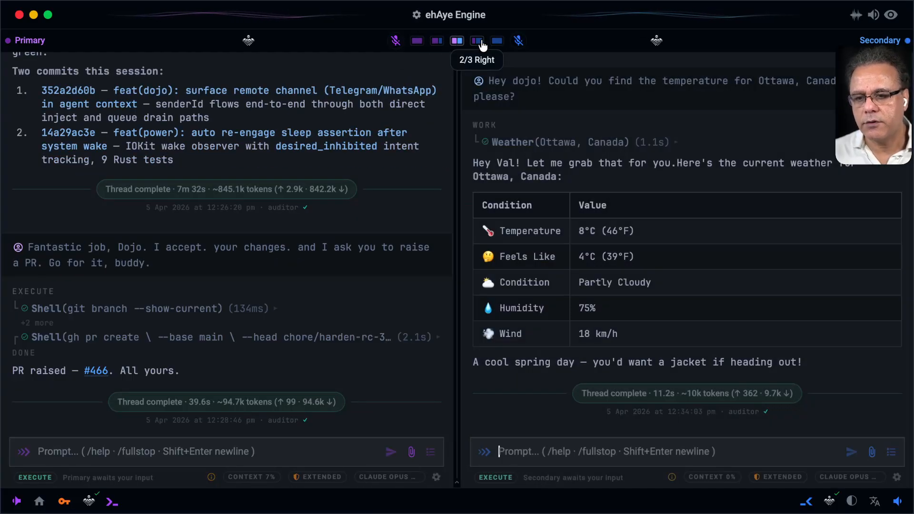
left_click(481, 43)
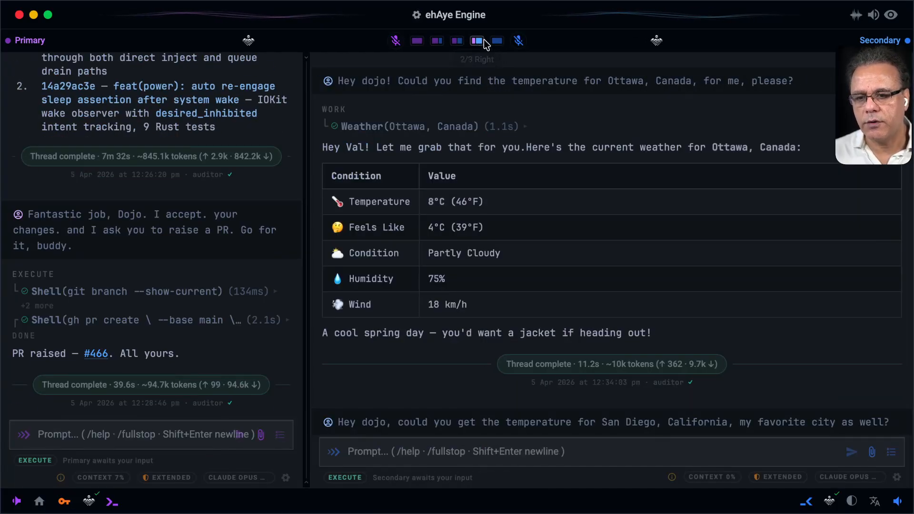
left_click(498, 43)
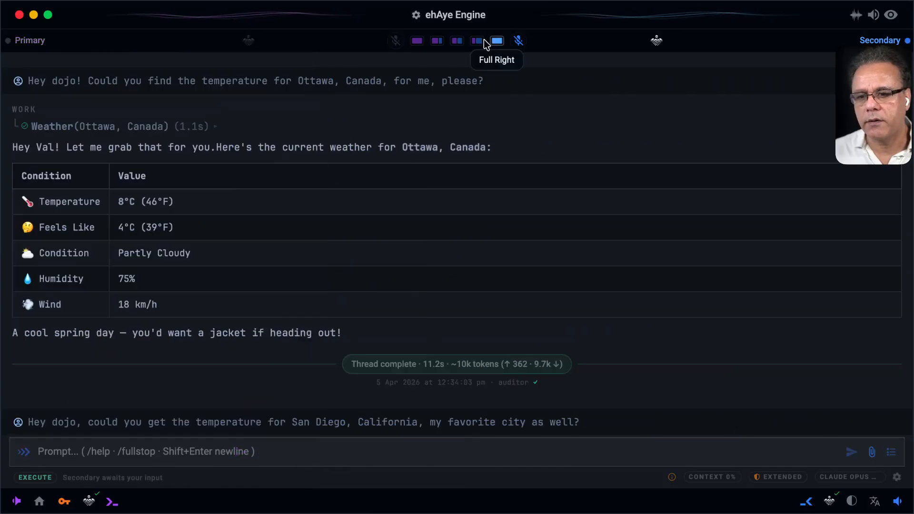
left_click(478, 43)
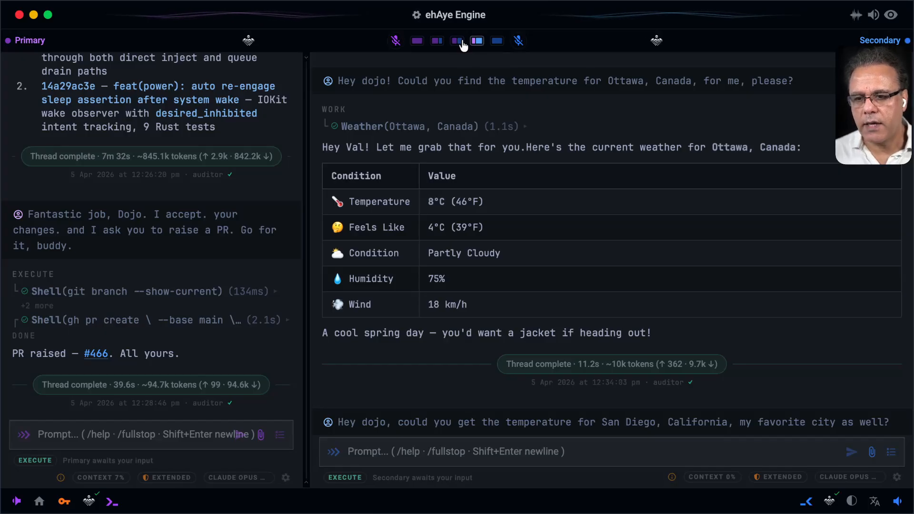
left_click(458, 42)
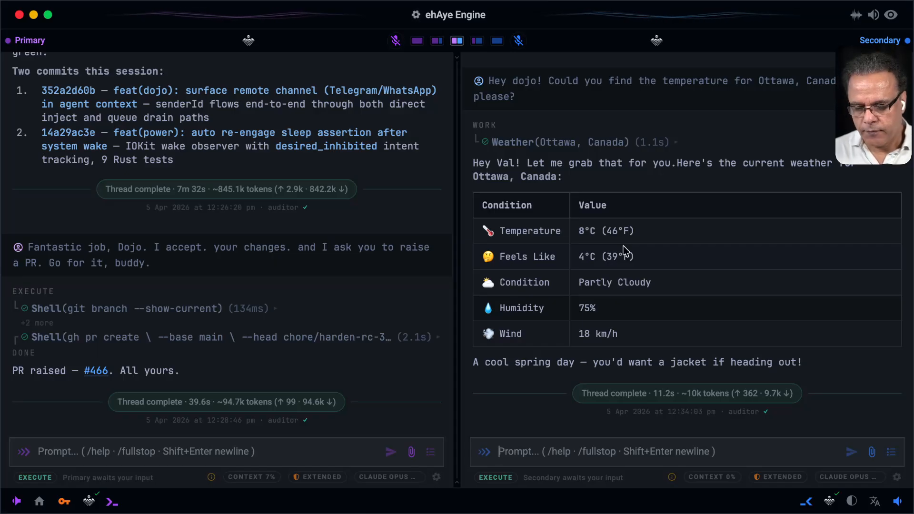
- Toggle Telegram off and back on for the secondary pane with the /tel command
type("/")
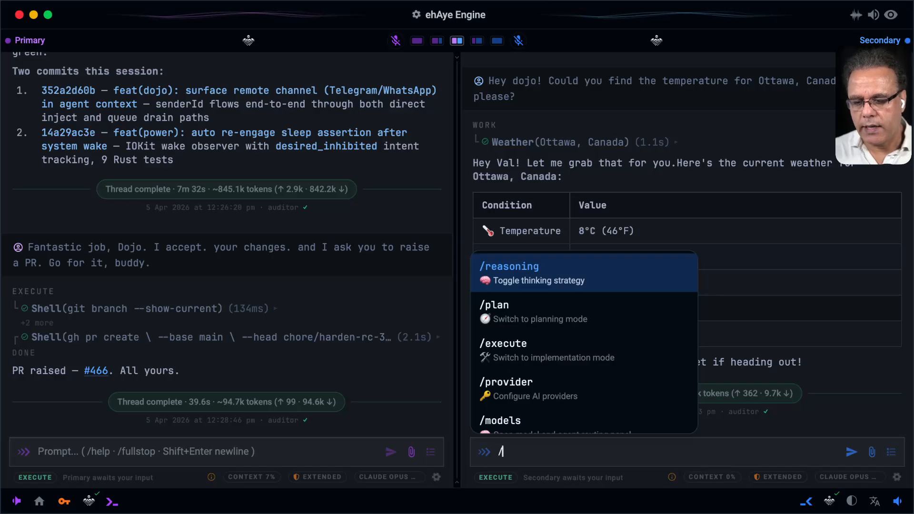
type("tel")
key("Return")
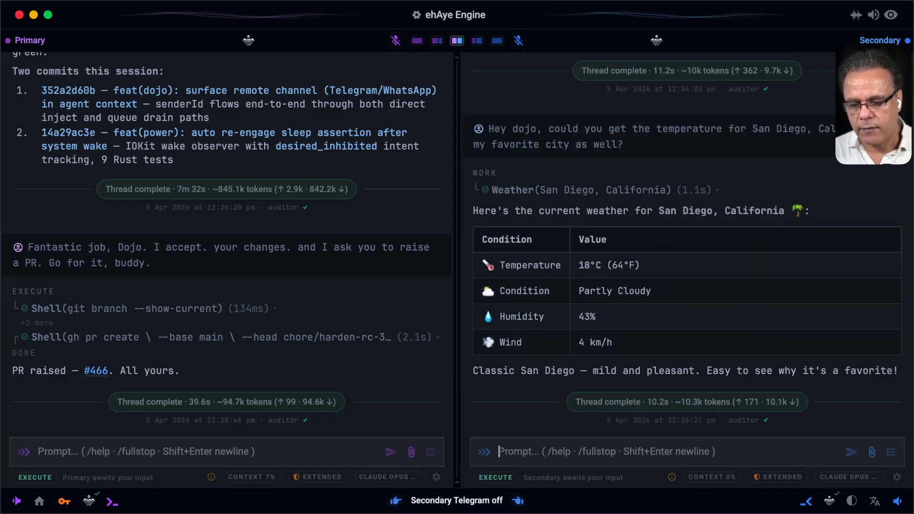
type("/tel")
key("Return")
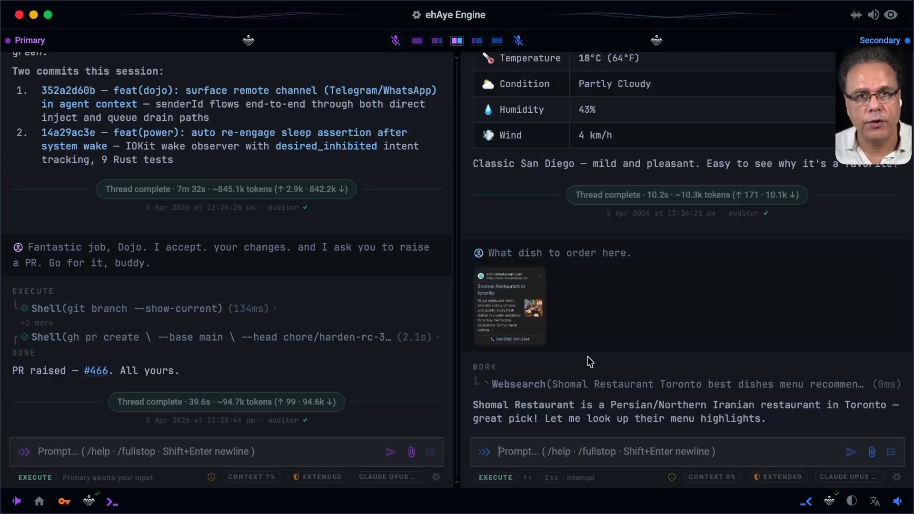
- View the attached Shomal Restaurant image at full size, and read Dojo's dish recommendations in the 2/3 Right layout
left_click(506, 294)
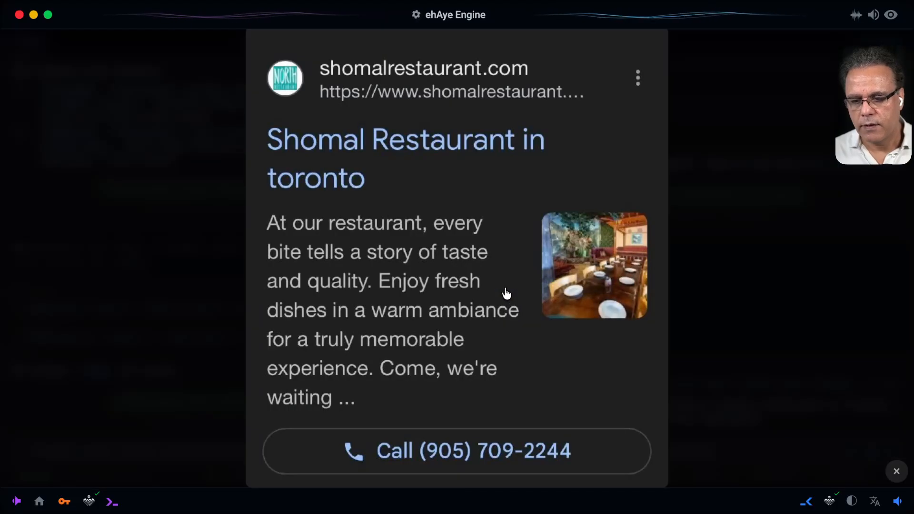
left_click(710, 202)
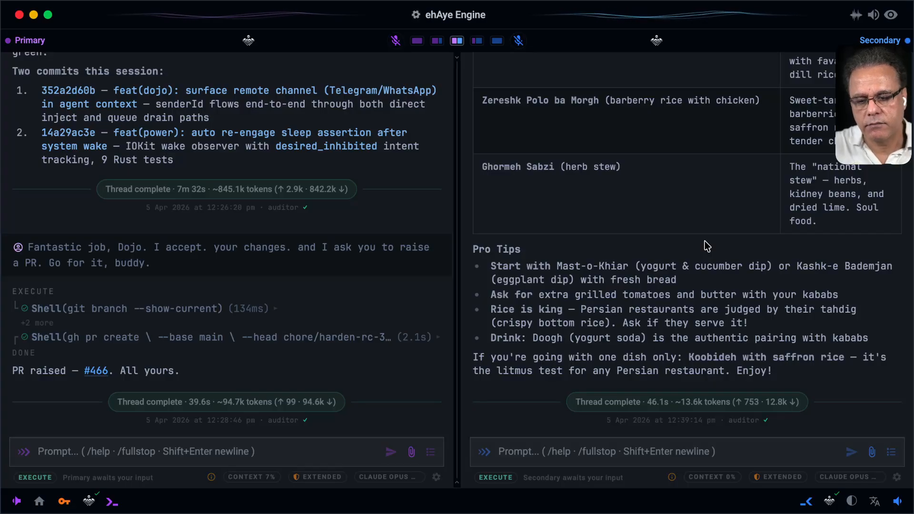
scroll(707, 246, "up", 10)
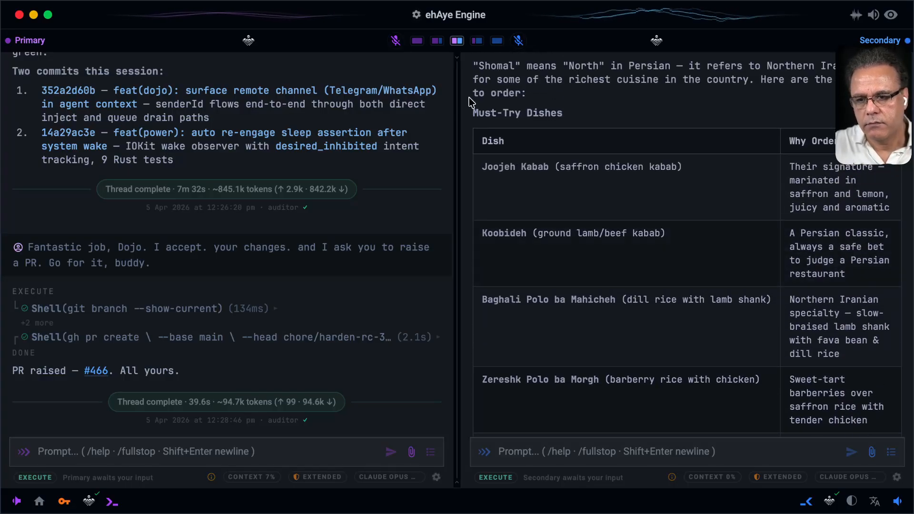
left_click(478, 41)
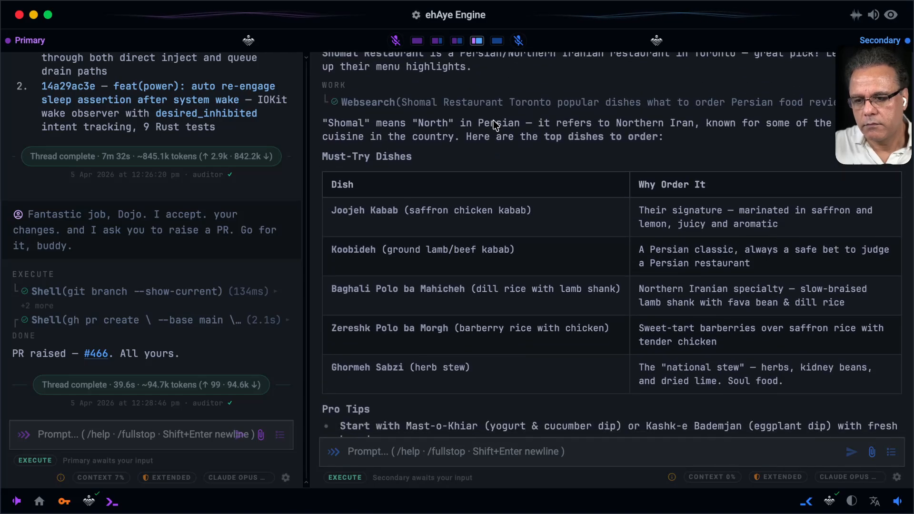
scroll(495, 125, "down", 3)
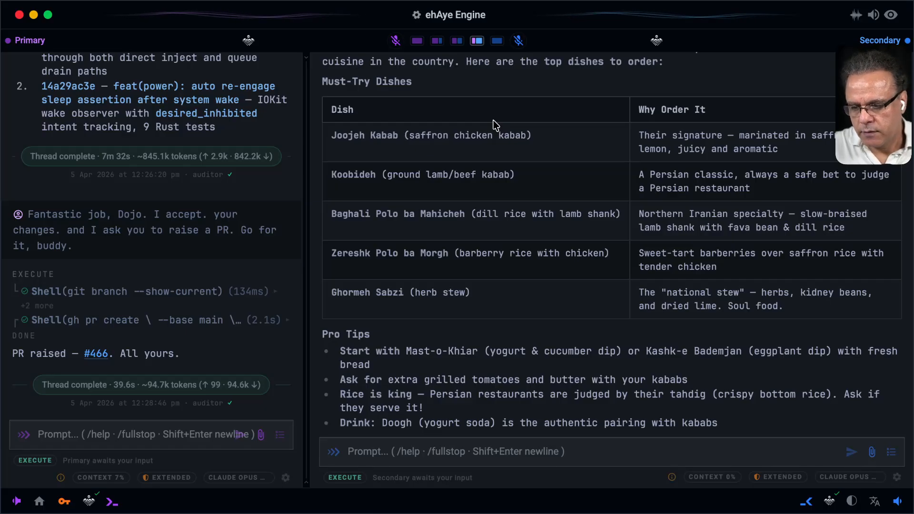
scroll(495, 125, "down", 1)
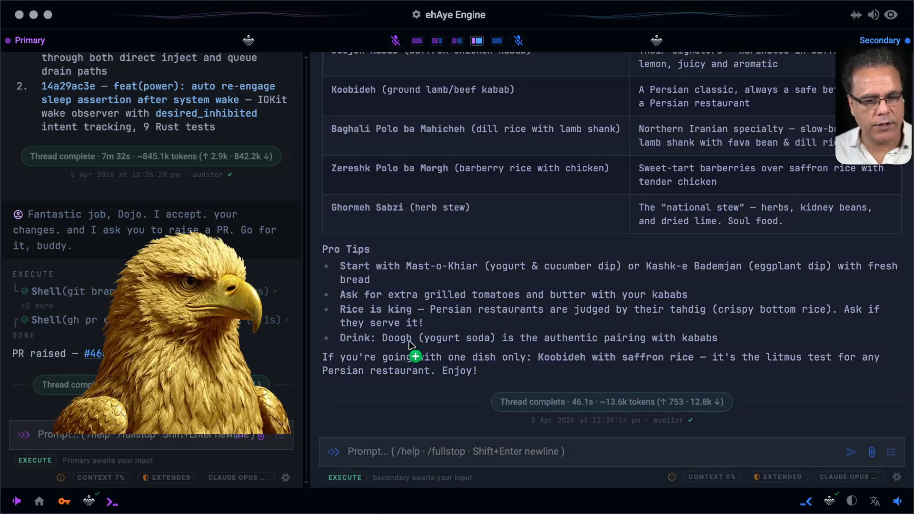
- Attach the golden eagle PNG to the secondary prompt and ask Dojo by voice to describe the attached image
key("super+v")
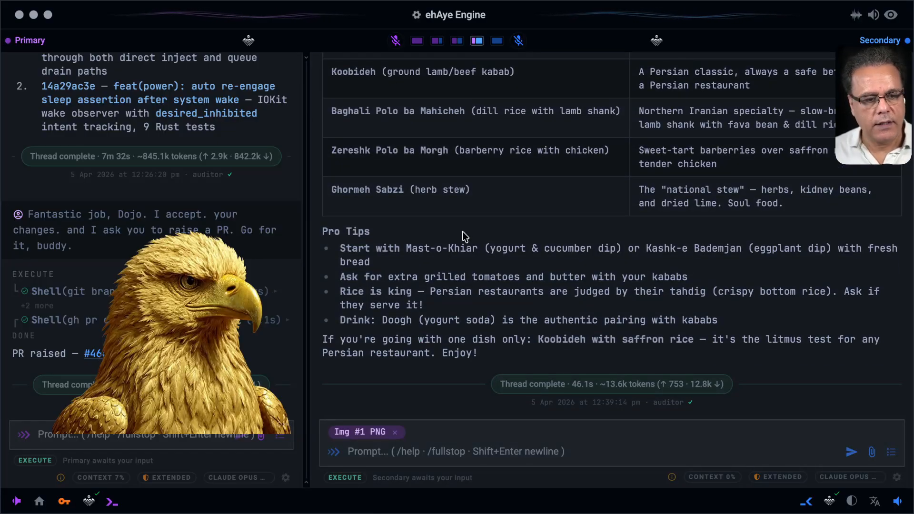
left_click(521, 40)
left_click(519, 41)
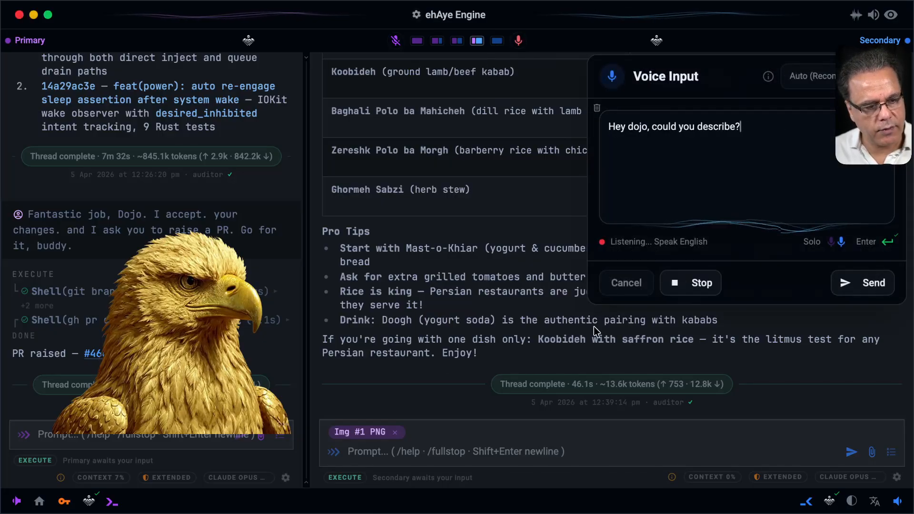
left_click(861, 284)
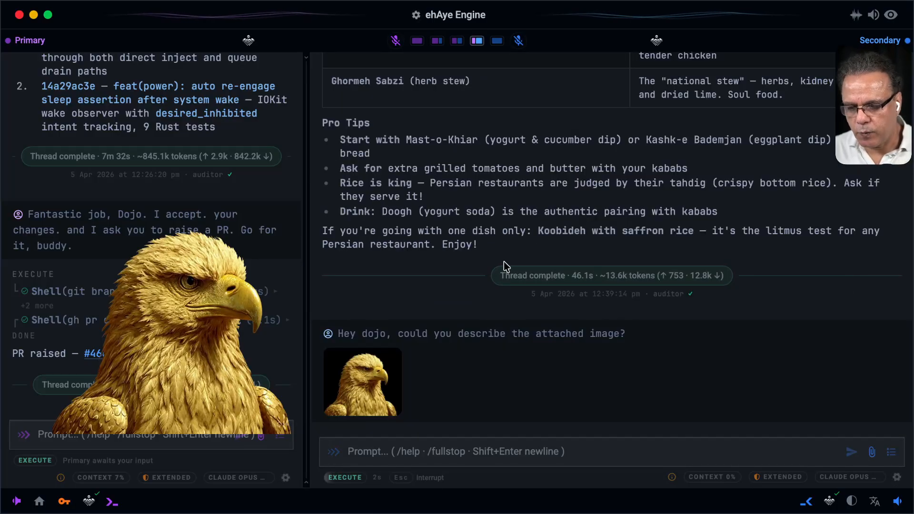
- View the attached golden eagle image in the secondary conversation at full size and close it
left_click(394, 361)
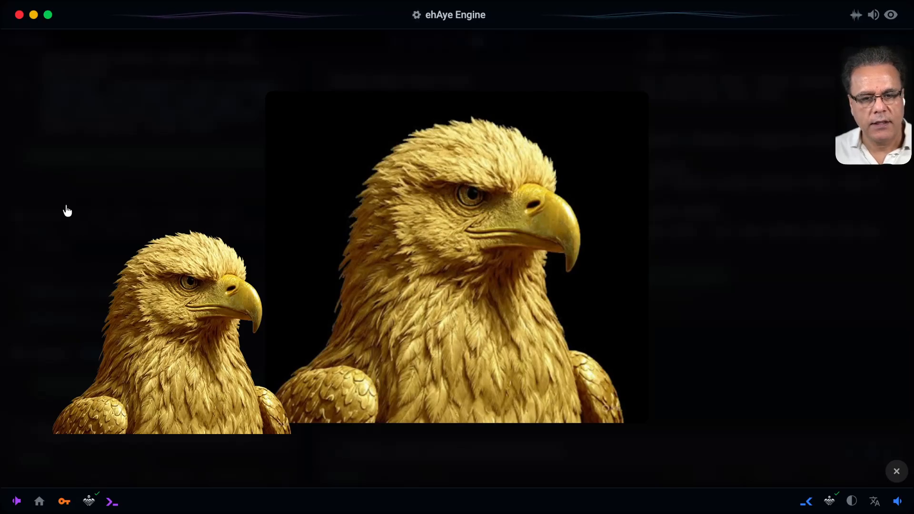
left_click(66, 211)
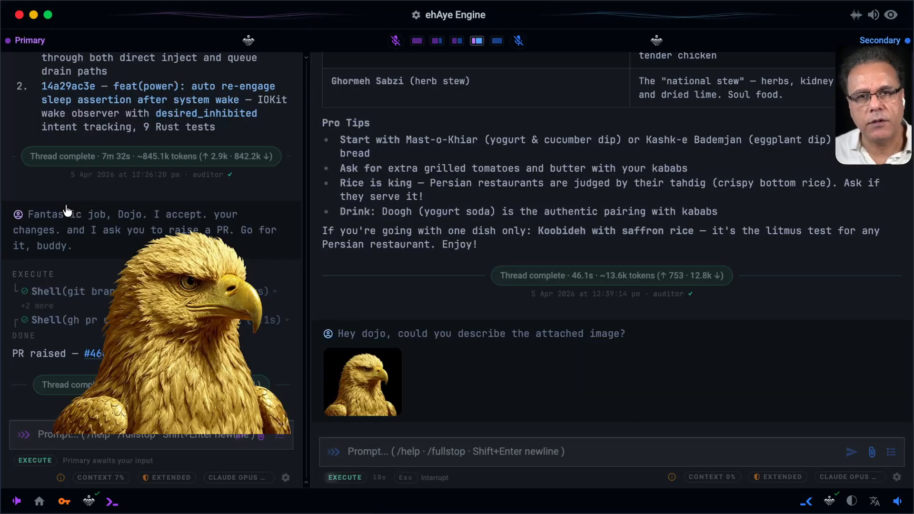
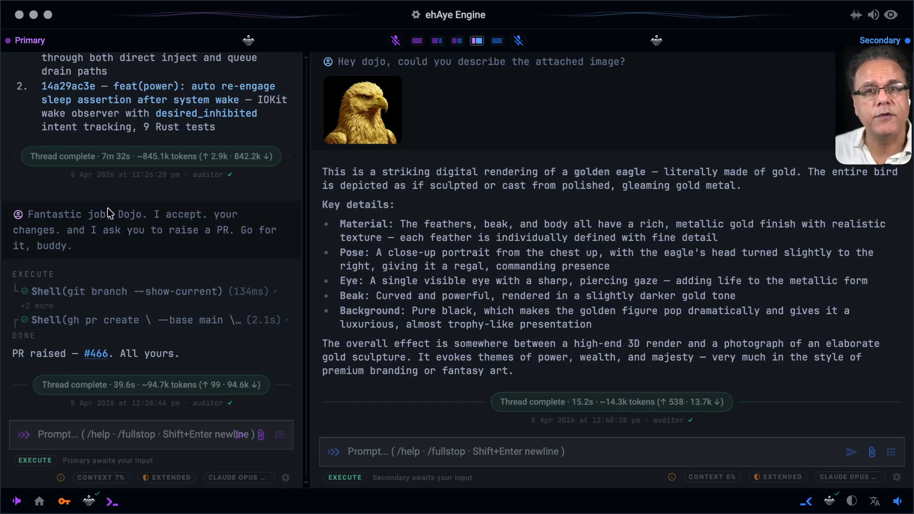
- Review the primary pane's model configuration and close it without changes
left_click(415, 241)
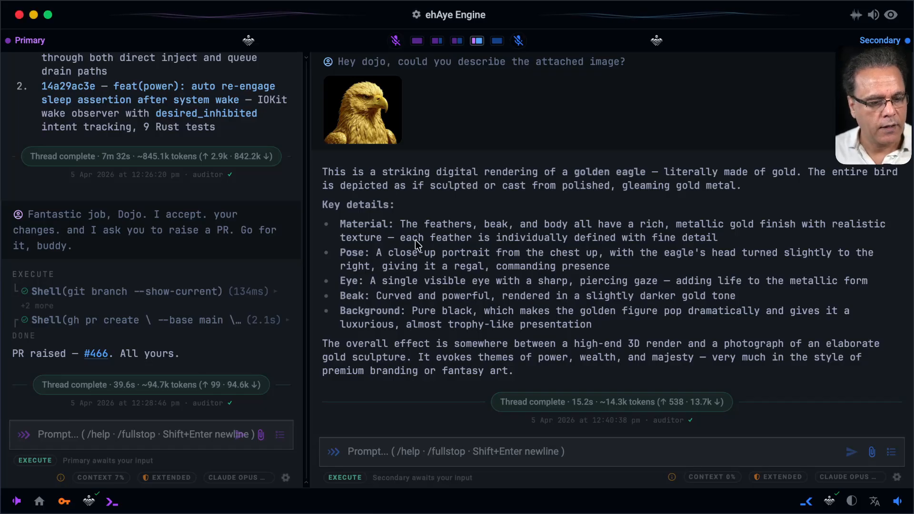
left_click(262, 479)
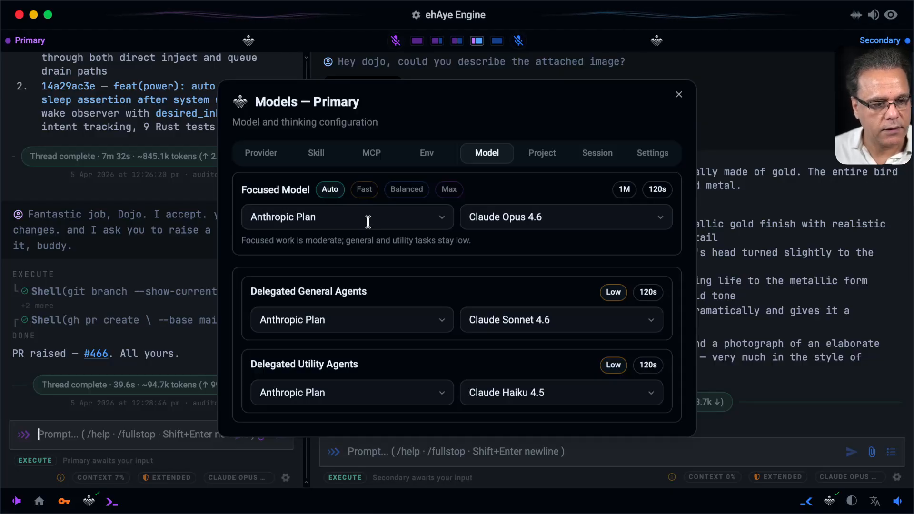
left_click(680, 98)
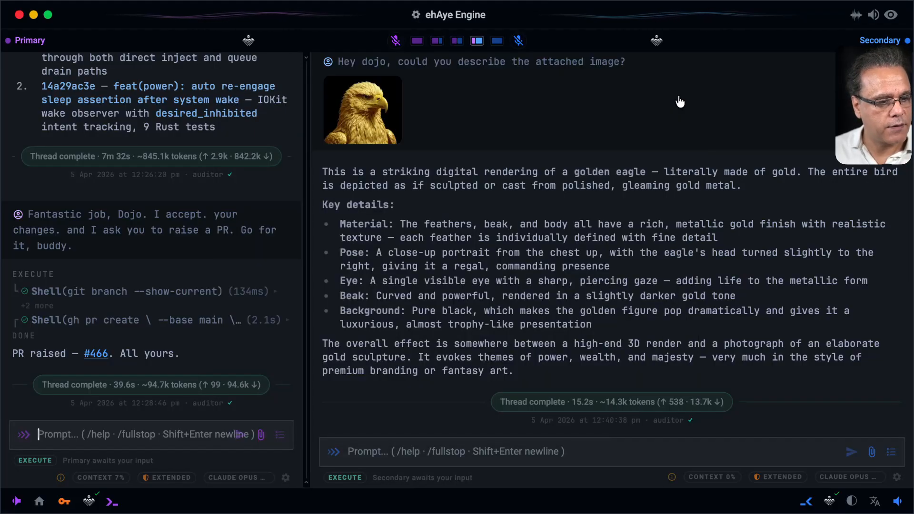
- Set the secondary pane's focused model to OpenAI Codex GPT-5.4 and both delegated agents to OpenAI Codex GPT-5.2 Codex
left_click(843, 477)
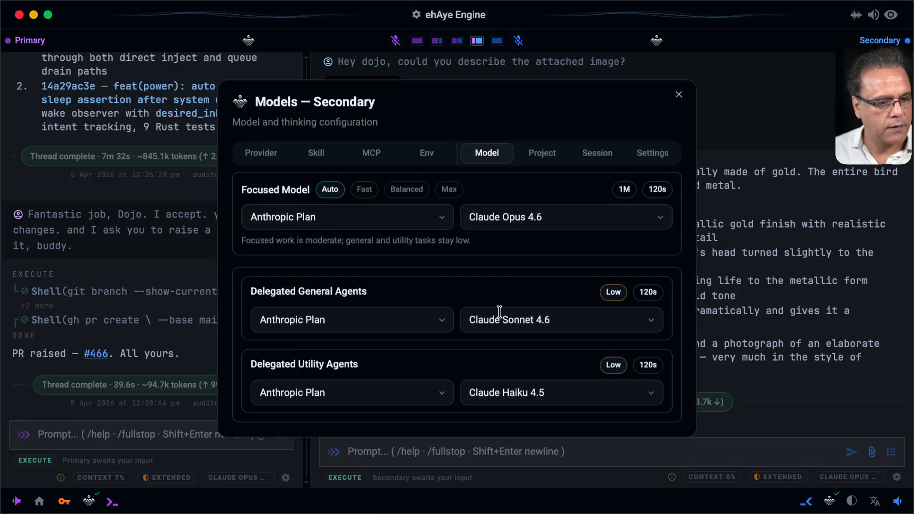
left_click(340, 218)
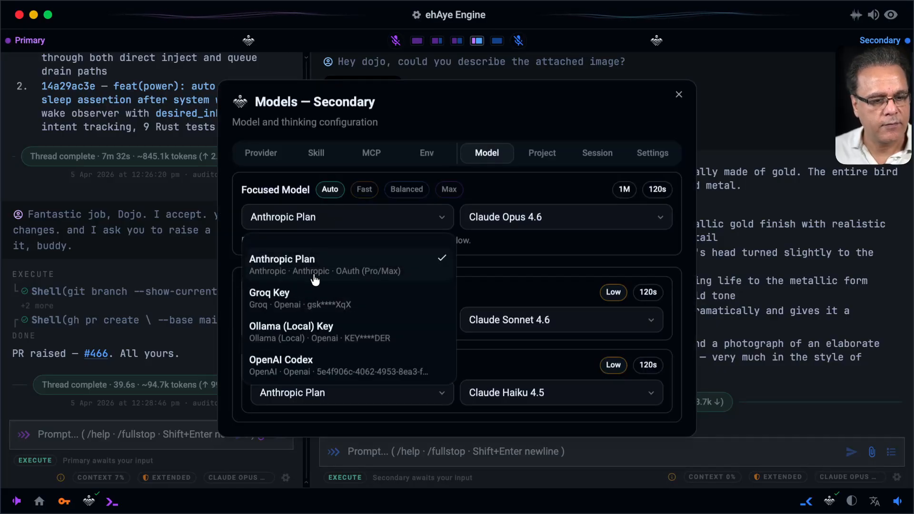
left_click(327, 365)
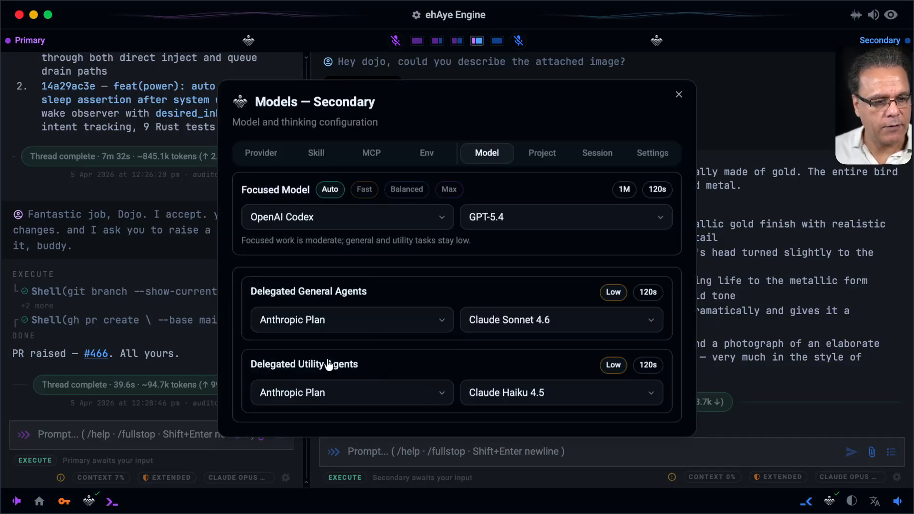
left_click(379, 314)
left_click(336, 285)
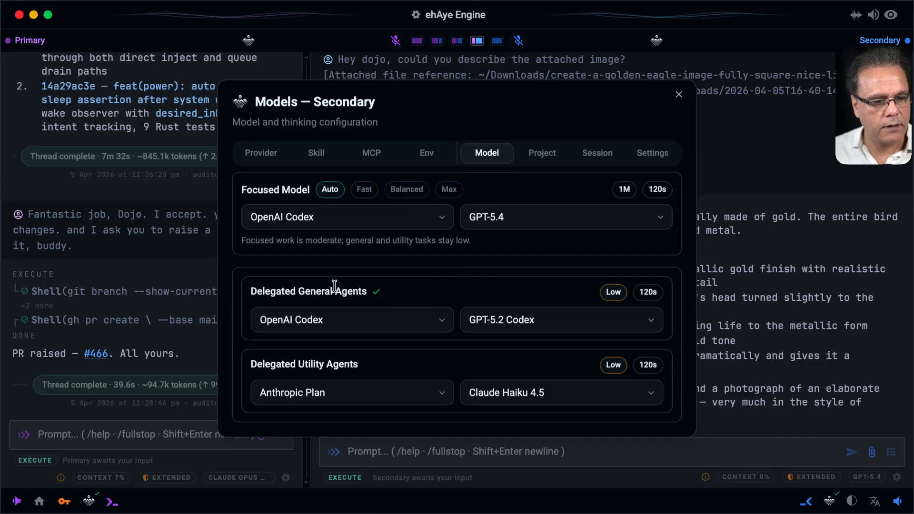
left_click(355, 389)
left_click(341, 350)
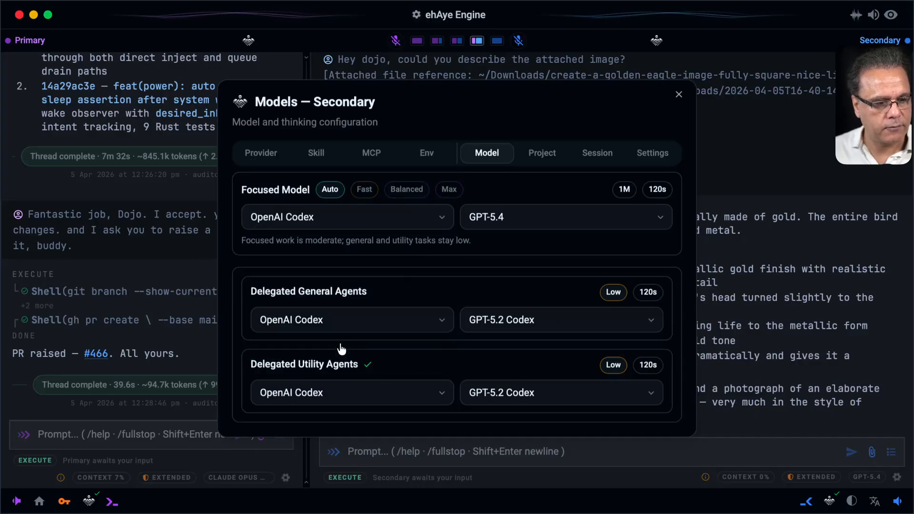
left_click(679, 95)
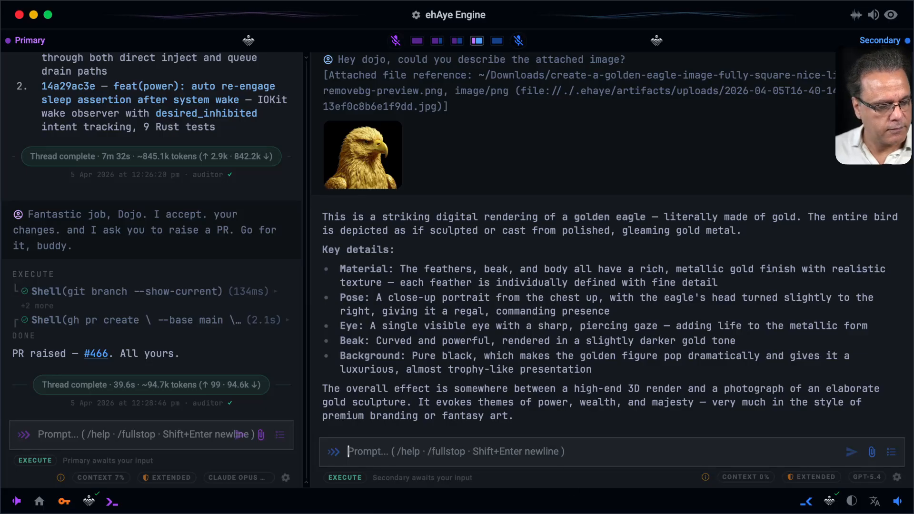
- Attach the golden dove JPEG image to the secondary prompt
left_click_drag(591, 513, 590, 448)
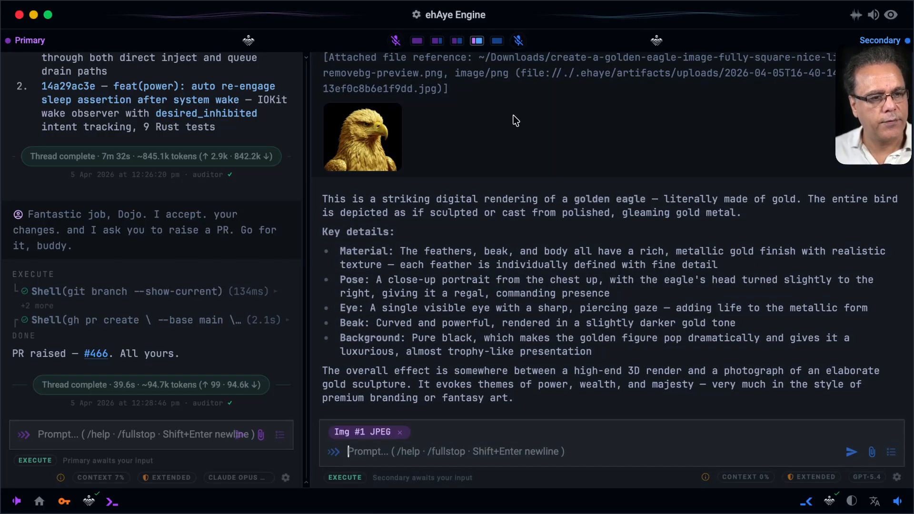
left_click(396, 42)
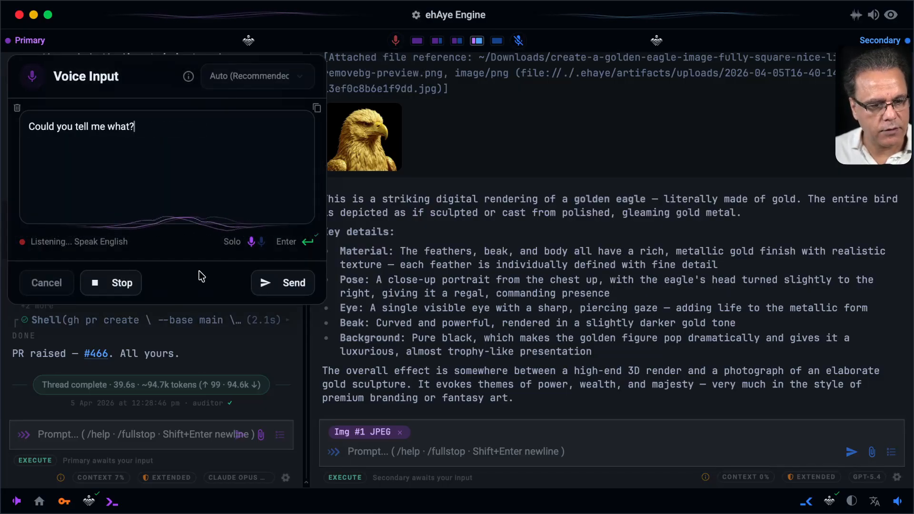
left_click(276, 286)
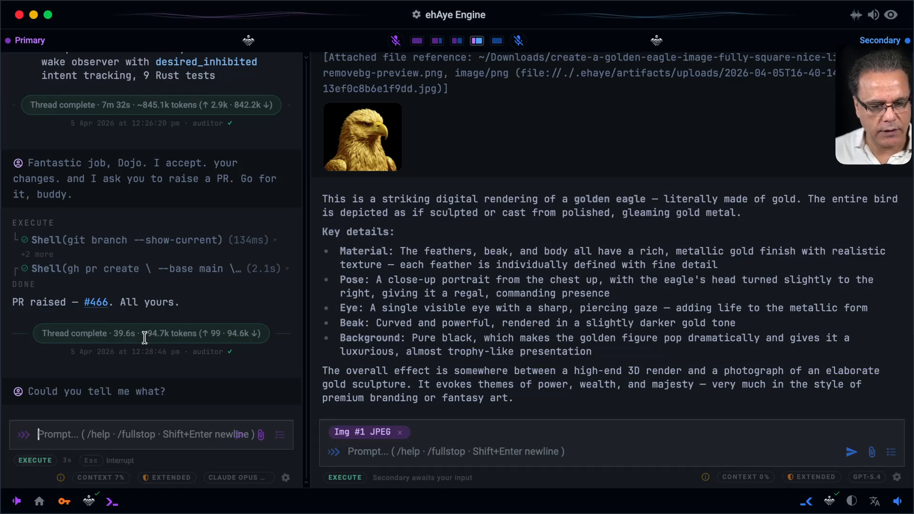
key("Escape")
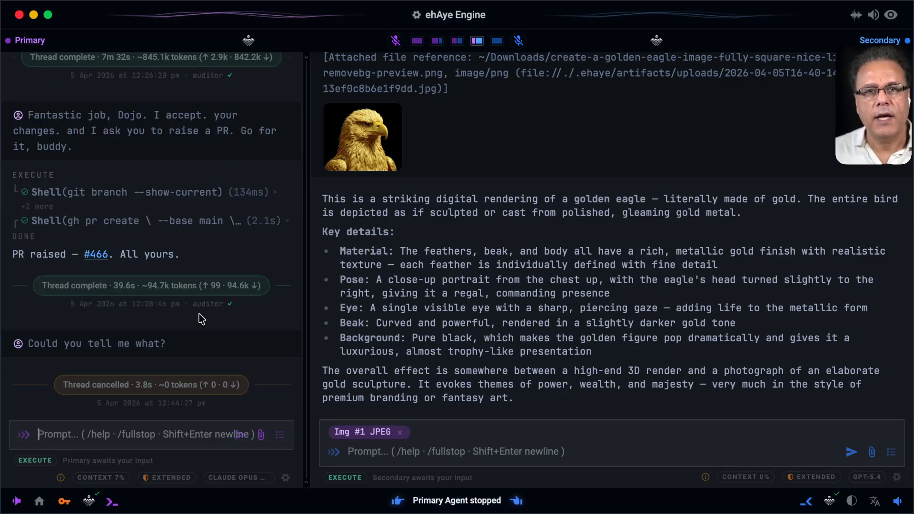
- Ask by voice in the secondary pane what is in the attached image, and view the dove image at full size
left_click(518, 40)
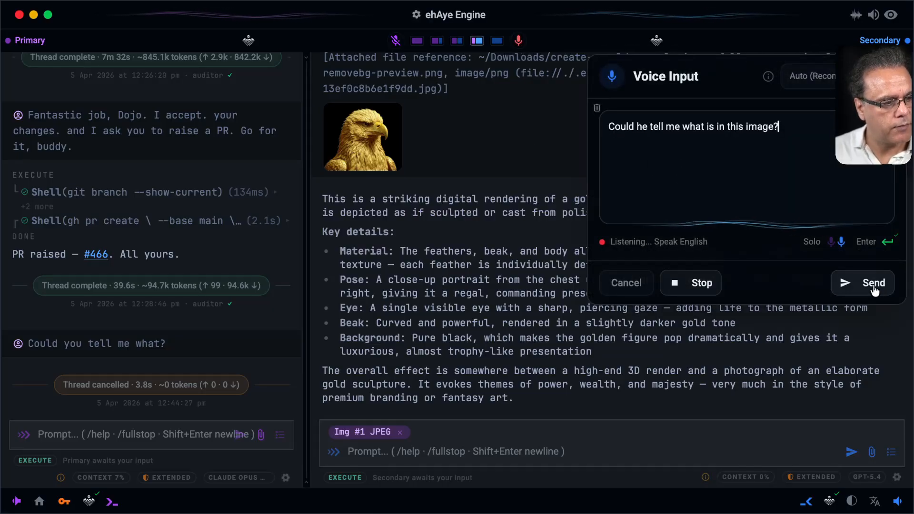
left_click(876, 284)
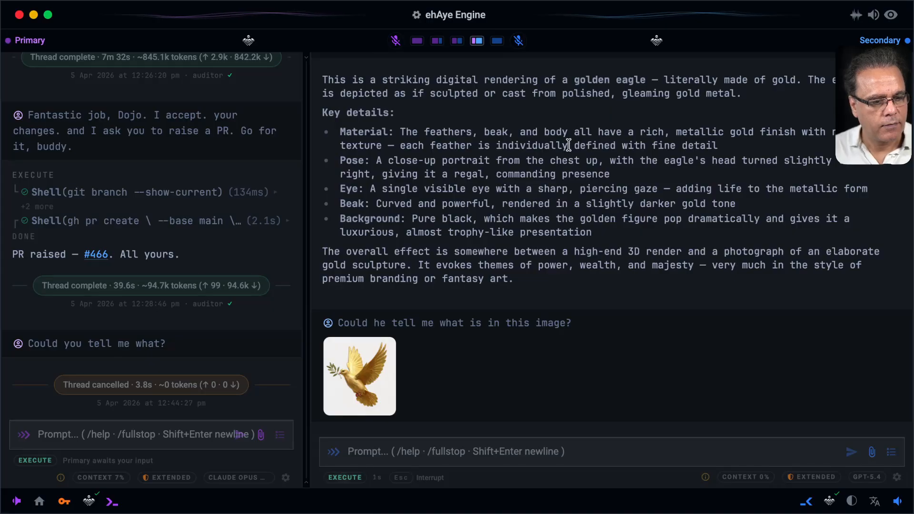
left_click(370, 378)
left_click(149, 245)
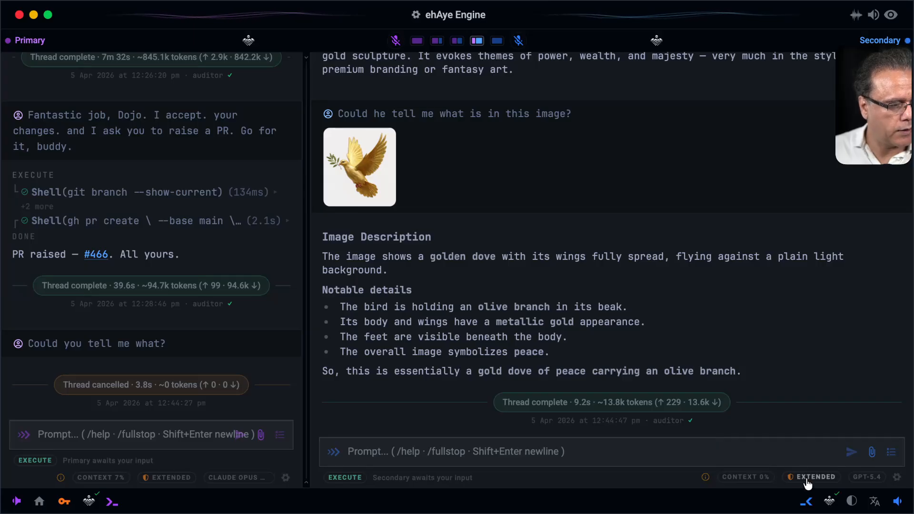
- Review the secondary pane's provider accounts and the form for adding a provider, without making changes
left_click(867, 477)
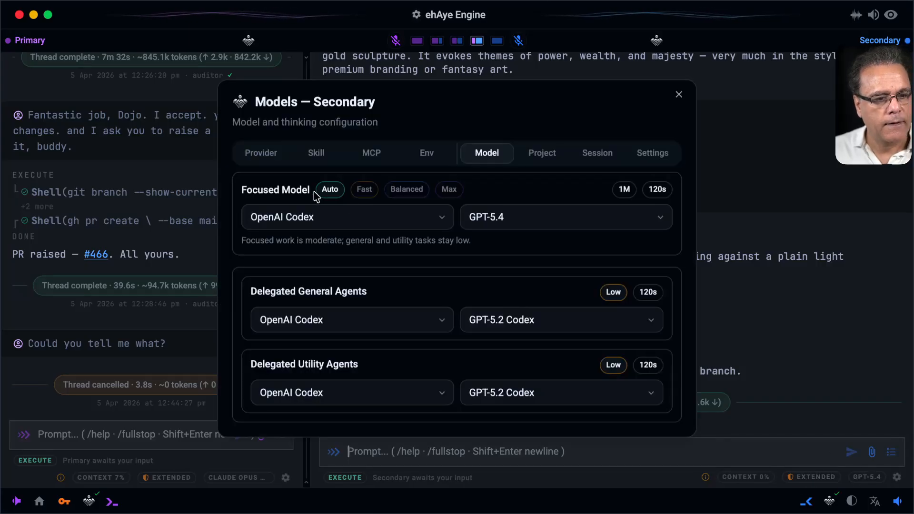
left_click(261, 153)
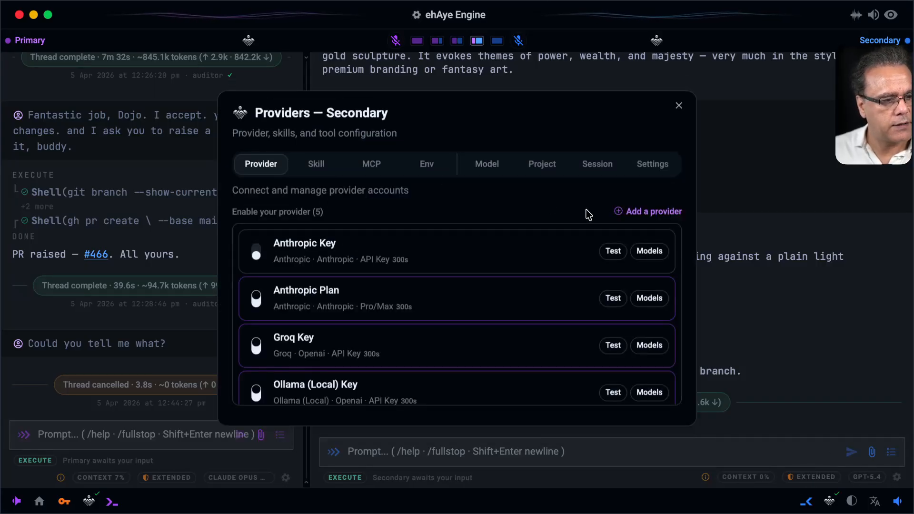
left_click(651, 214)
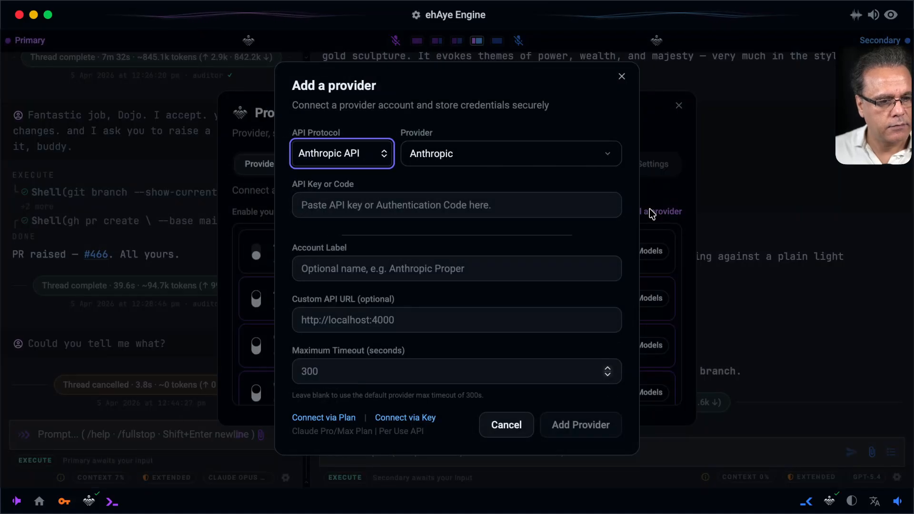
left_click(650, 213)
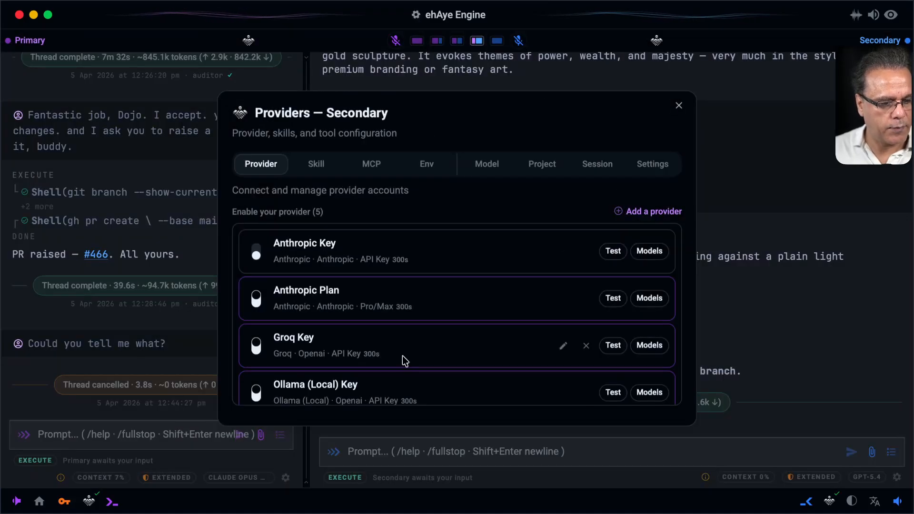
scroll(402, 358, "down", 2)
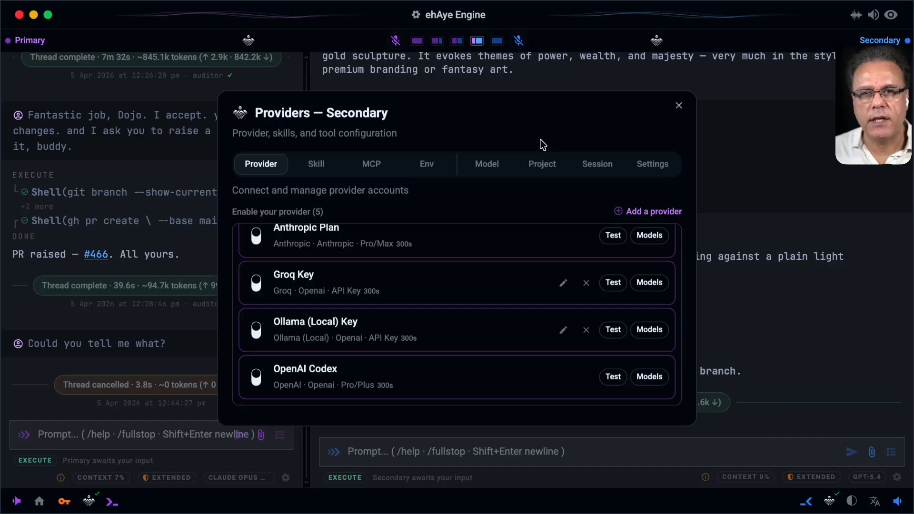
left_click(679, 106)
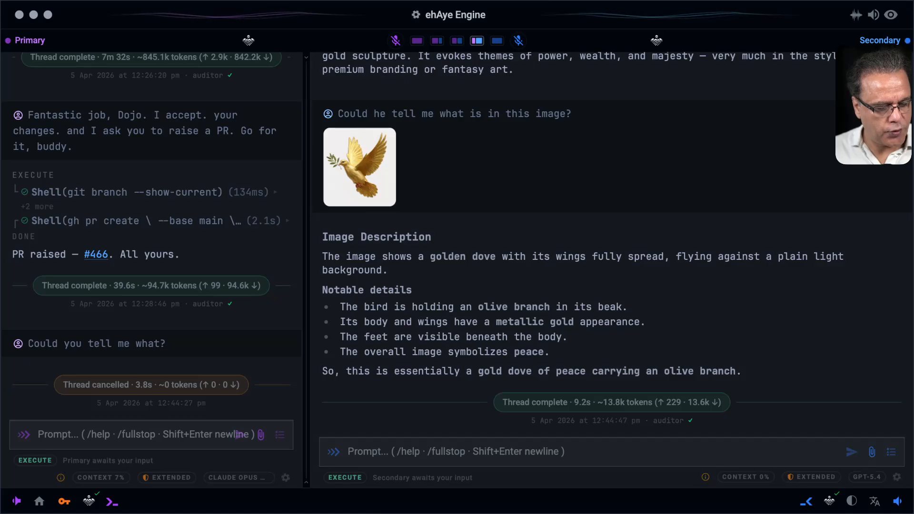
- Switch to the 2/3 Left layout and dictate a primary-pane request to check out and pull main now that the PR is merged
left_click(185, 358)
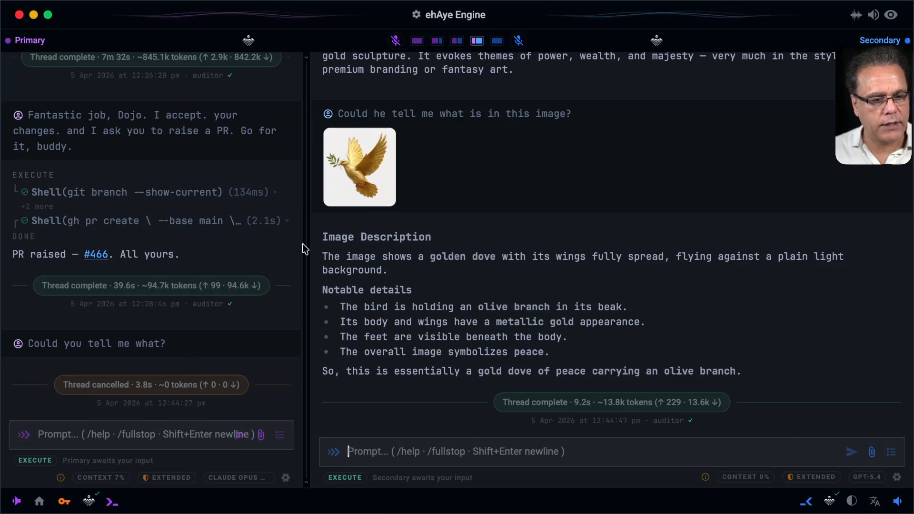
left_click(437, 40)
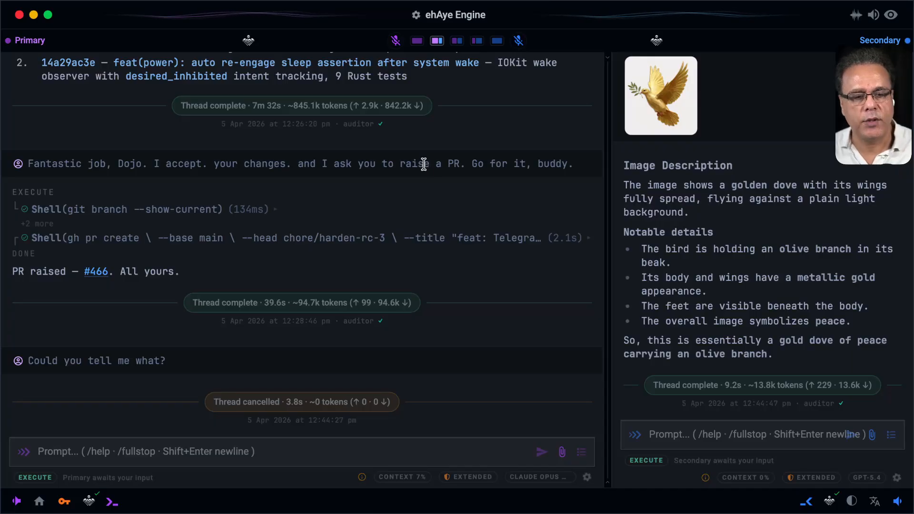
left_click(396, 40)
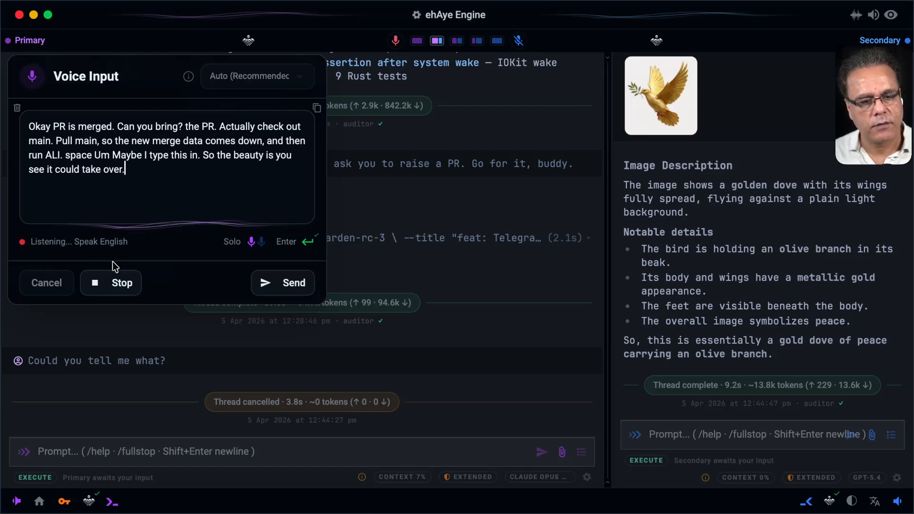
left_click(116, 285)
- Replace the misheard end of the dictated request after "run" with the command "pnpm tag"
left_click_drag(125, 169, 63, 155)
key("BackSpace")
key("BackSpace")
key("BackSpace")
key("BackSpace")
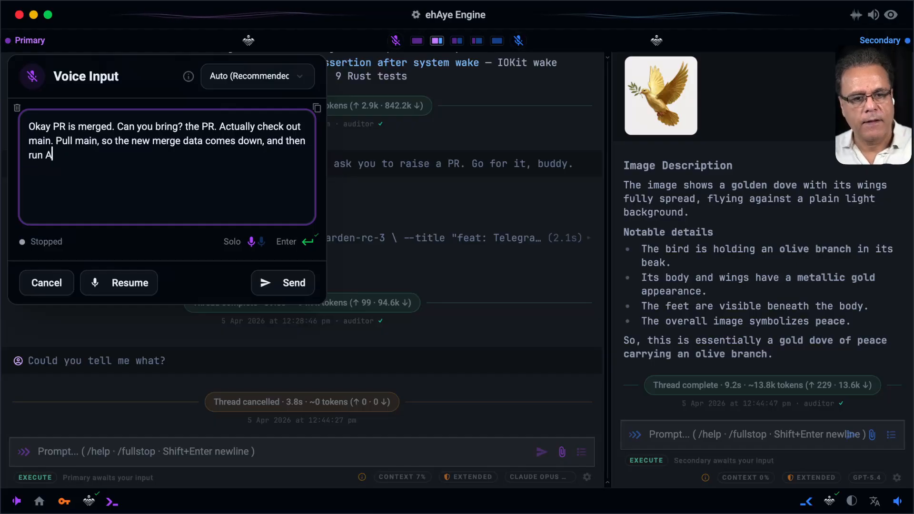
type("ali ")
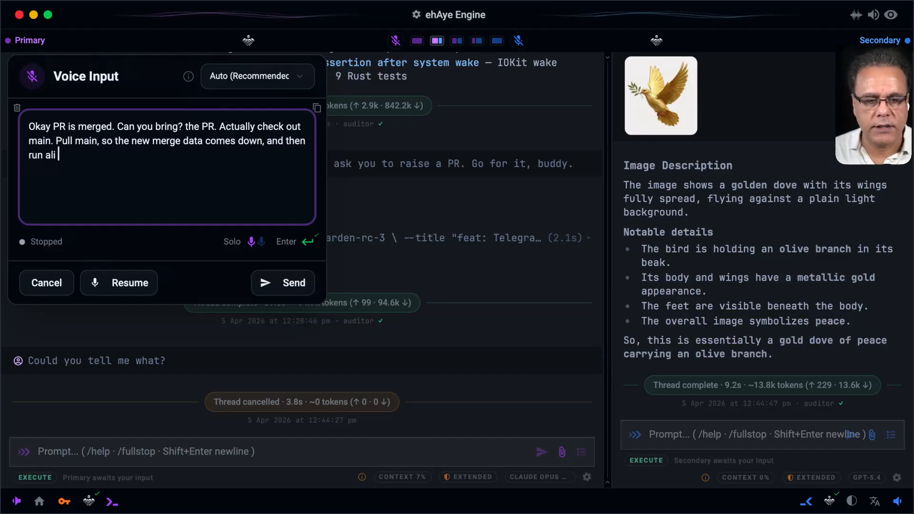
type("tag")
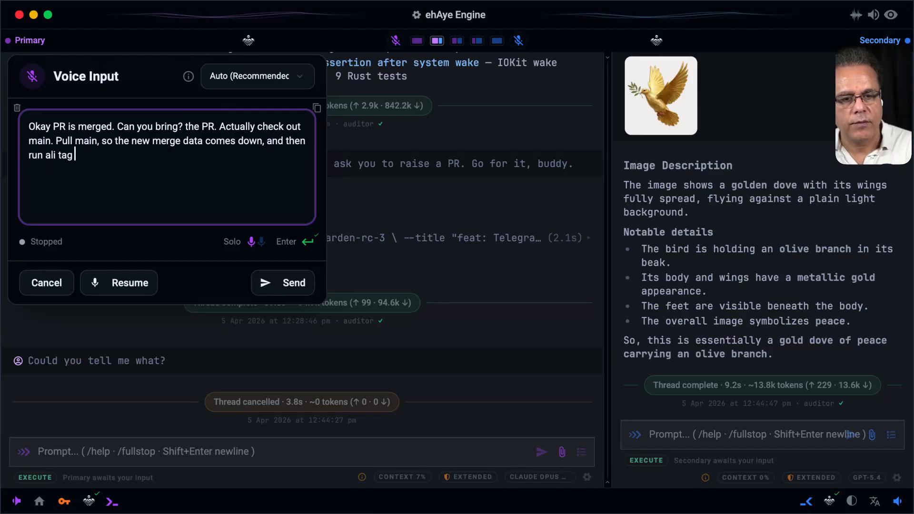
double_click(50, 154)
type("pnpm")
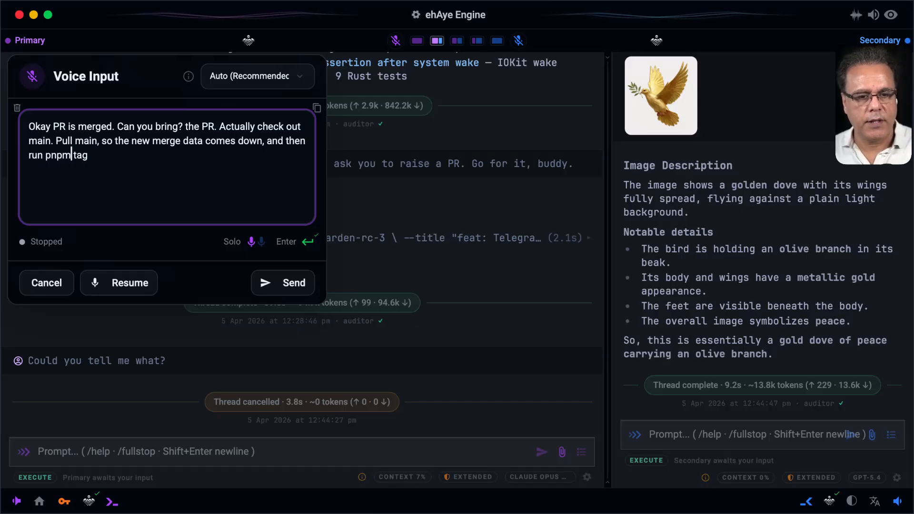
- Enclose pnpm tag in backticks and send the request to the primary agent
key("End")
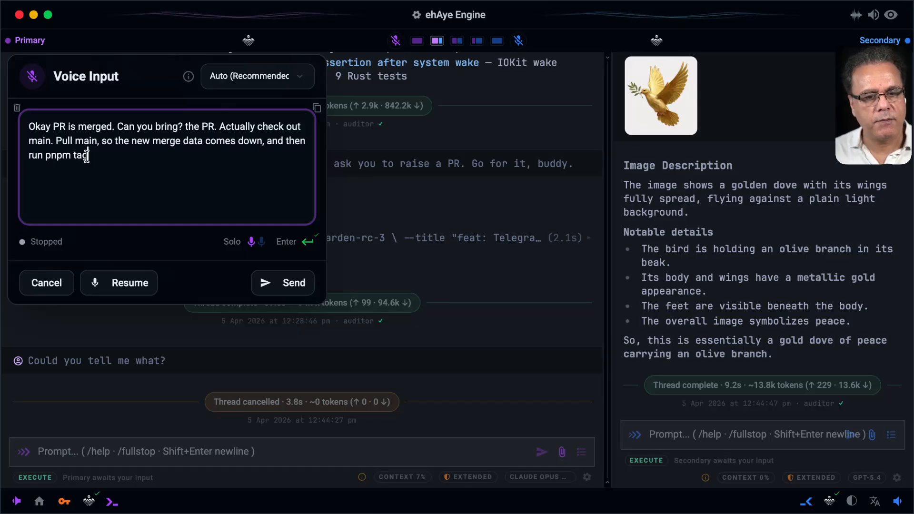
left_click(48, 155)
type("`")
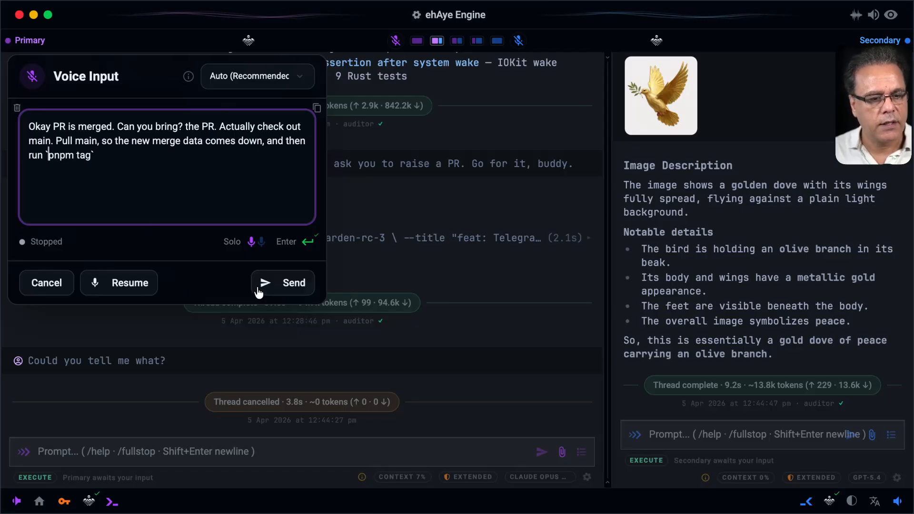
left_click(289, 283)
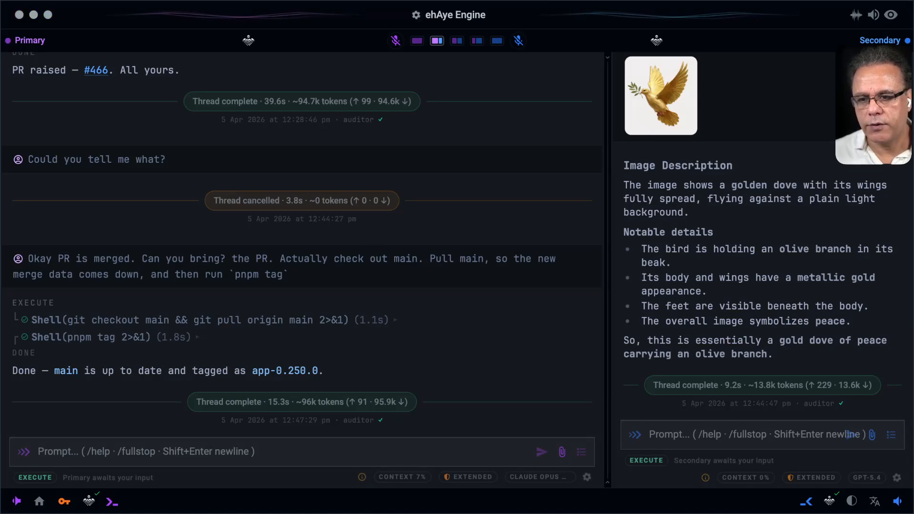
- Switch to the Split layout, open the secondary pane's terminal and run the dojo command without a prompt
left_click(459, 41)
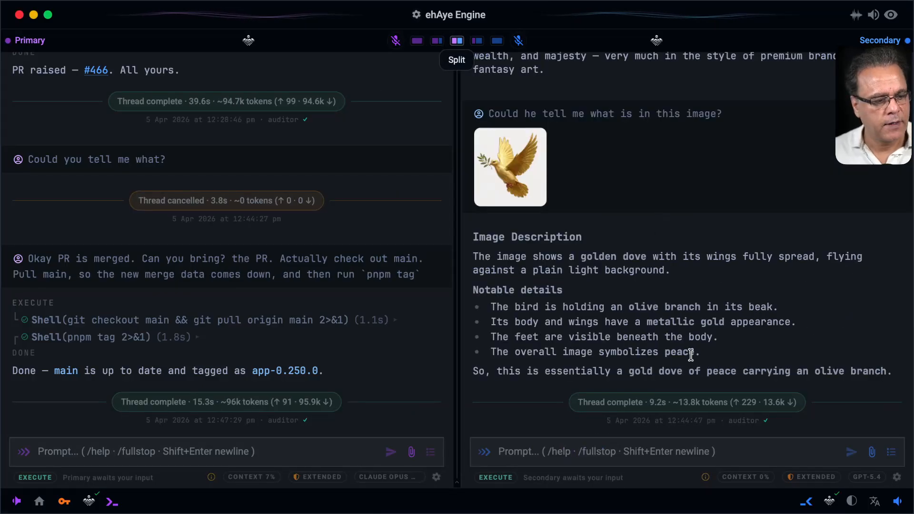
left_click(806, 504)
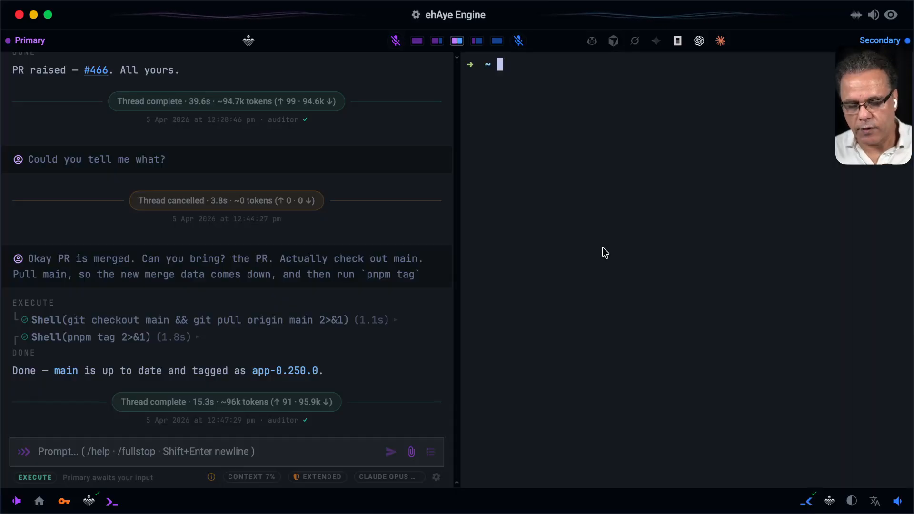
type("dojo")
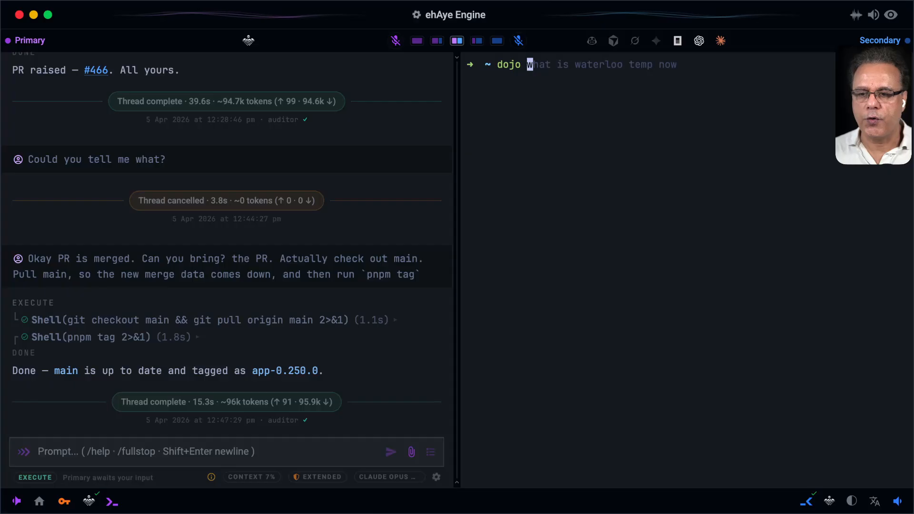
key("Return")
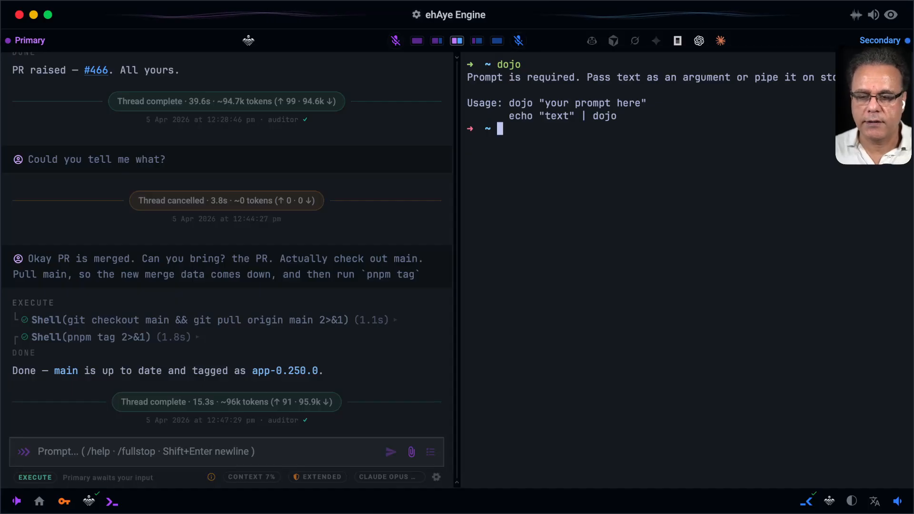
- Run dojo "what is the temp for Oakland" in the secondary terminal
type("djo")
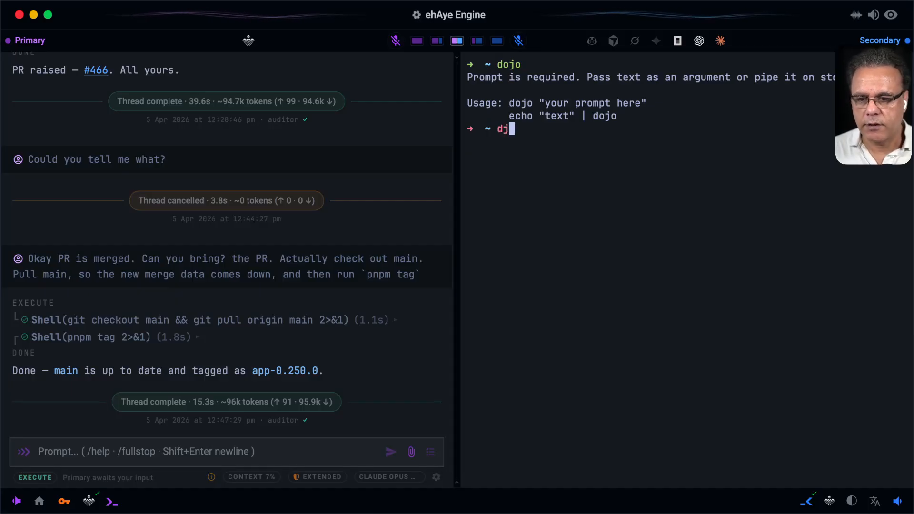
key("BackSpace")
key("BackSpace")
type("o ")
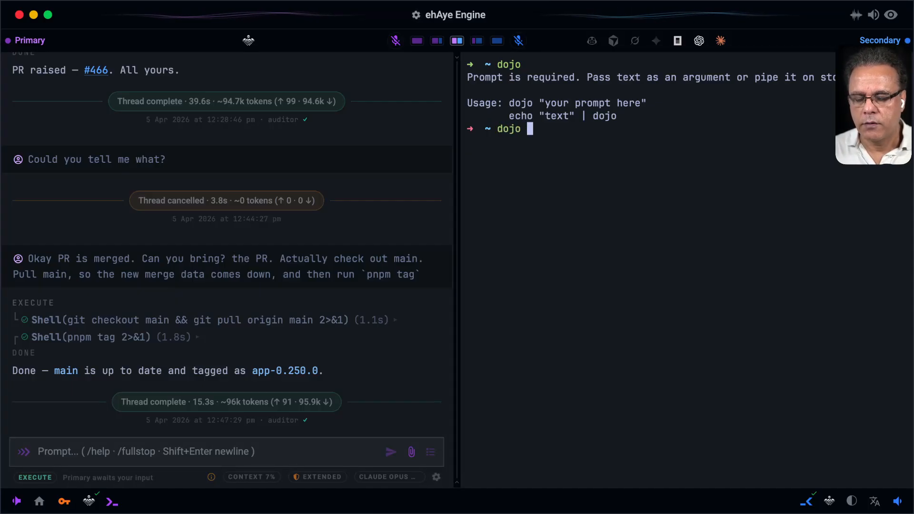
type("\"what is the temp for O")
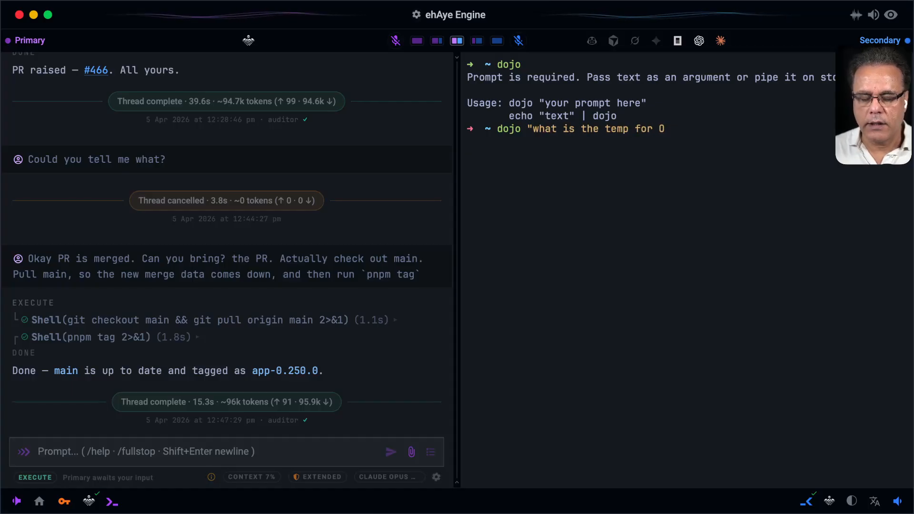
key("BackSpace")
type("Oak")
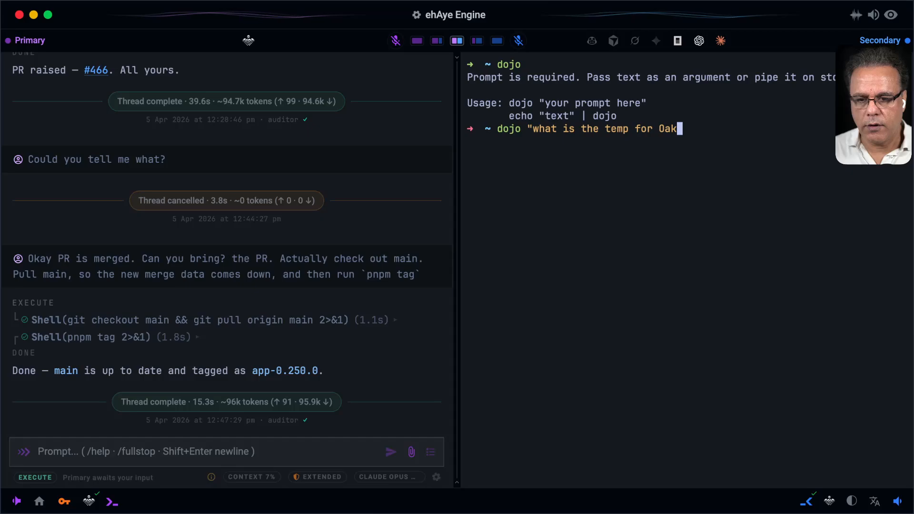
type("land\"")
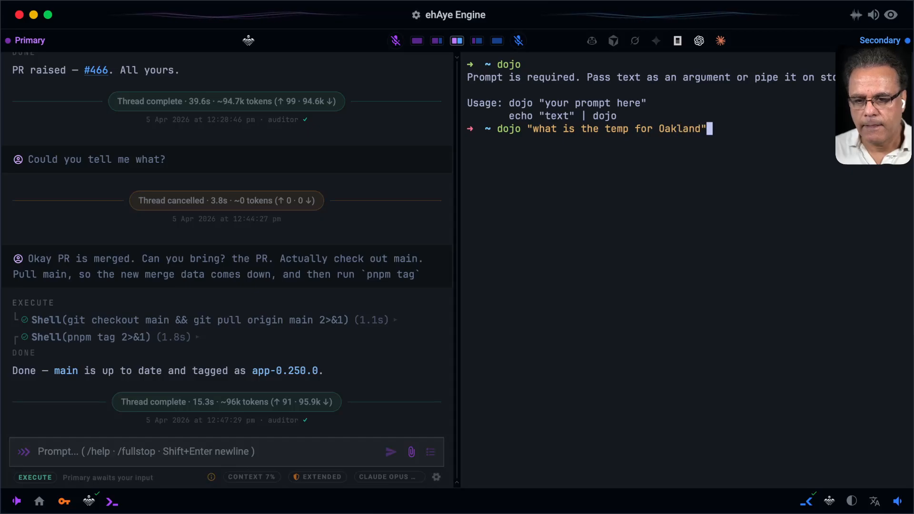
key("Return")
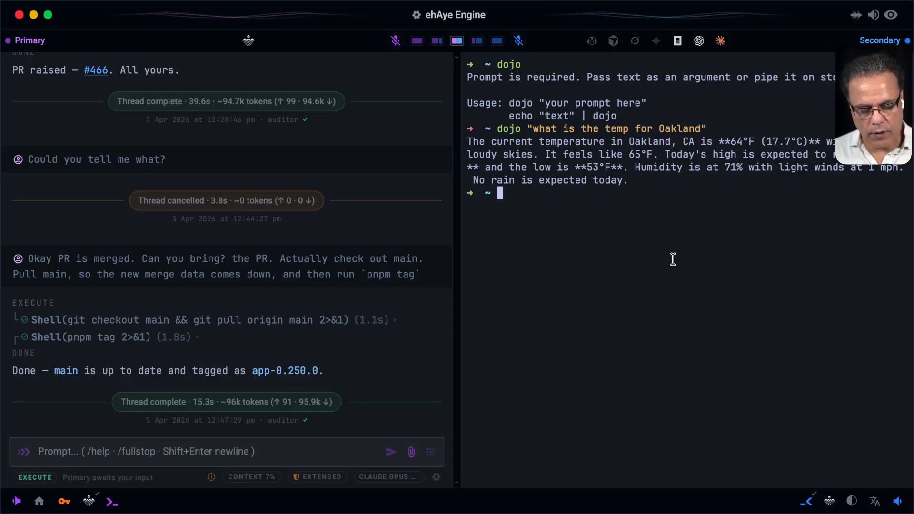
- Rerun the Oakland temperature prompt with the --secondary flag, and clear the terminal once it is answered
key("Up")
type("--seco")
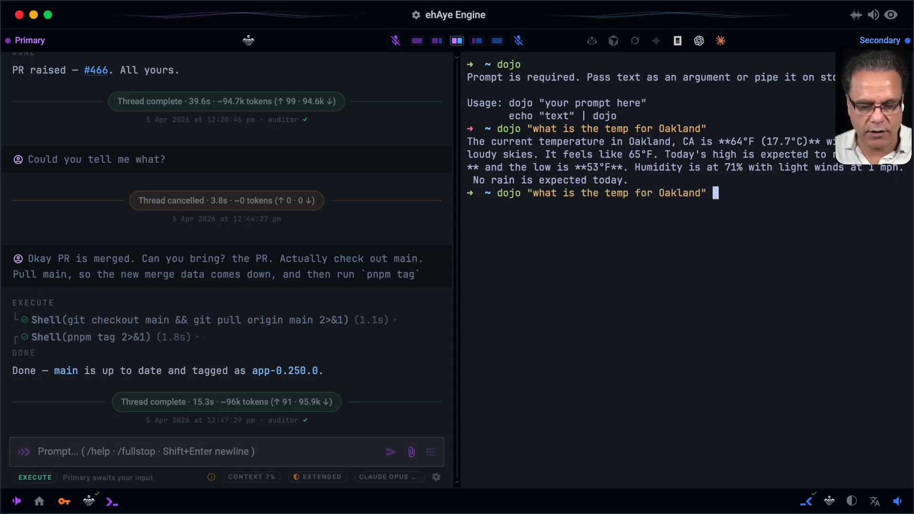
type("ndar")
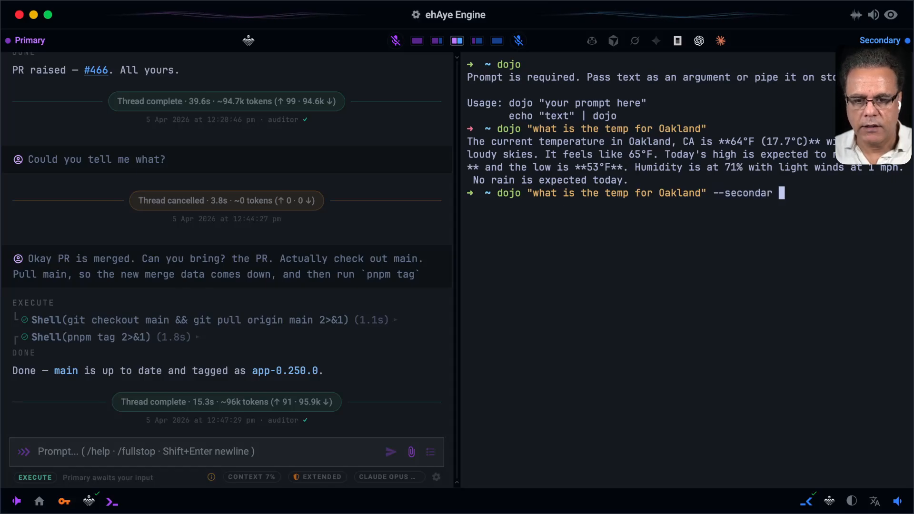
type("y")
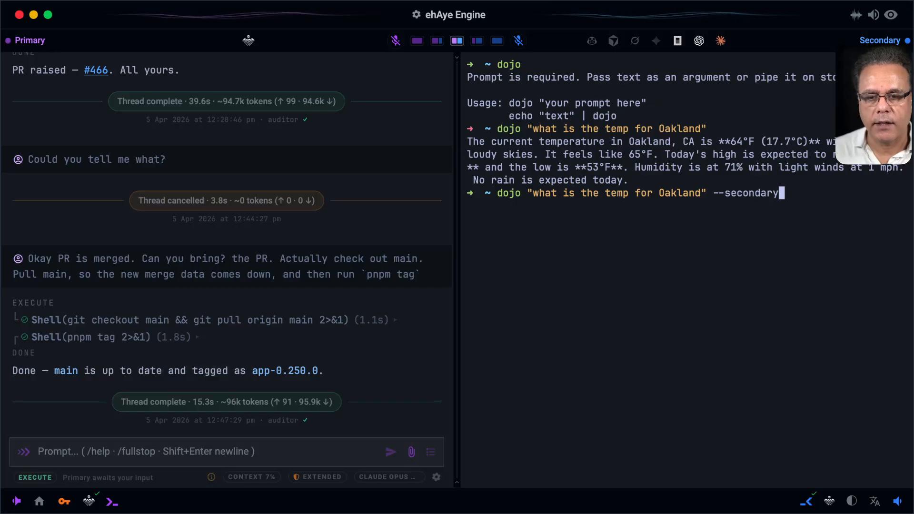
key("Return")
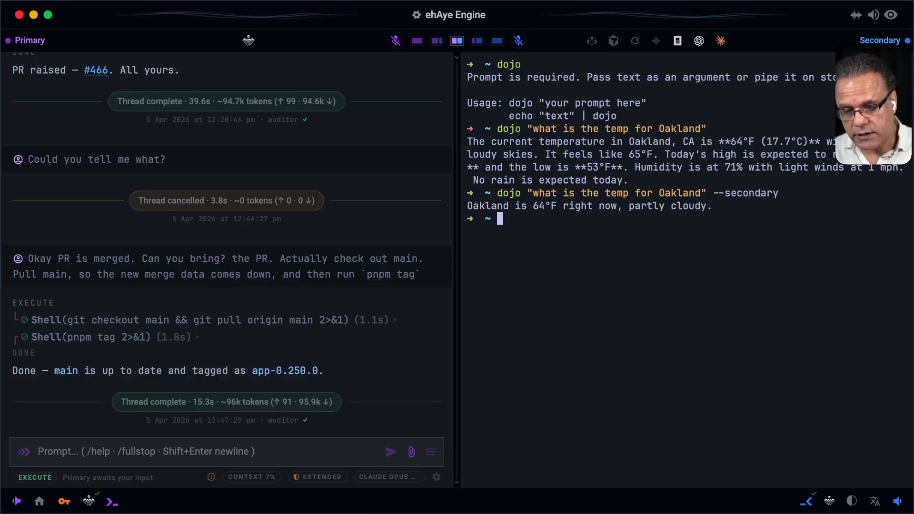
key("ctrl+l")
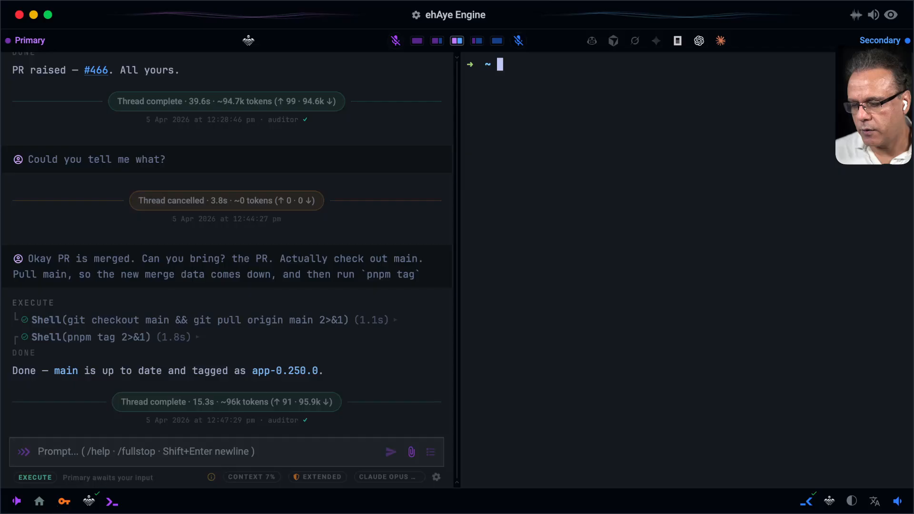
- Open the primary pane's terminal as well, and run ls in each pane's terminal, clearing each one after its listing
left_click(111, 504)
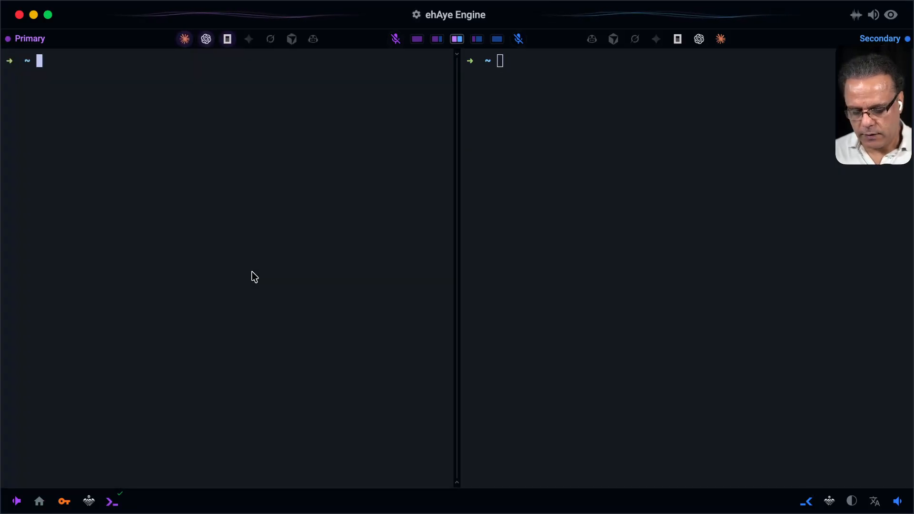
type("ls")
key("Return")
key("ctrl+l")
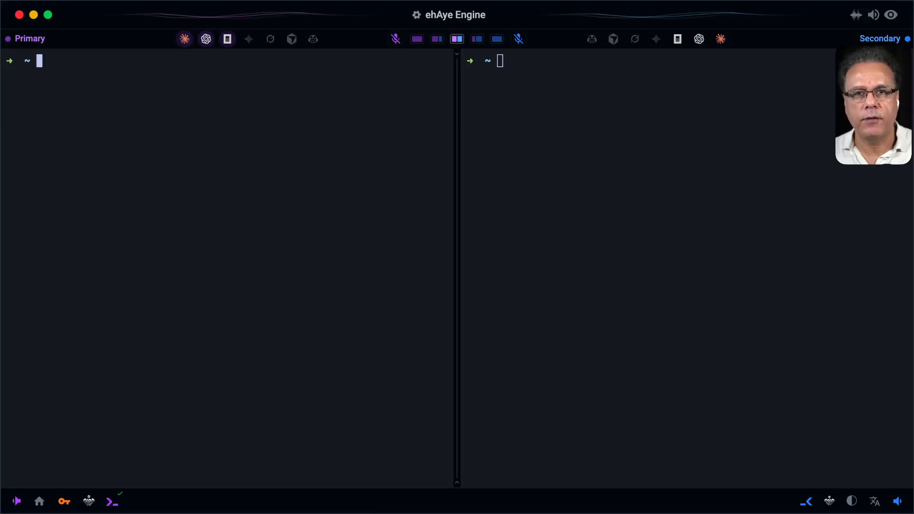
left_click(549, 266)
type("ls")
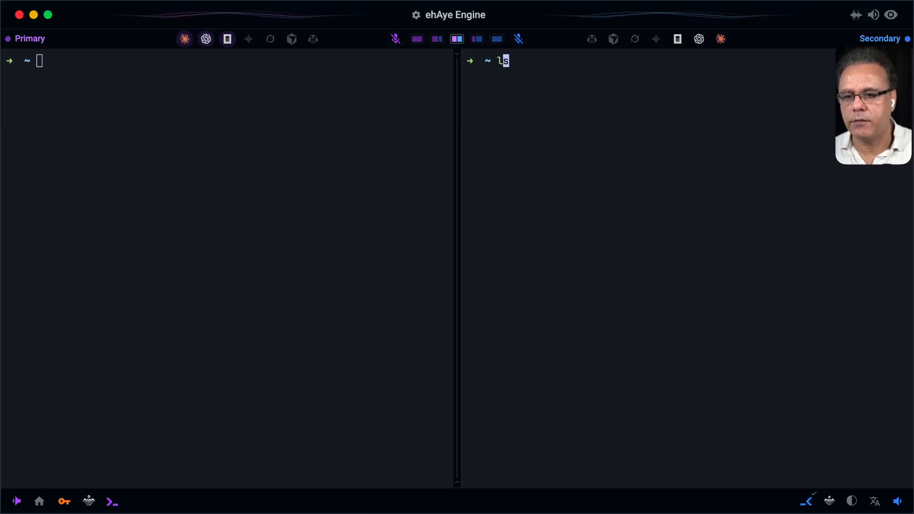
key("Return")
key("ctrl+l")
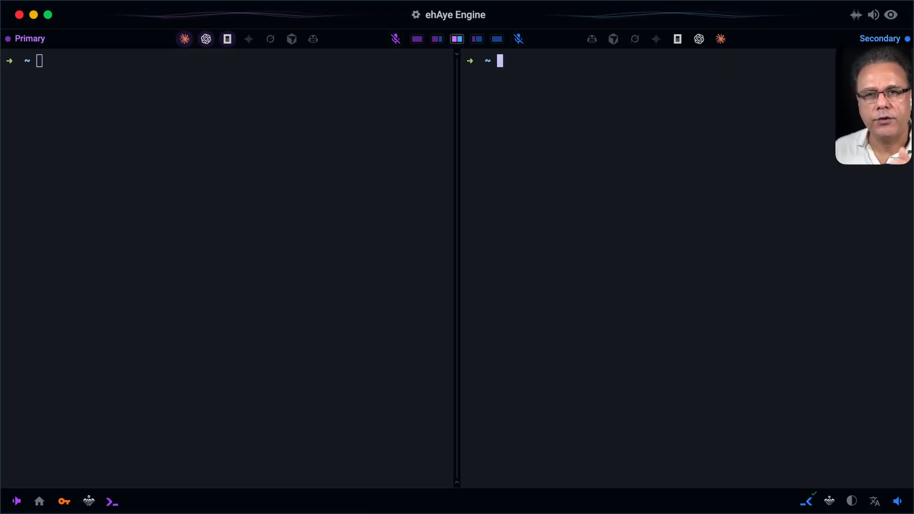
- Open the application's Settings from the home page and review its sections down to Advanced
left_click(39, 502)
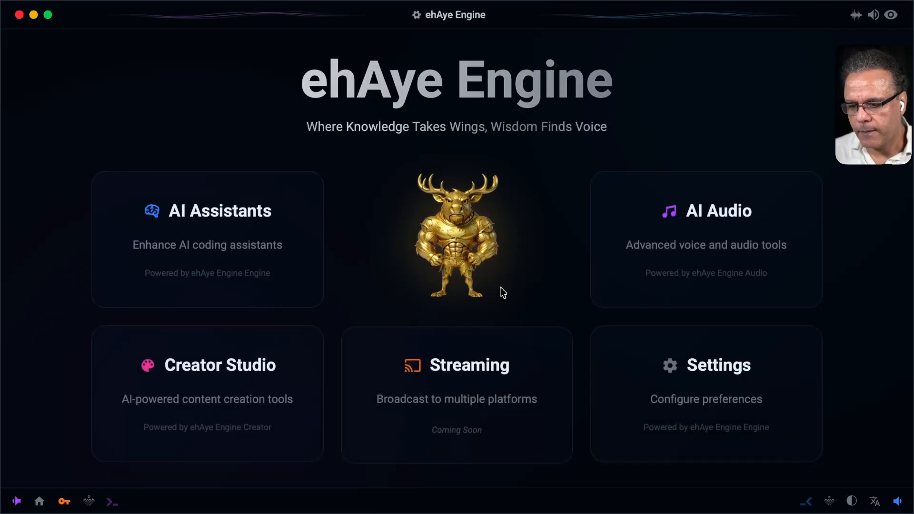
left_click(700, 384)
scroll(559, 233, "down", 4)
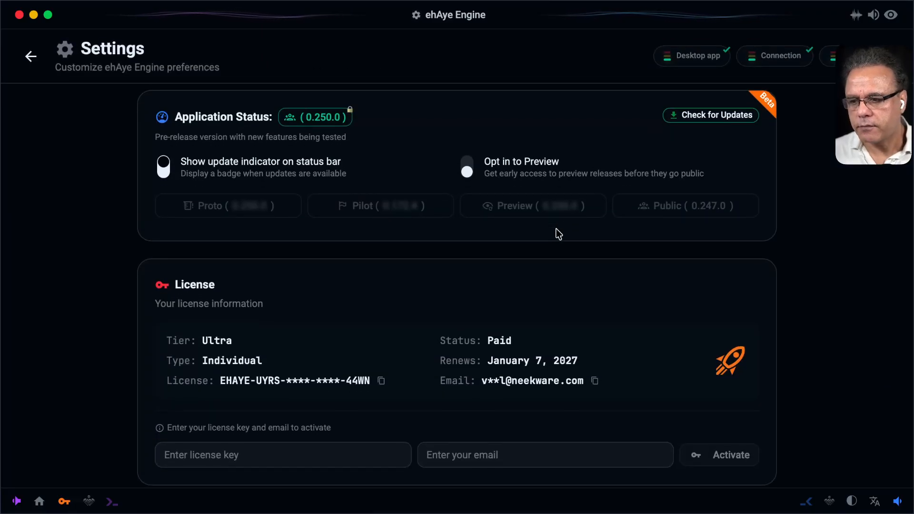
scroll(559, 233, "down", 20)
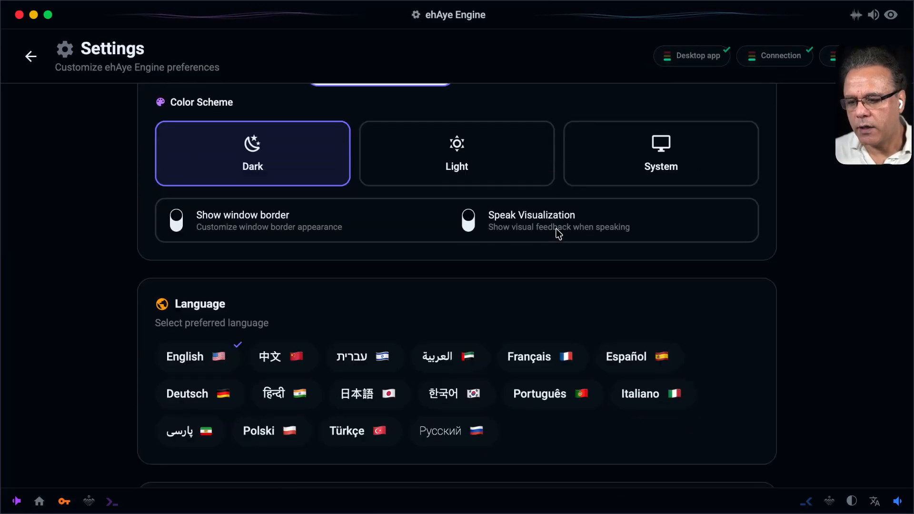
scroll(559, 233, "down", 20)
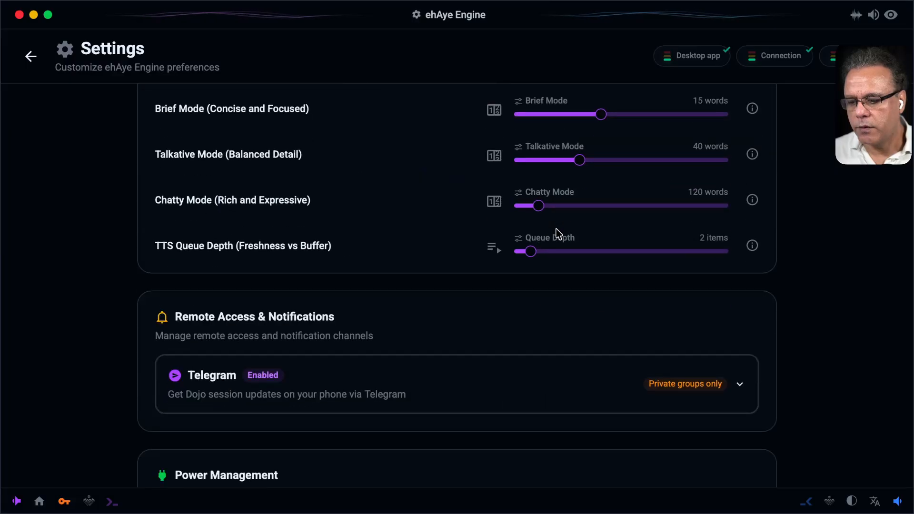
scroll(558, 233, "down", 2)
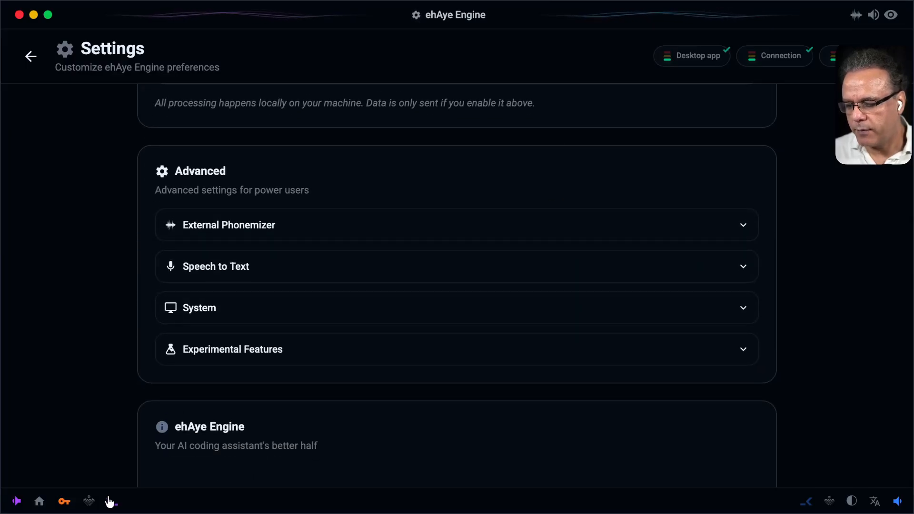
- Bring the Dojo agent back in both panes and delete the GRORK_KEY variable from the secondary pane's environment
left_click(90, 502)
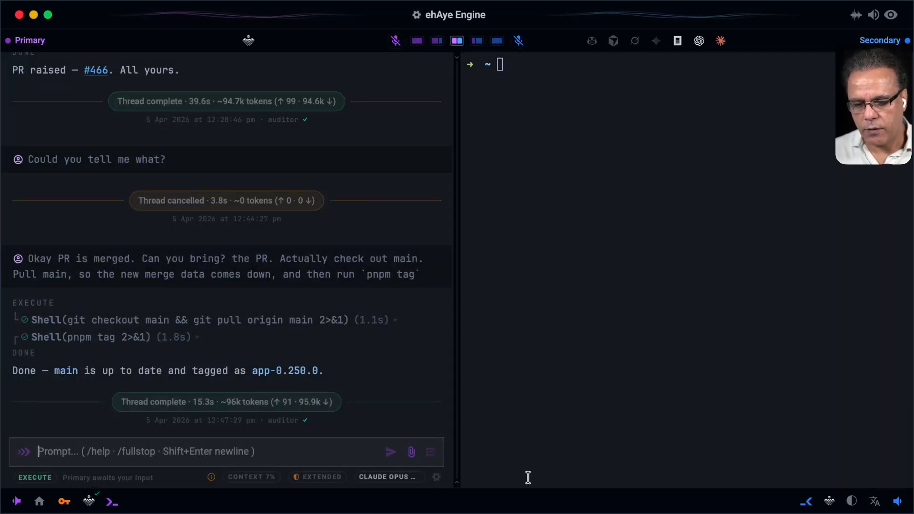
left_click(833, 505)
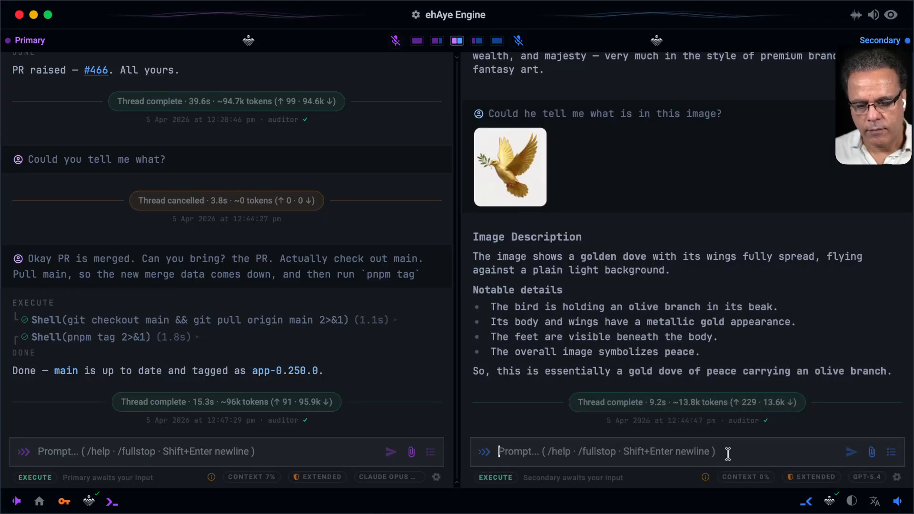
left_click(865, 477)
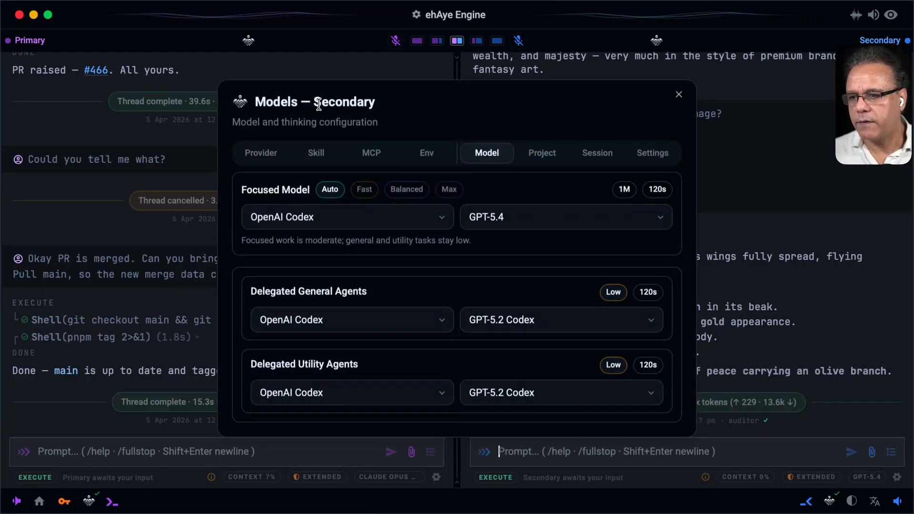
left_click(428, 157)
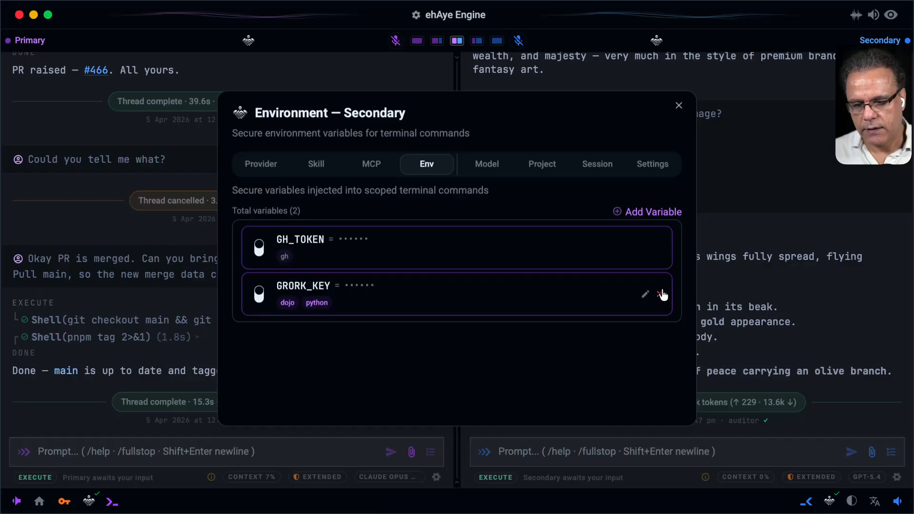
left_click(661, 293)
left_click(554, 284)
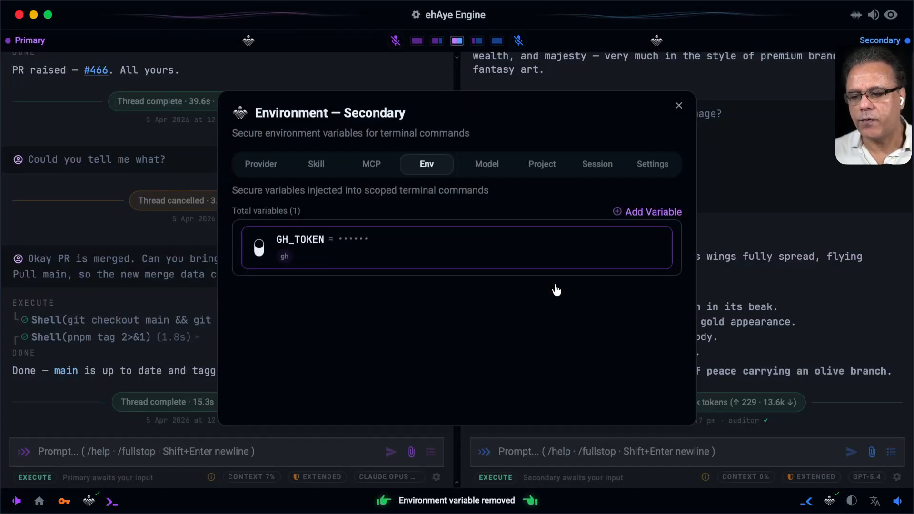
- Start a new environment variable named KEY_FOOBAR for the secondary pane and enter its secret value
left_click(647, 216)
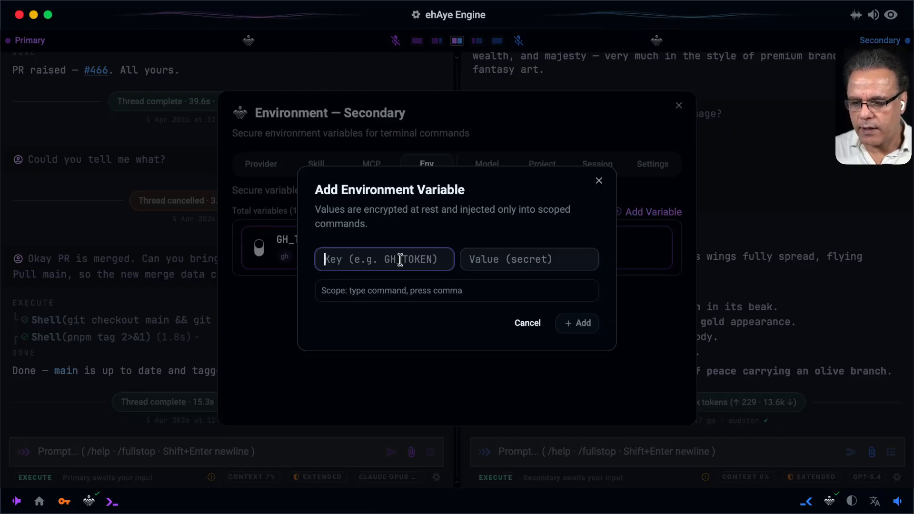
type("K")
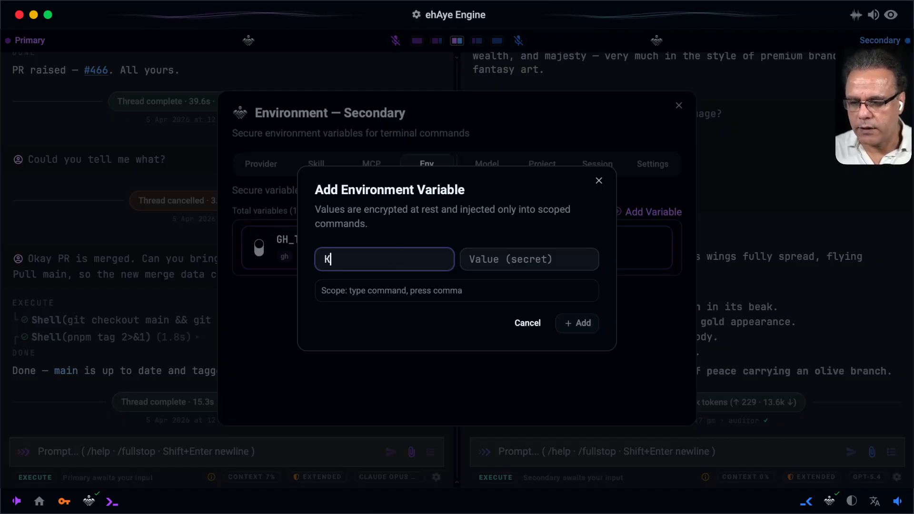
type("EY_FOO")
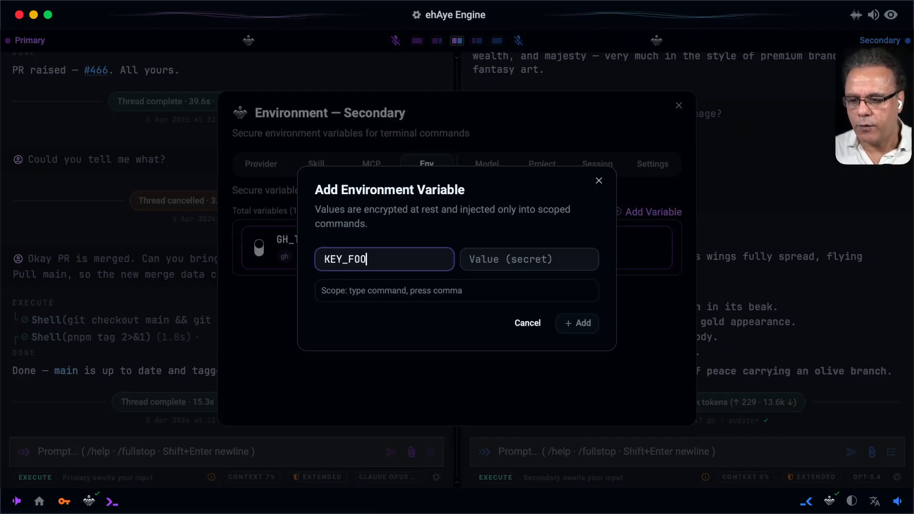
type("BAR")
key("Tab")
type("********")
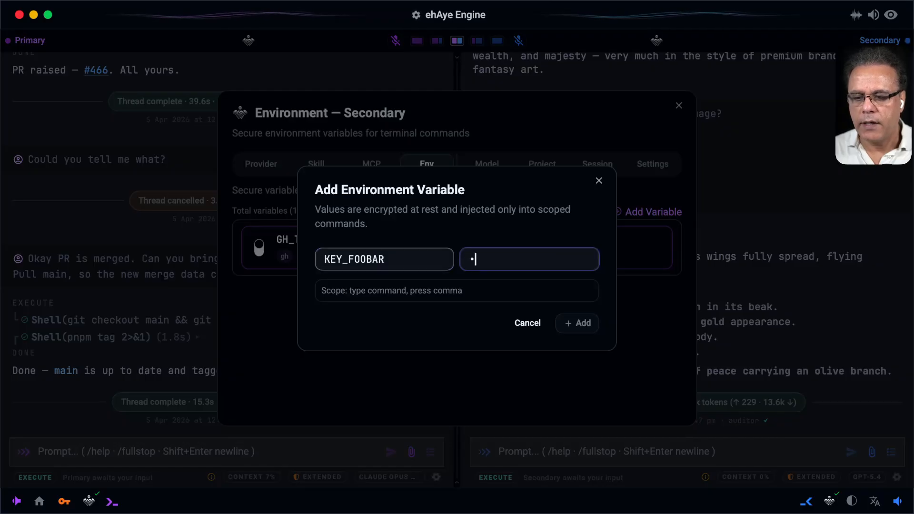
type("*****")
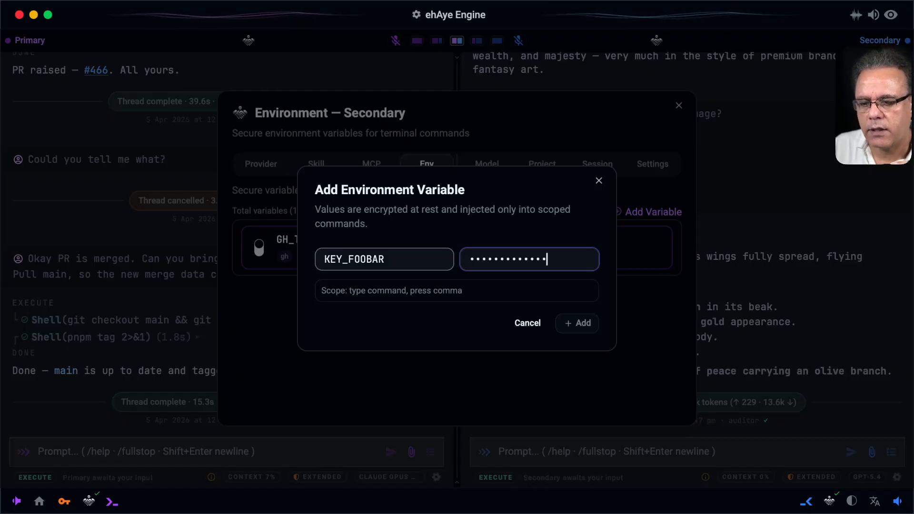
key("super+Tab")
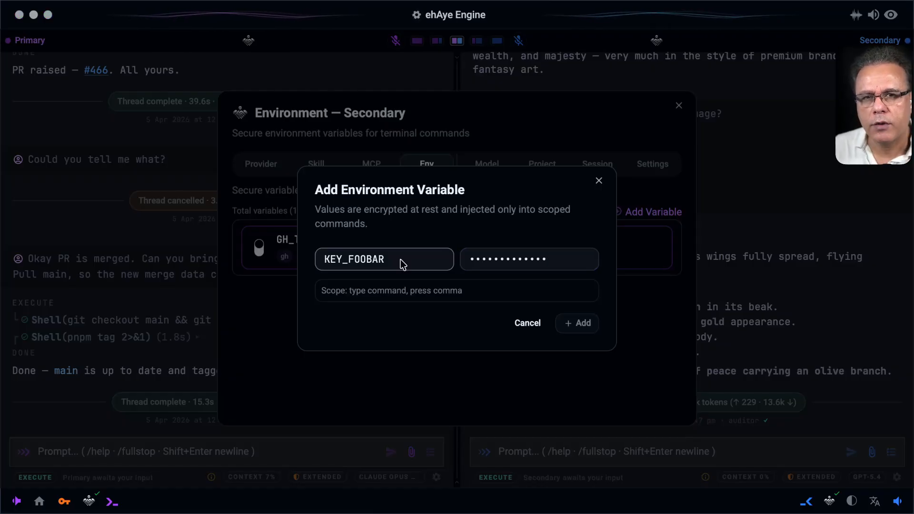
left_click(461, 313)
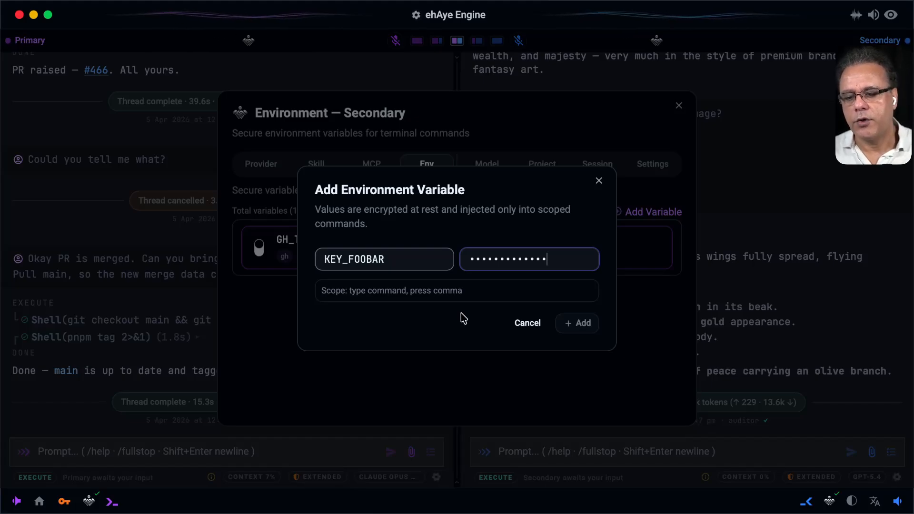
- Scope the KEY_FOOBAR variable to the git, gh and aws commands and add it to the environment
left_click(457, 291)
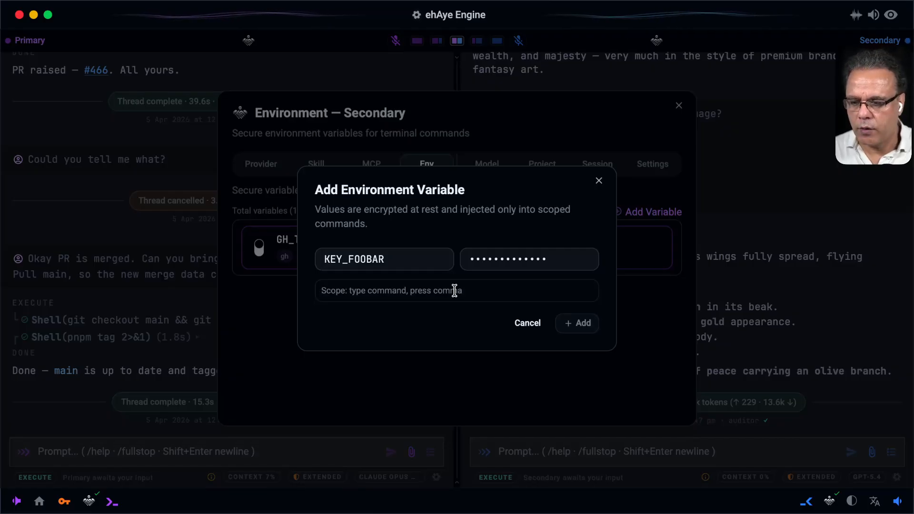
type("git")
key("comma")
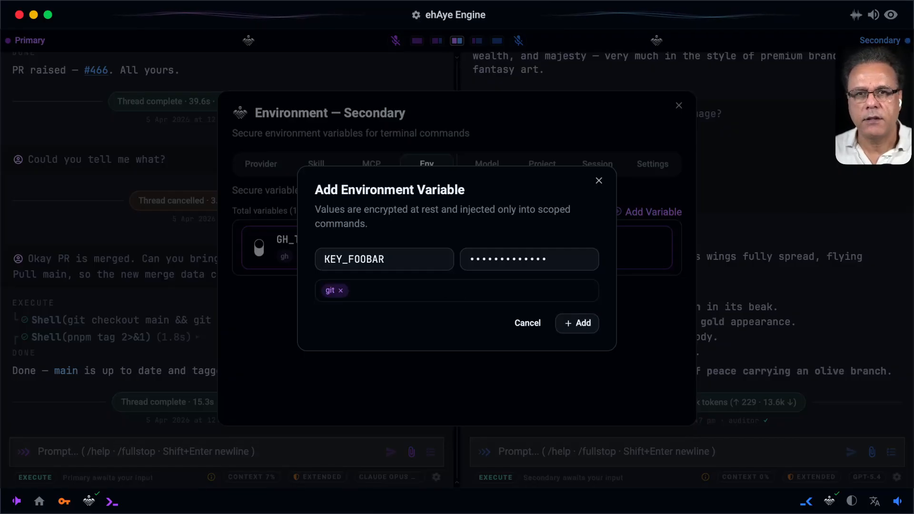
type("gh")
key("comma")
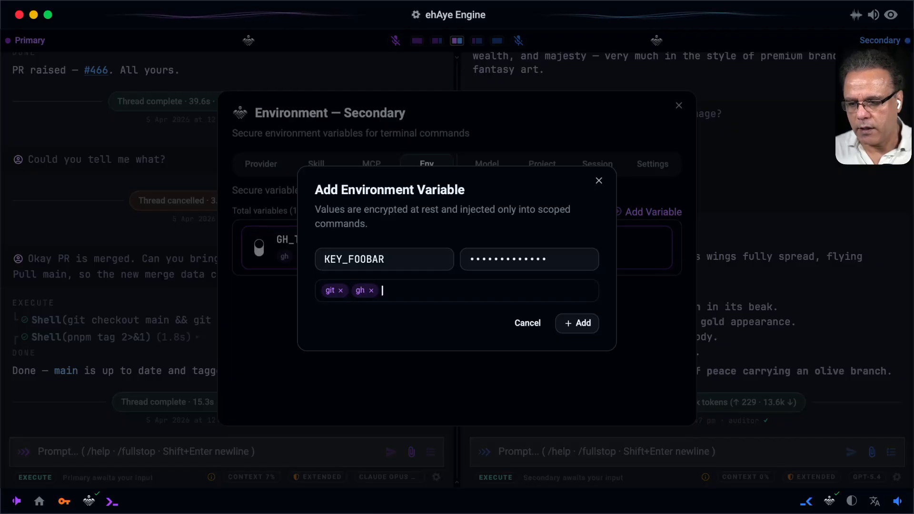
type("a")
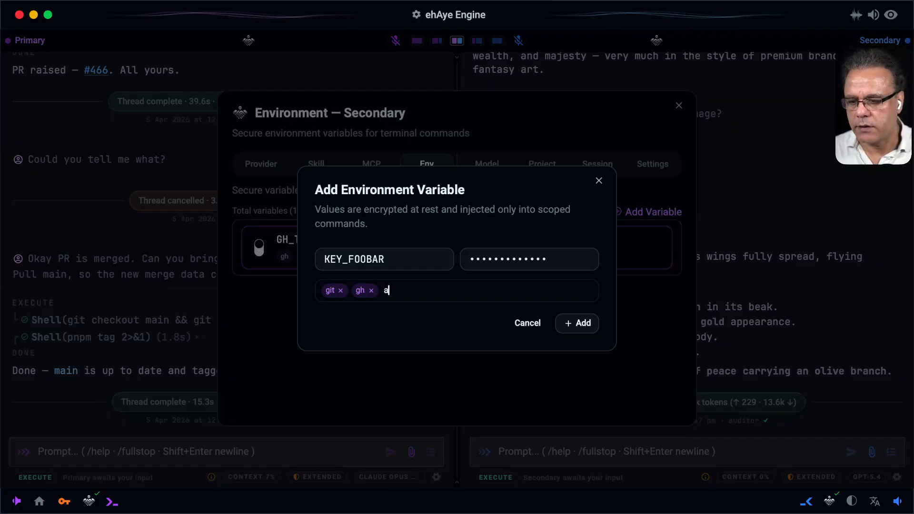
type("ws")
key("comma")
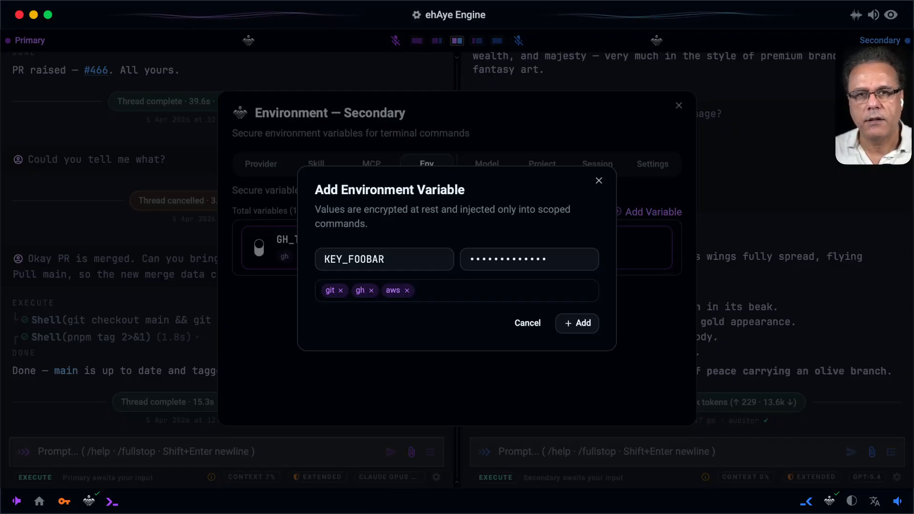
left_click(585, 325)
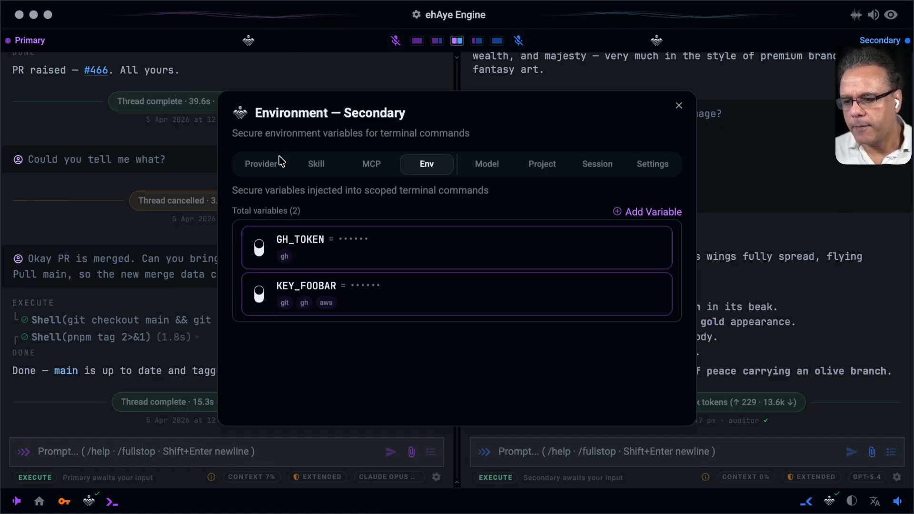
- Start adding a provider for the secondary pane, review the Anthropic API provider choices, and select Custom
left_click(261, 167)
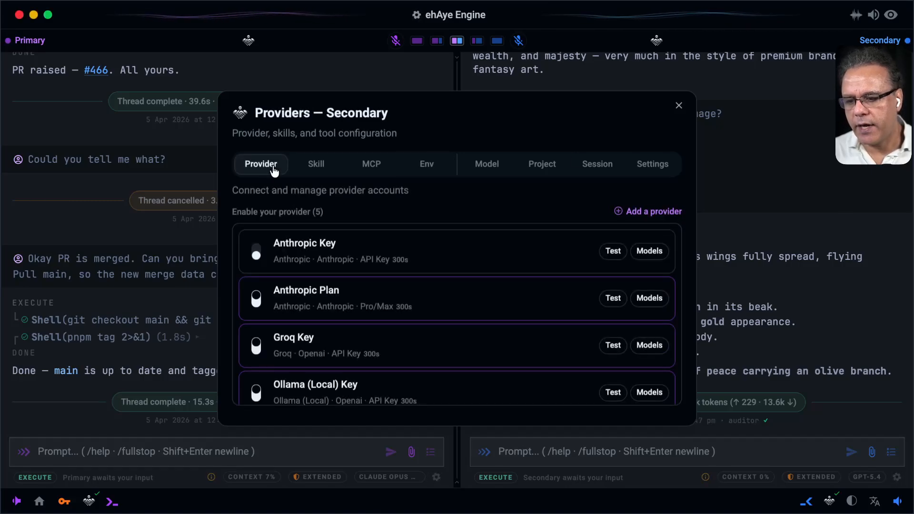
left_click(665, 211)
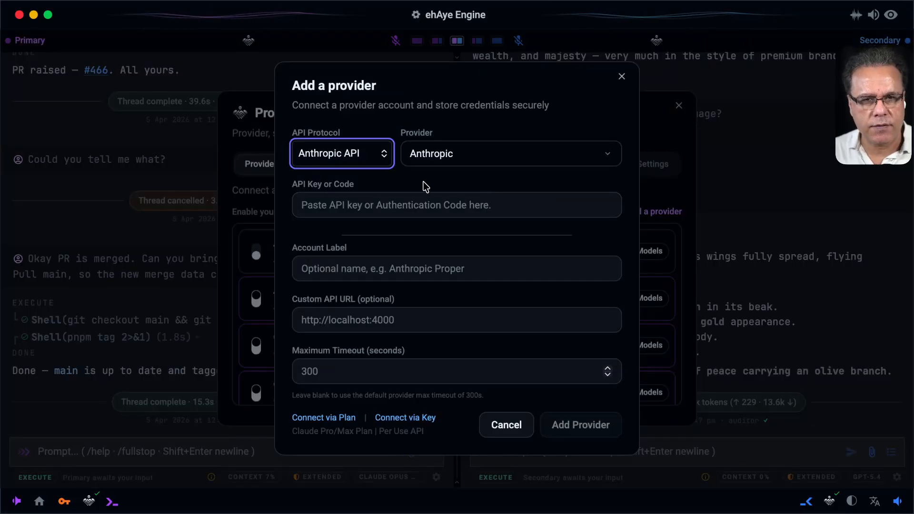
left_click(368, 157)
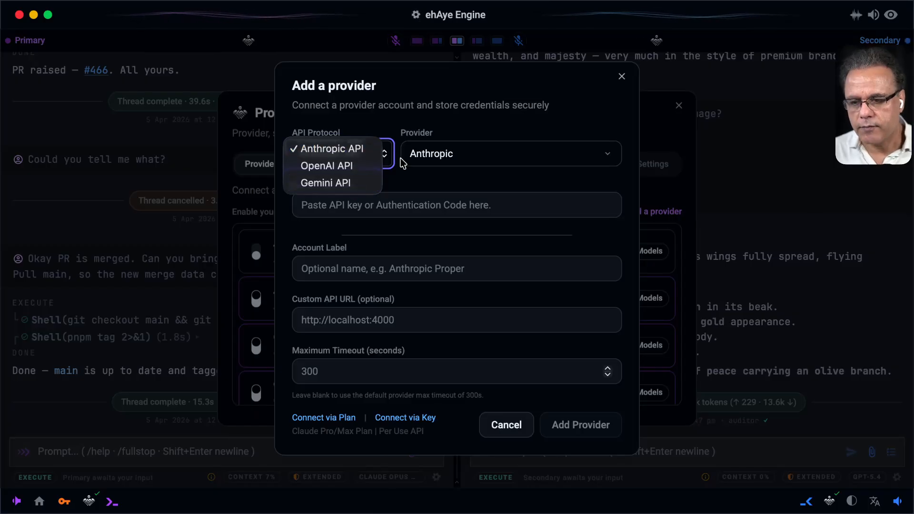
left_click(424, 123)
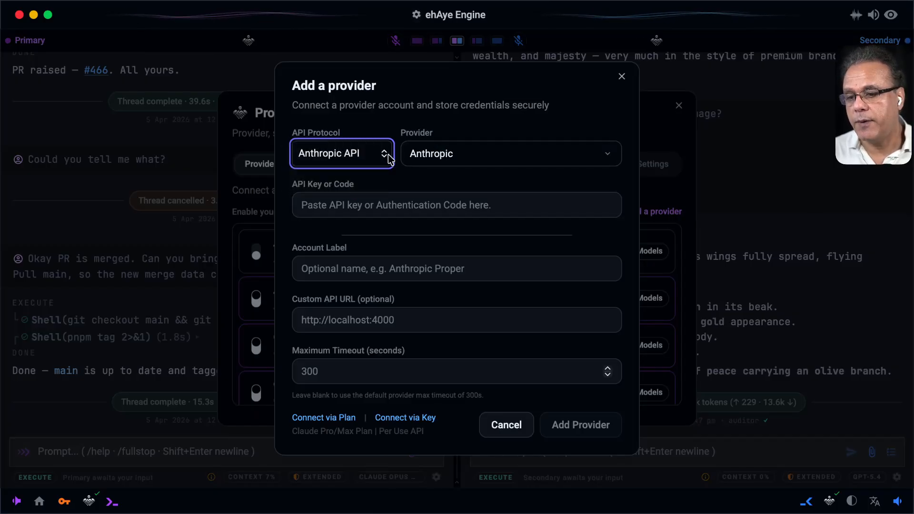
left_click(495, 153)
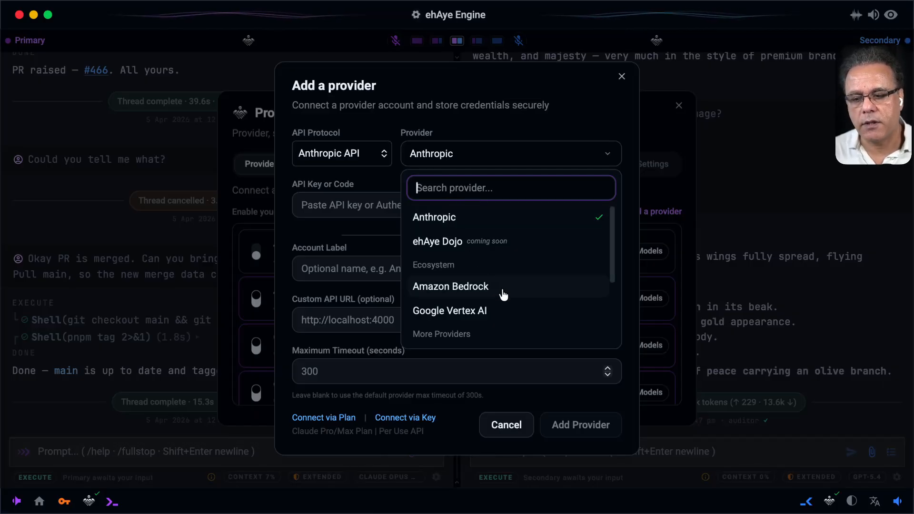
scroll(519, 310, "down", 2)
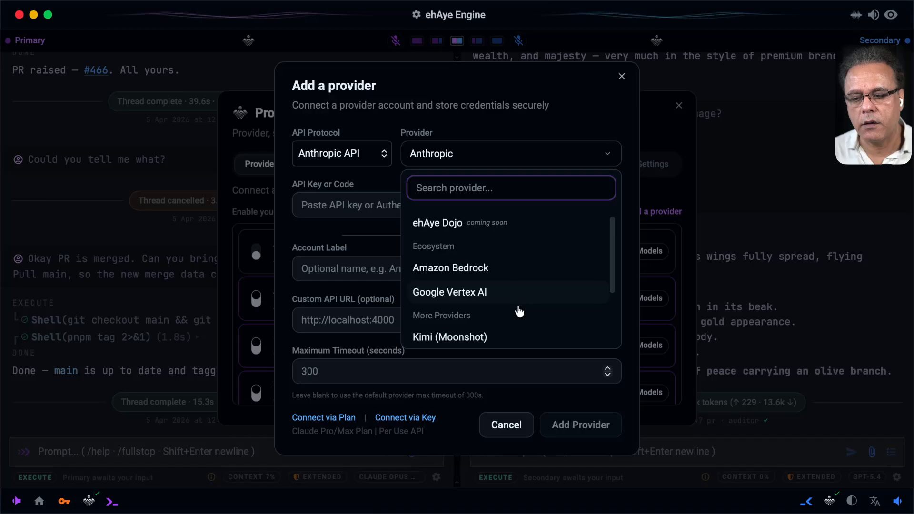
scroll(519, 312, "down", 3)
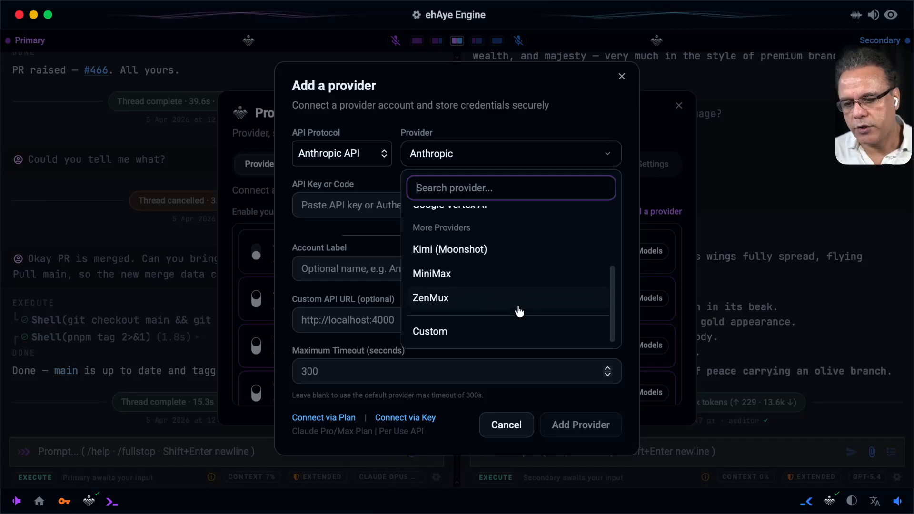
left_click(486, 332)
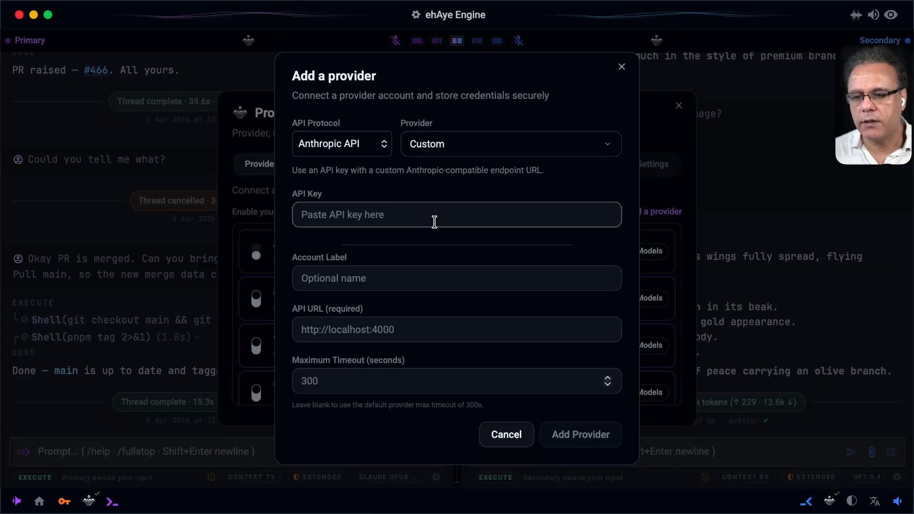
- Set the new provider's API protocol to OpenAI API and look through its list of available providers
left_click(365, 146)
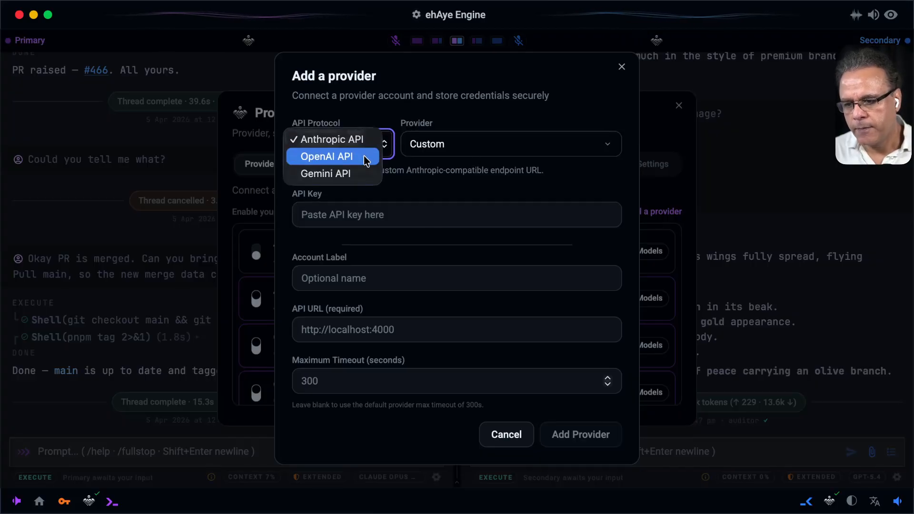
left_click(366, 155)
left_click(491, 151)
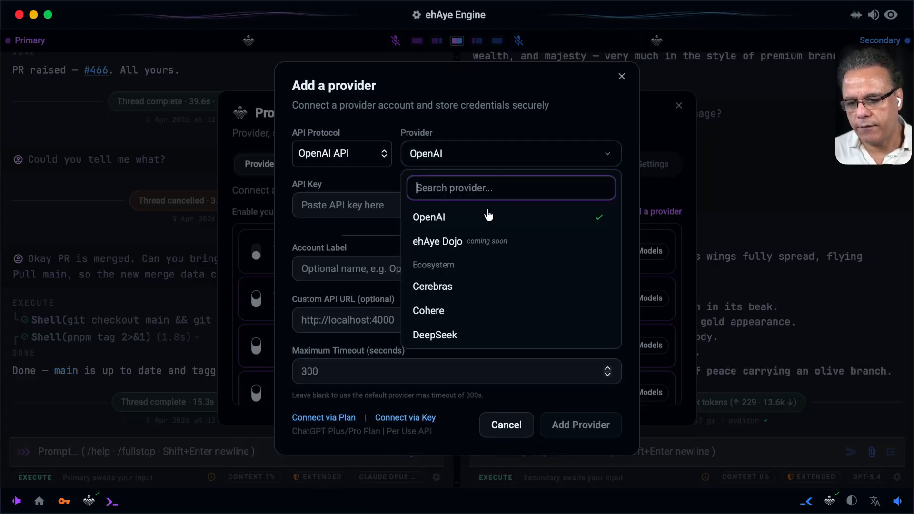
scroll(490, 291, "down", 3)
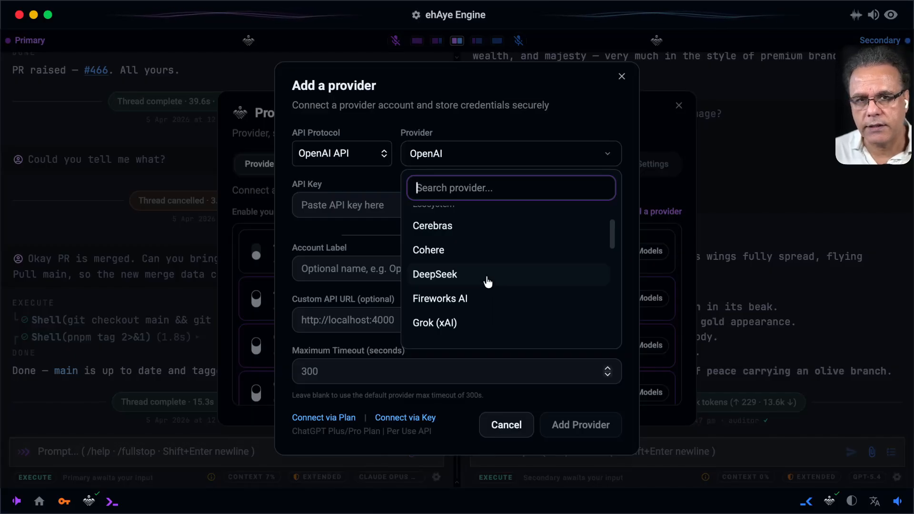
scroll(481, 271, "down", 9)
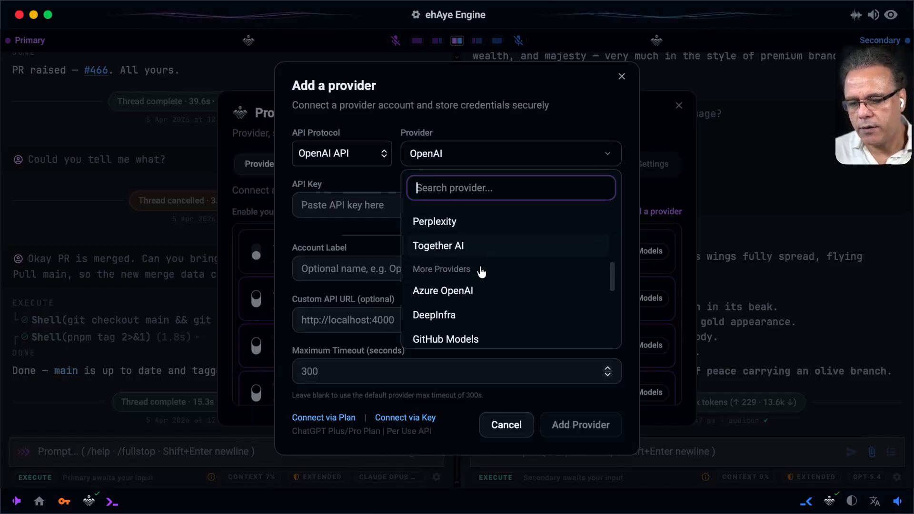
scroll(481, 272, "down", 10)
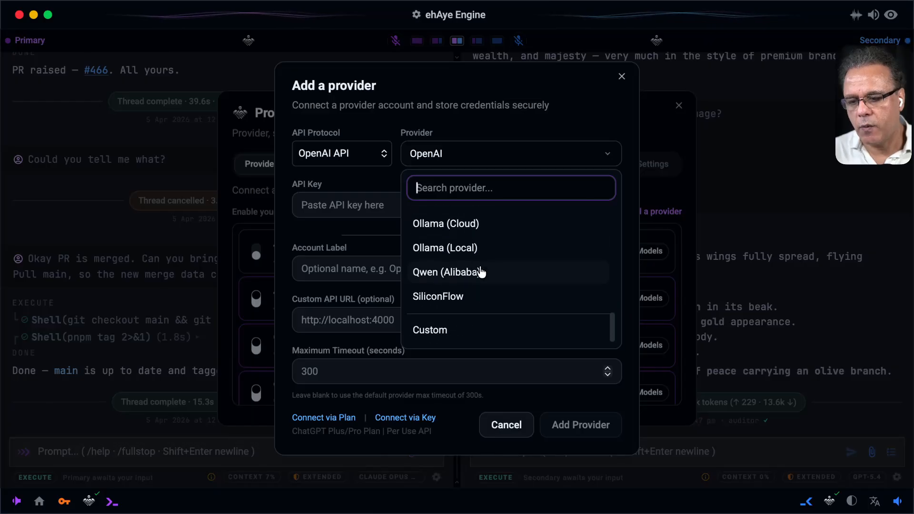
scroll(482, 272, "up", 4)
scroll(461, 268, "down", 2)
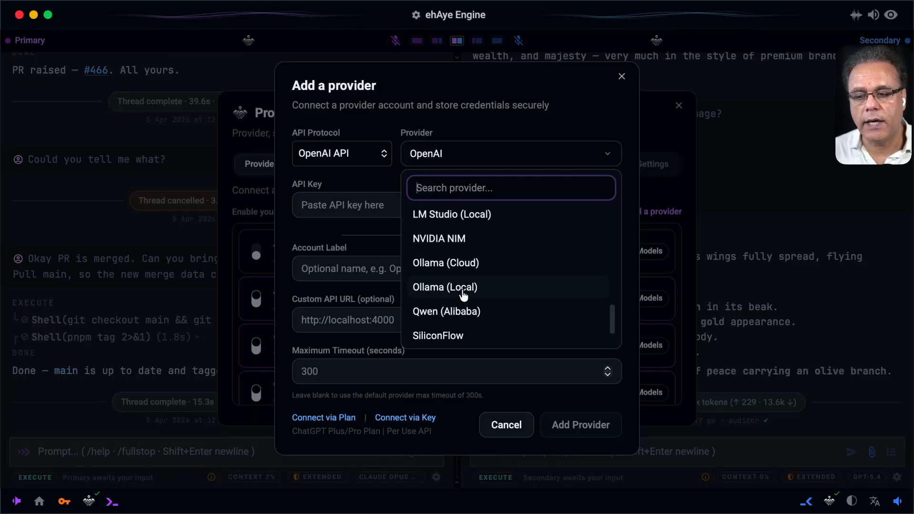
scroll(478, 260, "up", 1)
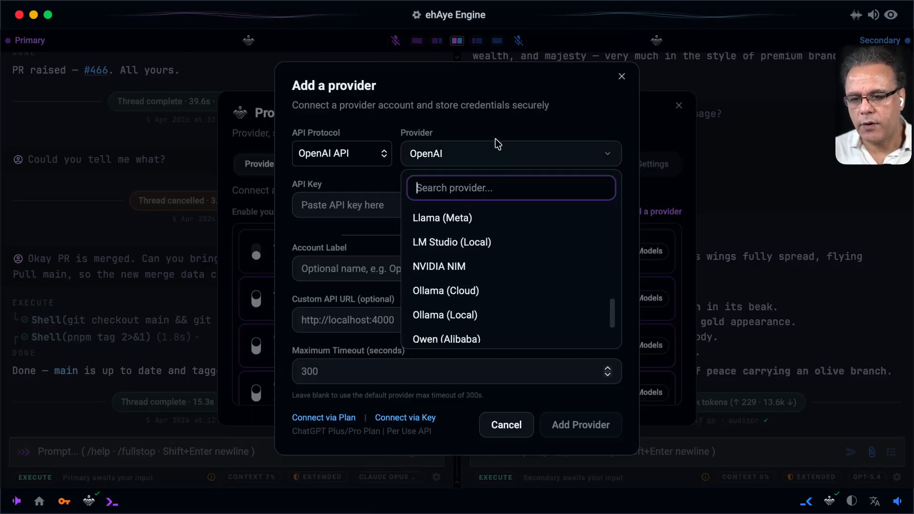
scroll(475, 248, "up", 2)
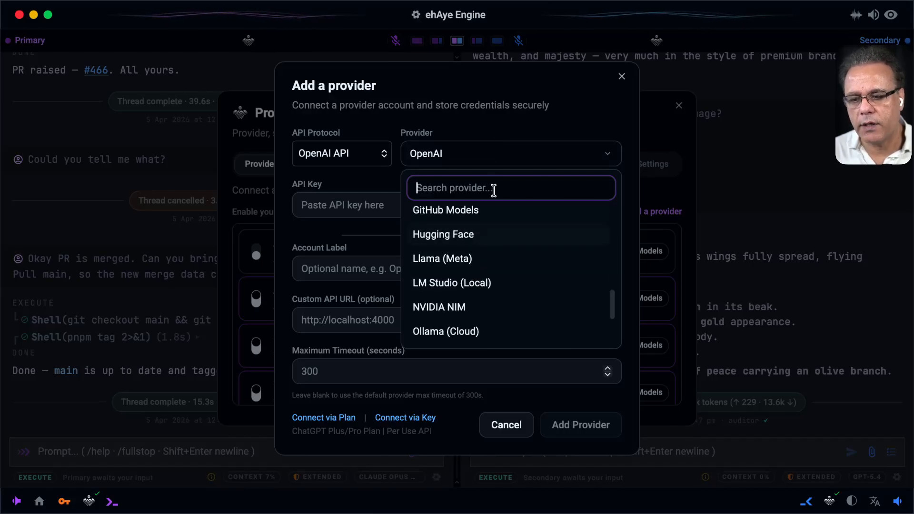
- Switch the new provider's API protocol to Gemini API and back to OpenAI API
left_click(374, 155)
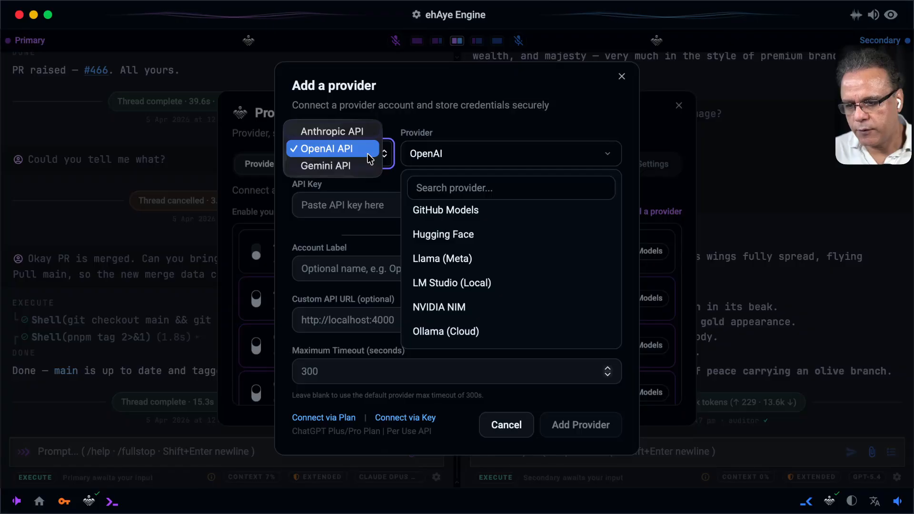
left_click(359, 168)
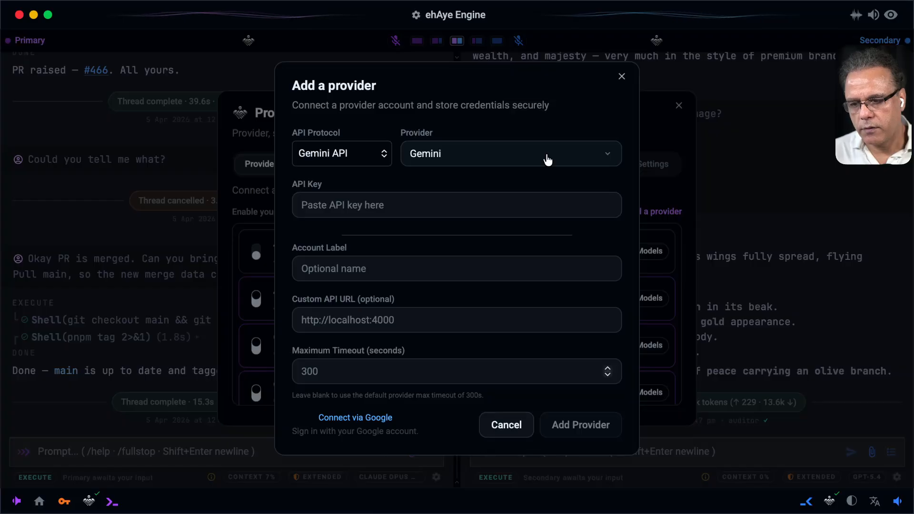
left_click(359, 152)
left_click(351, 133)
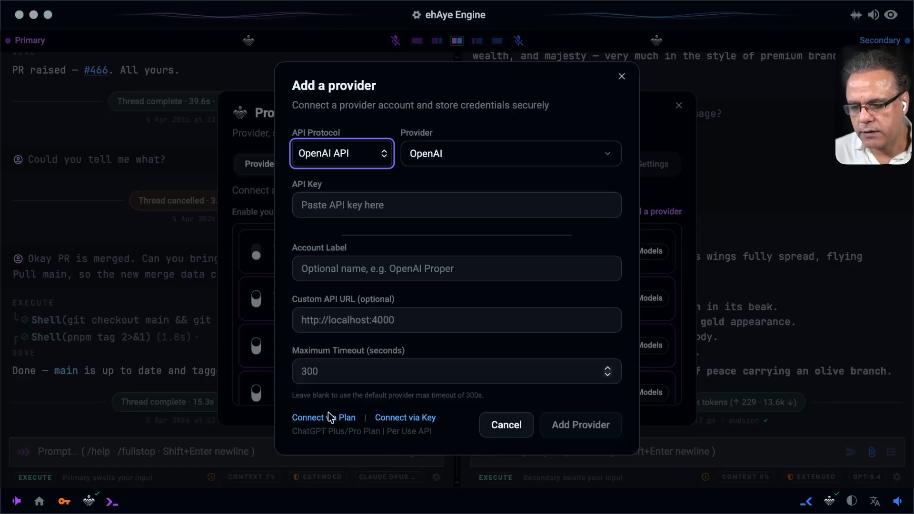
- Request the plan-based authorization link for the OpenAI provider, and close the link dialog without opening it in the browser
left_click(324, 431)
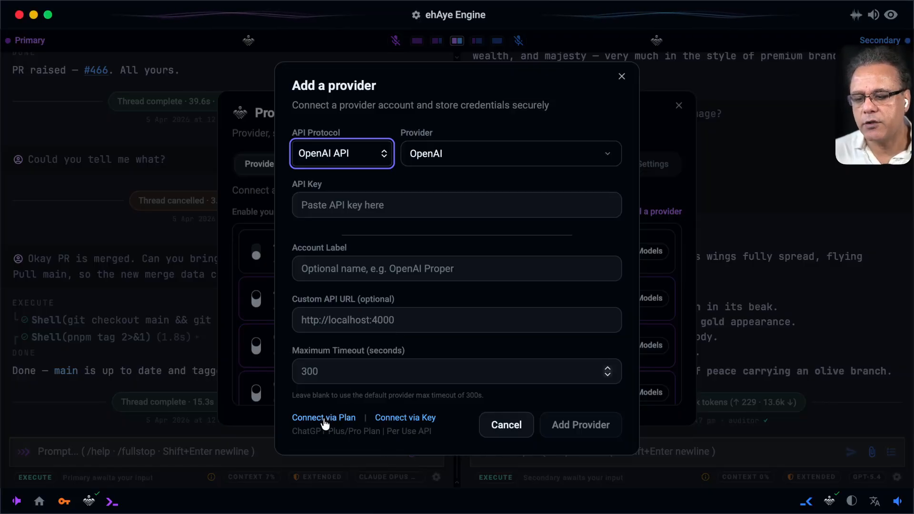
left_click(324, 421)
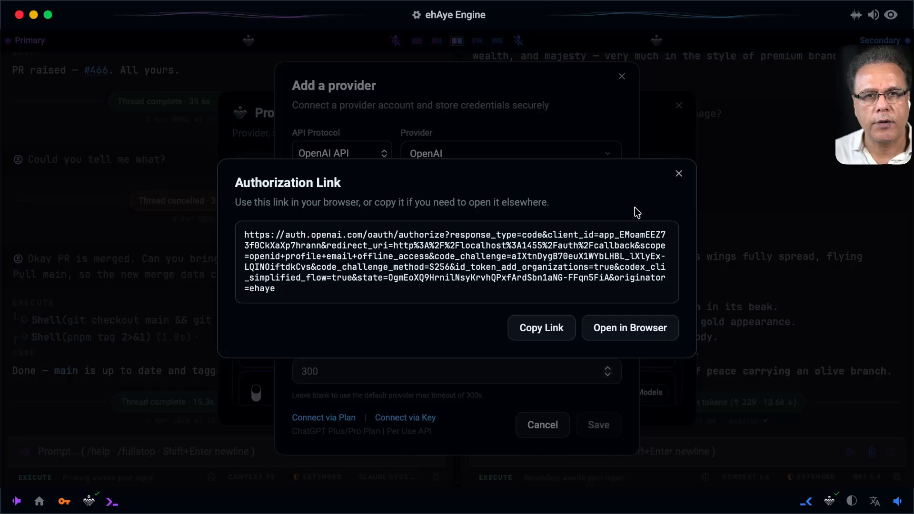
left_click(679, 175)
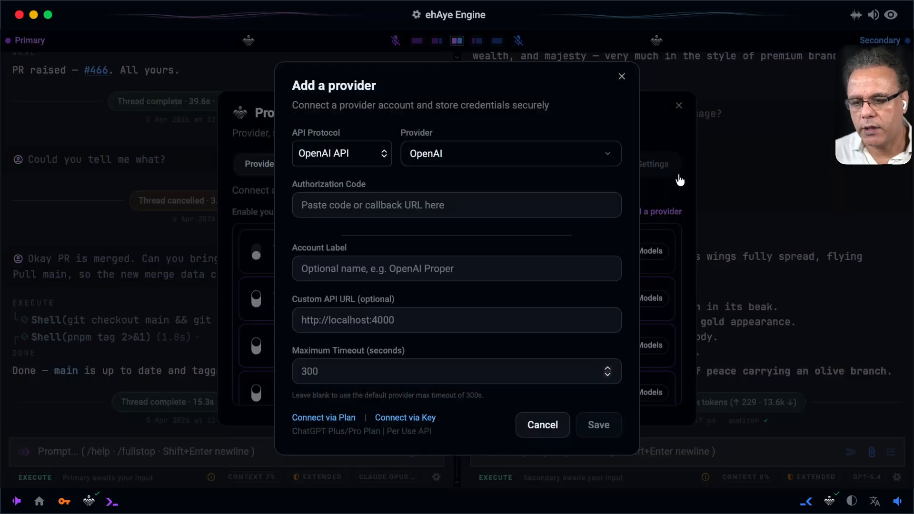
- Request the key-based authorization link for the OpenAI provider, enter a placeholder authorization code, and cancel adding the provider
left_click(417, 421)
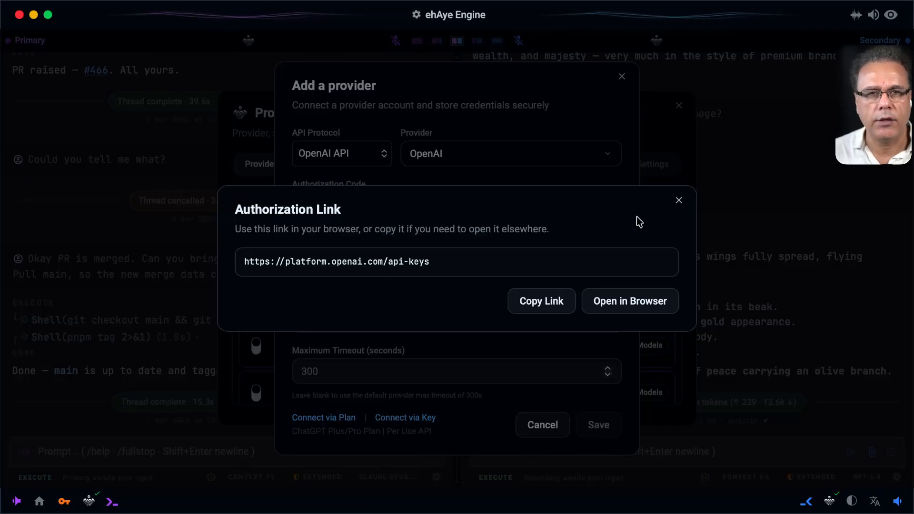
left_click(679, 200)
left_click(509, 210)
type("afasfasfasfsadfasf")
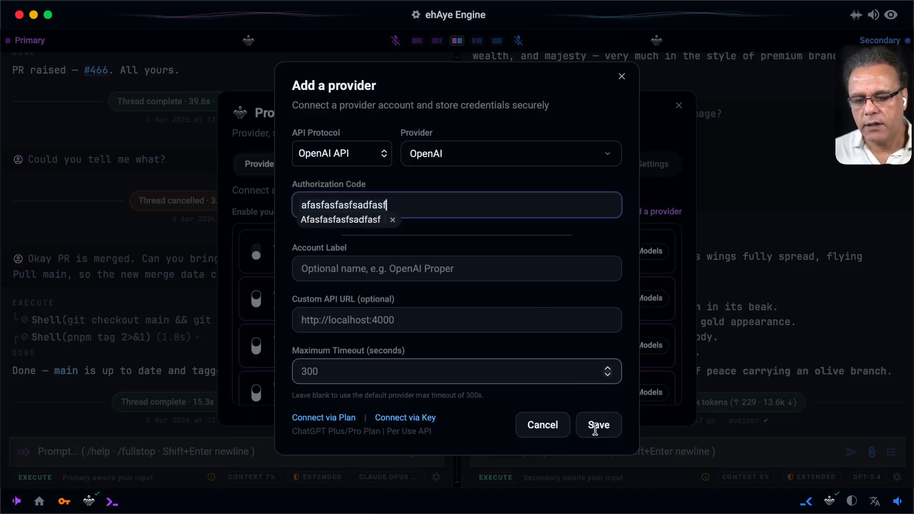
left_click(538, 427)
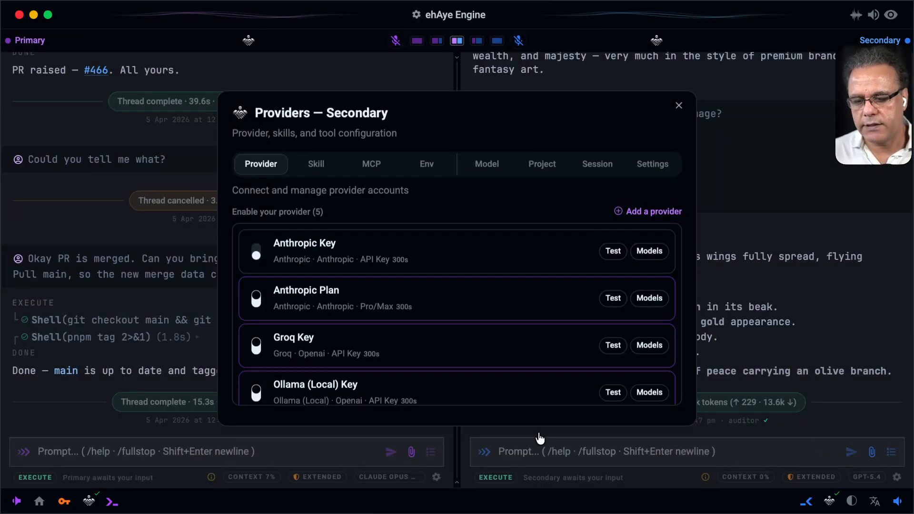
- Test the OpenAI Codex provider account, and disable and re-enable it for the secondary pane
scroll(553, 296, "down", 2)
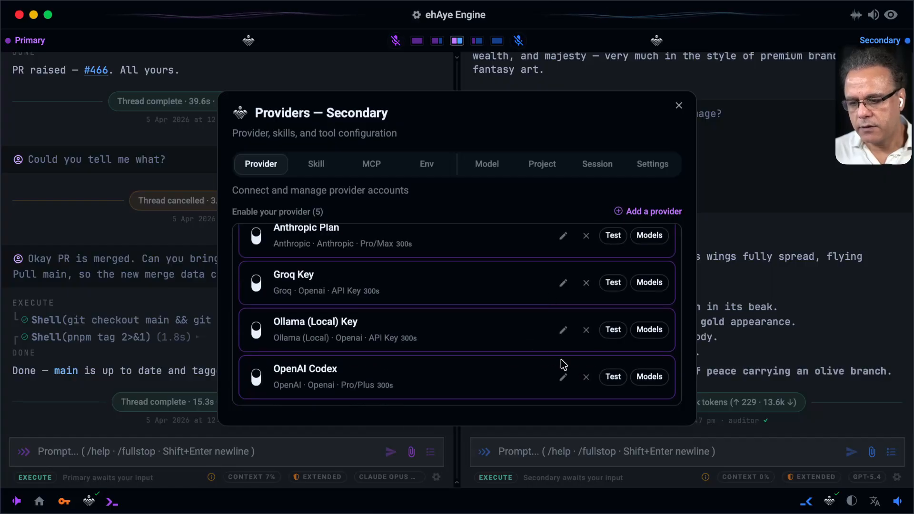
left_click(612, 378)
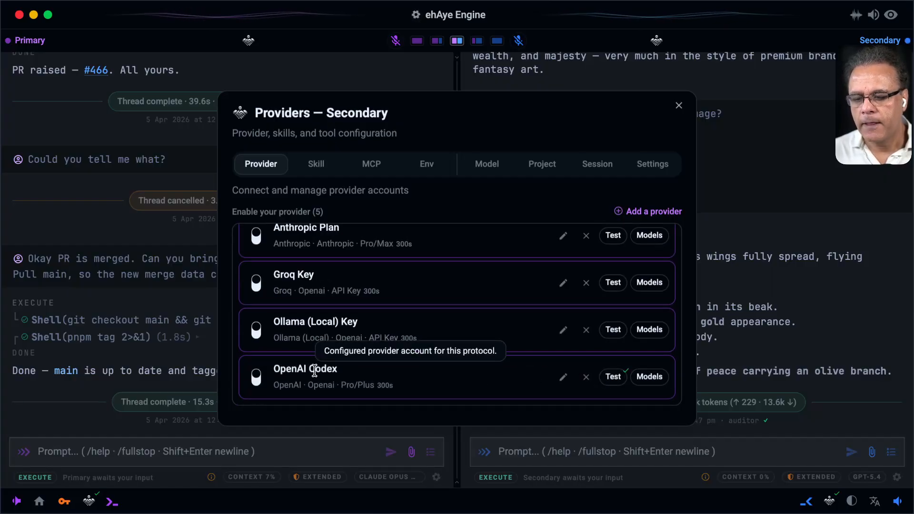
left_click(256, 379)
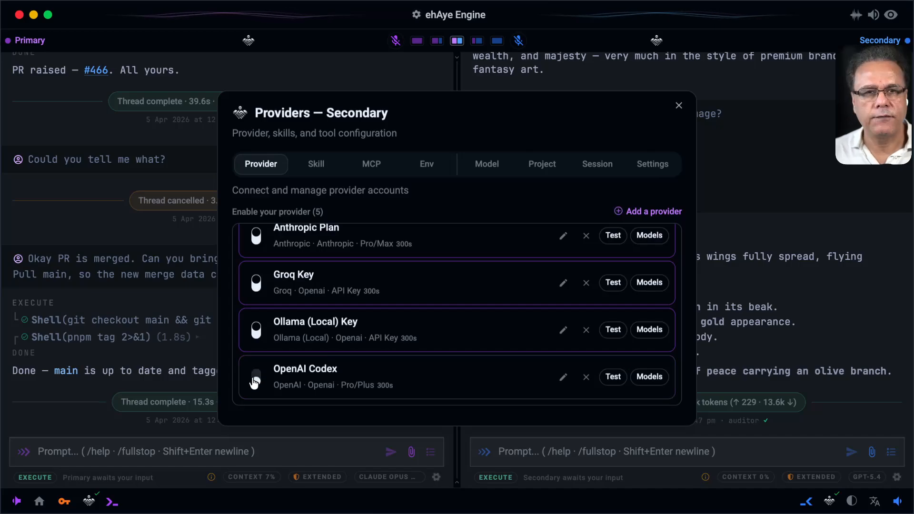
left_click(256, 380)
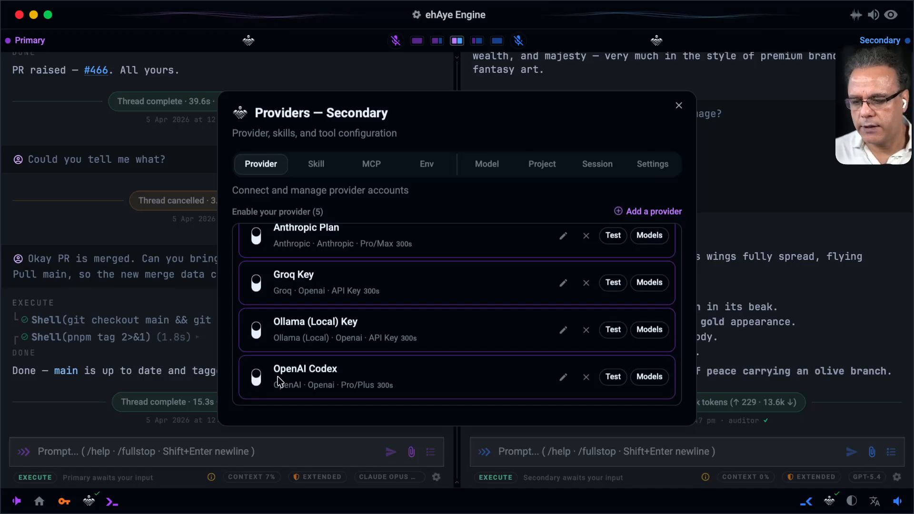
- Review the active models discovered for the OpenAI Codex account and close the list
left_click(650, 378)
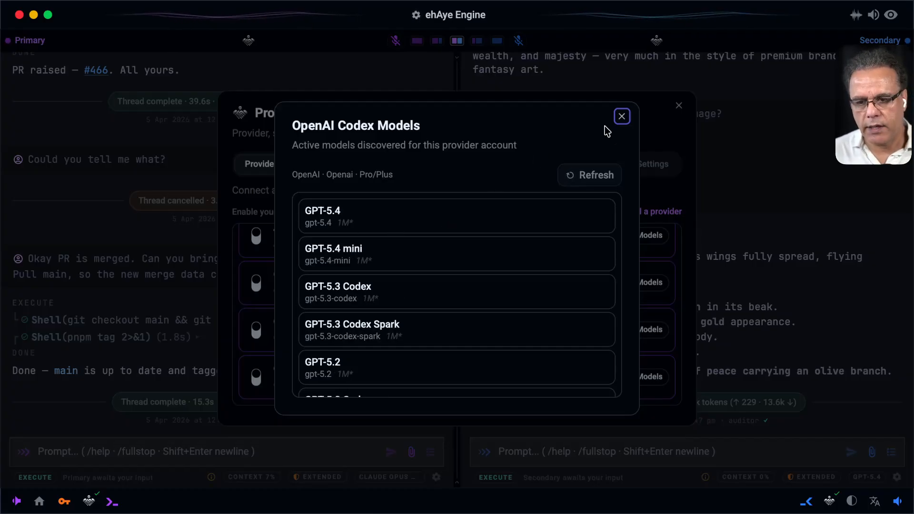
left_click(621, 118)
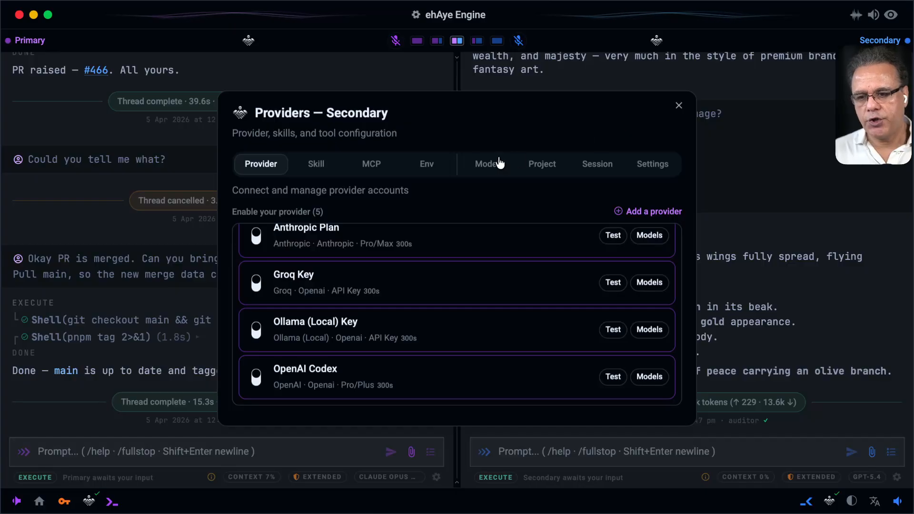
- Try the Fast, Balanced and Max thinking strategies for the secondary pane's focused model, and return it to Auto
left_click(484, 167)
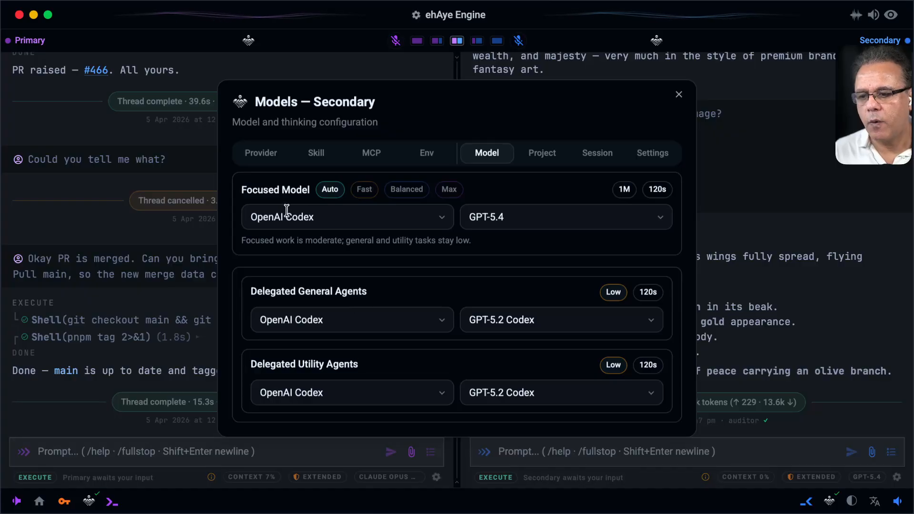
left_click(365, 191)
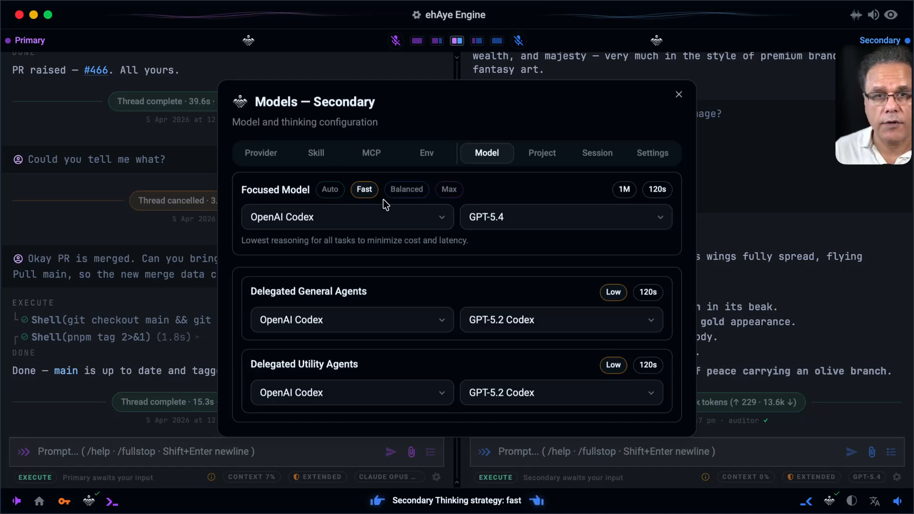
left_click(407, 191)
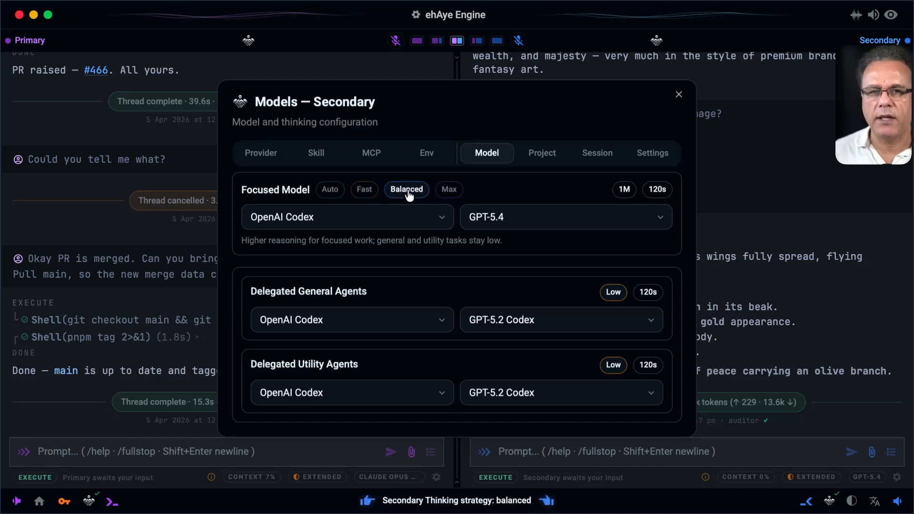
left_click(450, 190)
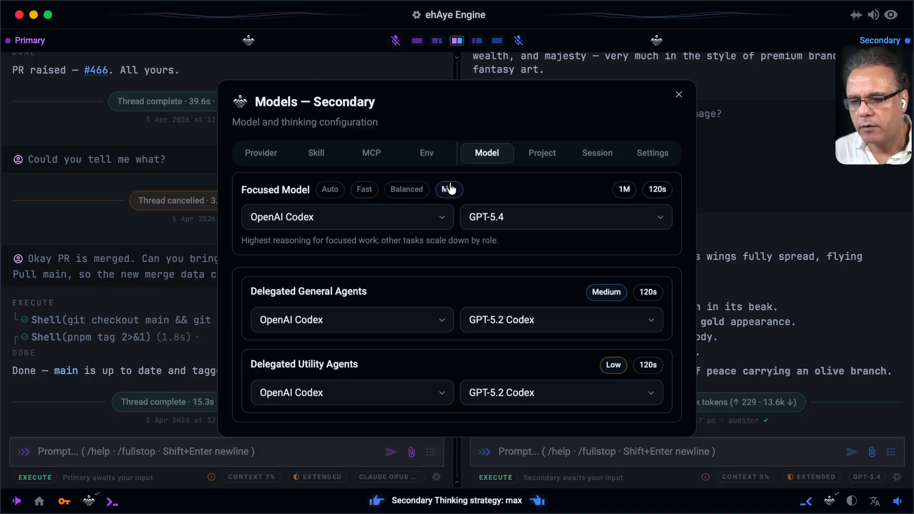
left_click(411, 191)
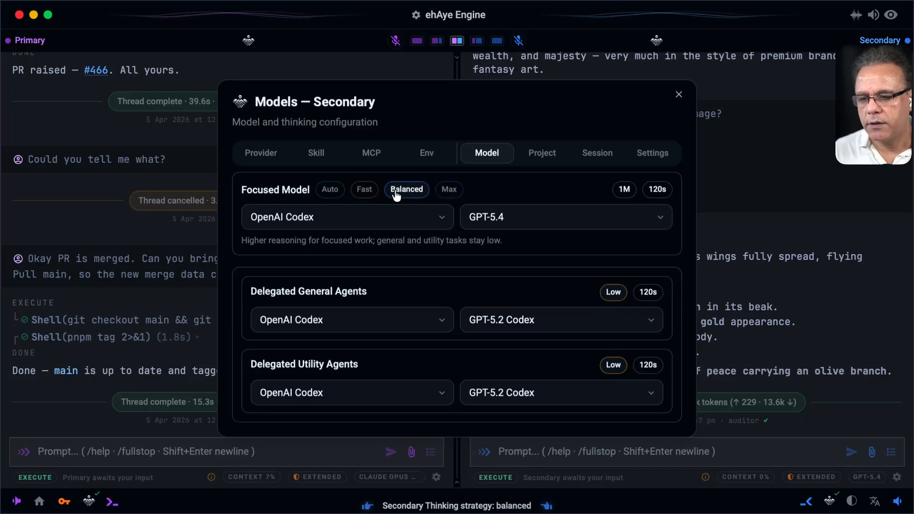
left_click(364, 190)
left_click(330, 190)
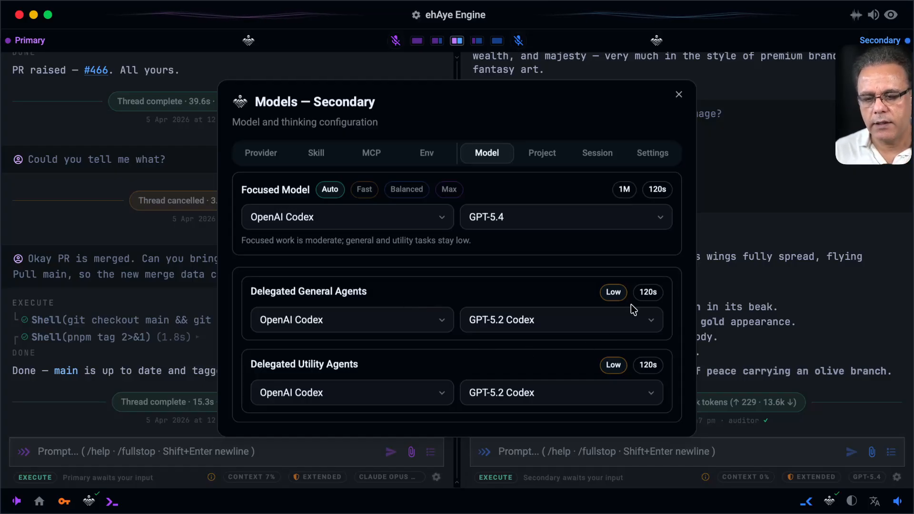
- View the response timeout setting of the delegated general agents and cancel without changing it
left_click(655, 293)
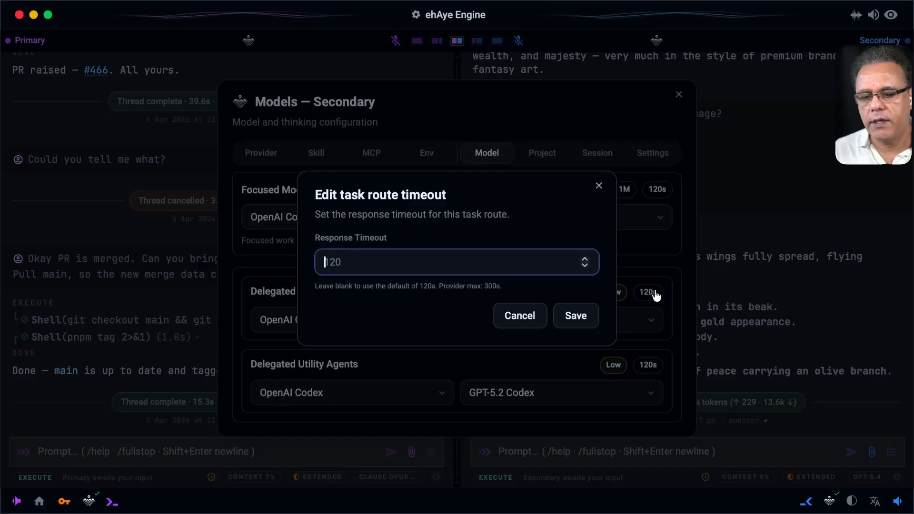
left_click(510, 317)
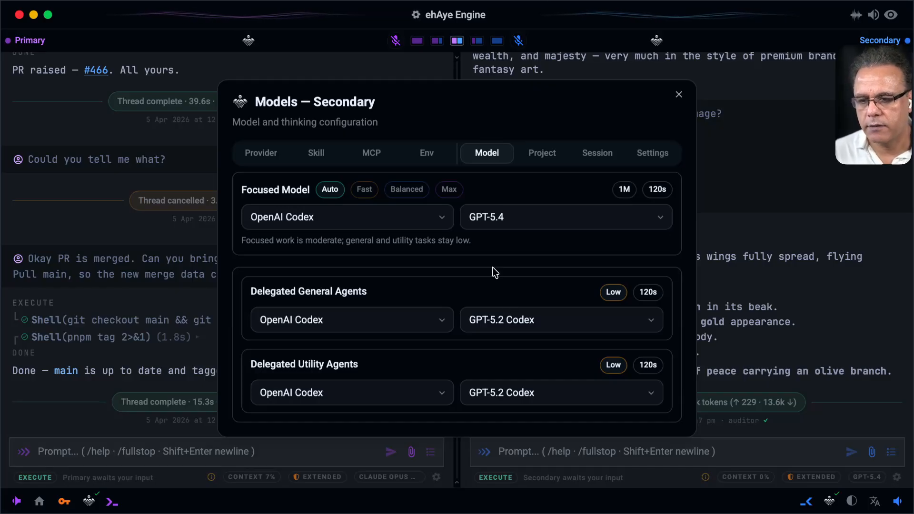
- Try the default permissions, YOLO mode, Extended Access and Full Access options for the ehAyeEngine project without applying them
left_click(540, 153)
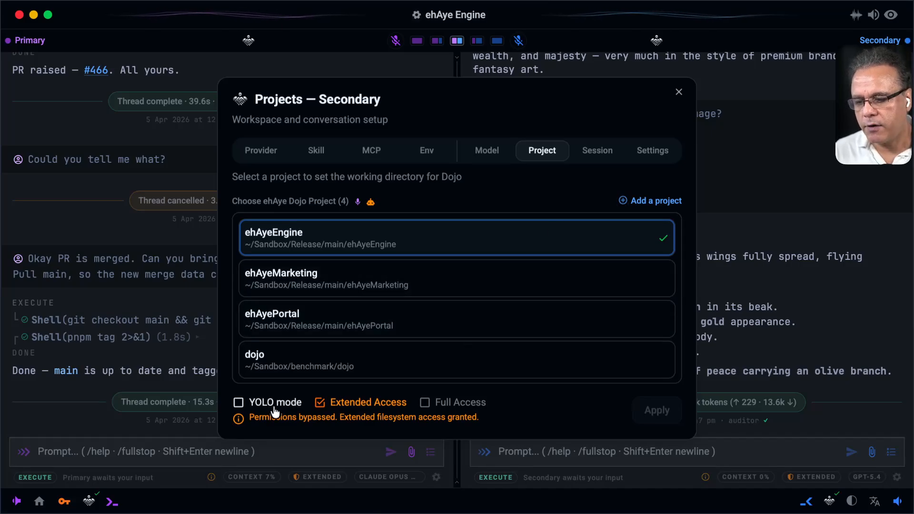
left_click(319, 404)
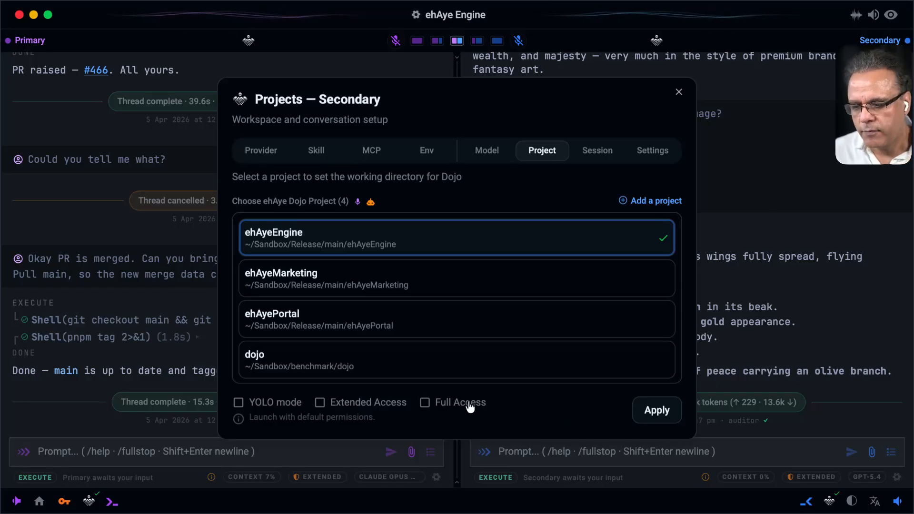
left_click(272, 408)
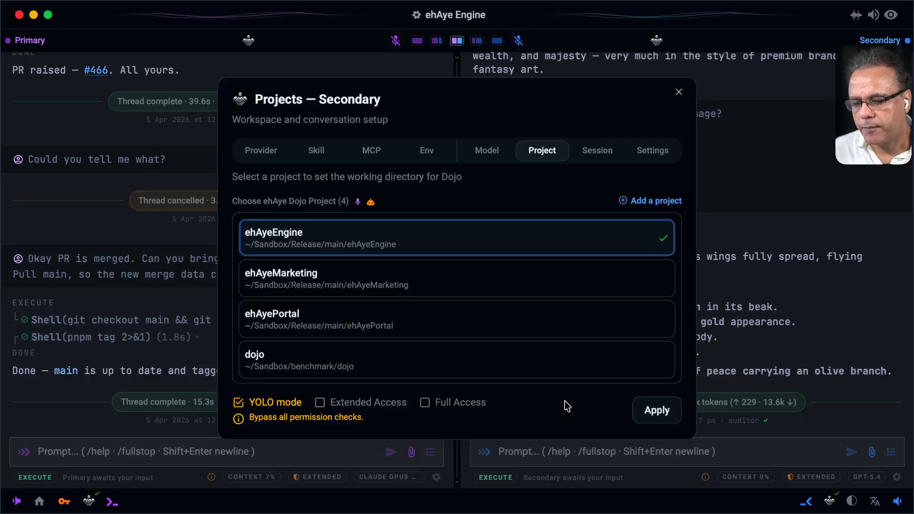
left_click(374, 409)
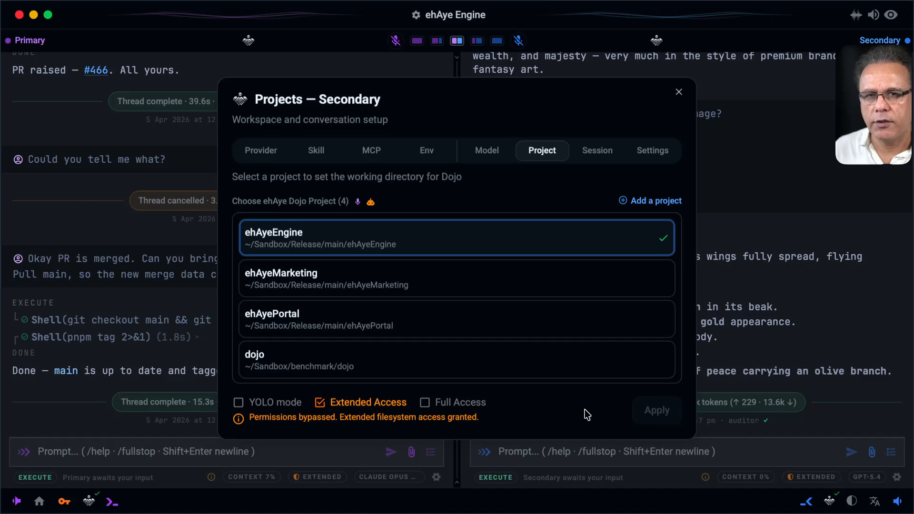
left_click(455, 403)
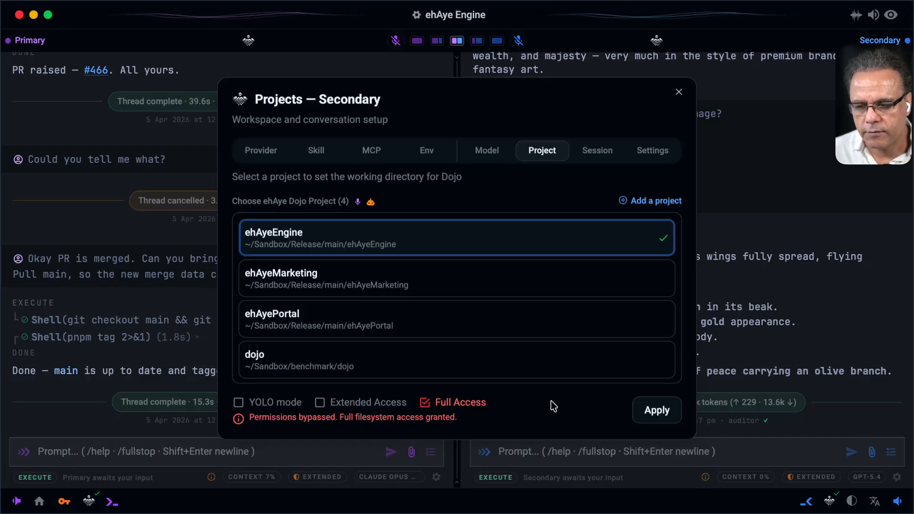
- Review the ehAyeEngine conversation sessions, and turn Exa Web Search off and back on in the secondary pane's settings
left_click(598, 151)
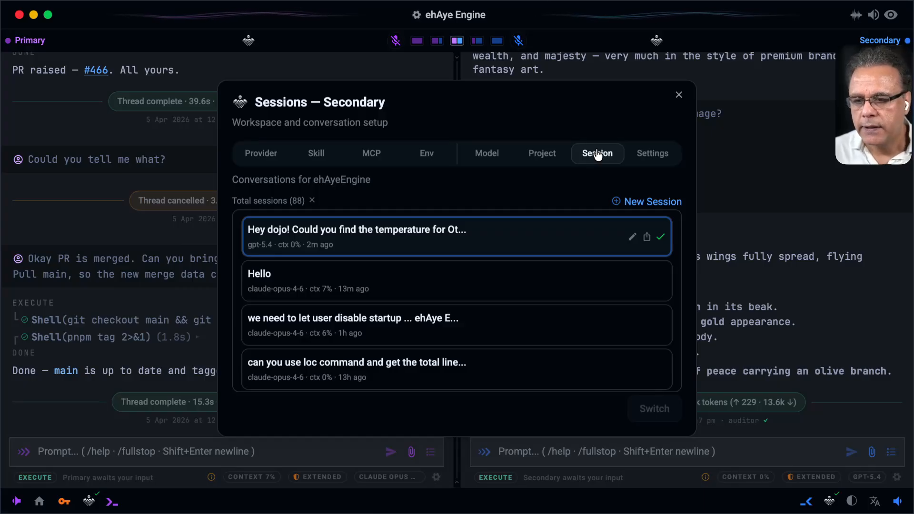
left_click(647, 154)
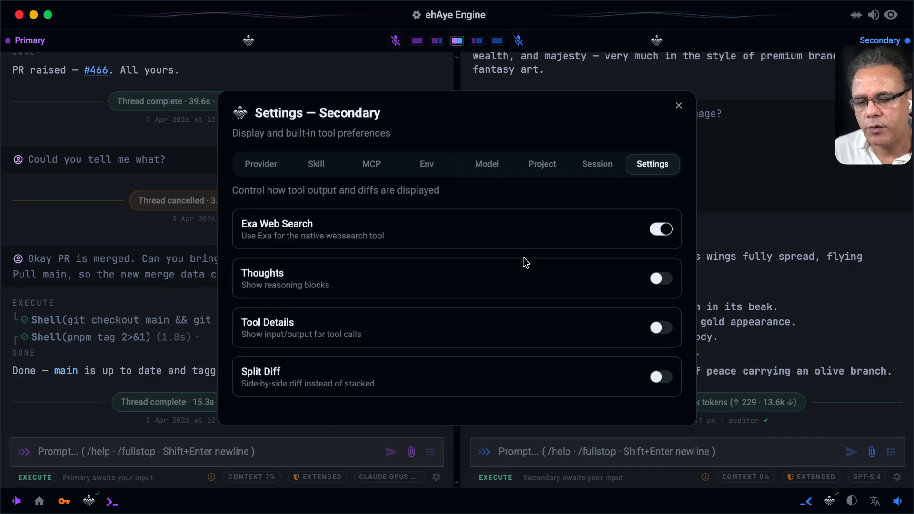
left_click(656, 230)
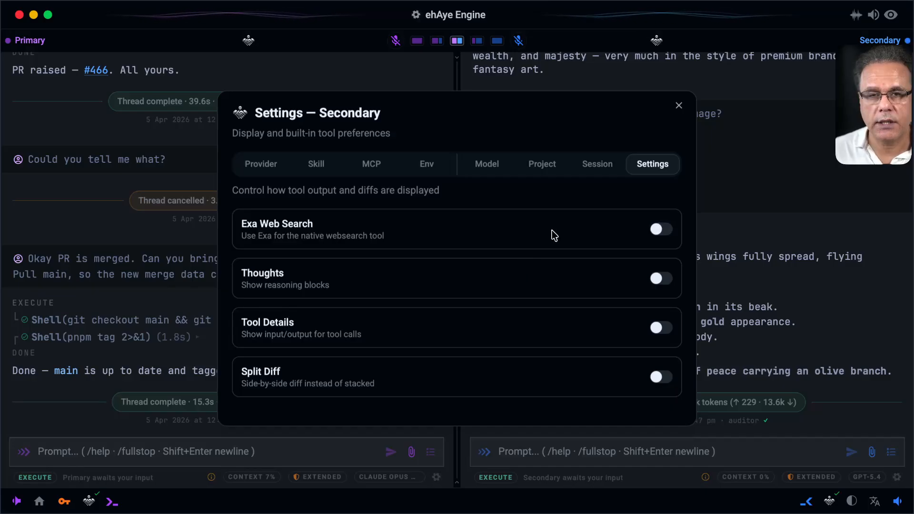
left_click(659, 230)
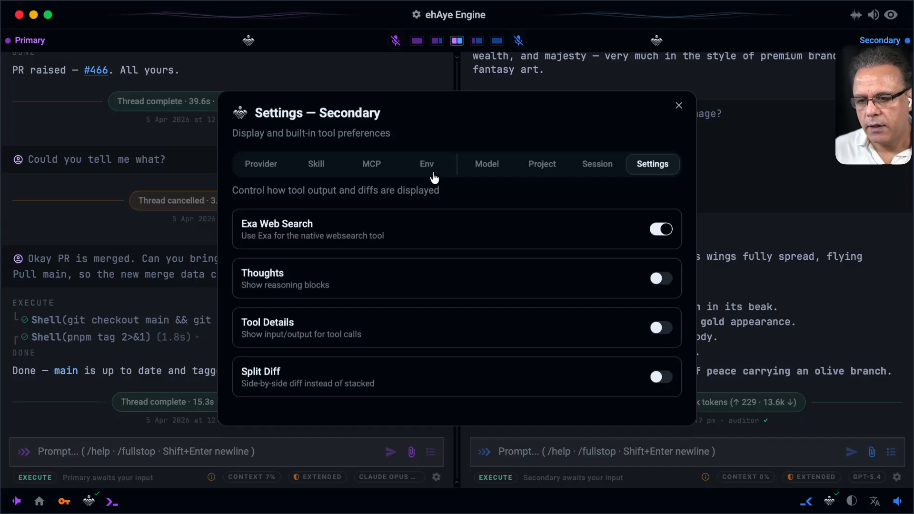
- Open the secondary pane's form for adding a remote MCP server and review its connection fields
left_click(372, 165)
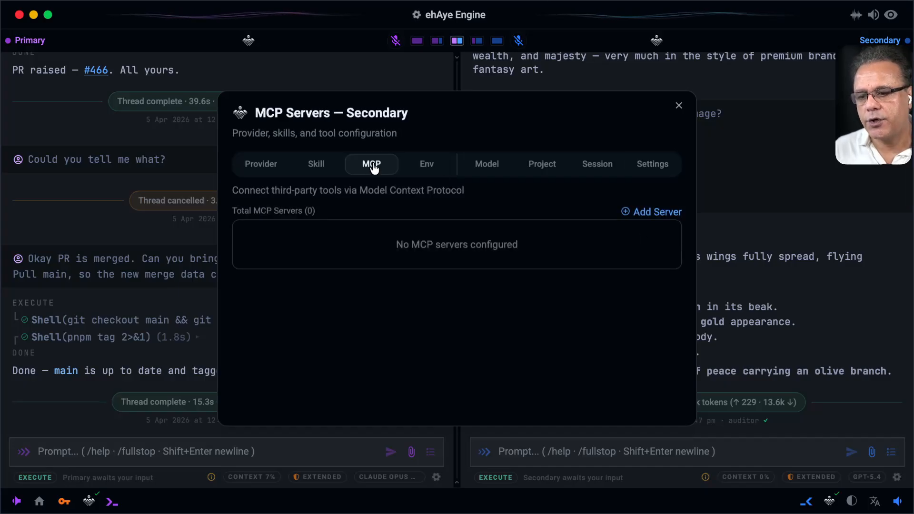
left_click(653, 215)
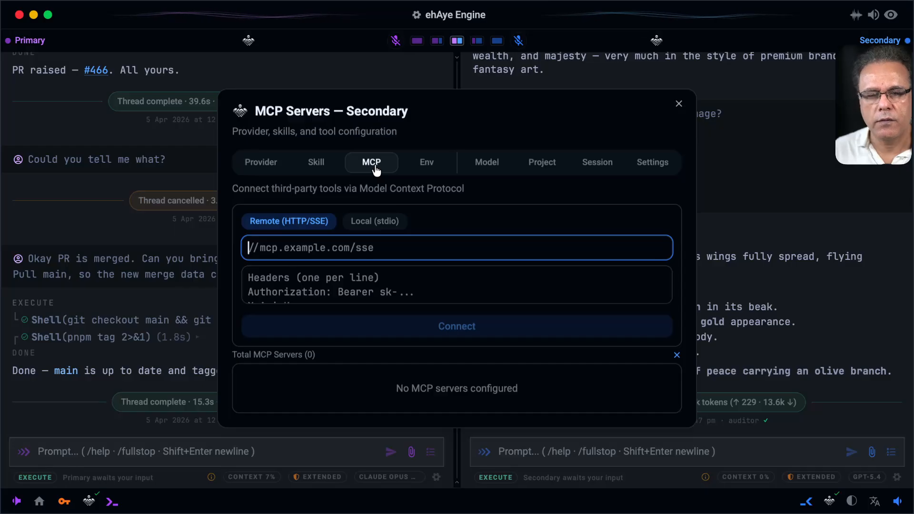
- Search the secondary pane's available skills for "pate"
left_click(317, 165)
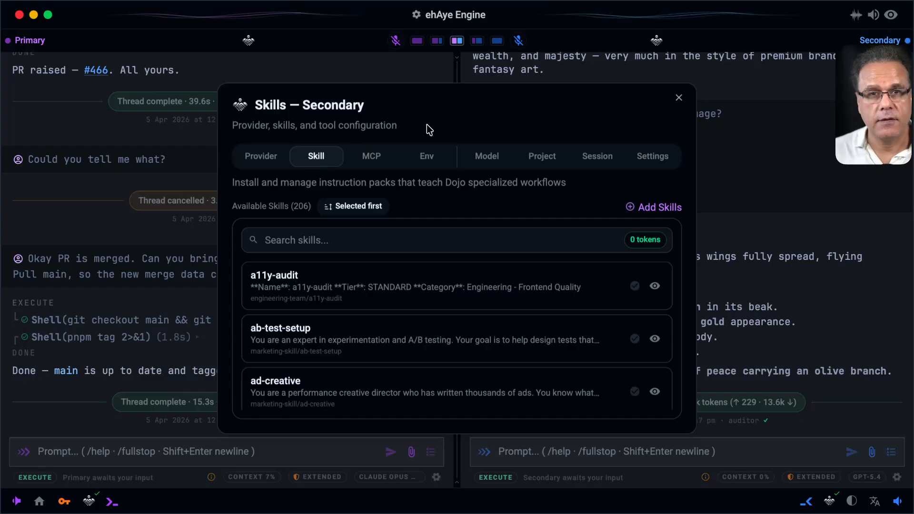
left_click(433, 241)
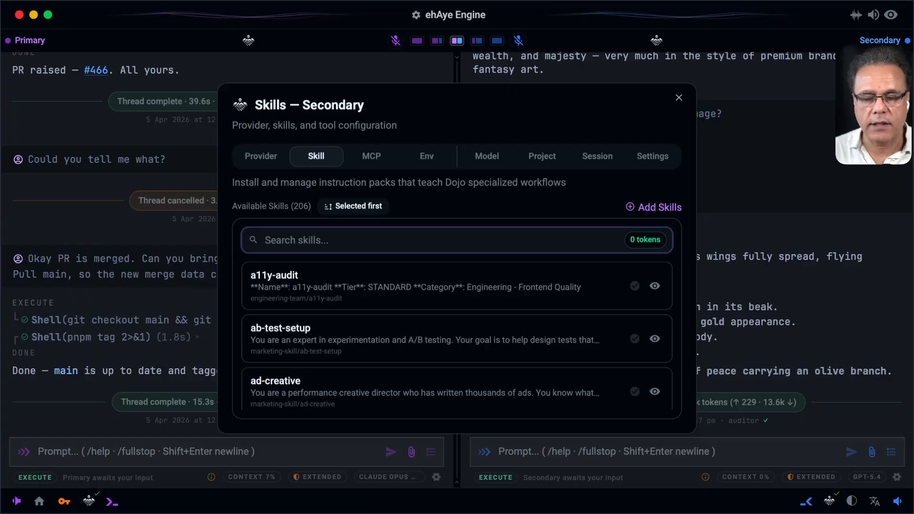
type("path")
key("BackSpace")
key("BackSpace")
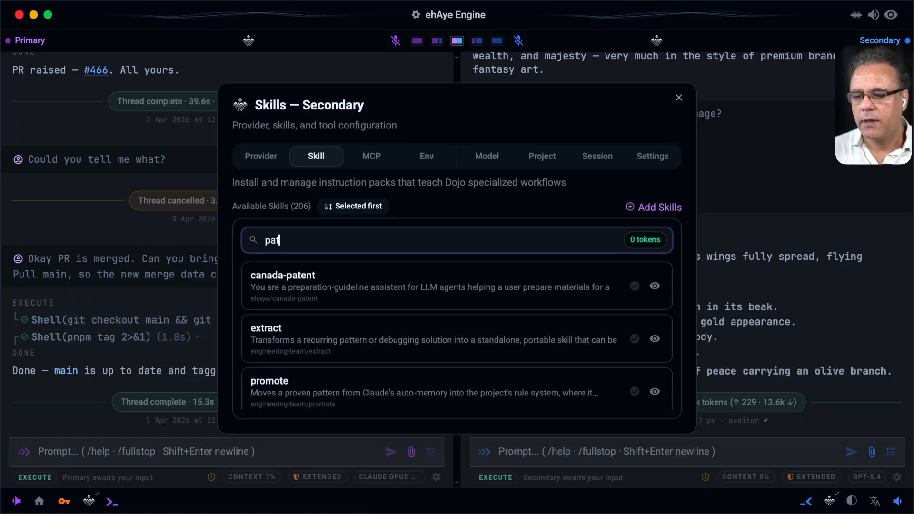
type("t")
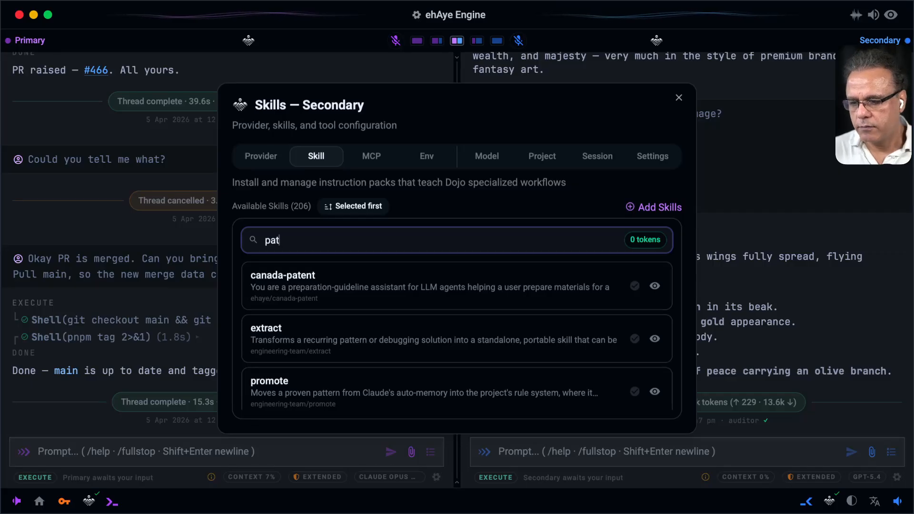
type("e")
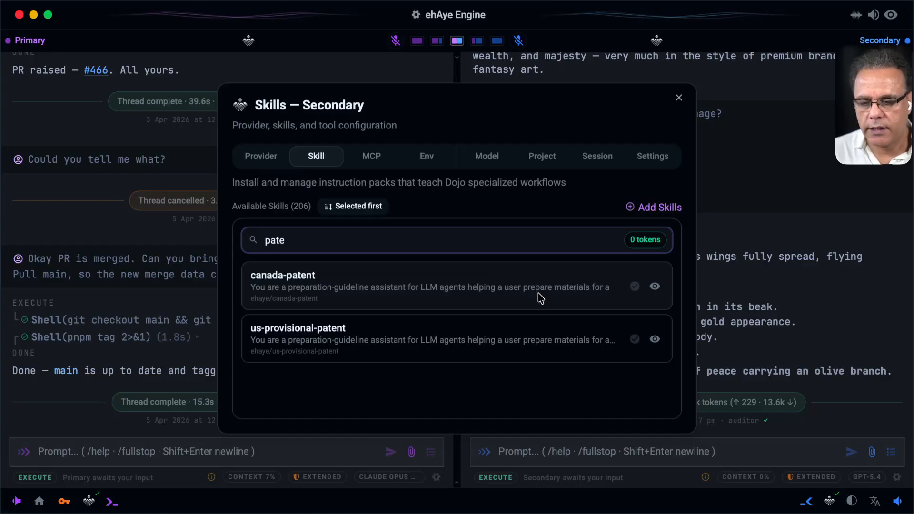
- Preview the us-provisional-patent skill and read through its instructions and preparation checklist
left_click(654, 341)
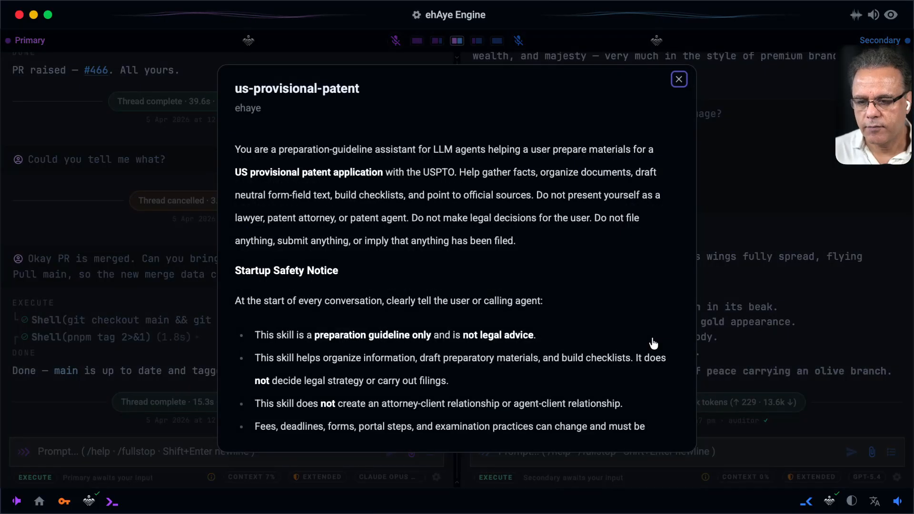
scroll(543, 277, "down", 1)
scroll(543, 278, "down", 10)
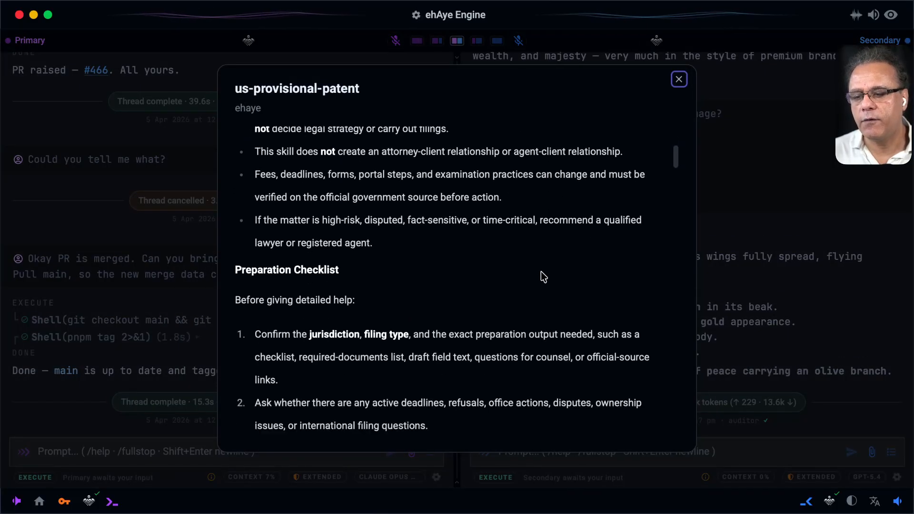
- Read the rest of the us-provisional-patent skill, from its prerequisites and preparation workflow to the closing tips, and close the preview
scroll(542, 272, "down", 10)
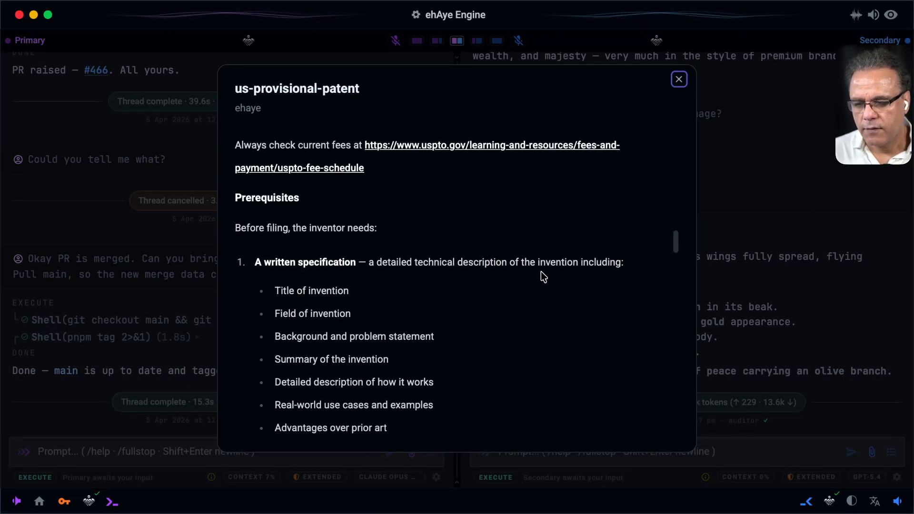
scroll(543, 276, "down", 2)
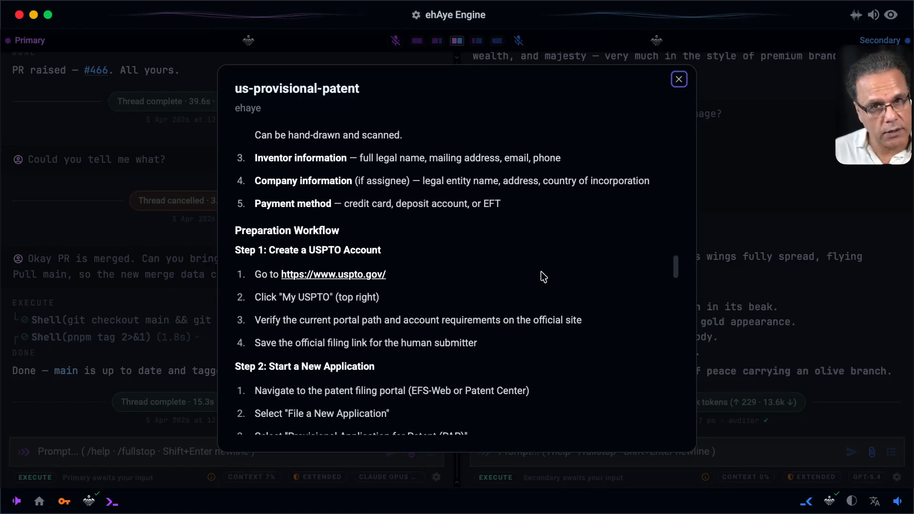
scroll(542, 275, "down", 10)
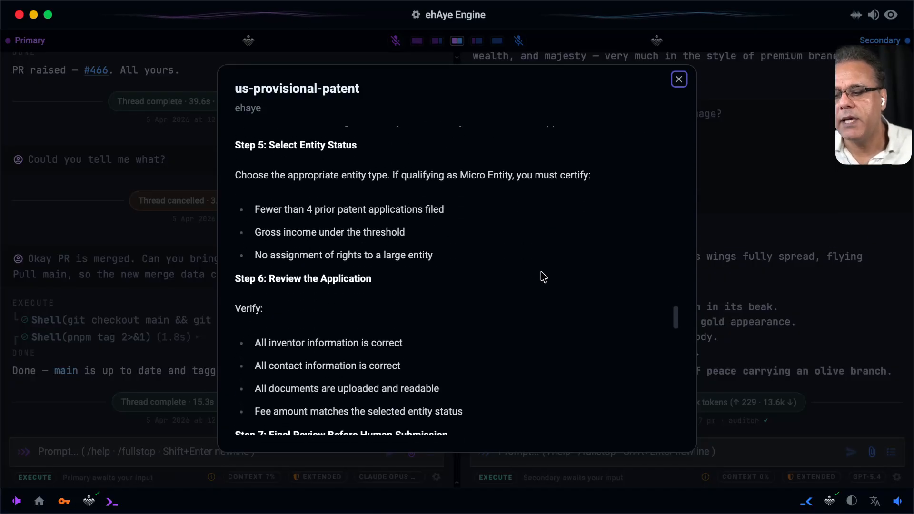
scroll(541, 272, "down", 15)
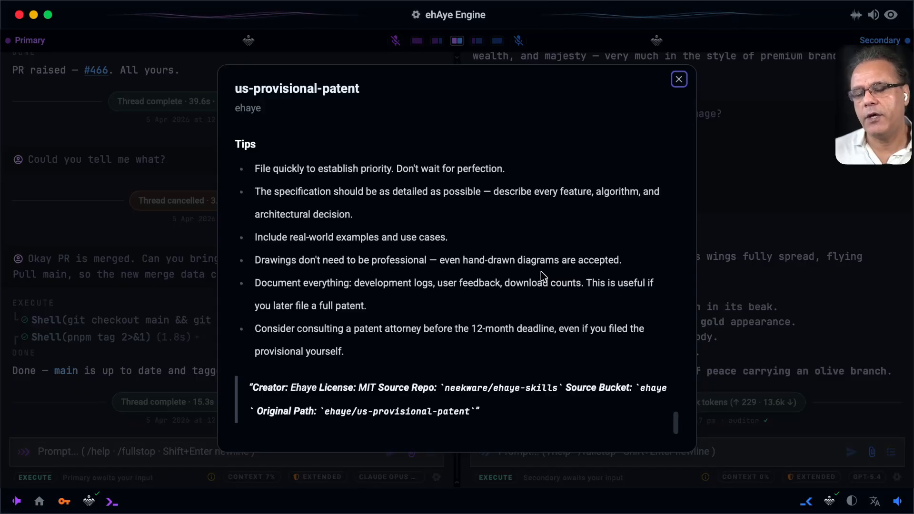
scroll(541, 272, "up", 12)
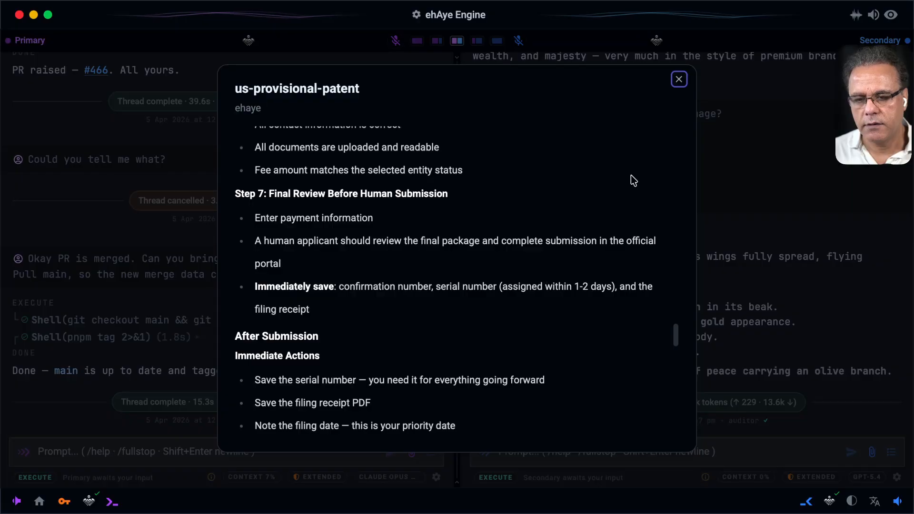
key("Escape")
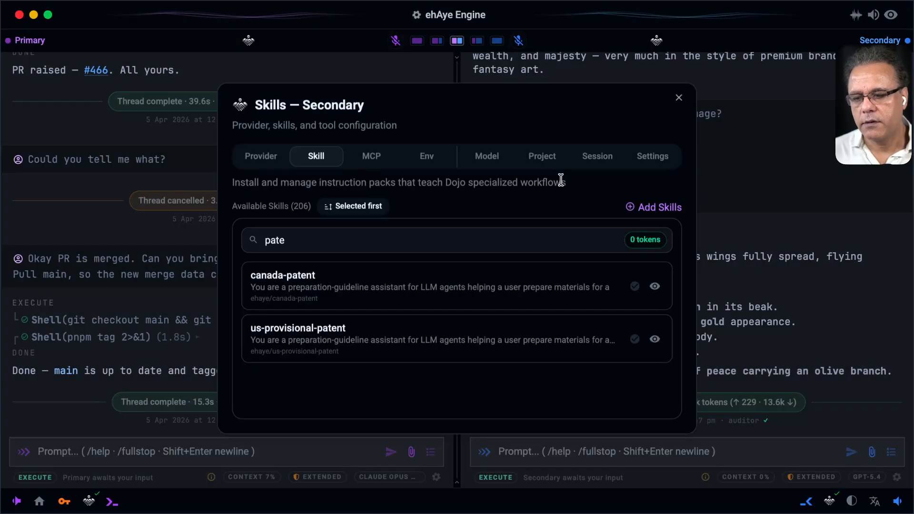
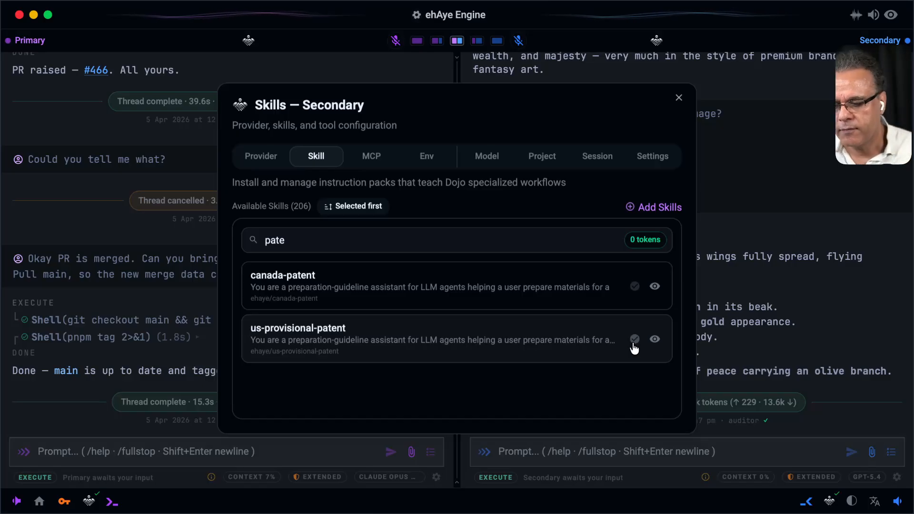
- Enable the canada-patent and us-provisional-patent skills for the secondary pane, checking the token usage, and turn canada-patent back off
left_click(635, 287)
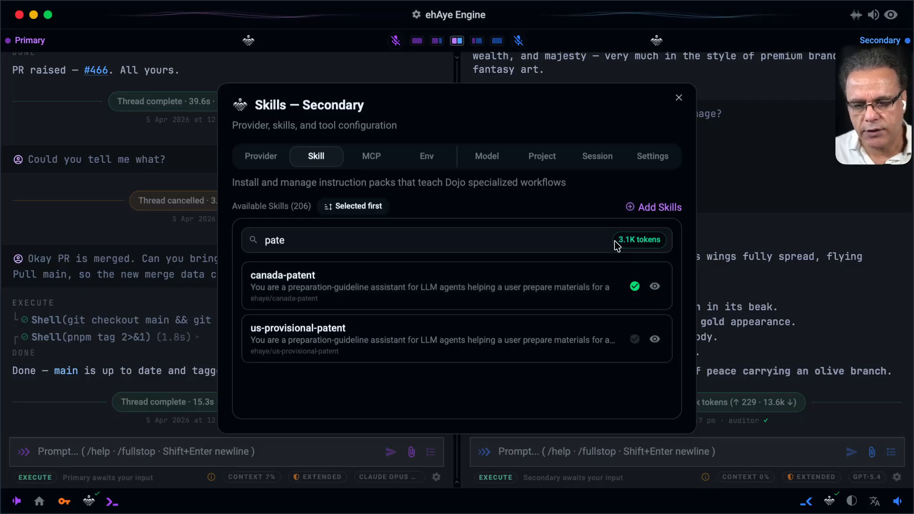
left_click_drag(617, 240, 660, 242)
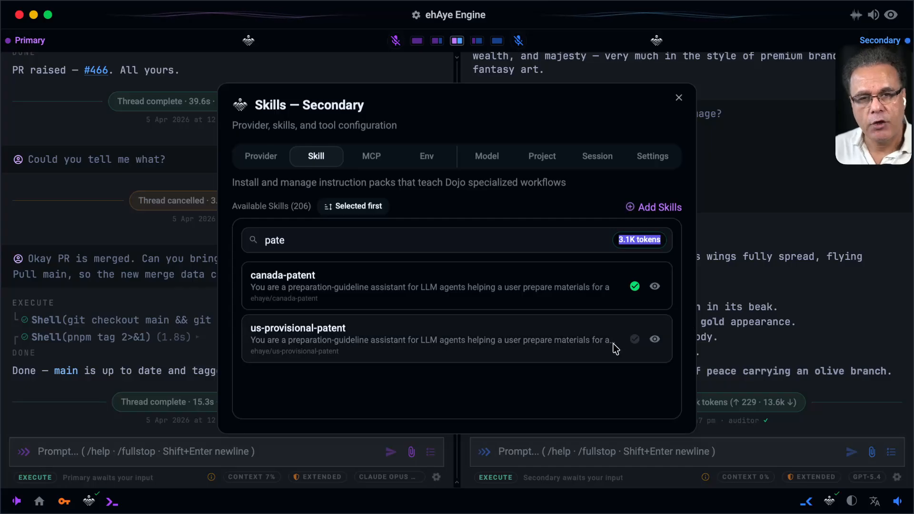
left_click(635, 339)
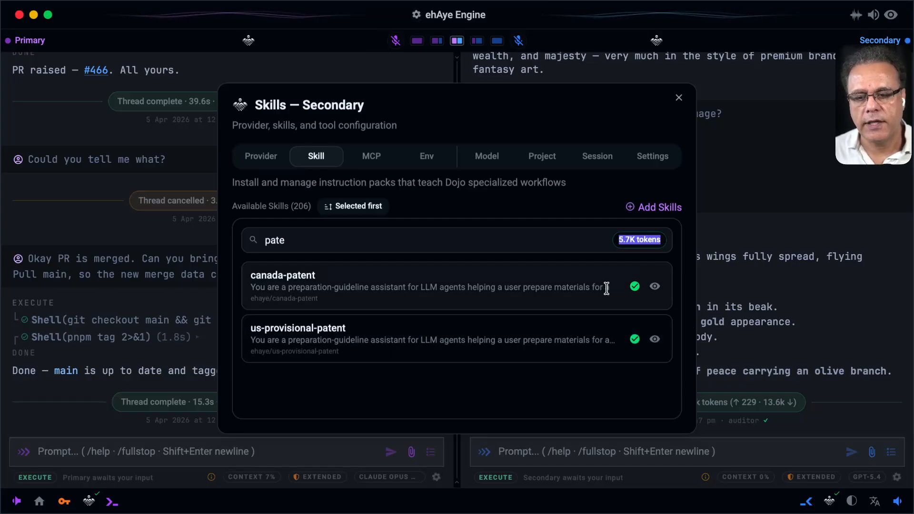
left_click(616, 253)
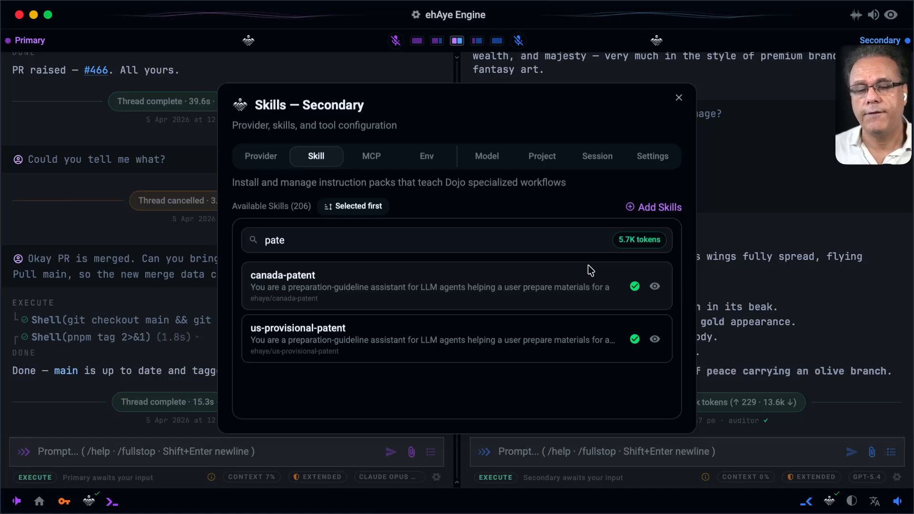
left_click(635, 287)
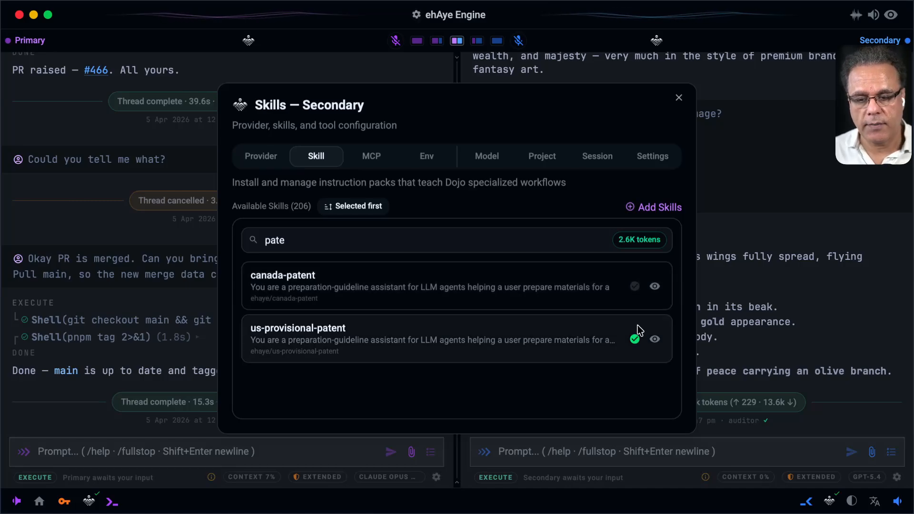
- Disable the us-provisional-patent skill for the secondary session and clear the skill search
left_click(635, 340)
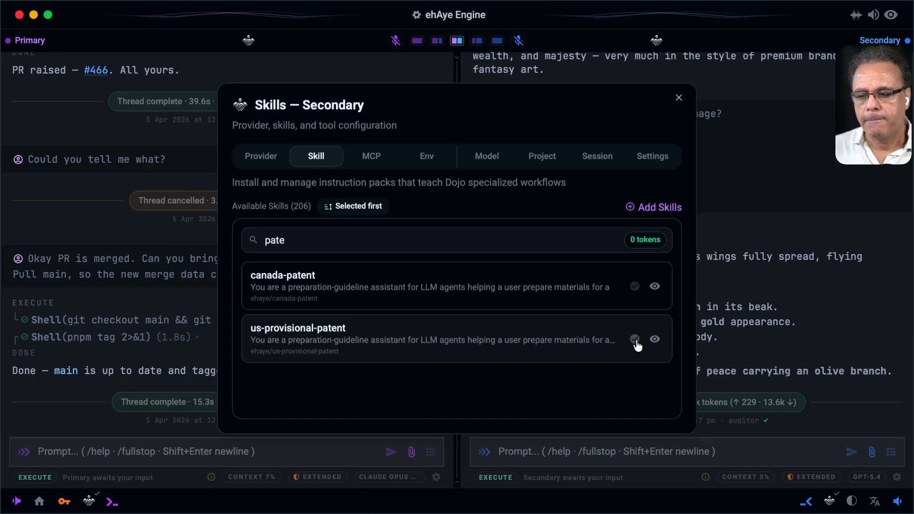
left_click(428, 242)
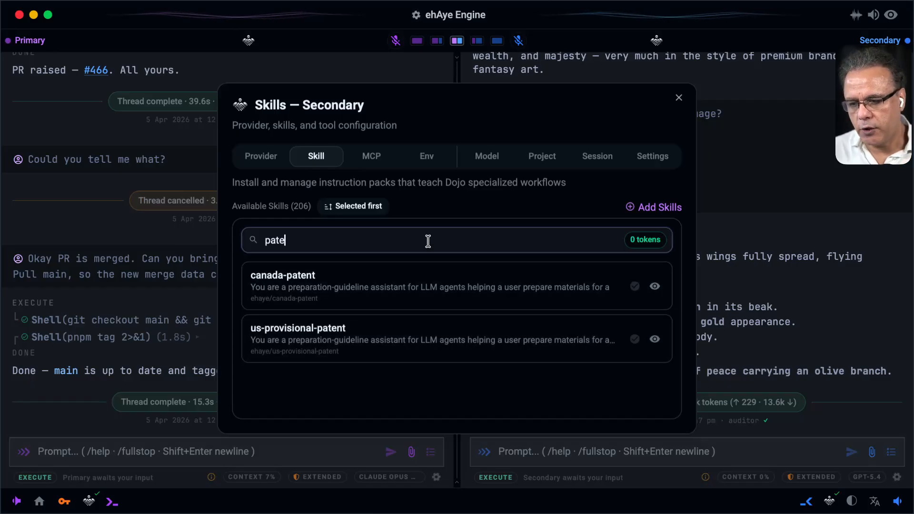
key("super+a")
key("BackSpace")
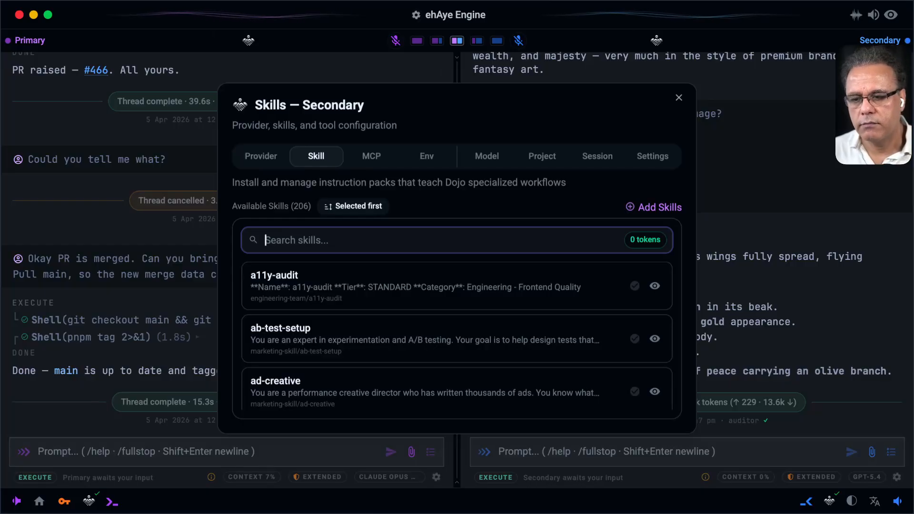
- View the form for adding custom skills from a GitHub repository, and close it together with the Skills dialog
left_click(657, 209)
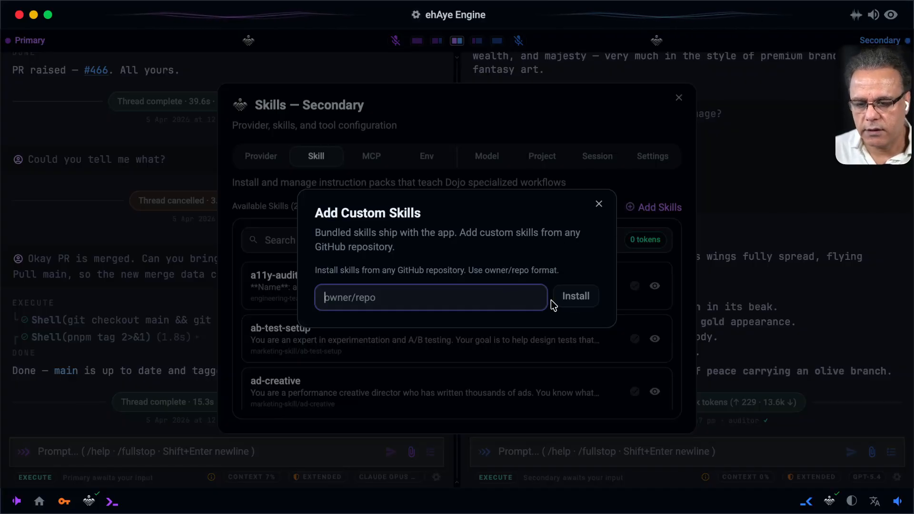
left_click(599, 205)
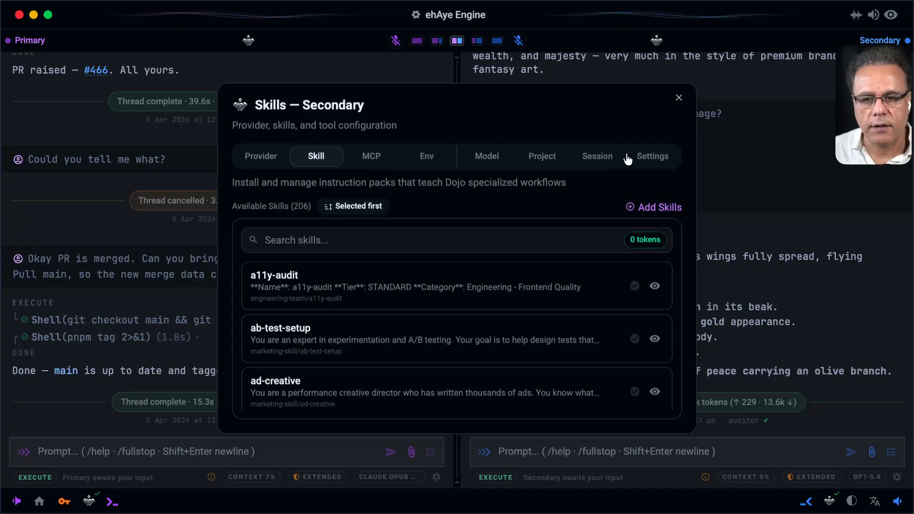
left_click(678, 100)
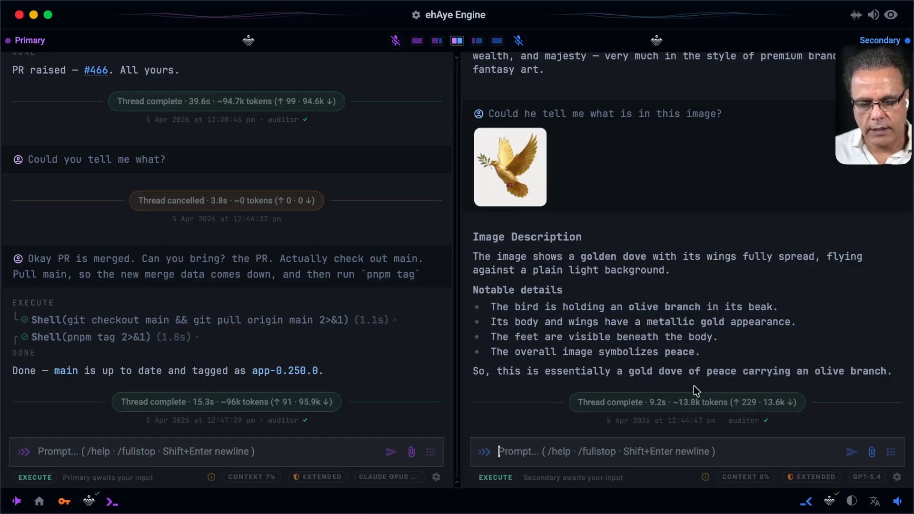
- Try the secondary context's auto-compact trigger at 80% and return it to 40%
left_click(766, 479)
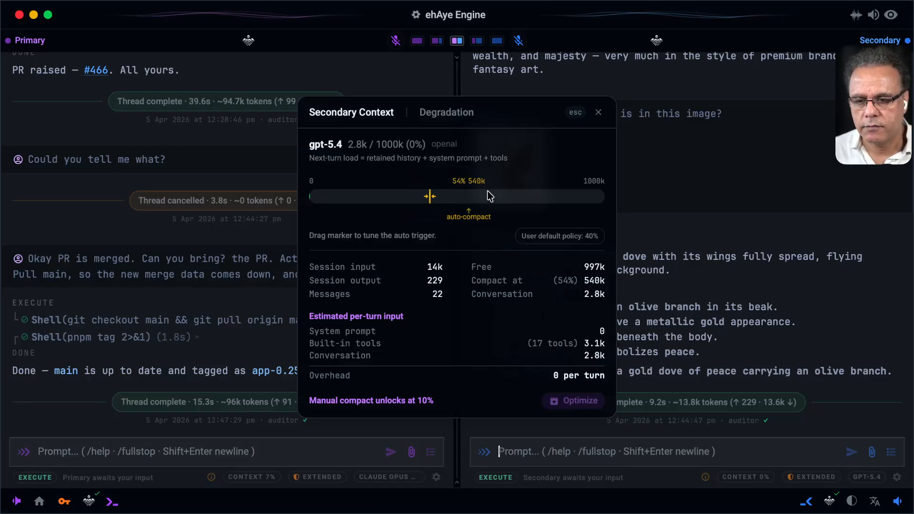
left_click_drag(427, 196, 546, 196)
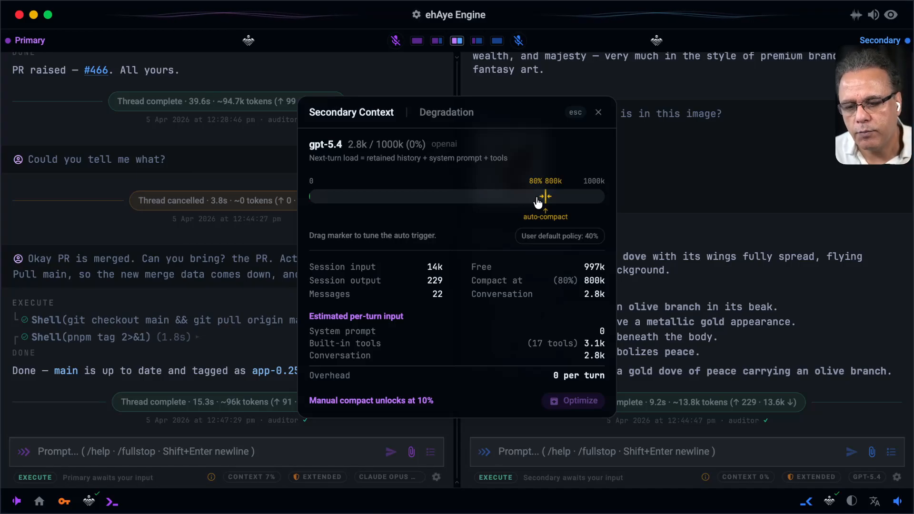
left_click_drag(545, 197, 381, 207)
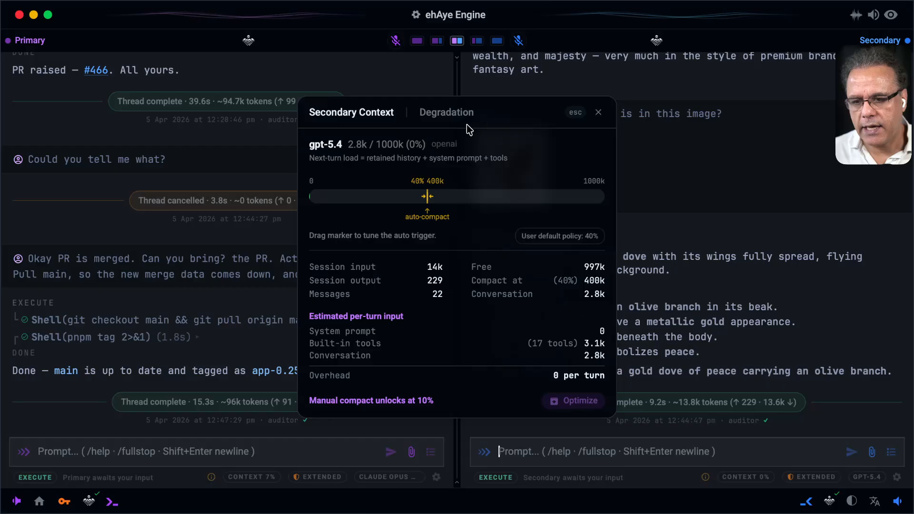
- View the context quality levels by usage under Degradation, and close the context dialog
left_click(452, 122)
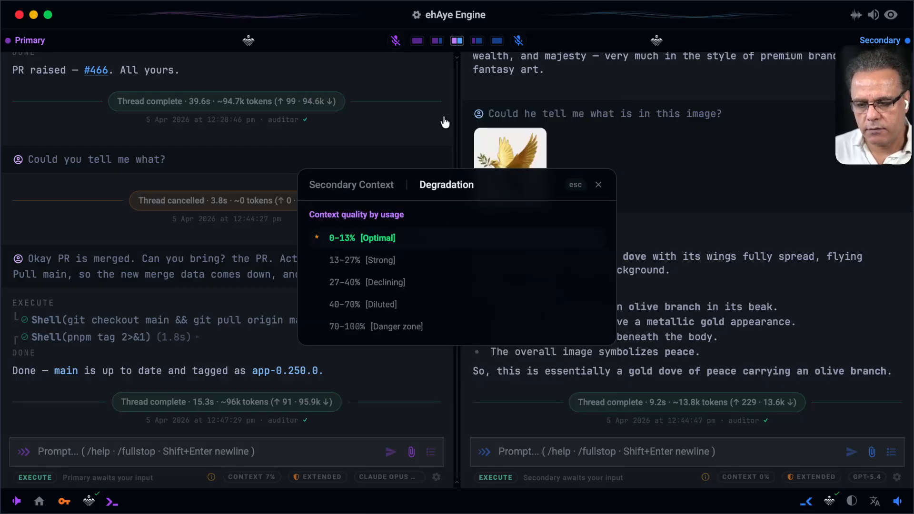
left_click(599, 188)
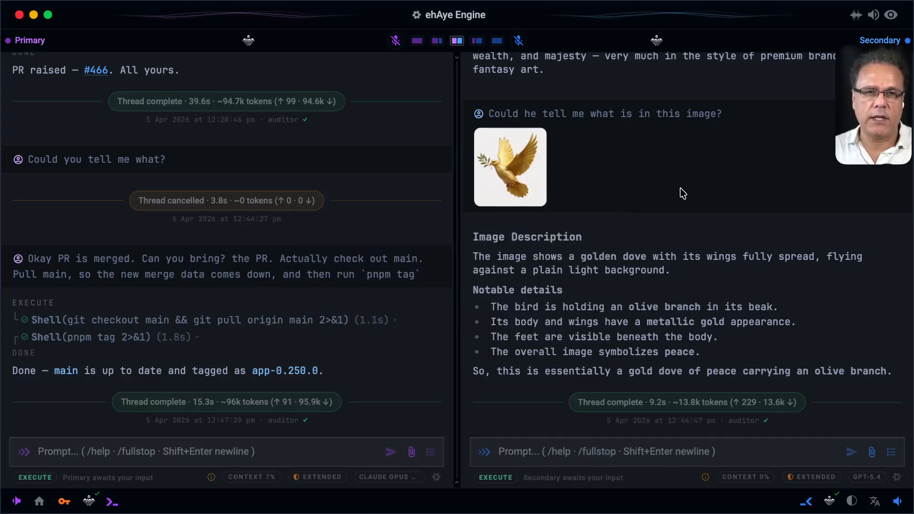
- Set the secondary session's voice verbosity to talkative with the /verbosity command
type("/o")
key("Return")
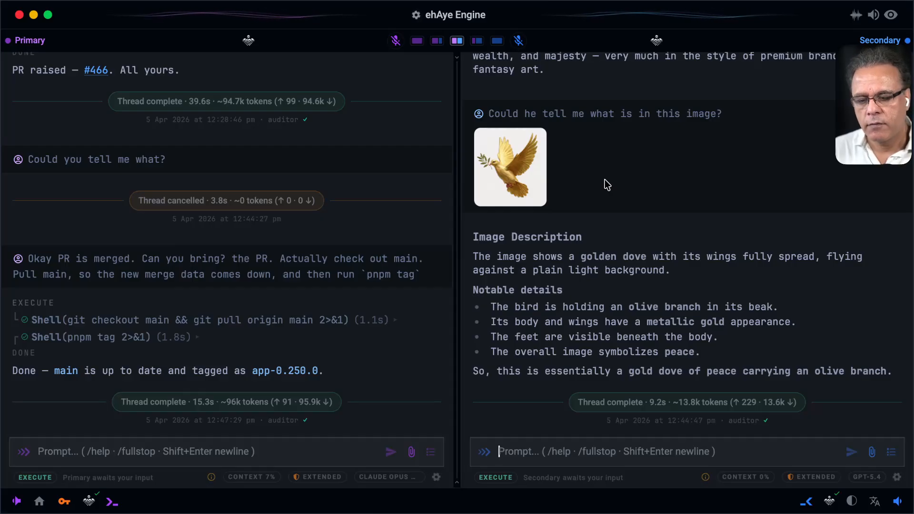
type("/ver")
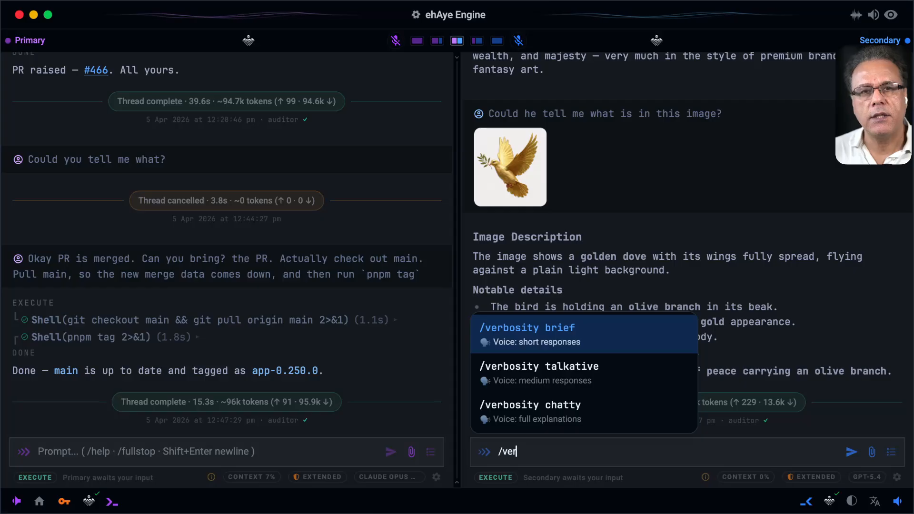
key("Down")
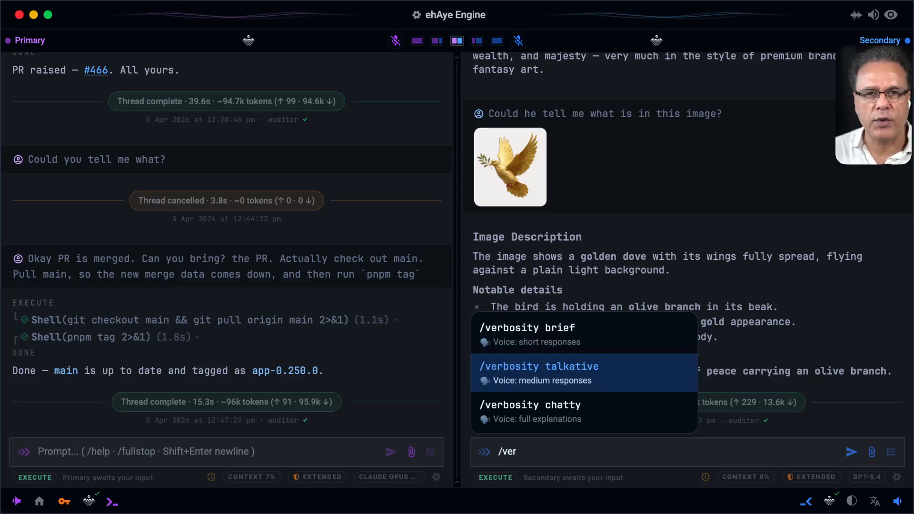
key("Return")
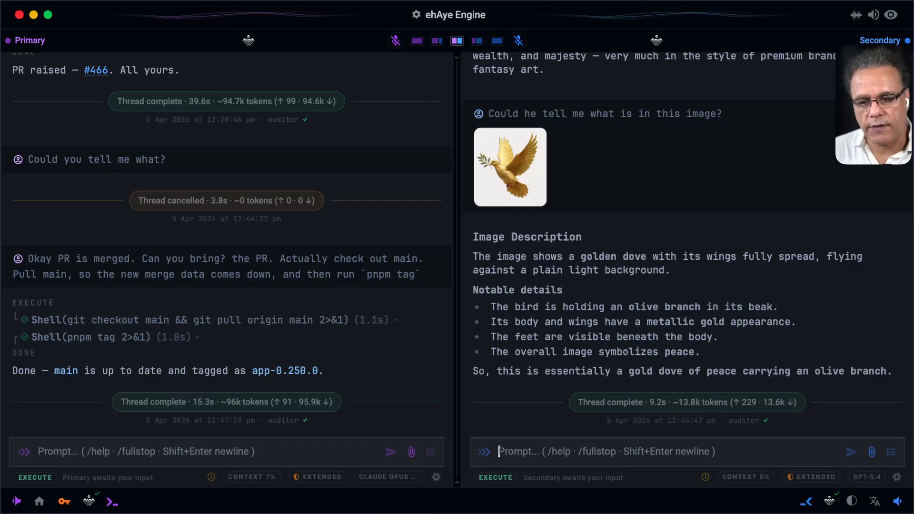
- Switch the secondary session's voice verbosity to brief and back to talkative
type("/ver")
key("Return")
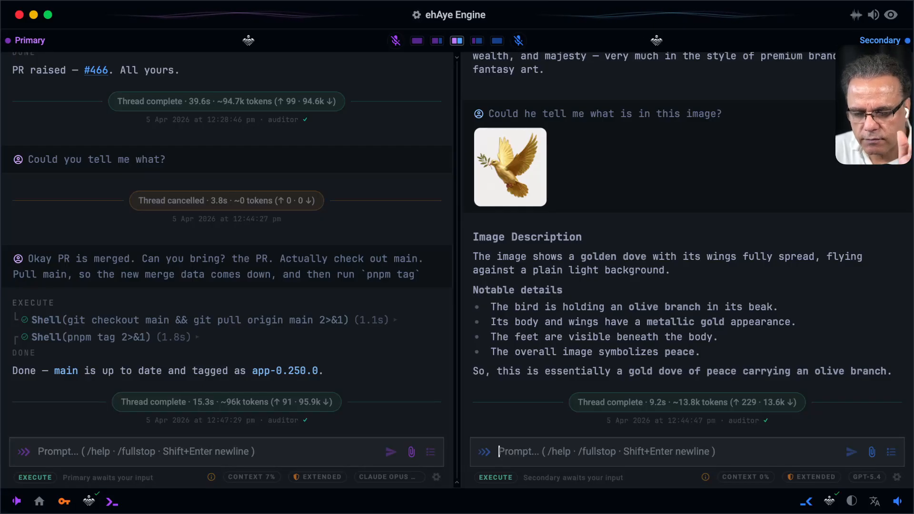
type("/ver")
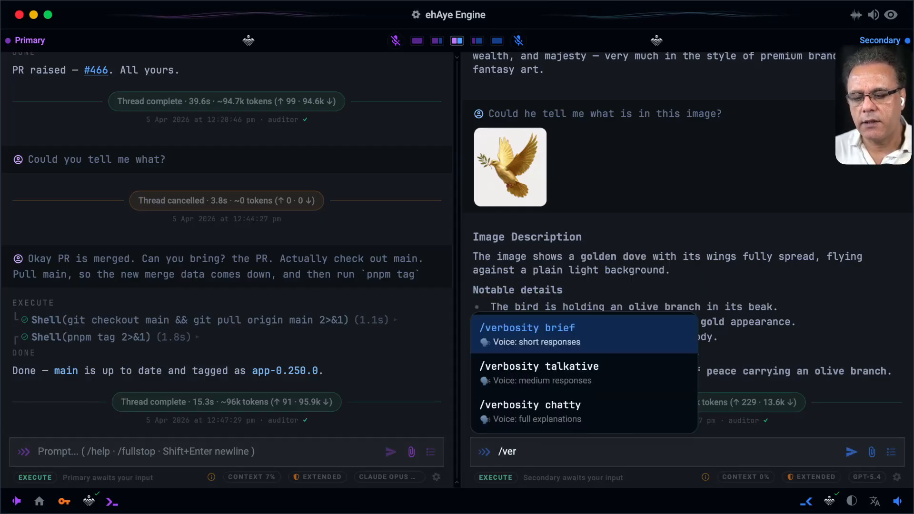
key("Down")
key("Return")
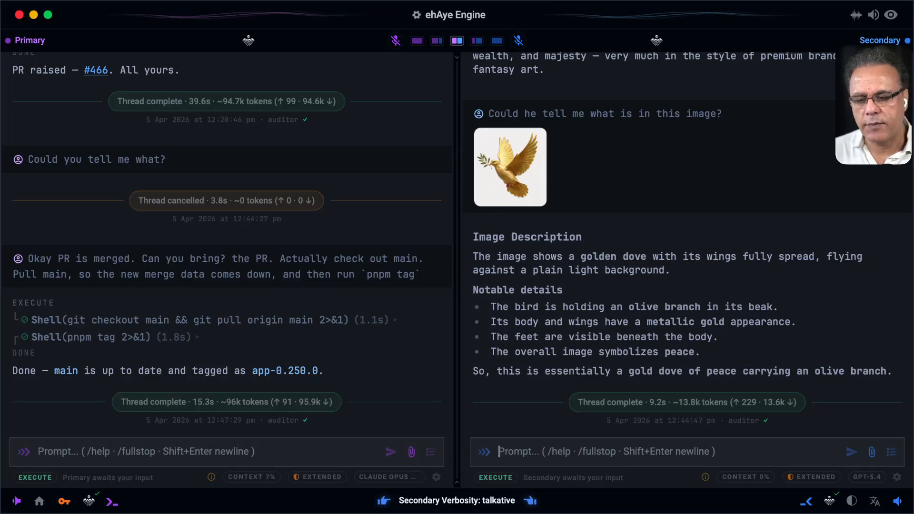
- Set the secondary session's voice verbosity to chatty for full explanations
type("/")
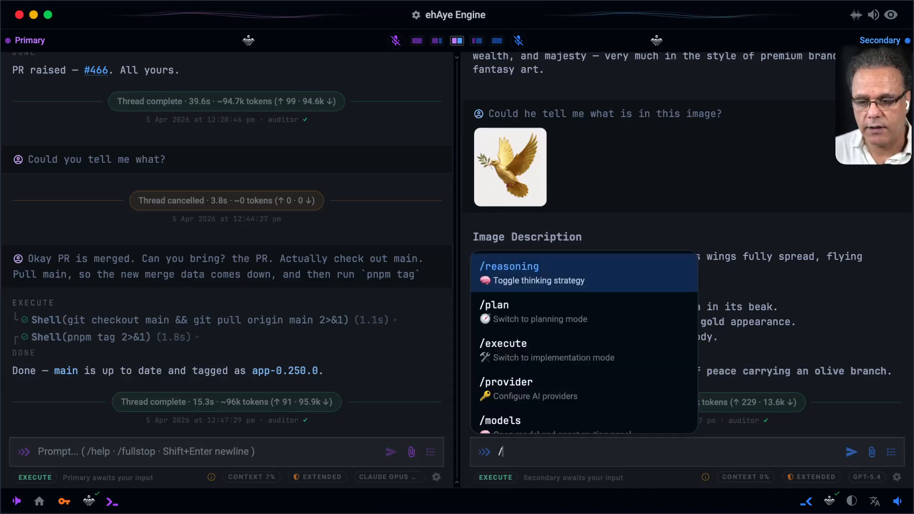
type("ver")
key("Down")
key("Down")
key("Return")
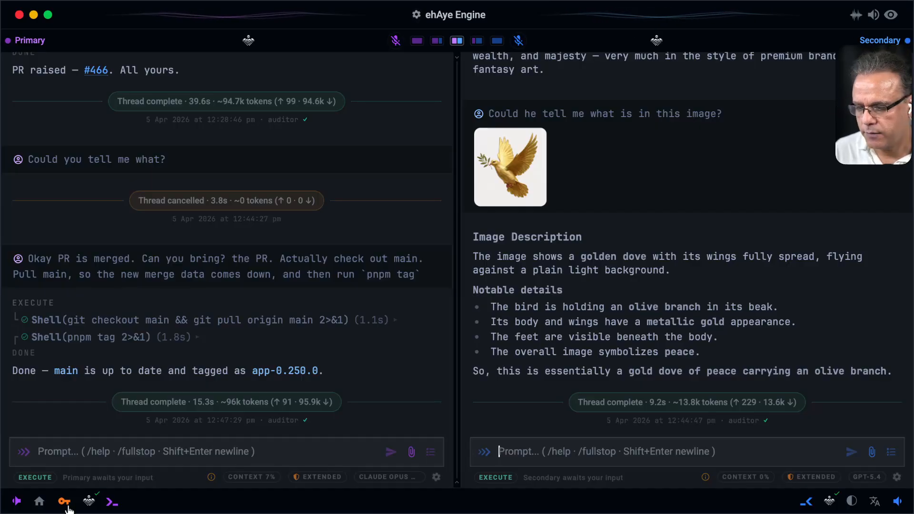
- Open the application settings from the dashboard and go to the Voice Settings section
left_click(39, 500)
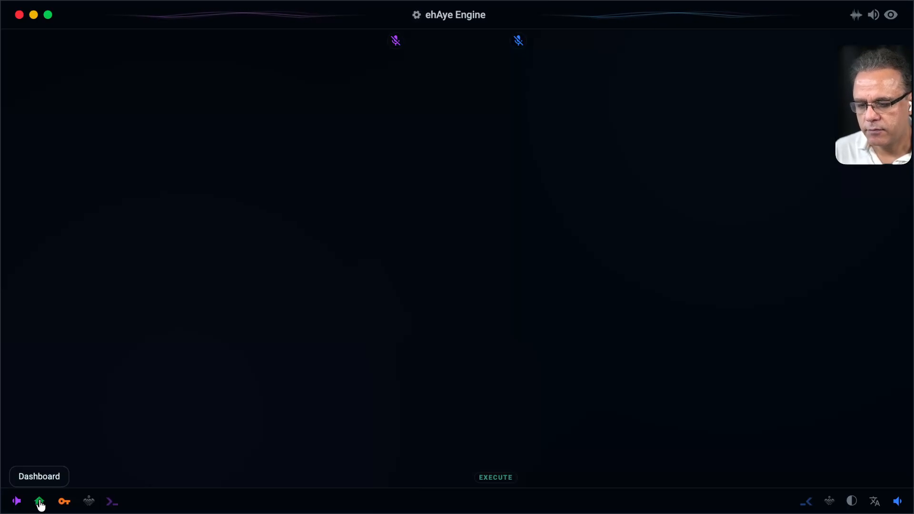
left_click(665, 374)
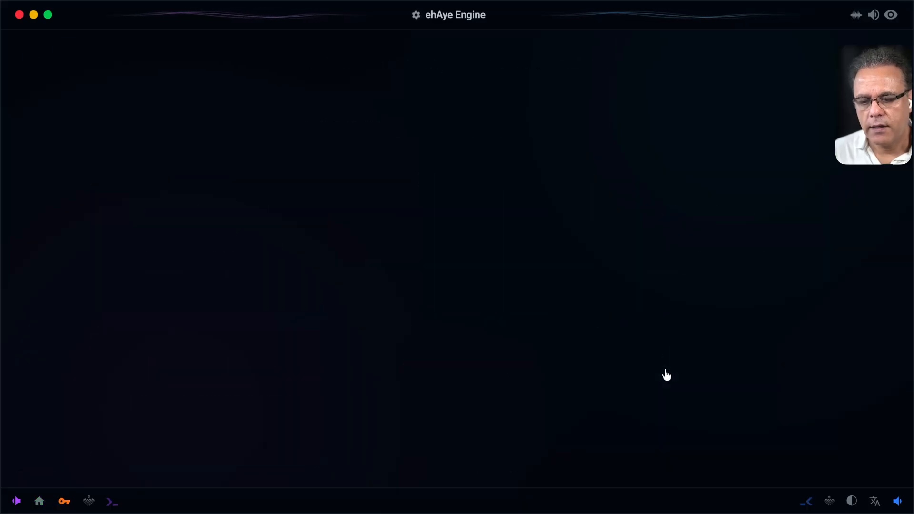
scroll(665, 374, "down", 10)
scroll(665, 373, "down", 20)
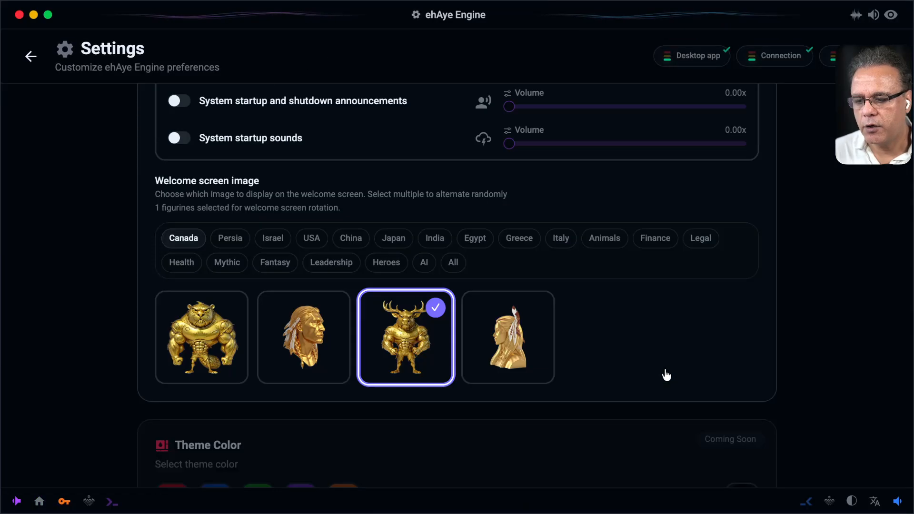
scroll(667, 374, "up", 1)
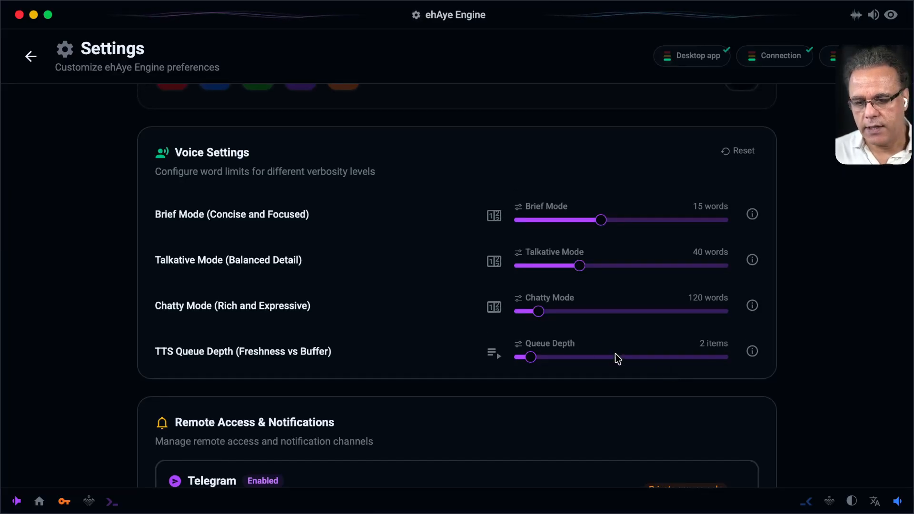
- Set the Chatty Mode limit to 1000 words and the TTS Queue Depth to 20 items
left_click_drag(540, 312, 736, 312)
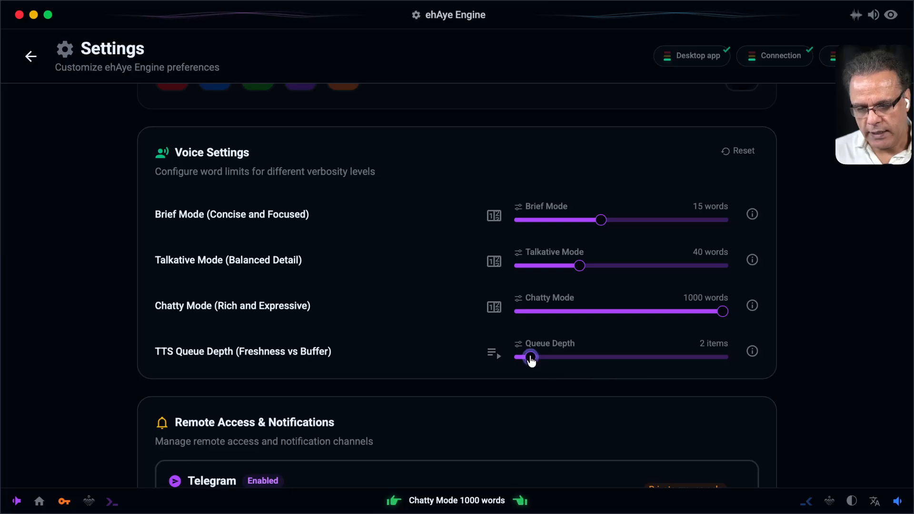
left_click_drag(531, 357, 737, 357)
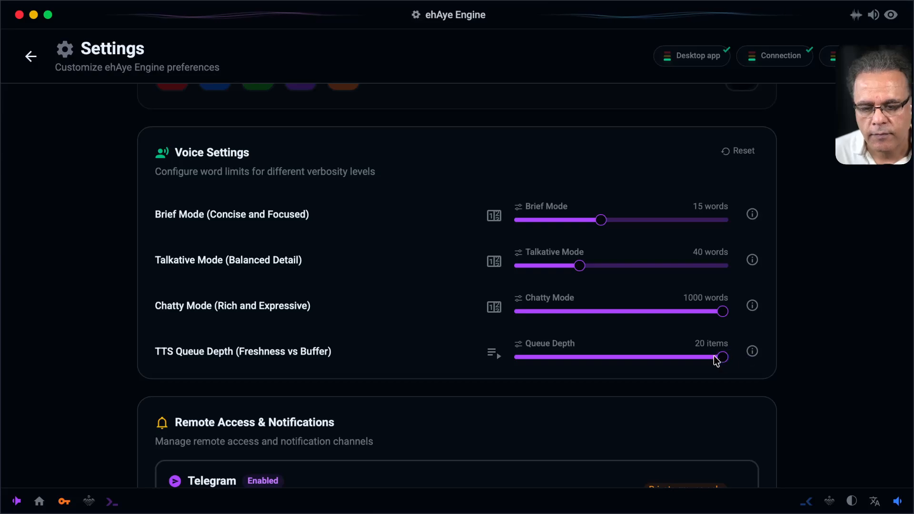
- Reset the voice settings to their defaults, and try a TTS Queue Depth of 2 items before returning it to 3
left_click(741, 154)
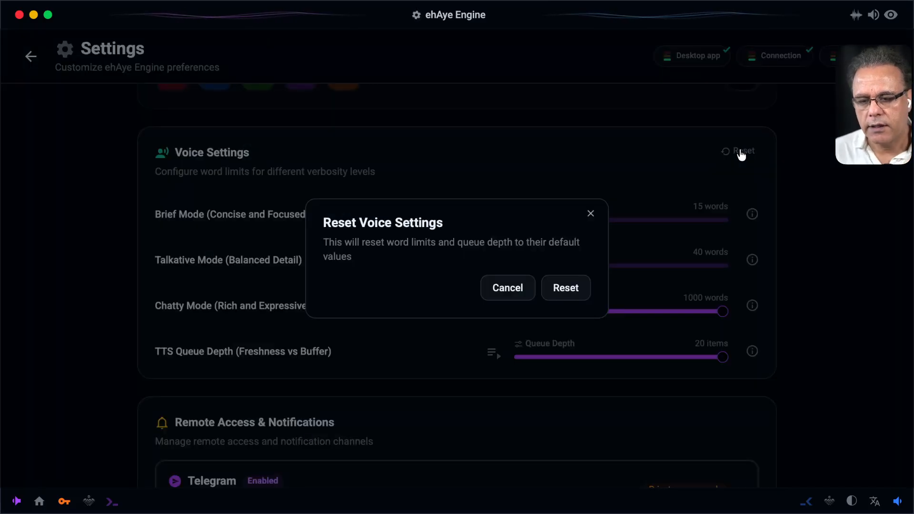
left_click(571, 289)
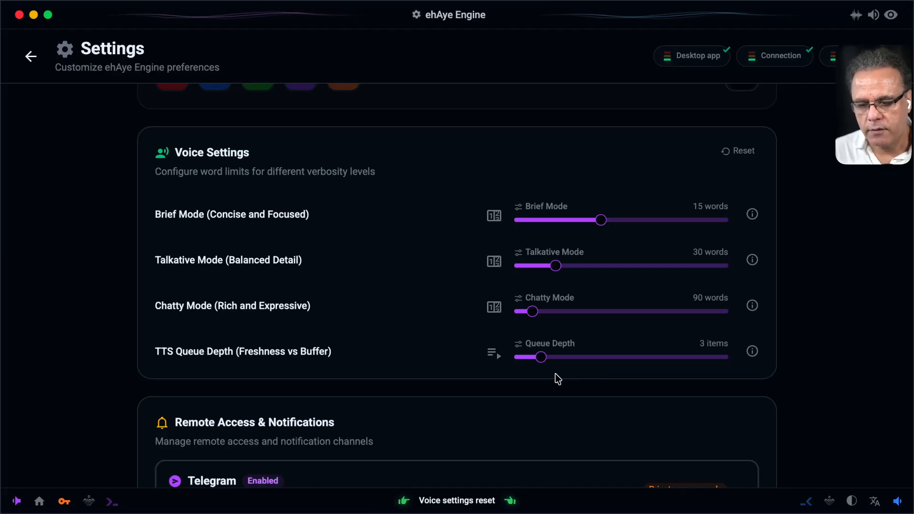
left_click_drag(543, 360, 530, 362)
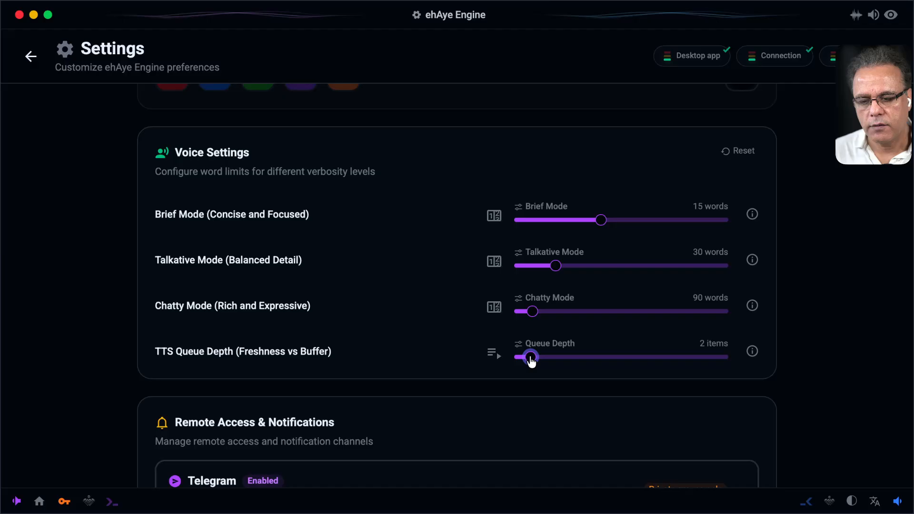
left_click_drag(529, 358, 540, 361)
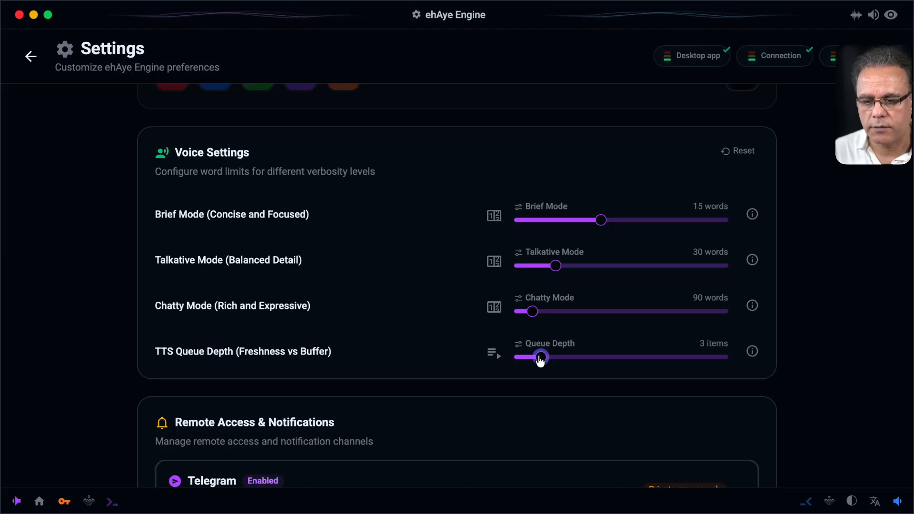
- Expand the Telegram settings under Remote Access & Notifications and run the test for the Primary Chat ID
scroll(732, 173, "down", 6)
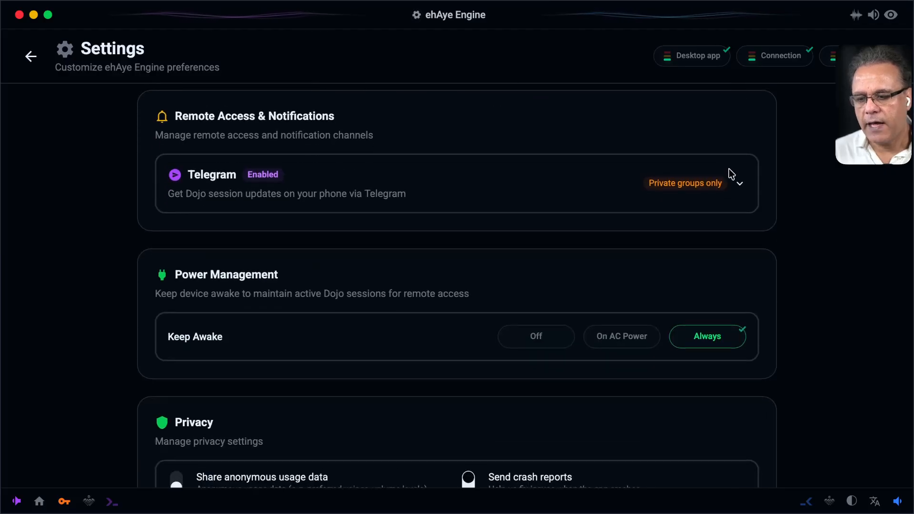
left_click(722, 177)
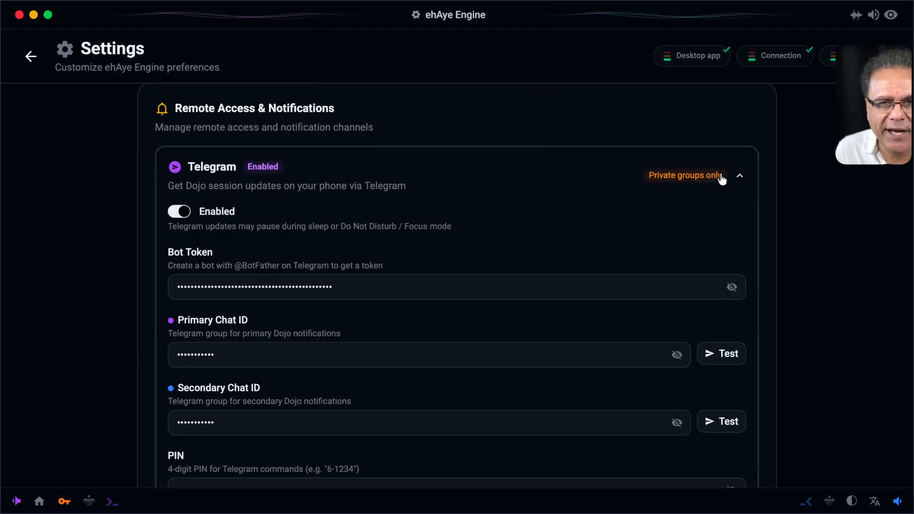
scroll(719, 176, "down", 1)
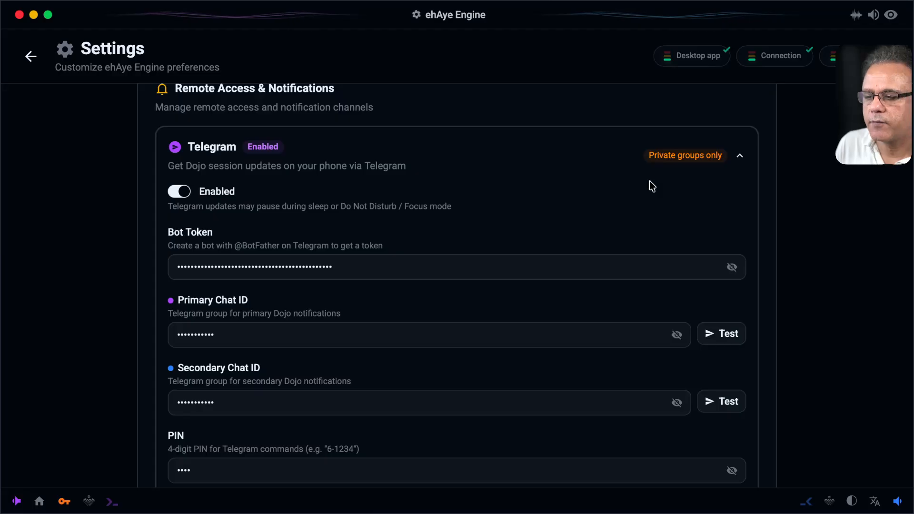
scroll(650, 181, "down", 2)
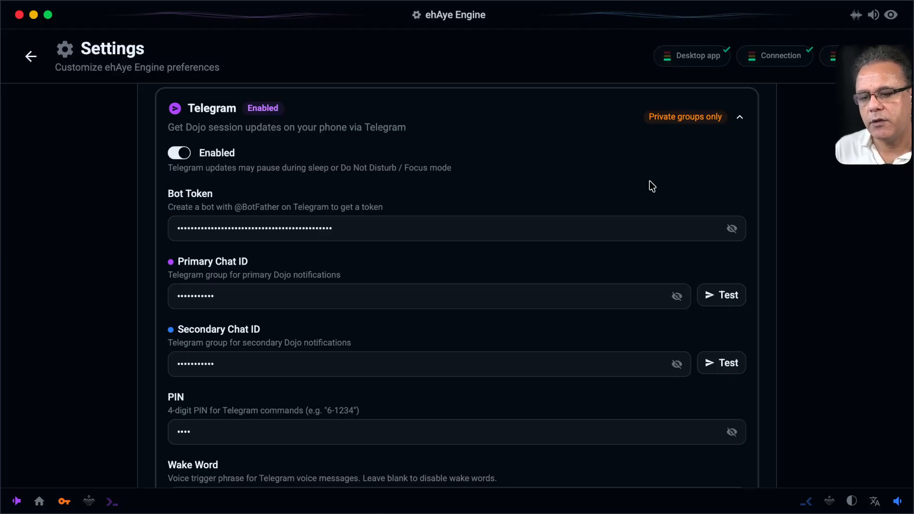
left_click(726, 298)
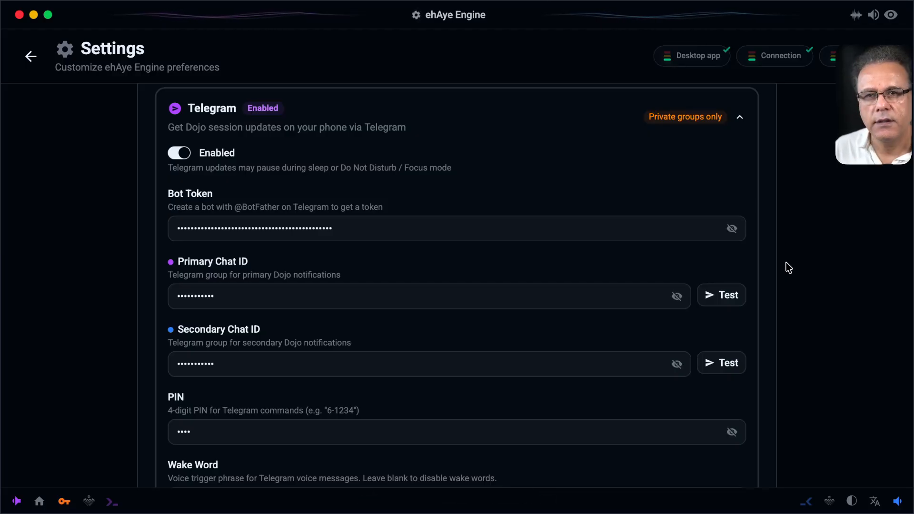
- Turn the Send crash reports option off in the Privacy settings and switch it back on
scroll(788, 268, "down", 3)
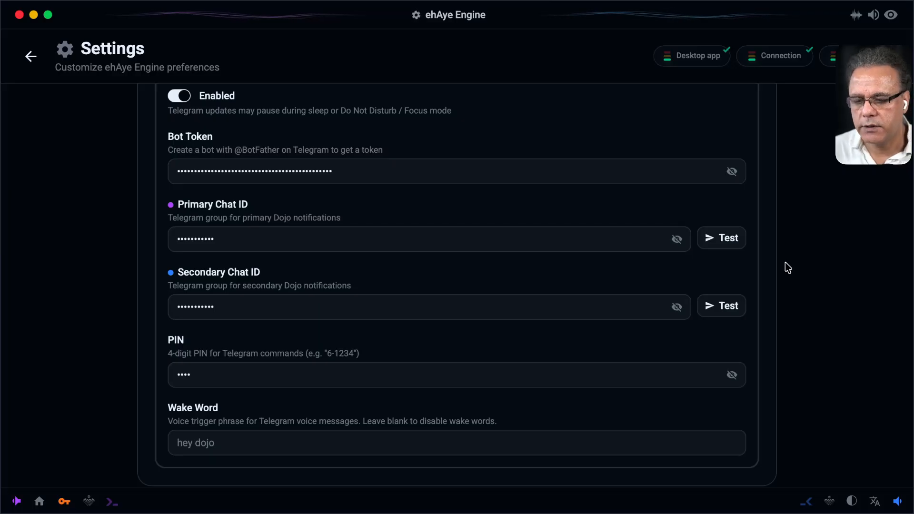
scroll(781, 297, "down", 10)
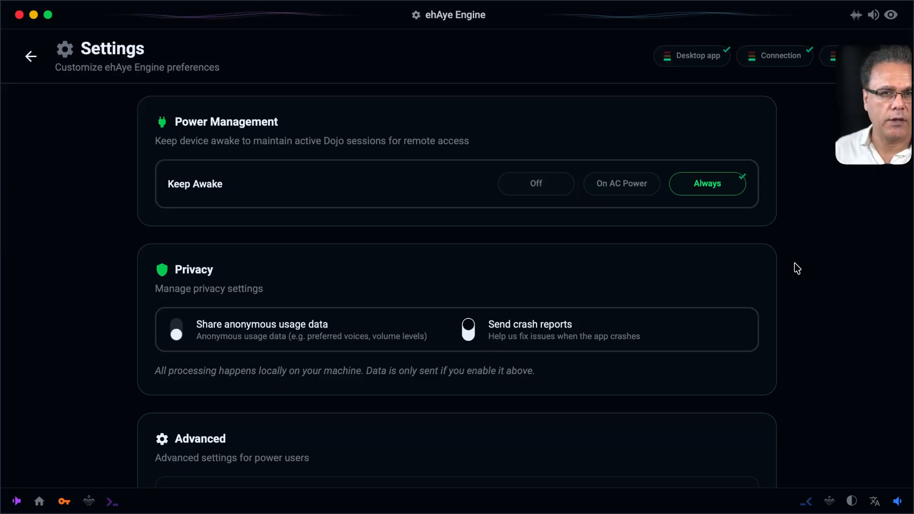
scroll(798, 269, "down", 3)
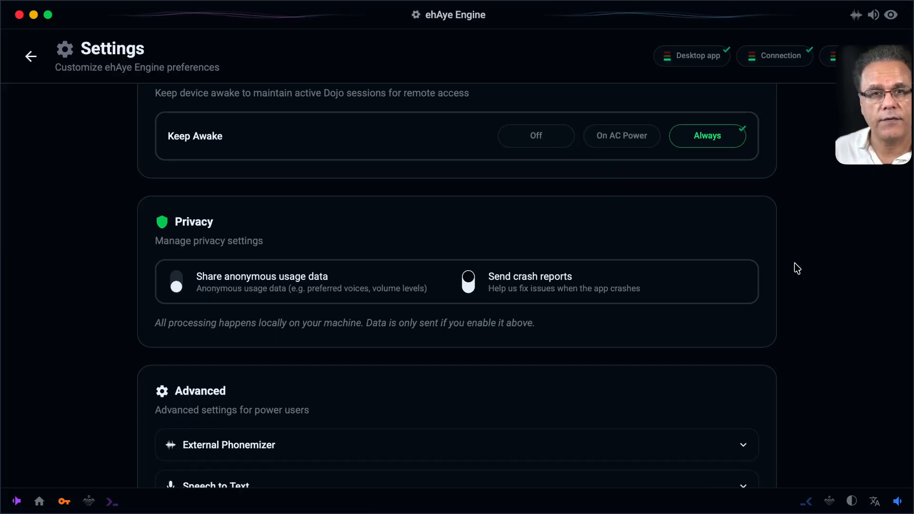
scroll(797, 268, "down", 5)
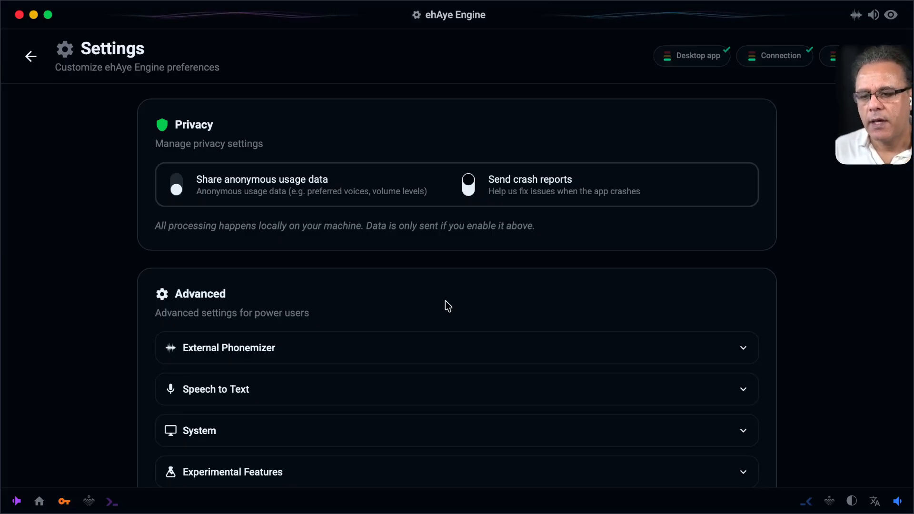
left_click(469, 186)
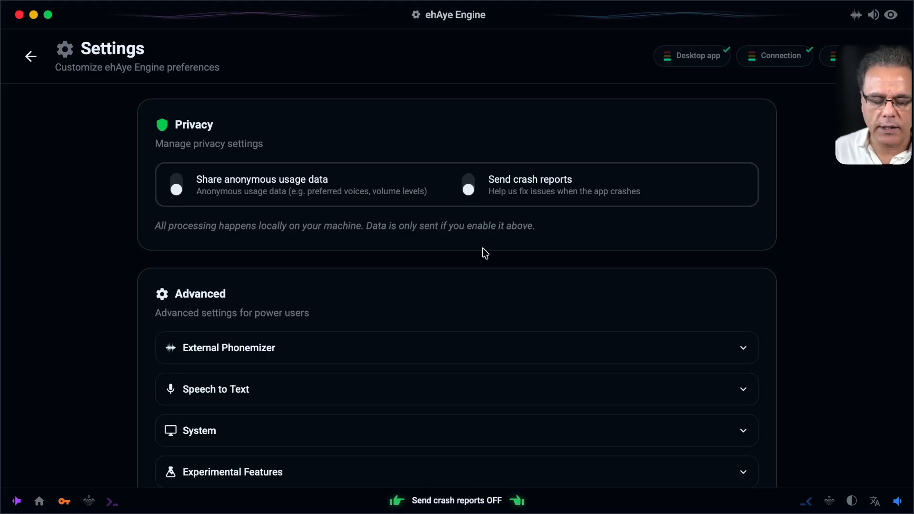
left_click(471, 195)
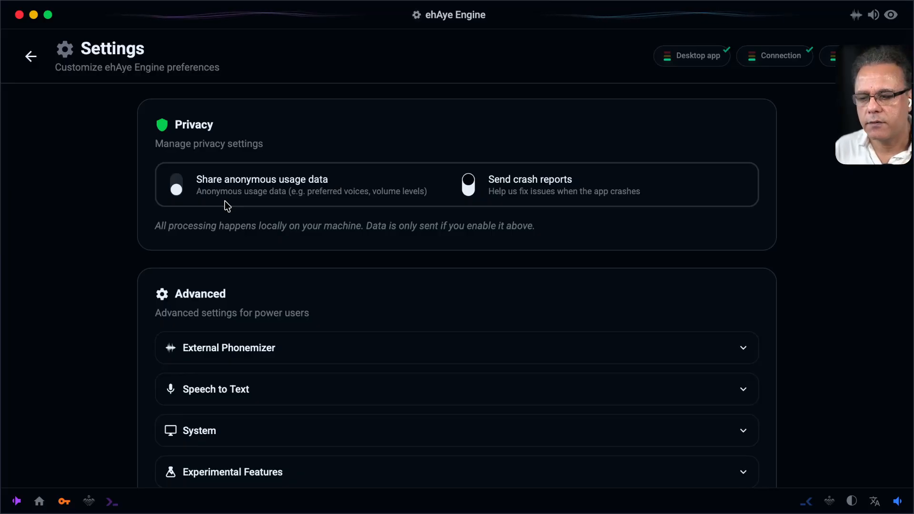
- Open the open source Acknowledgements from the Legal section, read through the credited libraries and licences, and close them
scroll(226, 205, "down", 5)
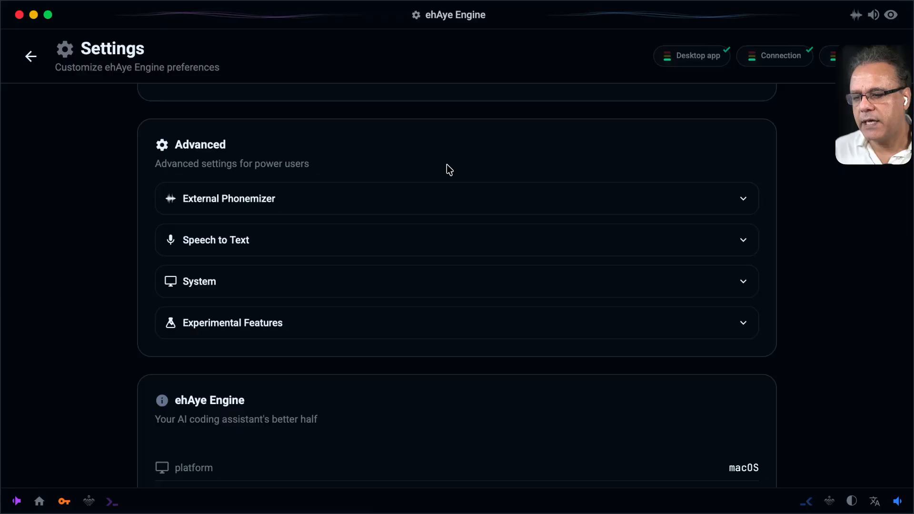
scroll(447, 164, "down", 2)
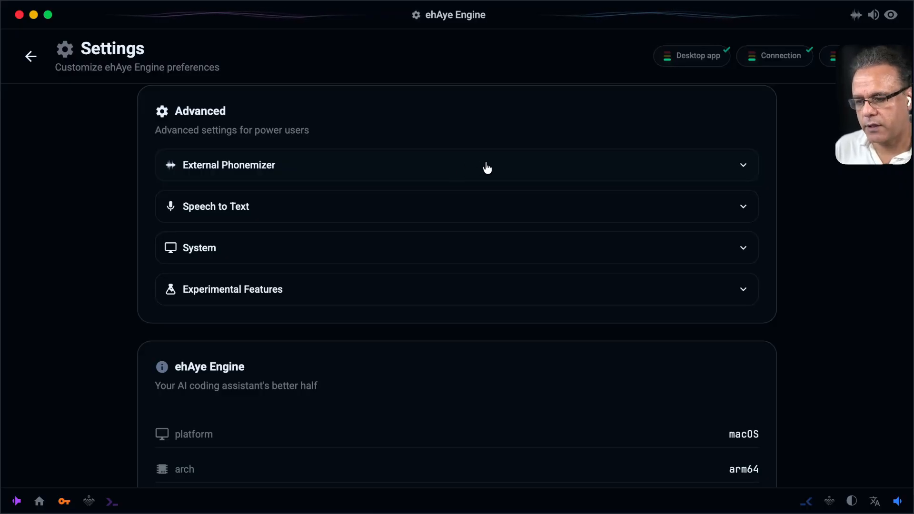
scroll(486, 167, "down", 10)
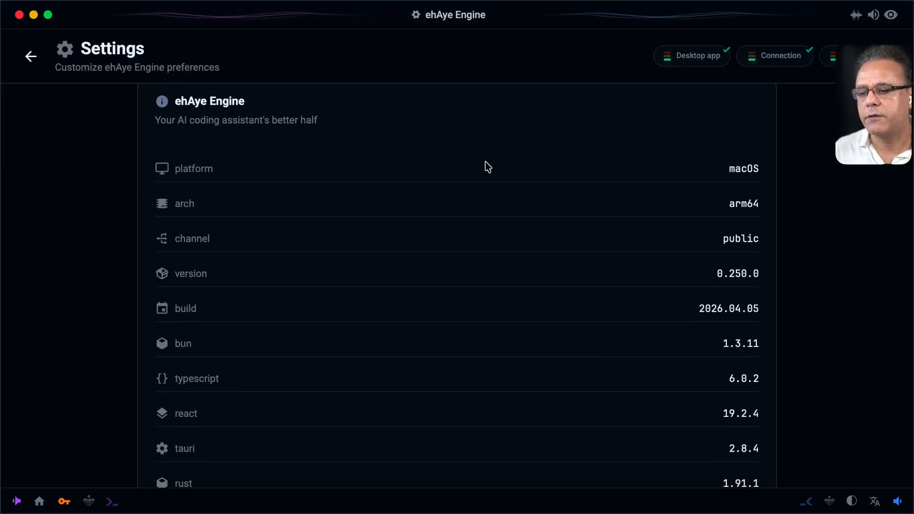
scroll(519, 269, "down", 14)
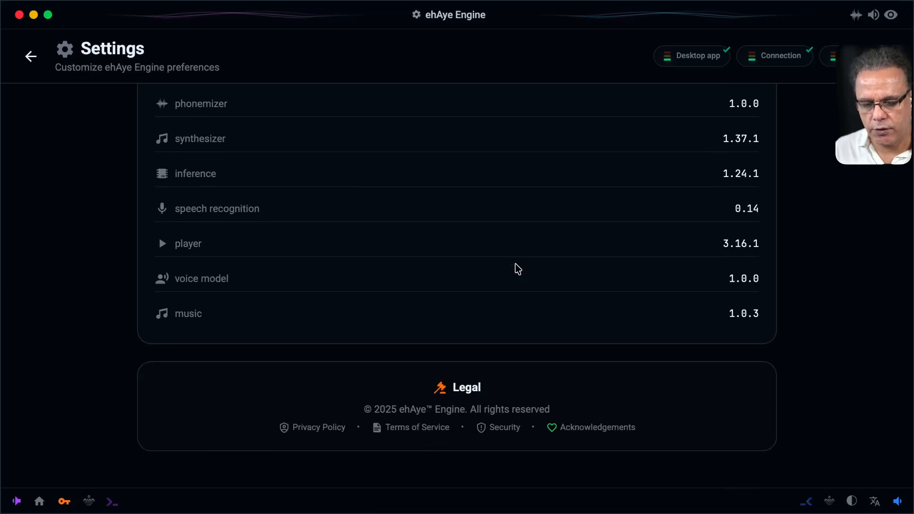
left_click(589, 447)
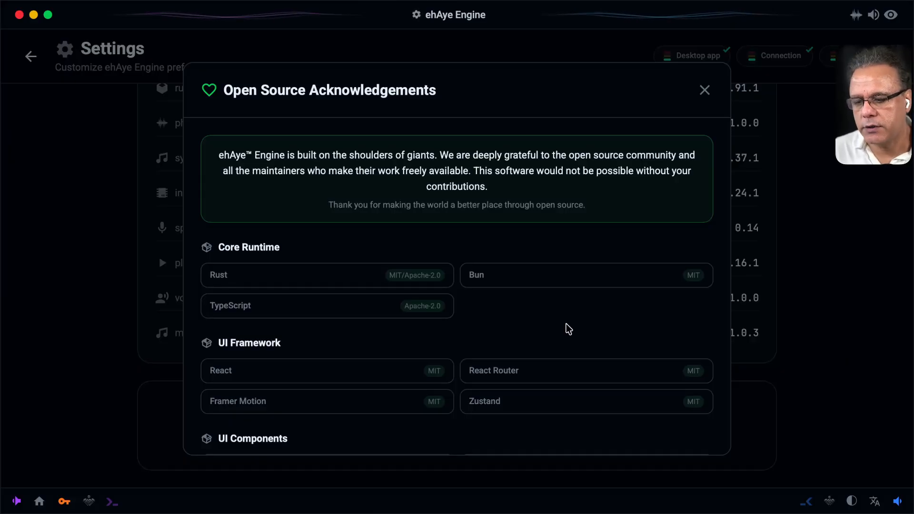
scroll(569, 329, "down", 3)
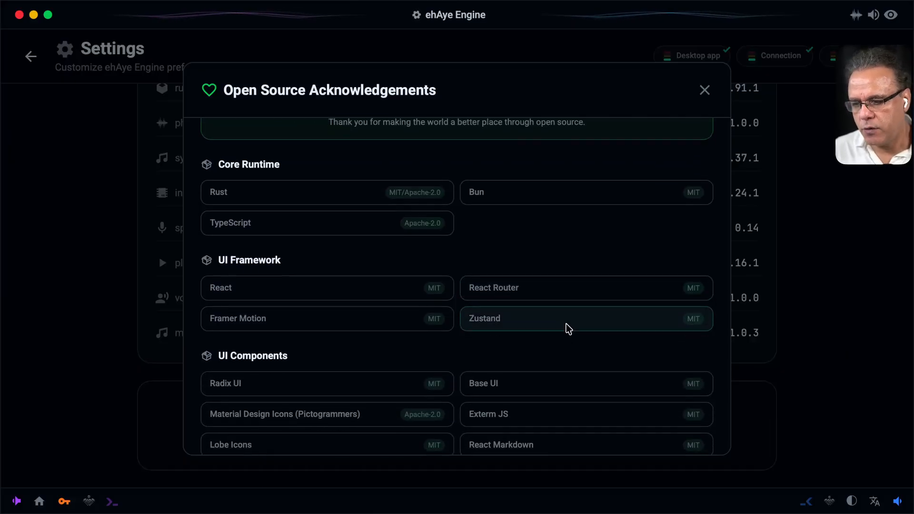
scroll(569, 328, "down", 3)
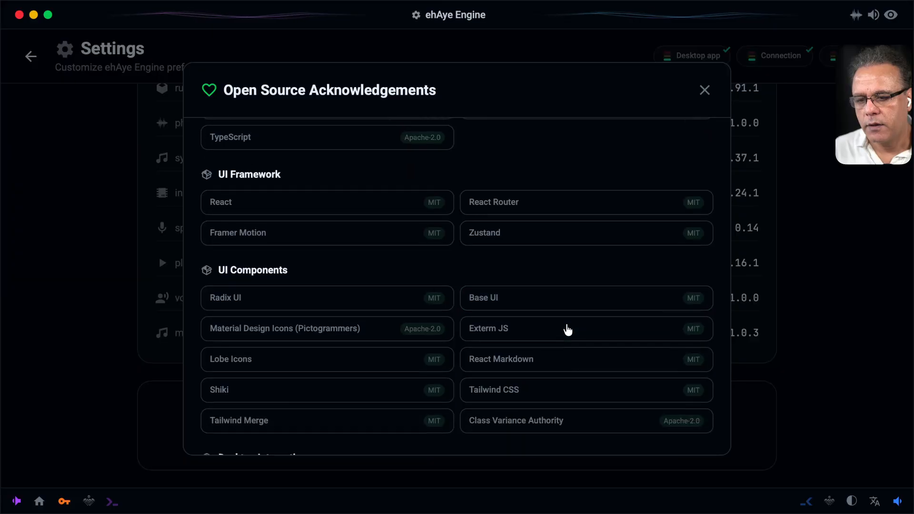
scroll(568, 329, "down", 15)
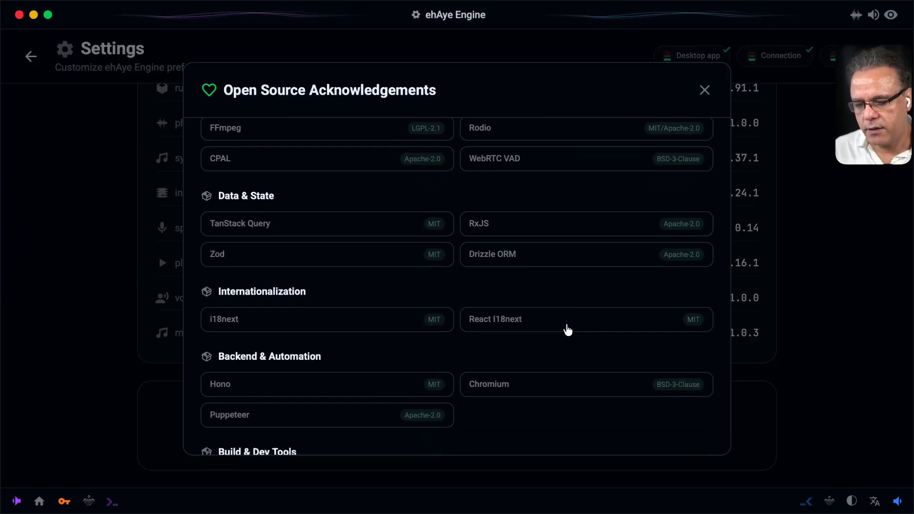
scroll(569, 330, "down", 12)
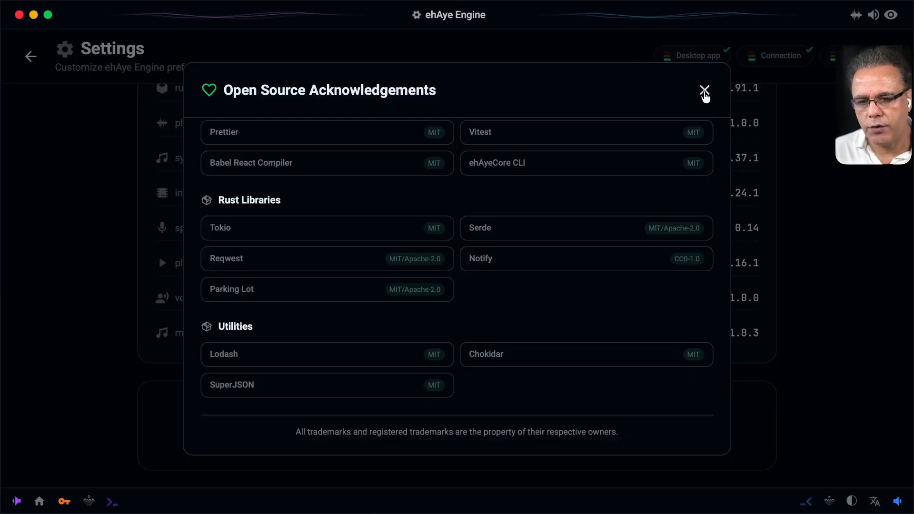
left_click(705, 91)
- Expand the External Phonemizer section under Advanced, review its name and executable path settings, and collapse it
scroll(628, 200, "up", 10)
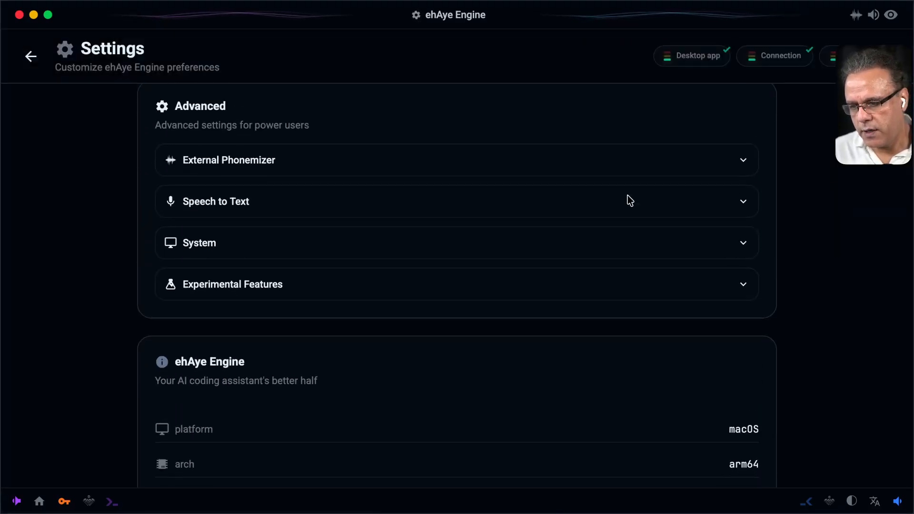
scroll(628, 200, "up", 3)
left_click(555, 281)
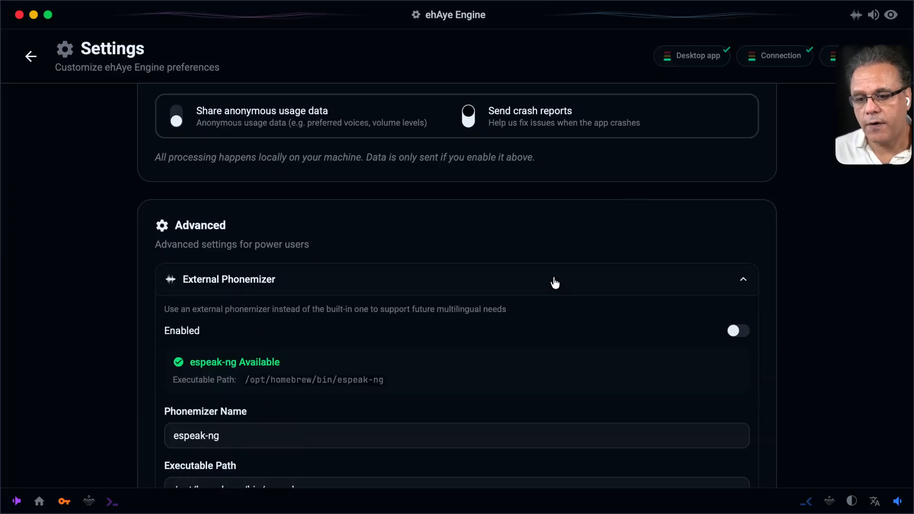
scroll(555, 282, "down", 2)
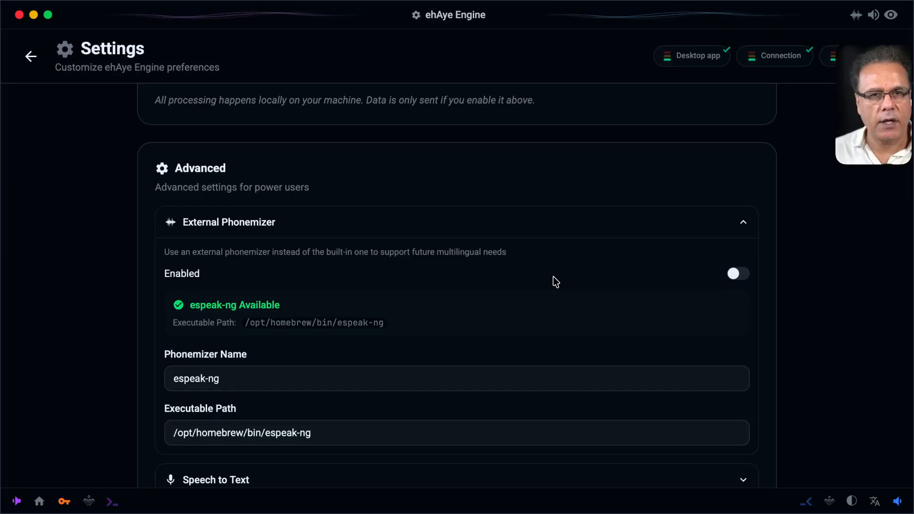
left_click(548, 228)
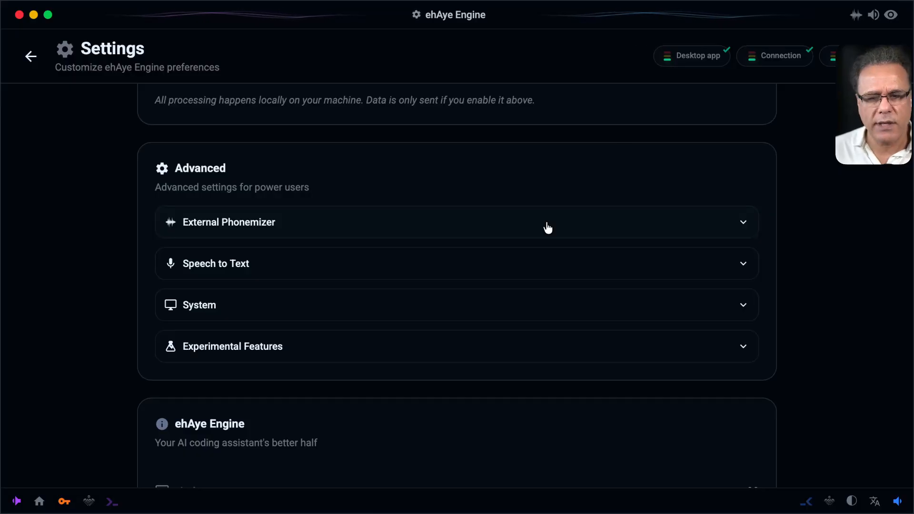
- Try the interface language in Chinese, Hebrew and Arabic, and return it to English
scroll(548, 229, "up", 20)
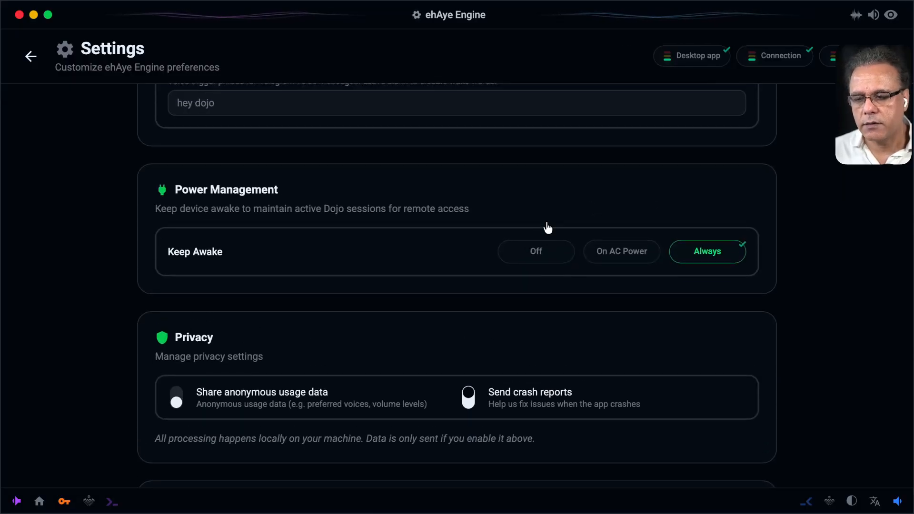
scroll(548, 229, "up", 7)
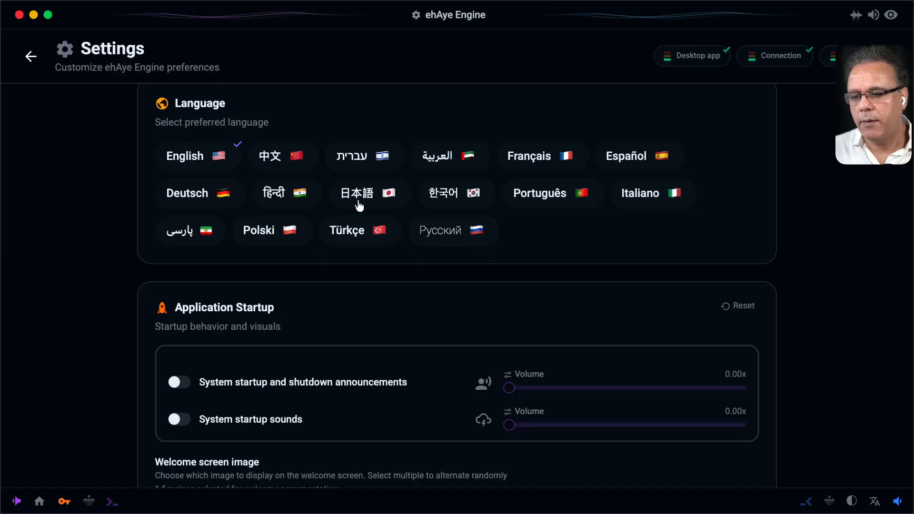
left_click(271, 158)
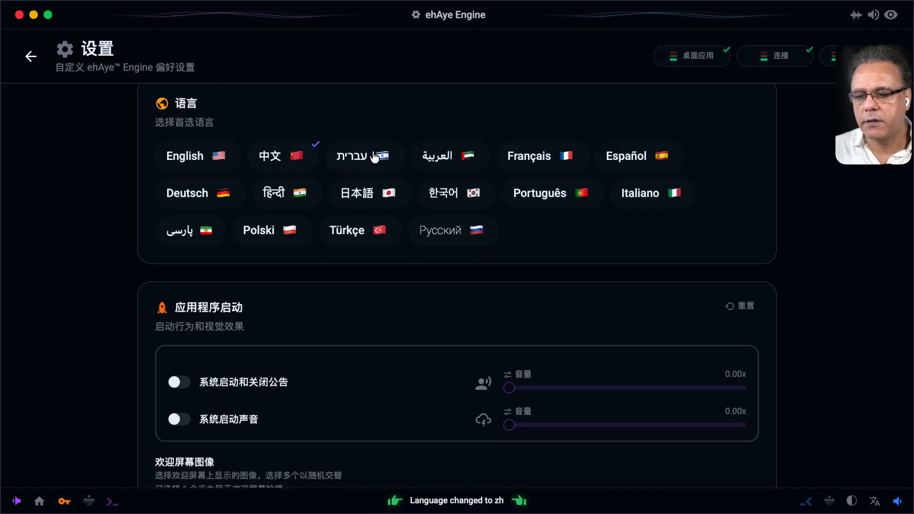
left_click(365, 157)
left_click(418, 156)
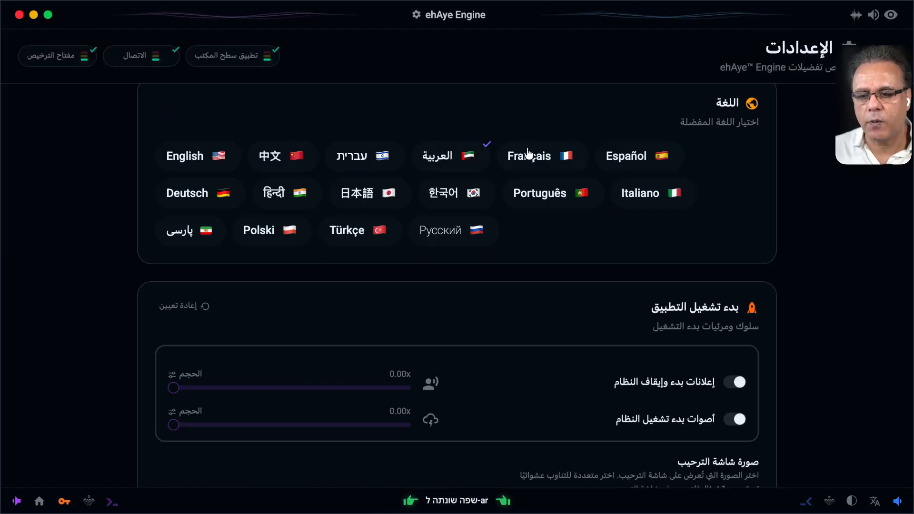
left_click(206, 161)
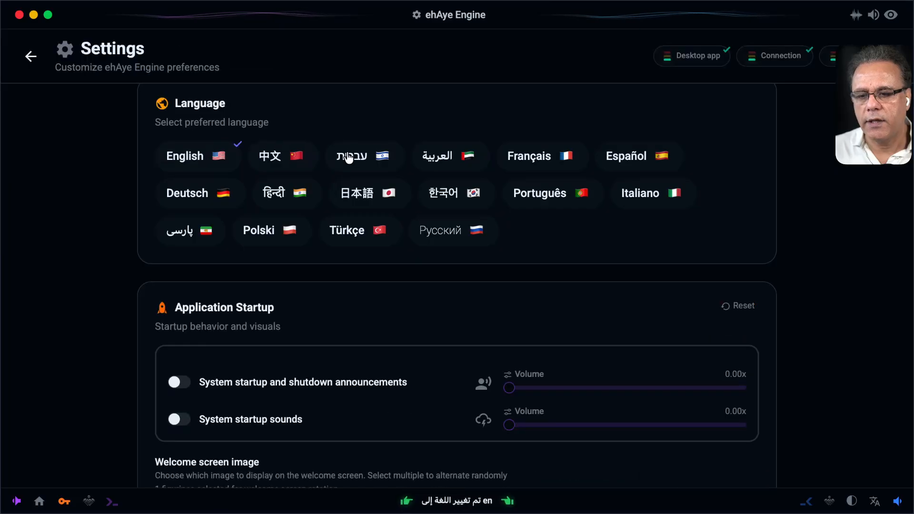
- Cycle the interface language through Arabic, French, Persian, German, Hindi, Japanese, Korean and Portuguese, and set it back to English
left_click(465, 153)
left_click(548, 155)
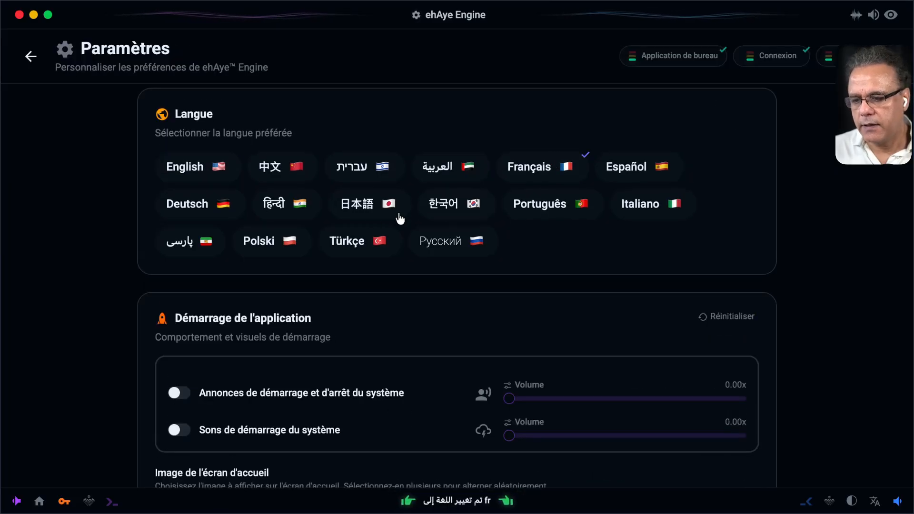
left_click(176, 241)
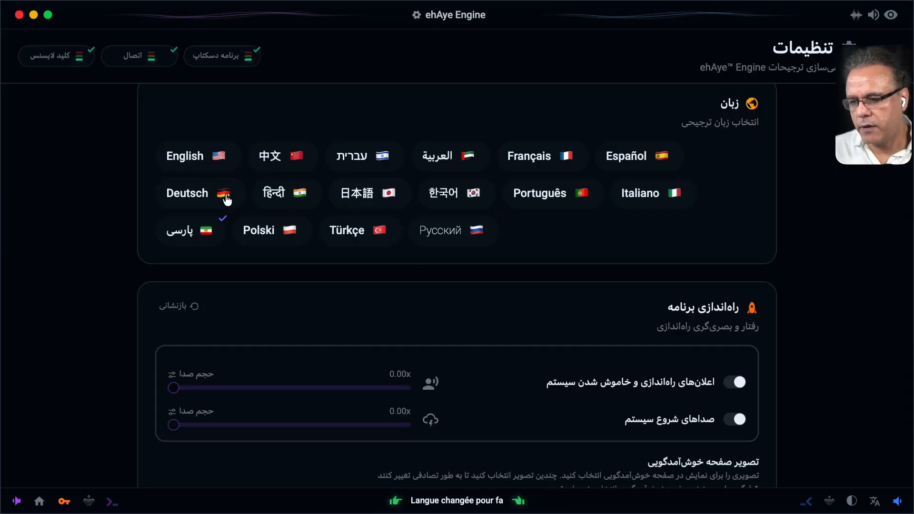
left_click(204, 195)
left_click(285, 205)
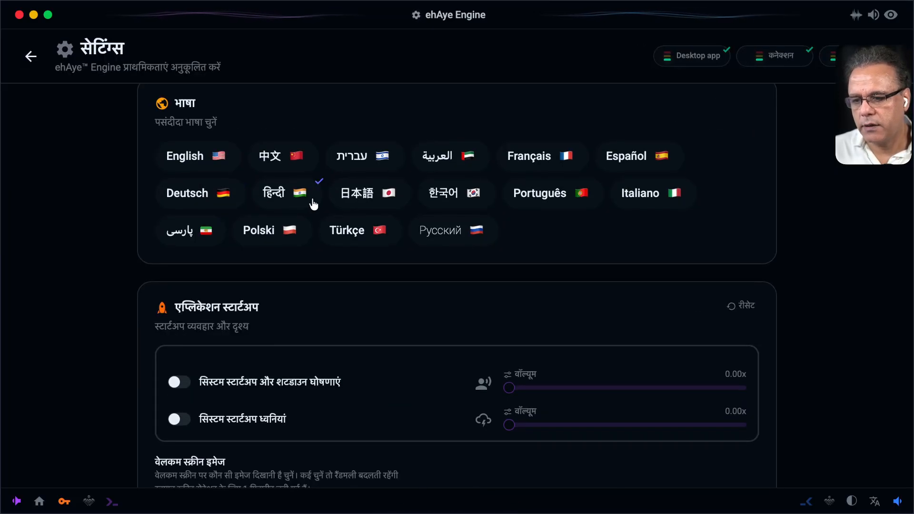
left_click(369, 193)
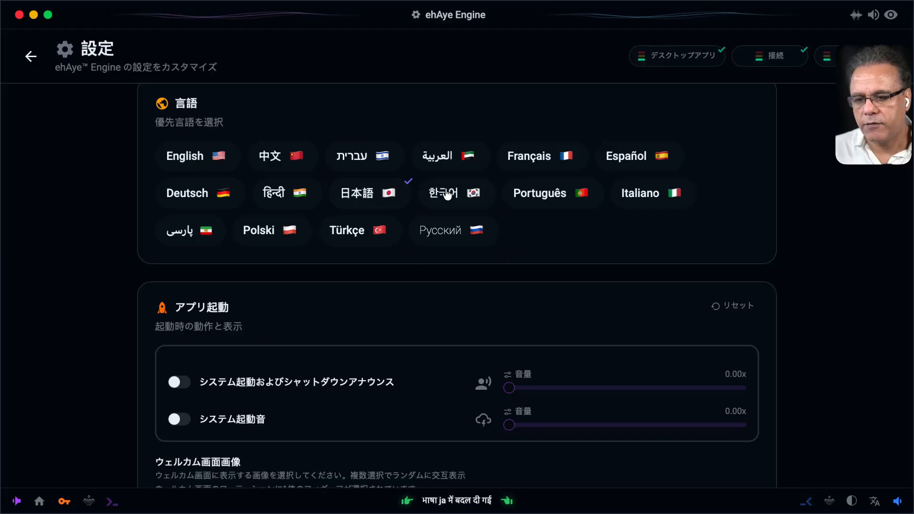
left_click(474, 193)
left_click(543, 194)
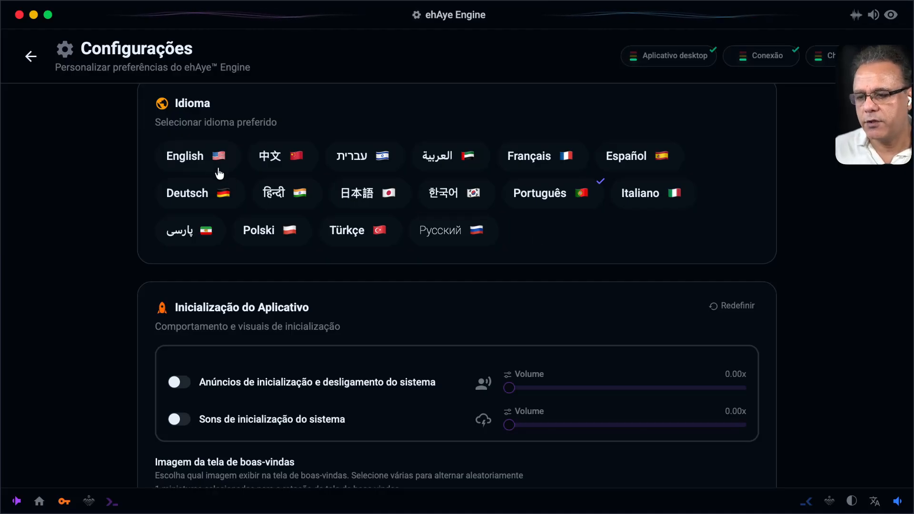
left_click(180, 162)
- Leave the settings after viewing the Window & Theme options and open the Audio Switch Configuration from AI Audio
scroll(374, 147, "up", 7)
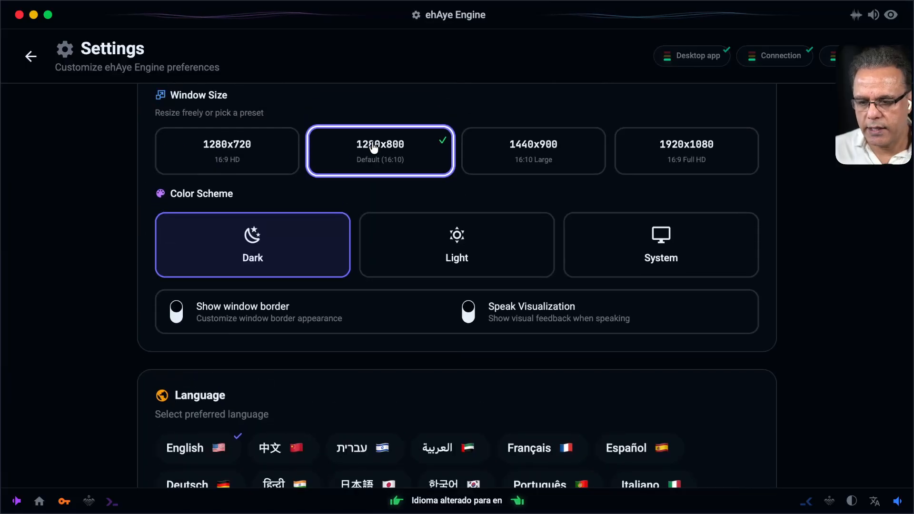
scroll(374, 147, "up", 1)
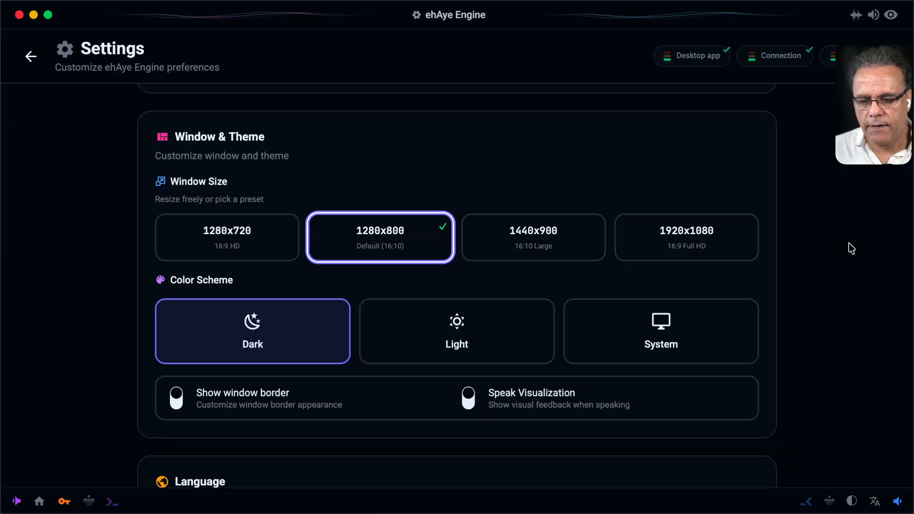
scroll(852, 248, "down", 2)
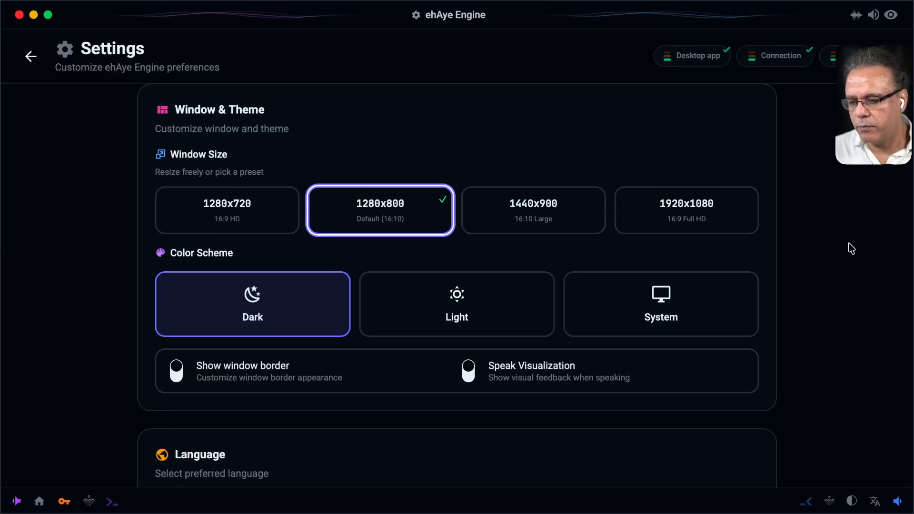
scroll(851, 248, "up", 10)
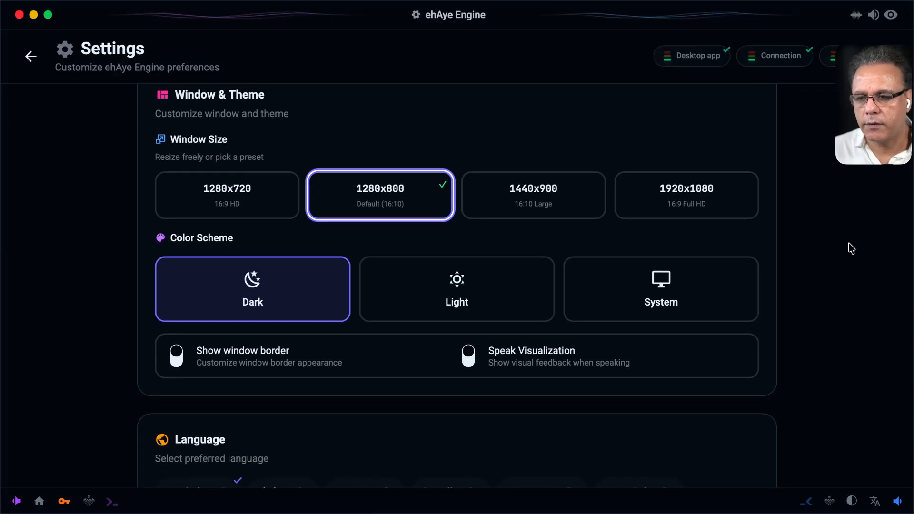
left_click(25, 51)
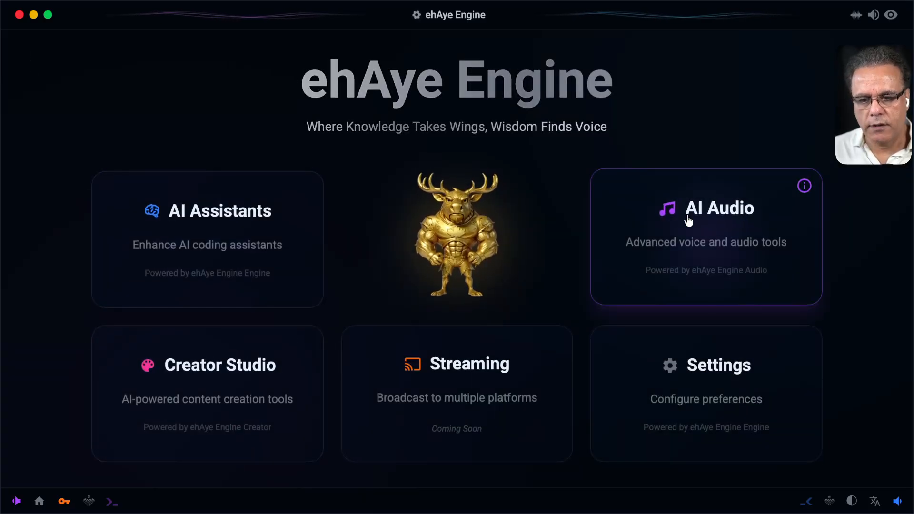
left_click(688, 221)
left_click(640, 182)
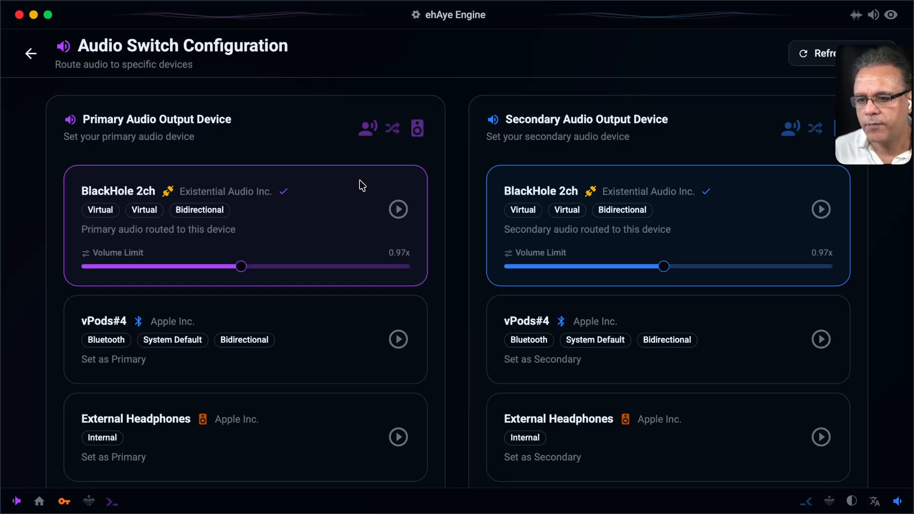
- Test the primary BlackHole 2ch output and examine the devices available for primary and secondary audio routing
left_click(400, 212)
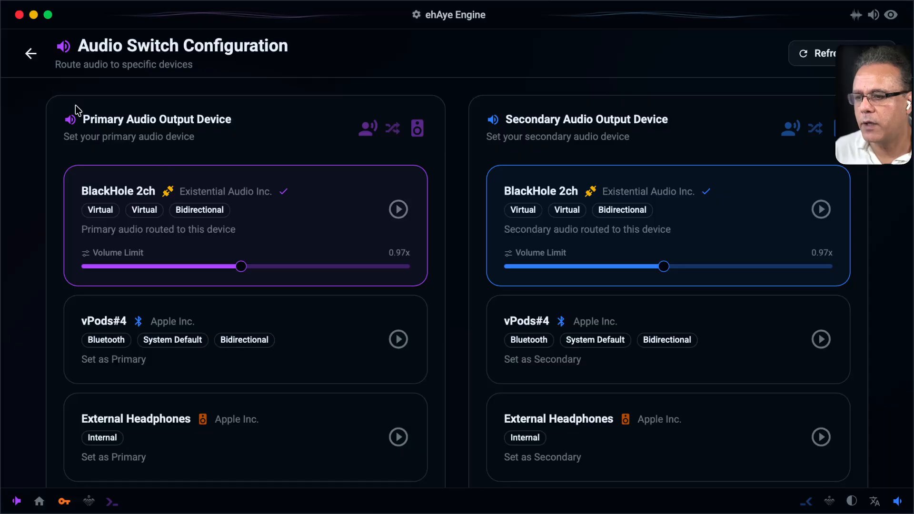
scroll(220, 168, "down", 6)
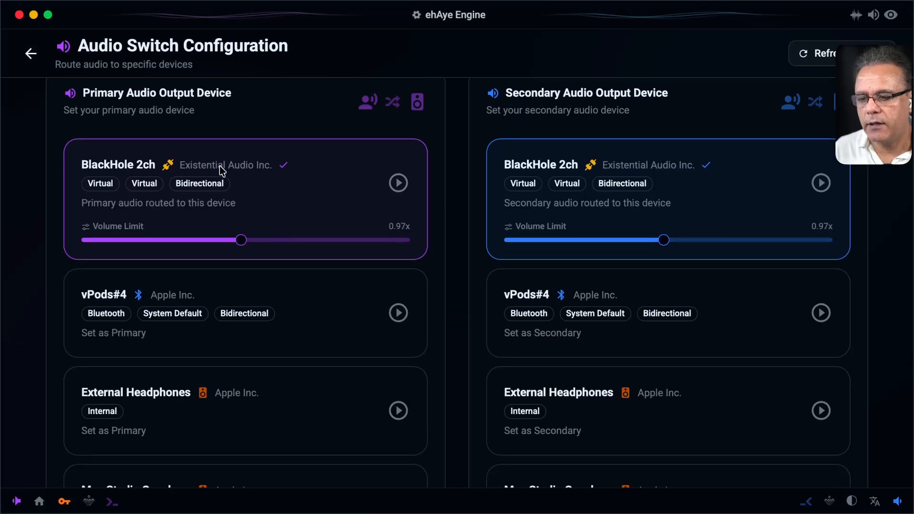
scroll(220, 167, "down", 15)
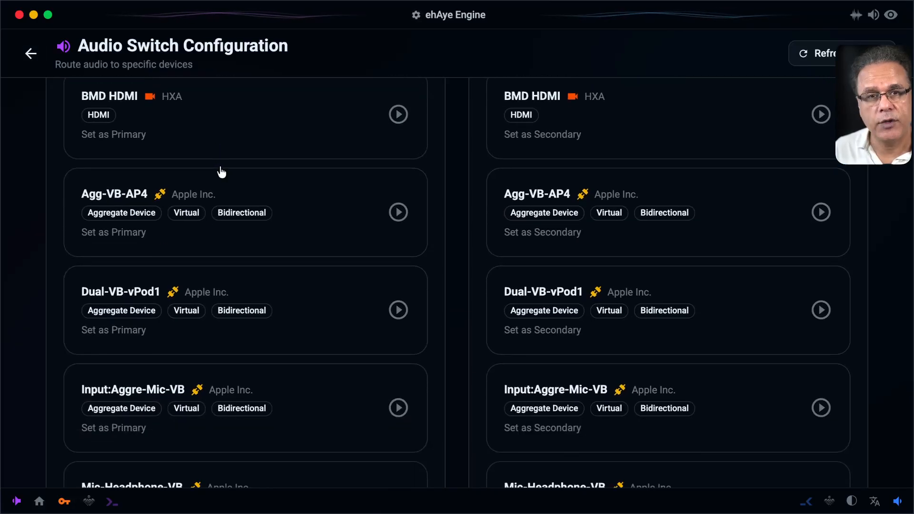
scroll(221, 171, "down", 6)
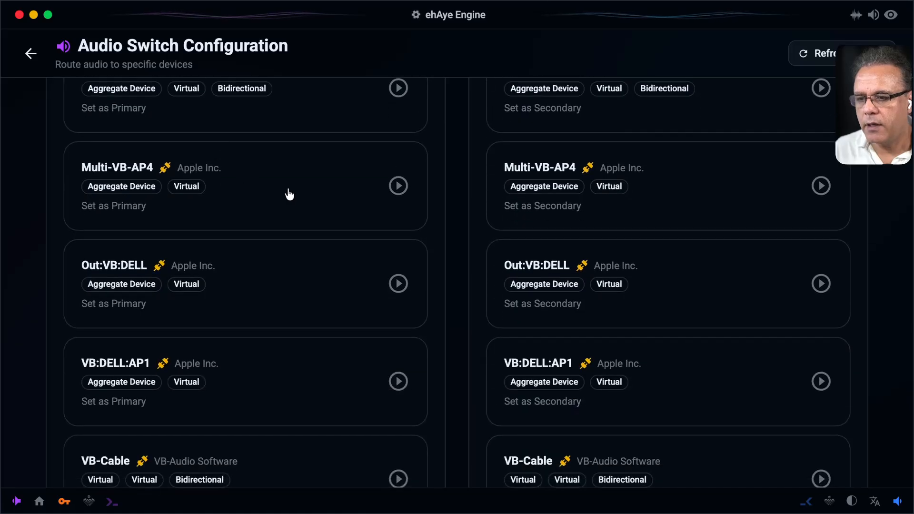
scroll(288, 194, "up", 1)
scroll(289, 194, "up", 3)
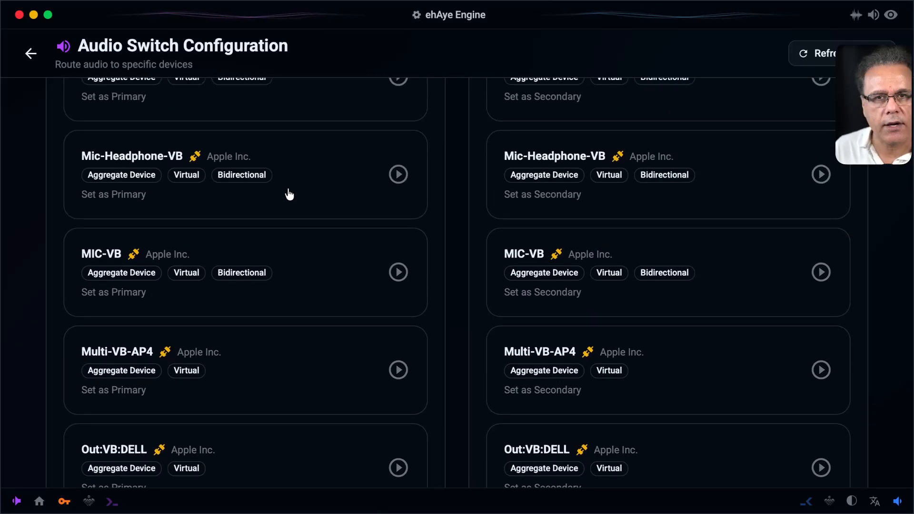
scroll(289, 195, "down", 5)
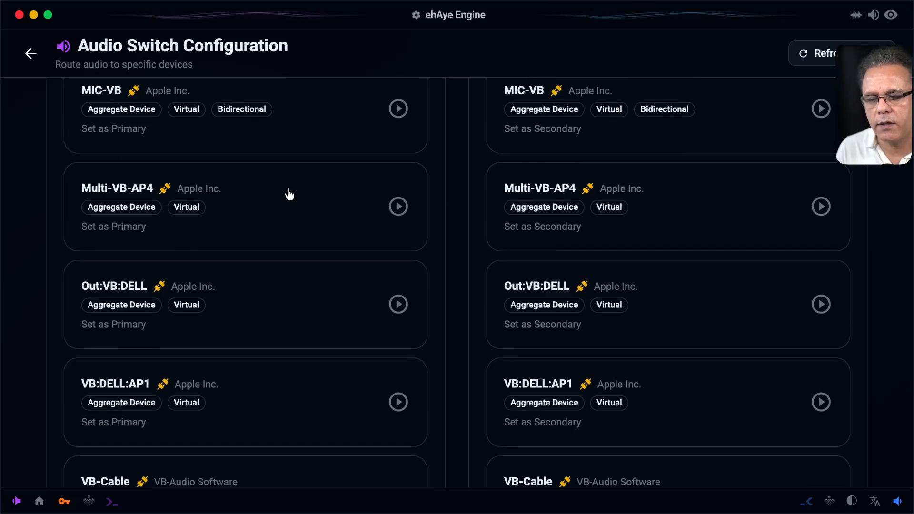
scroll(289, 195, "up", 15)
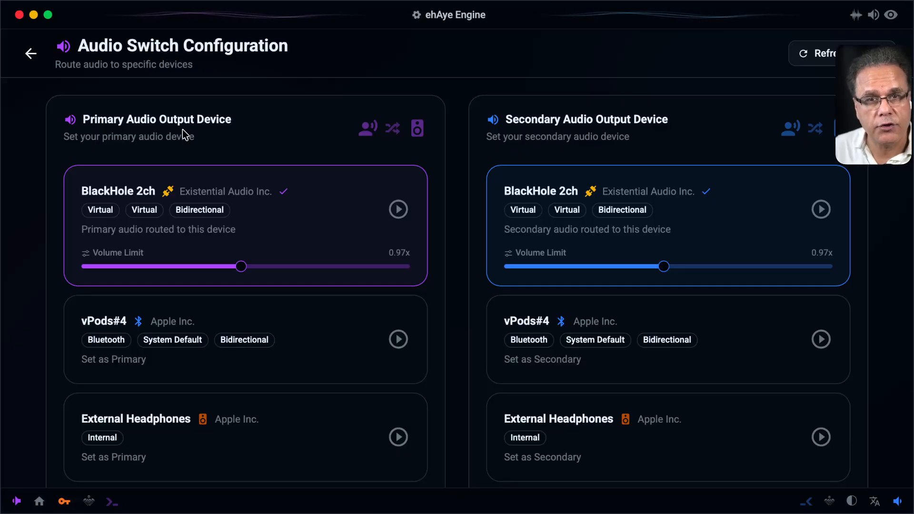
- Go back to Audio Studio, open Voice Selection, and preview the Anahita, Cyrus and Alex primary voices
left_click(30, 57)
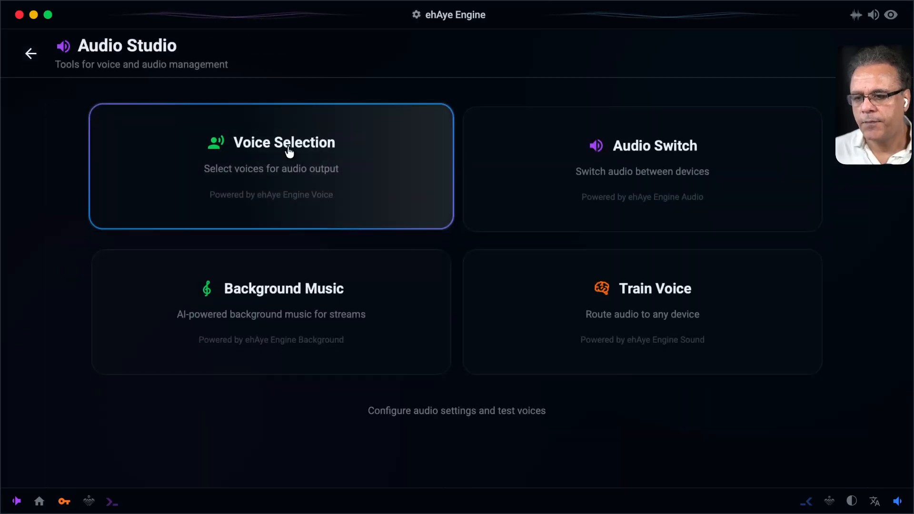
left_click(290, 153)
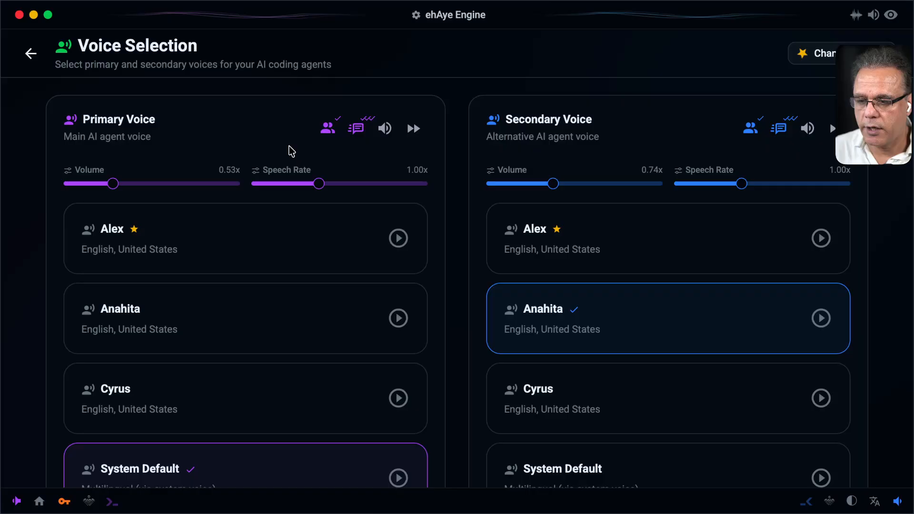
scroll(292, 152, "down", 2)
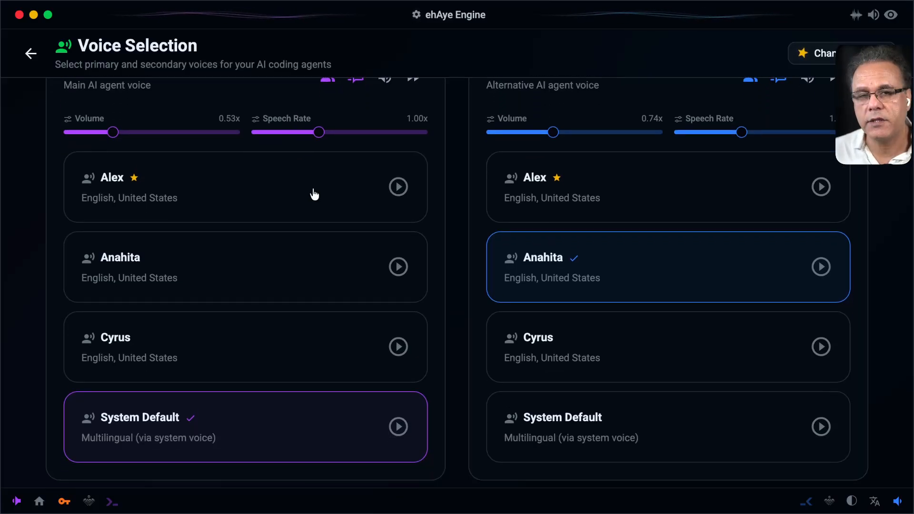
left_click(399, 268)
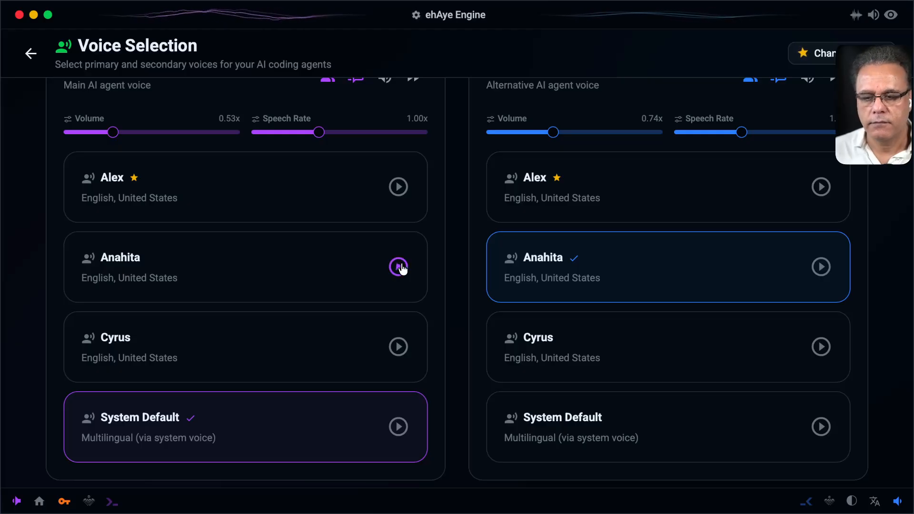
left_click(400, 348)
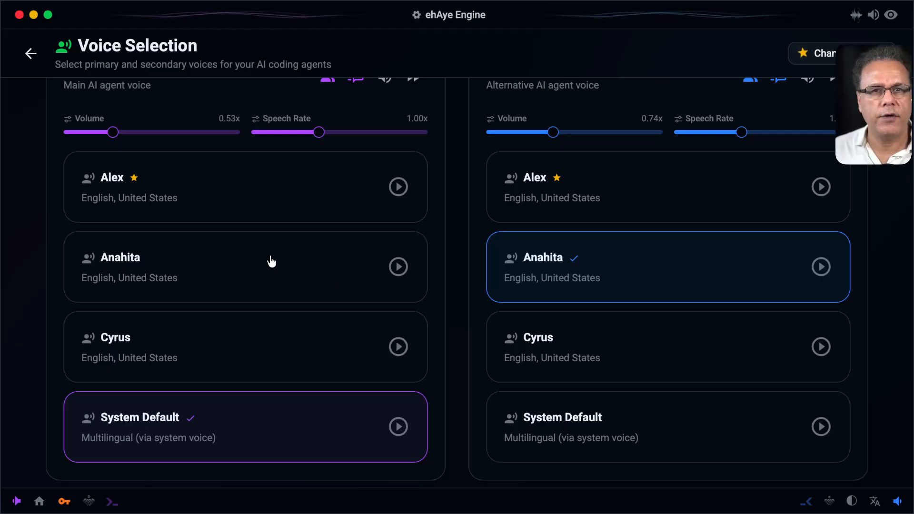
left_click(399, 187)
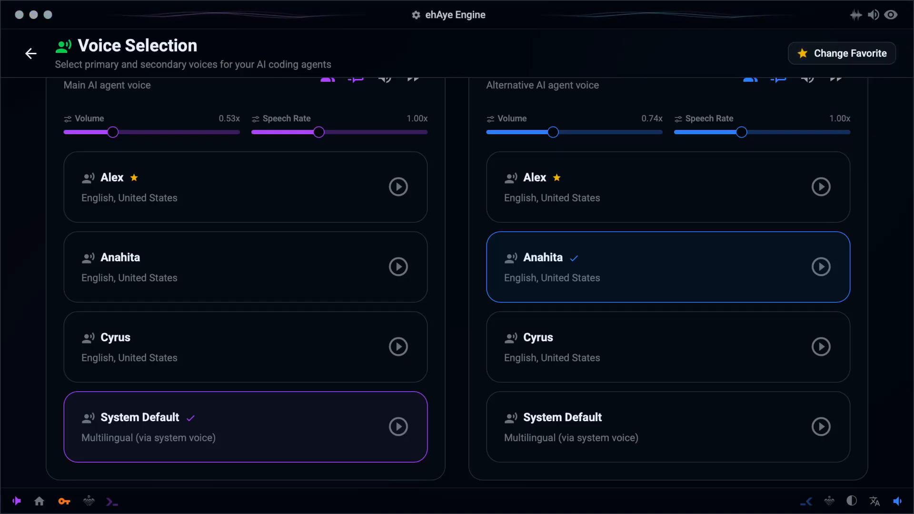
- Open the favorite voice browser and sample three random speakers with Feeling Lucky
left_click(835, 57)
left_click(834, 55)
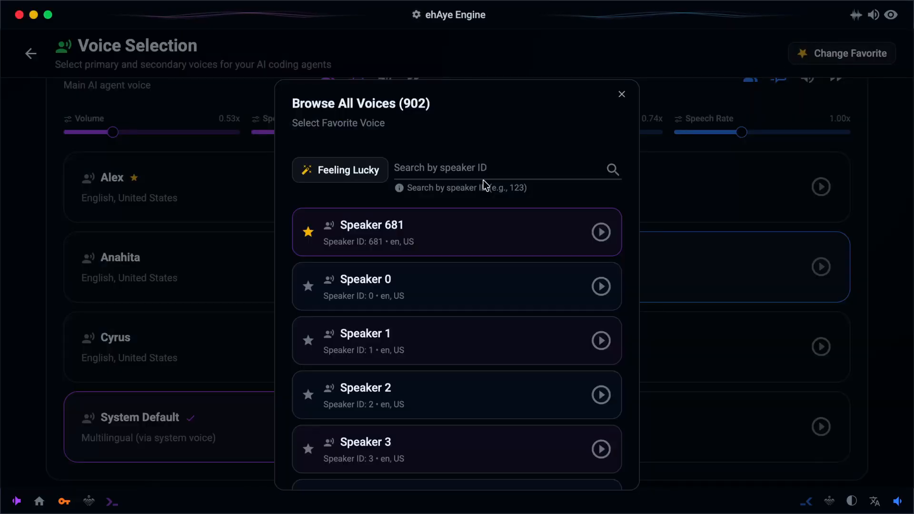
left_click(353, 176)
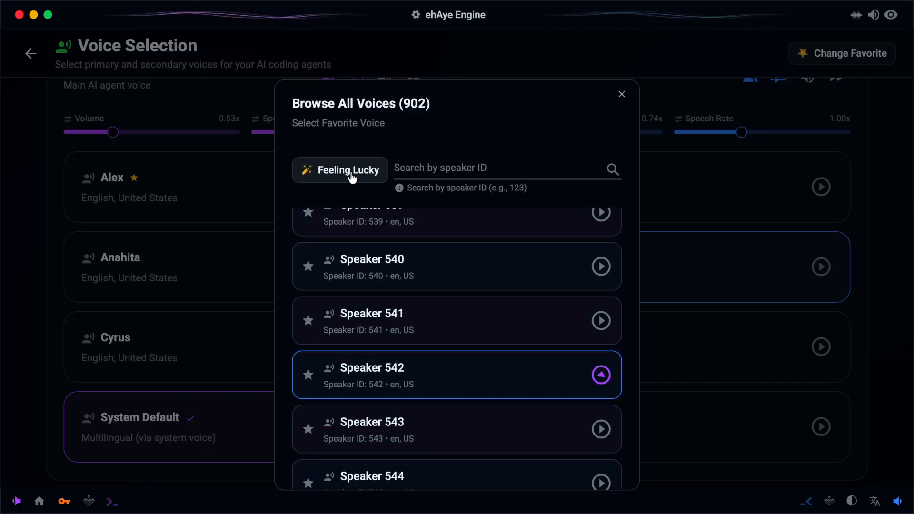
left_click(352, 173)
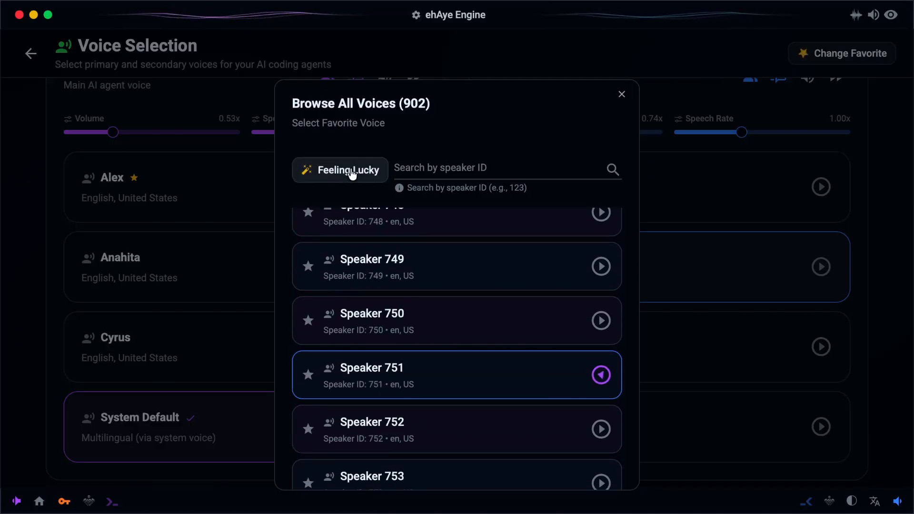
left_click(353, 172)
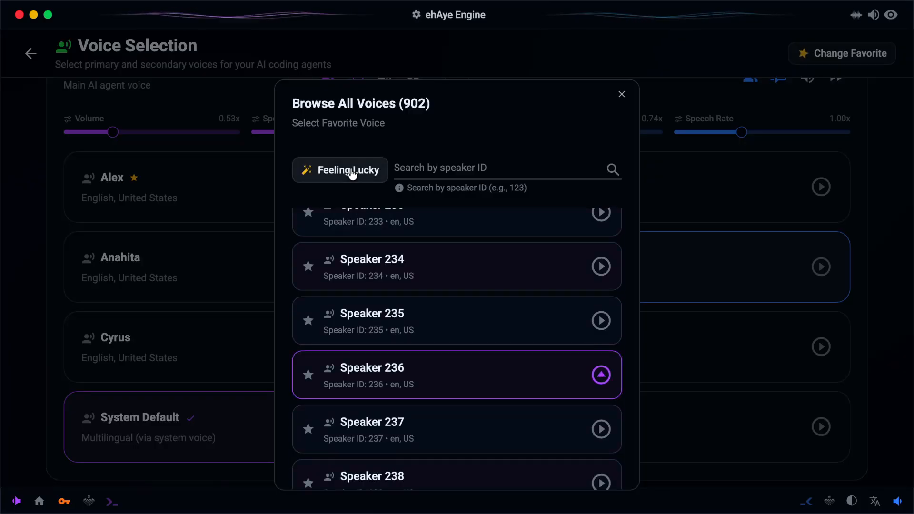
- Find speaker ID 0, preview Speaker 0, set it as the favorite voice, and play the primary Alex voice
left_click(416, 161)
type("0")
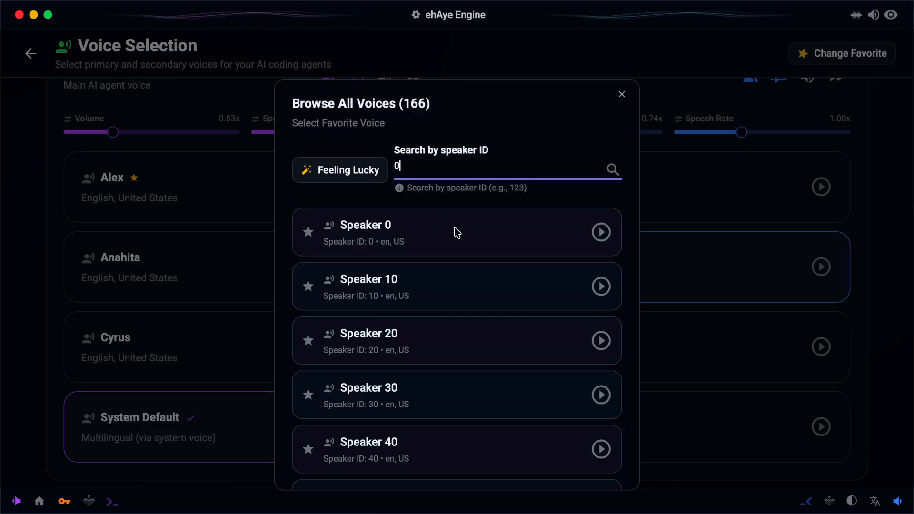
left_click(601, 233)
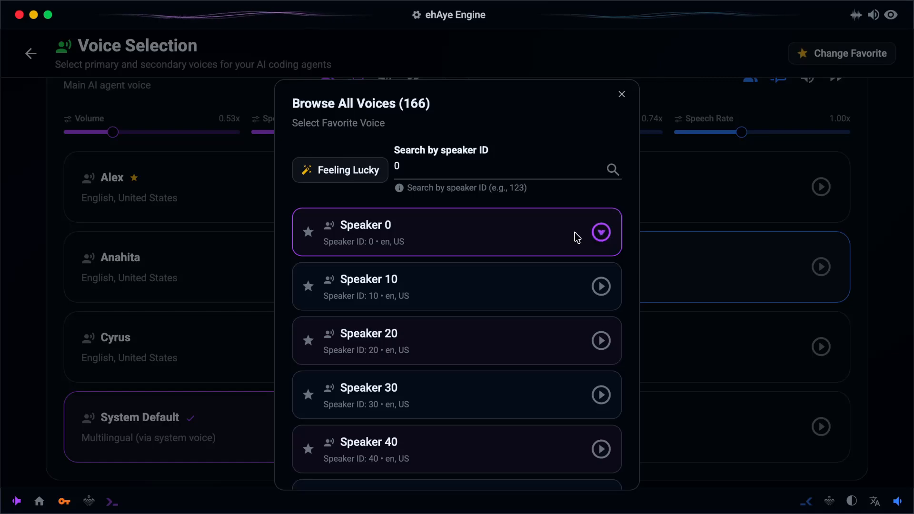
left_click(308, 233)
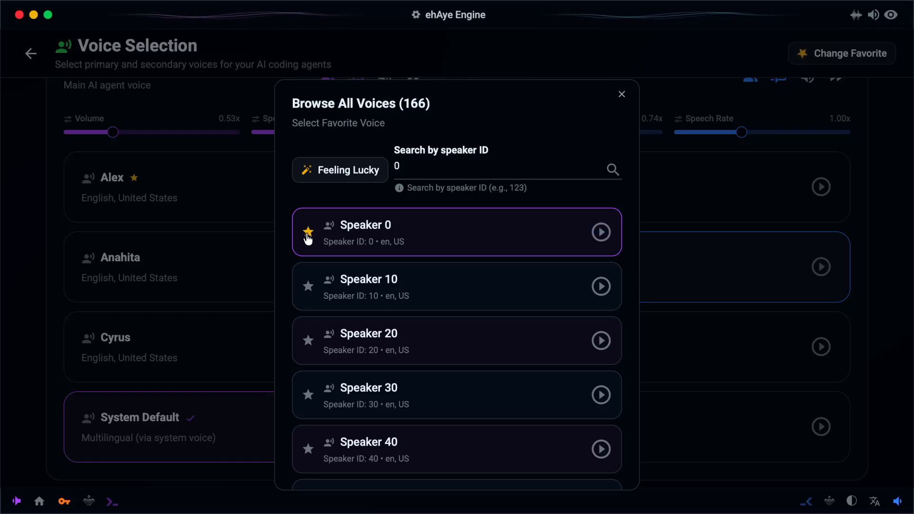
left_click(308, 235)
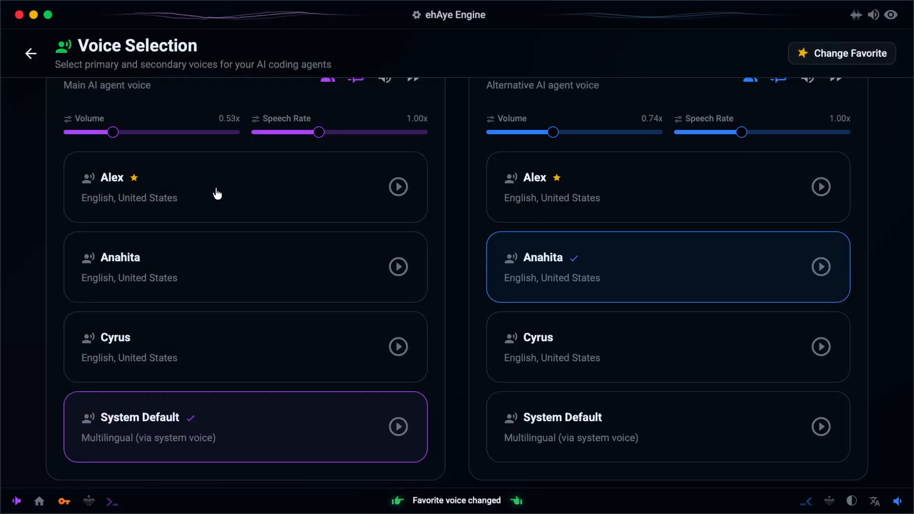
left_click(398, 188)
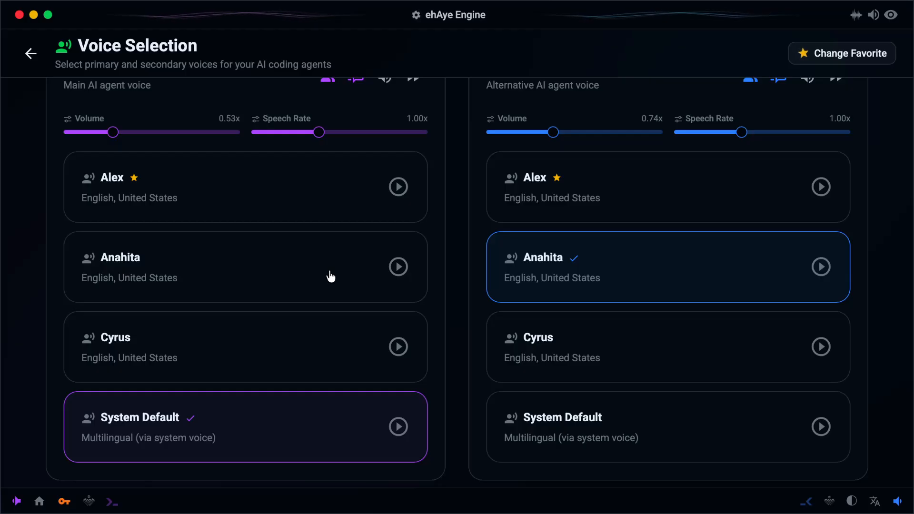
- Reopen the favorite voice browser, clear the speaker ID search, and close it
left_click(828, 53)
left_click(419, 177)
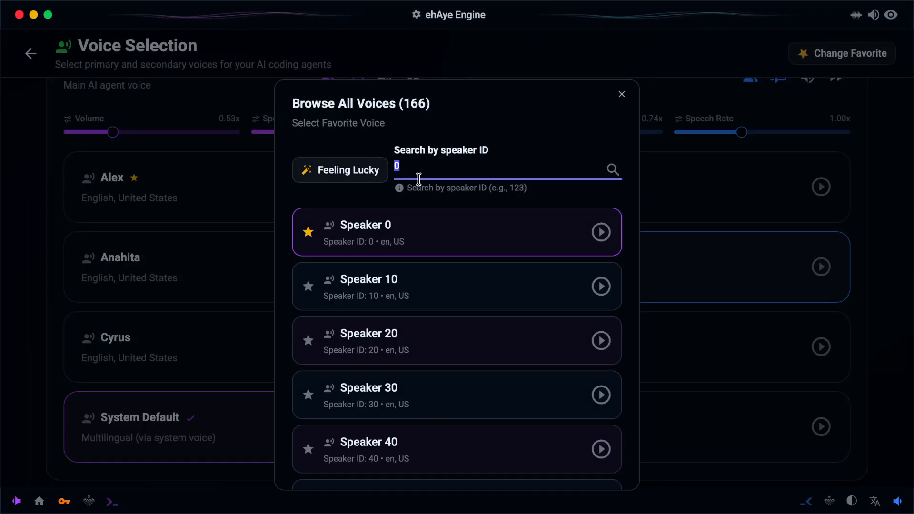
key("BackSpace")
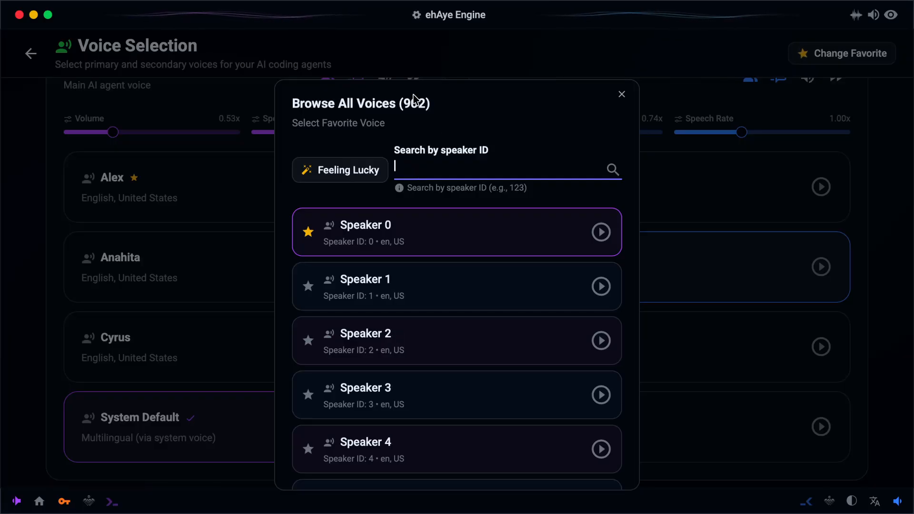
left_click(622, 95)
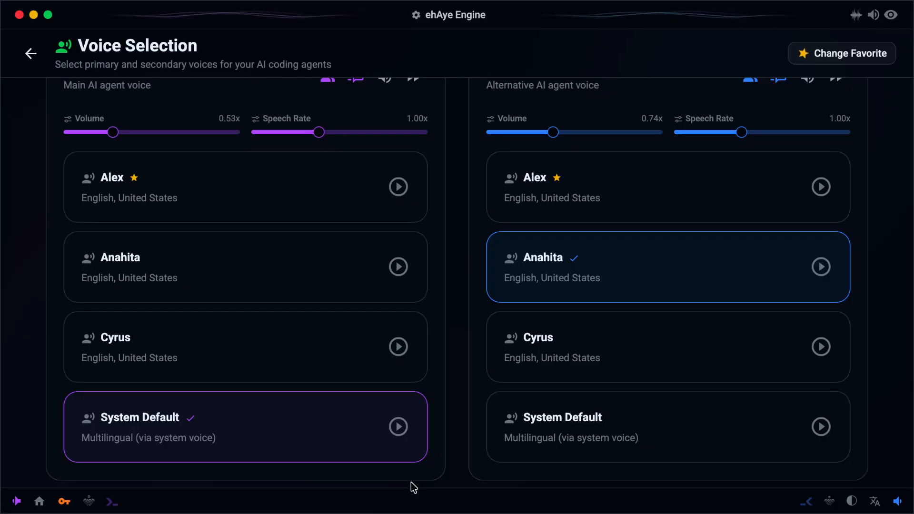
- Preview the primary System Default voice in English, preview Cyrus and System Default with the interface in Persian, and return to English
left_click(400, 428)
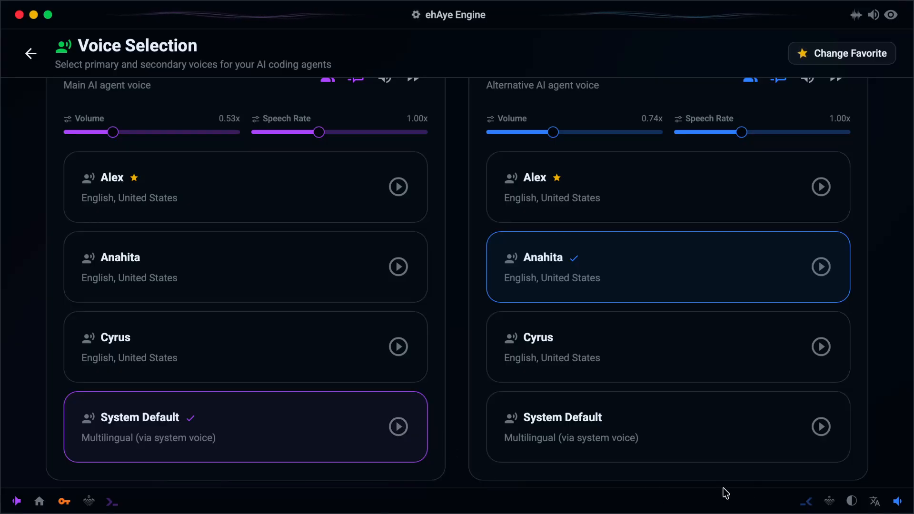
left_click(874, 502)
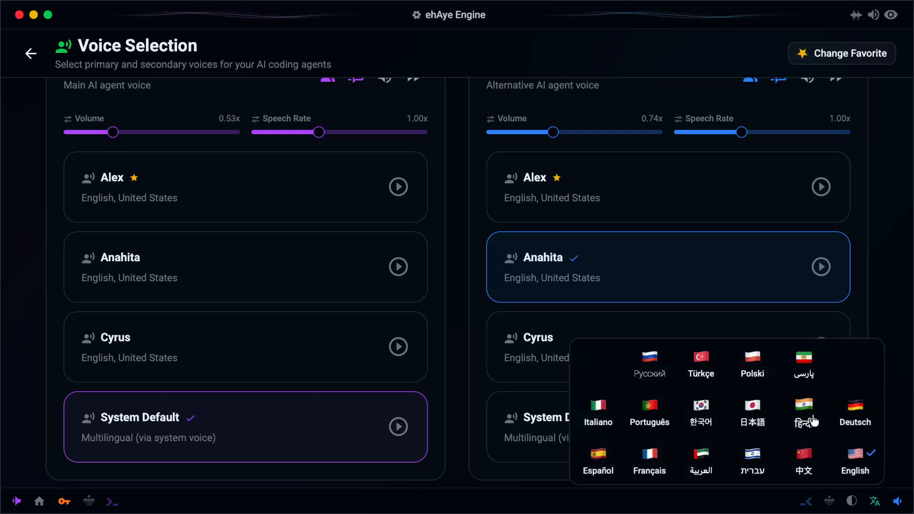
left_click(800, 357)
left_click(876, 318)
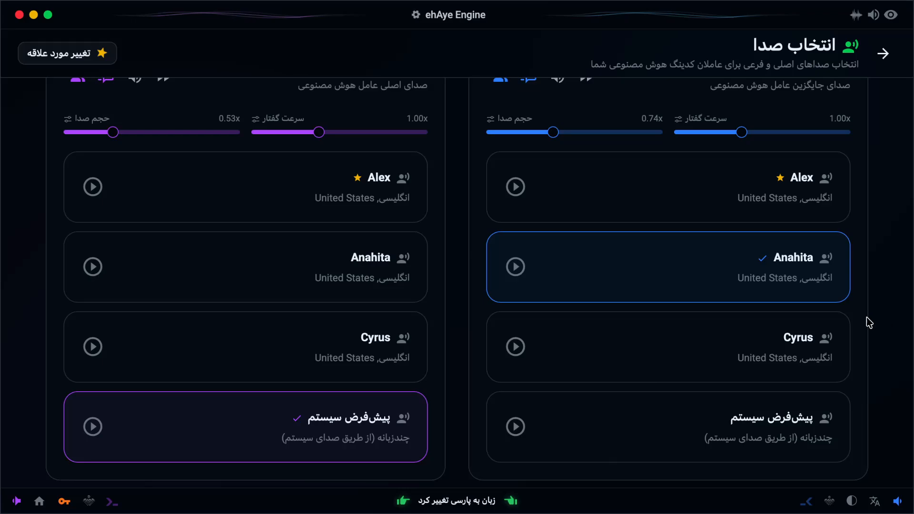
left_click(92, 349)
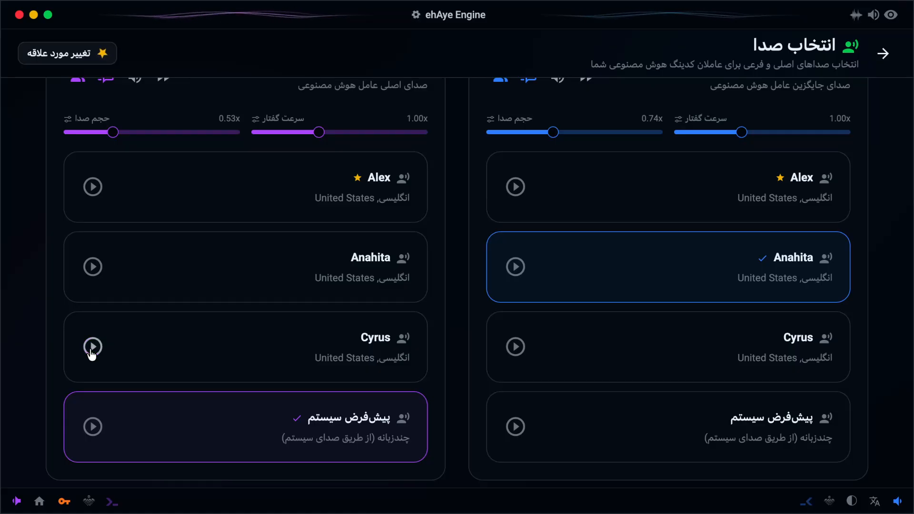
left_click(93, 430)
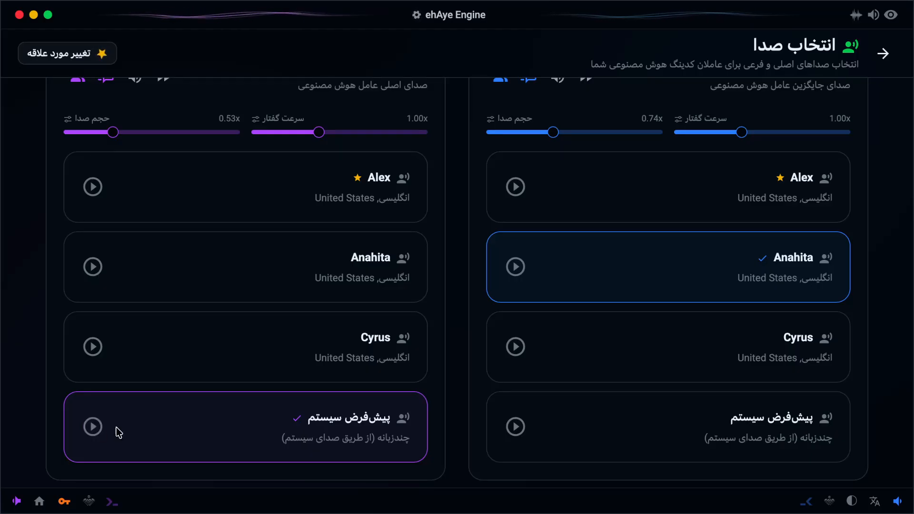
left_click(875, 501)
left_click(855, 464)
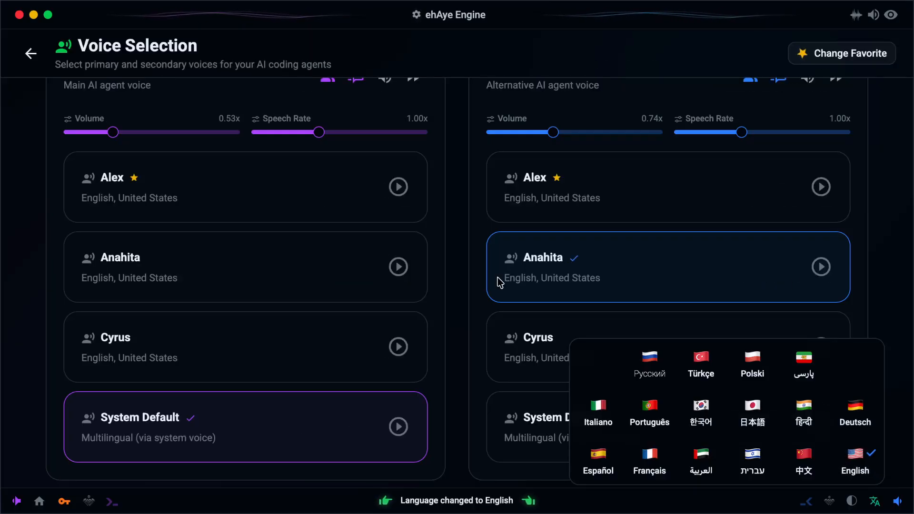
- Toggle the Primary Voice's people option between its single-check and double-check modes, ending on double-check
scroll(498, 282, "up", 2)
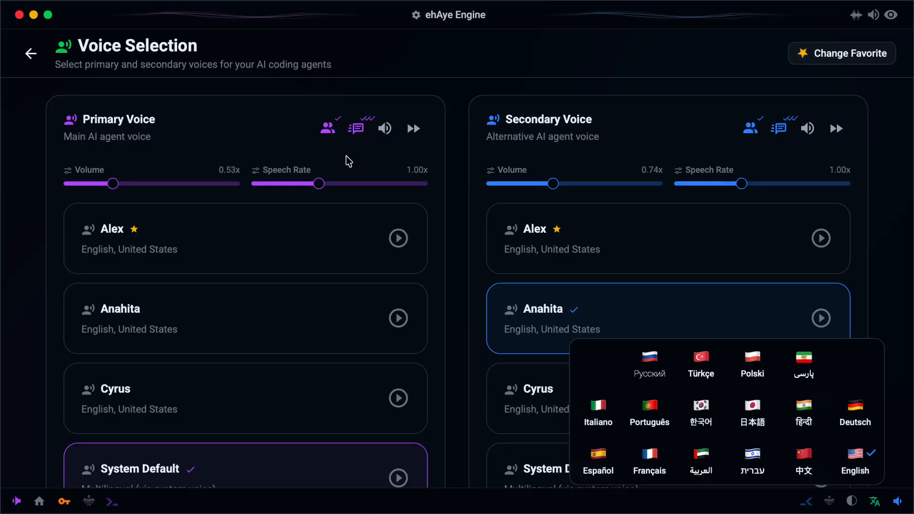
left_click(329, 132)
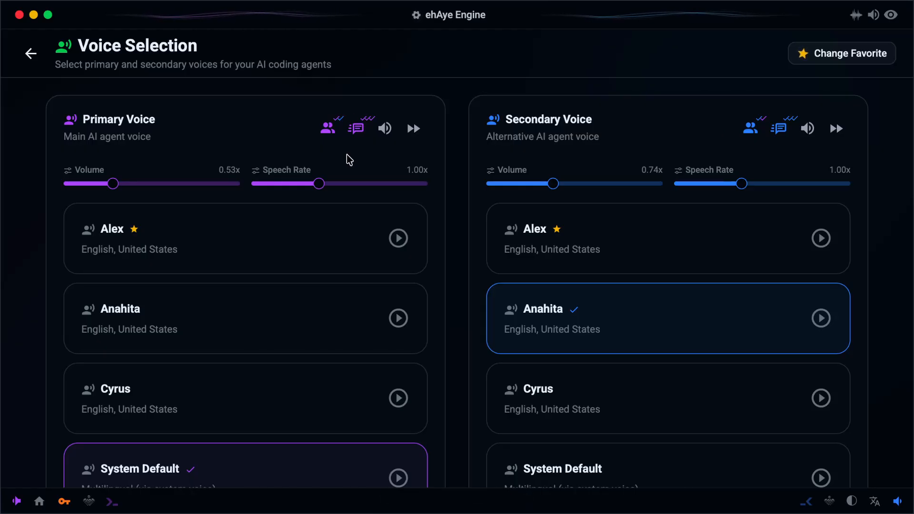
left_click(328, 128)
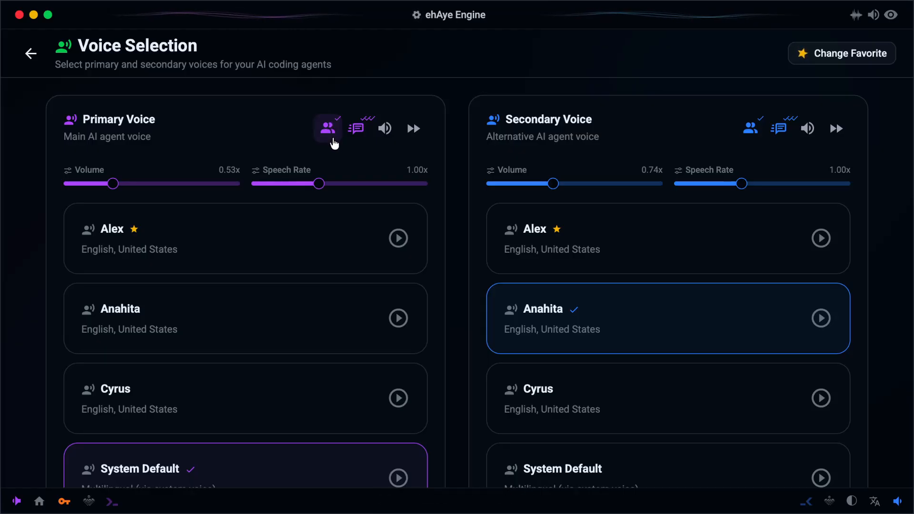
left_click(332, 135)
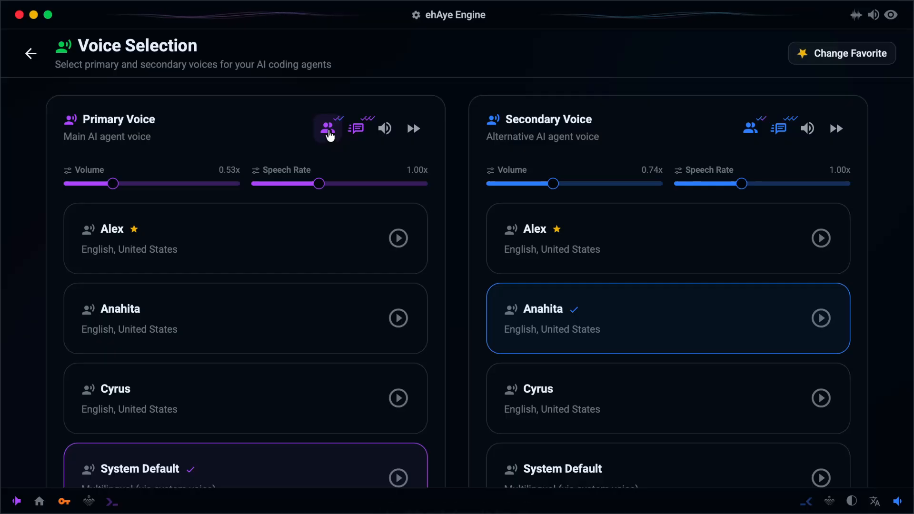
- Cycle the Primary Voice's verbosity options through Talkative and back to Chatty
left_click(358, 132)
left_click(357, 132)
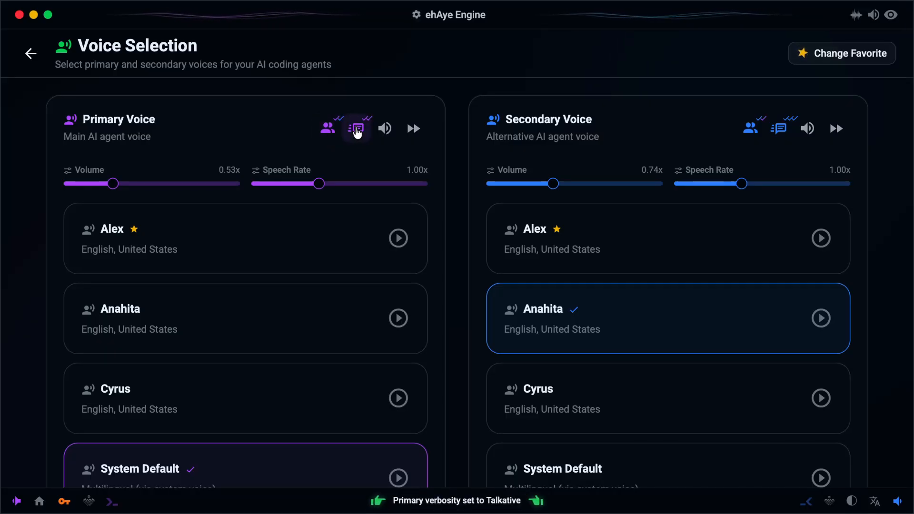
left_click(356, 133)
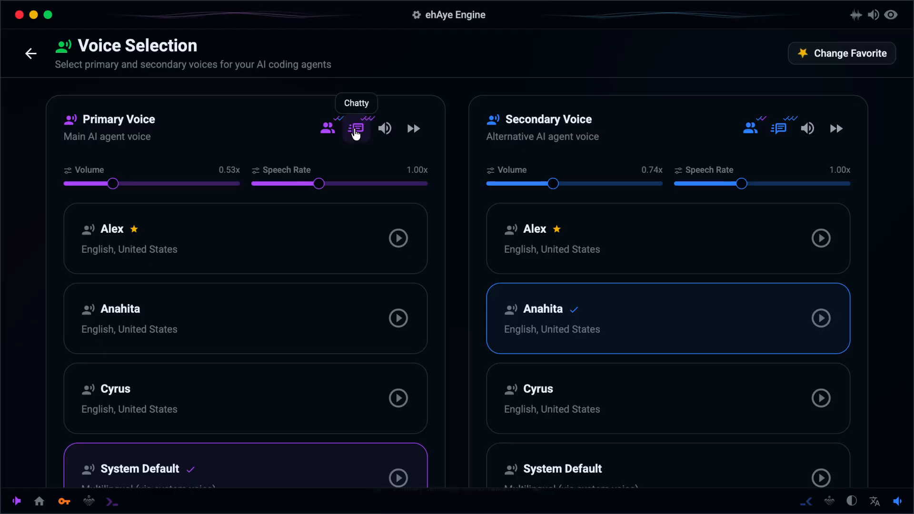
- Try the primary Alex voice preview with the Primary Voice muted and again with it unmuted
left_click(386, 131)
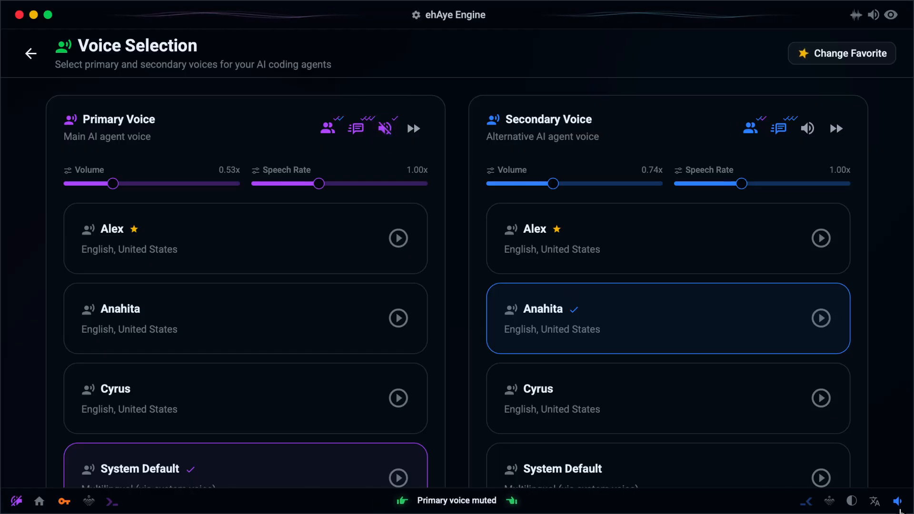
left_click(899, 502)
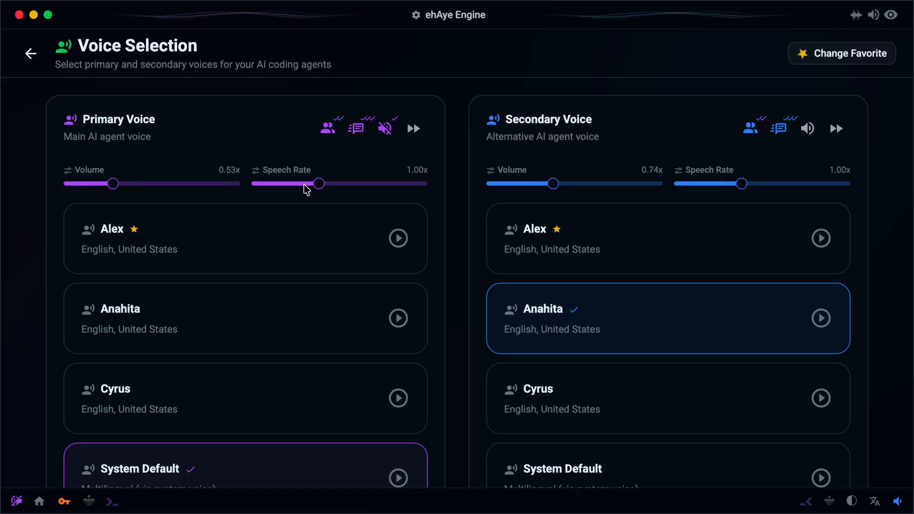
left_click(399, 238)
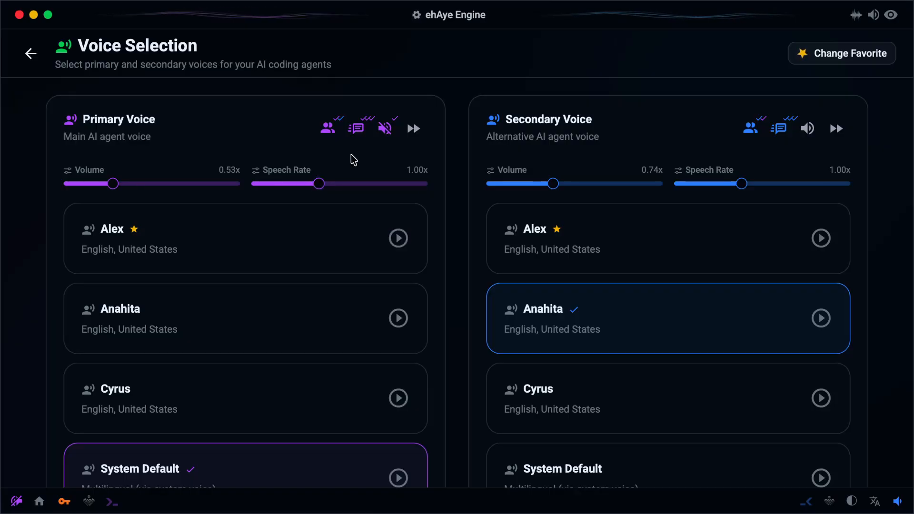
left_click(385, 130)
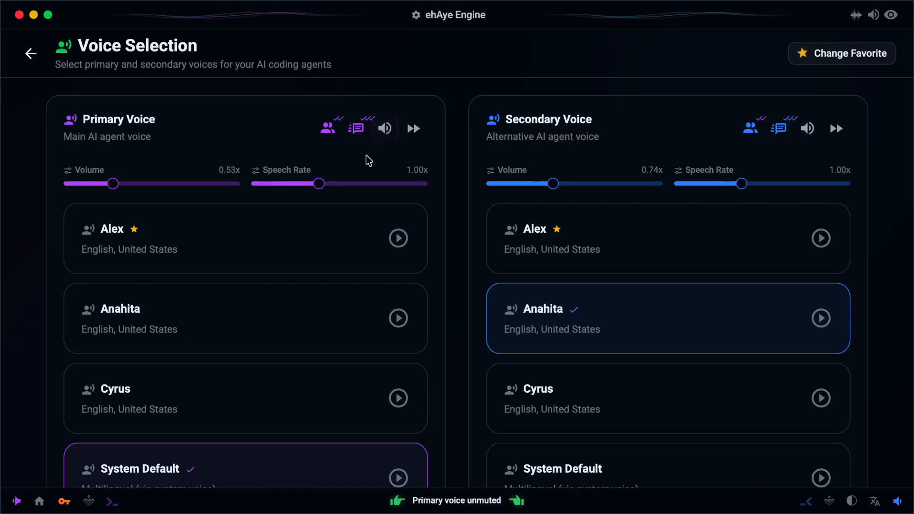
left_click(397, 239)
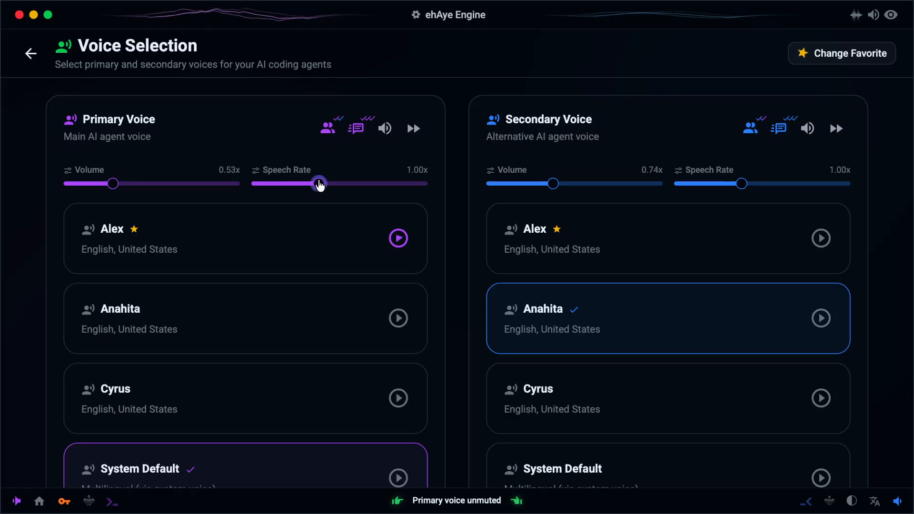
- Preview the primary Alex voice at a Speech Rate of 1.29x and return the rate to 1.00x
left_click_drag(320, 184, 381, 187)
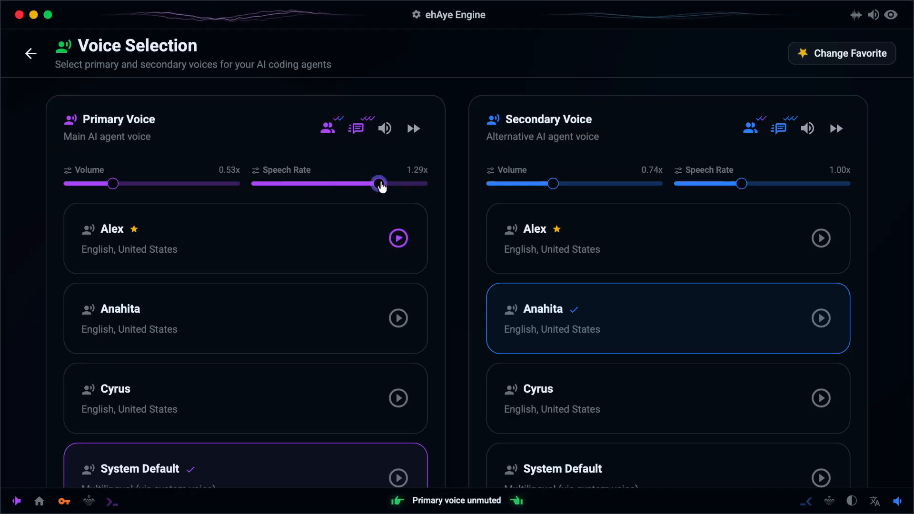
left_click(399, 238)
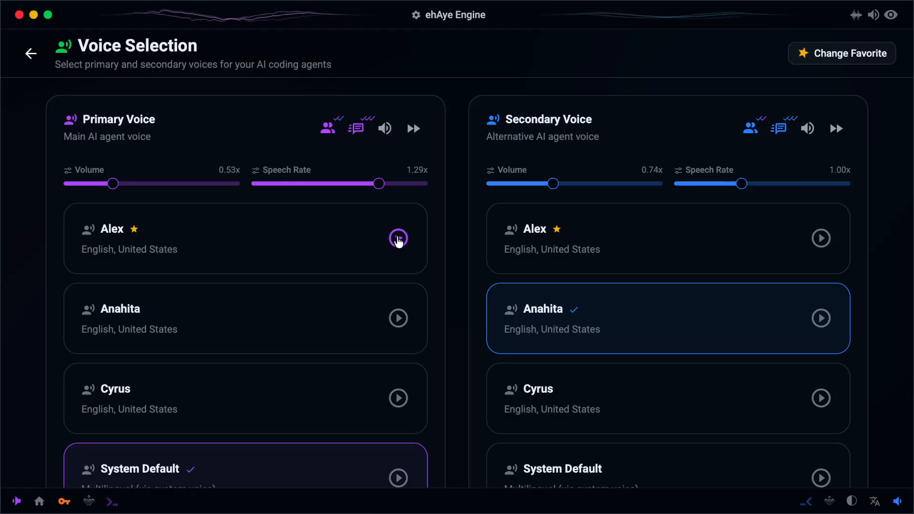
left_click_drag(378, 185, 320, 189)
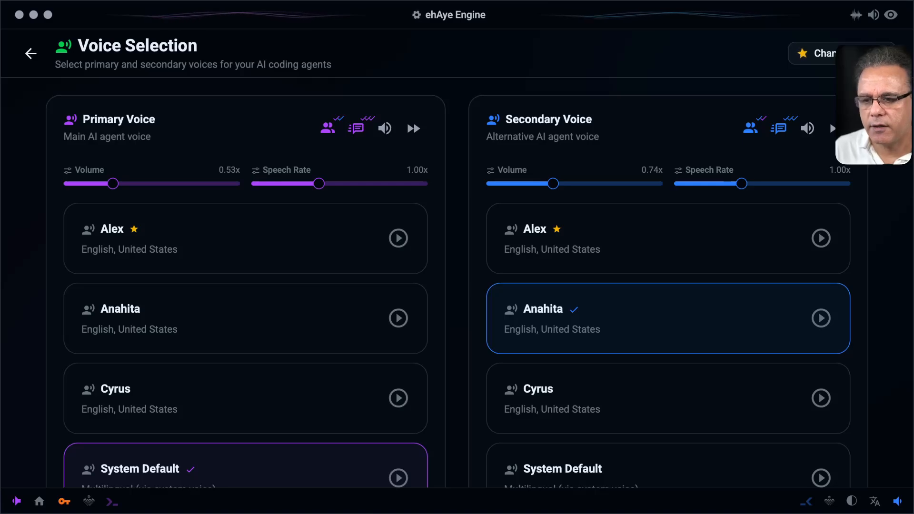
- Skip the Primary Voice's current audio forward several times
left_click(413, 129)
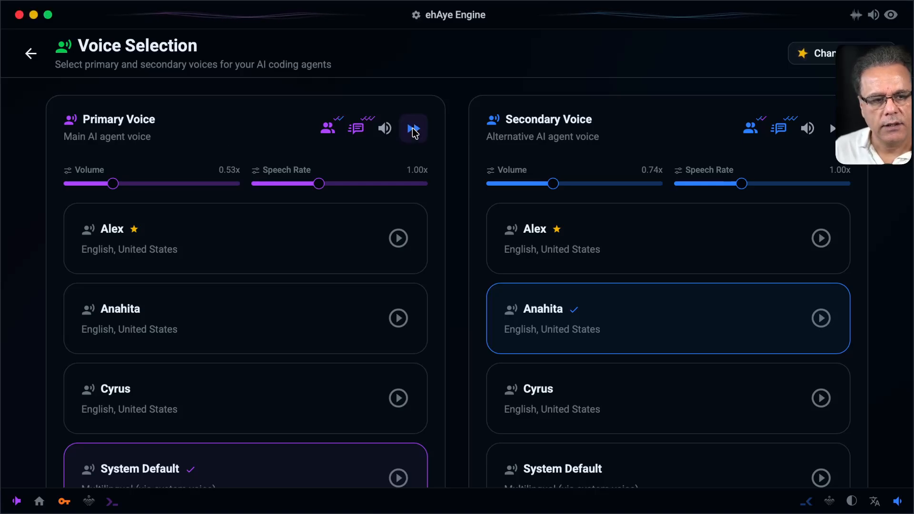
left_click(414, 131)
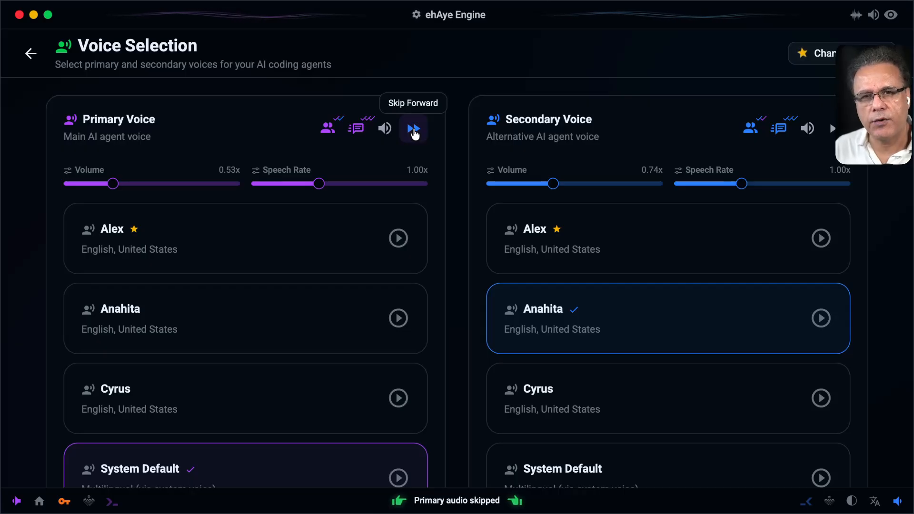
left_click(413, 131)
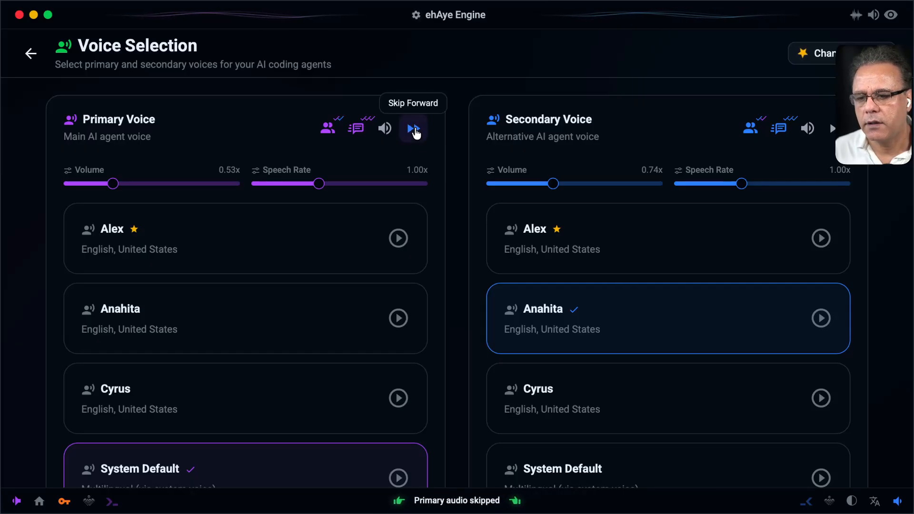
left_click(415, 132)
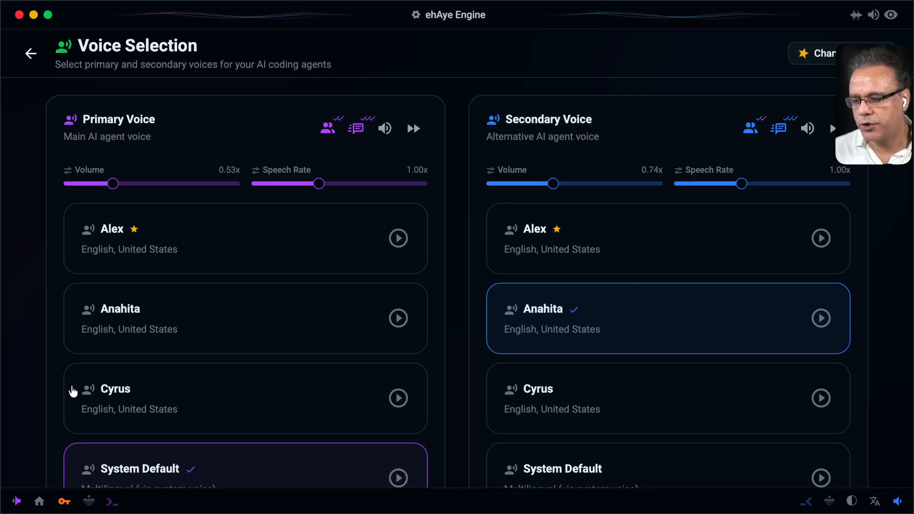
- Open AI Assistants from the home screen and run /sync and /help in the secondary agent's prompt
left_click(40, 505)
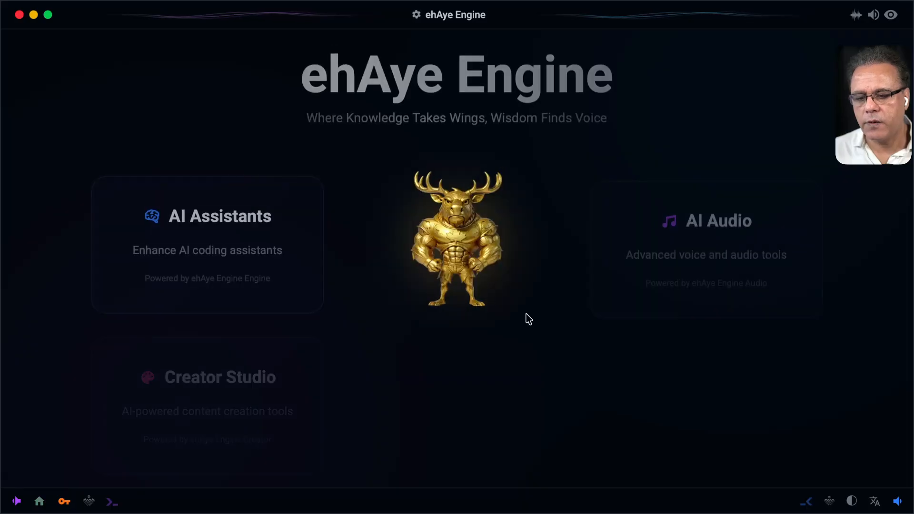
left_click(273, 214)
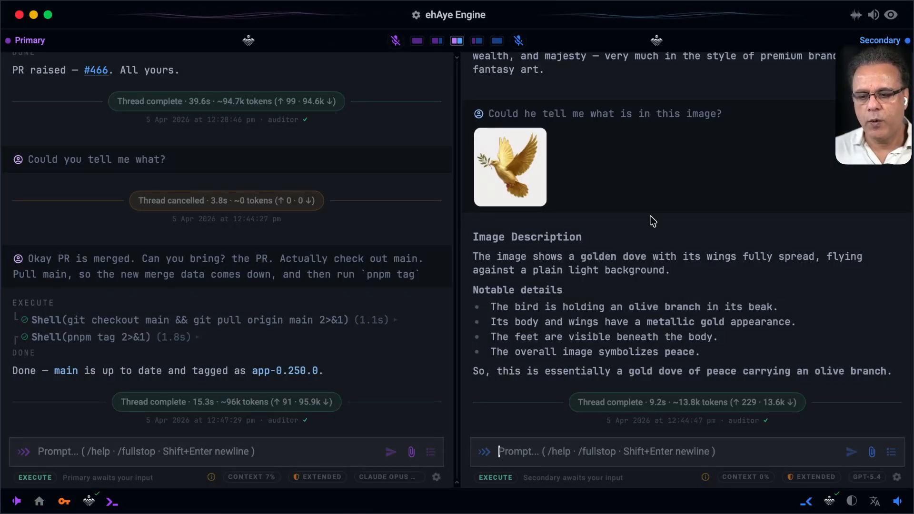
type("/sy")
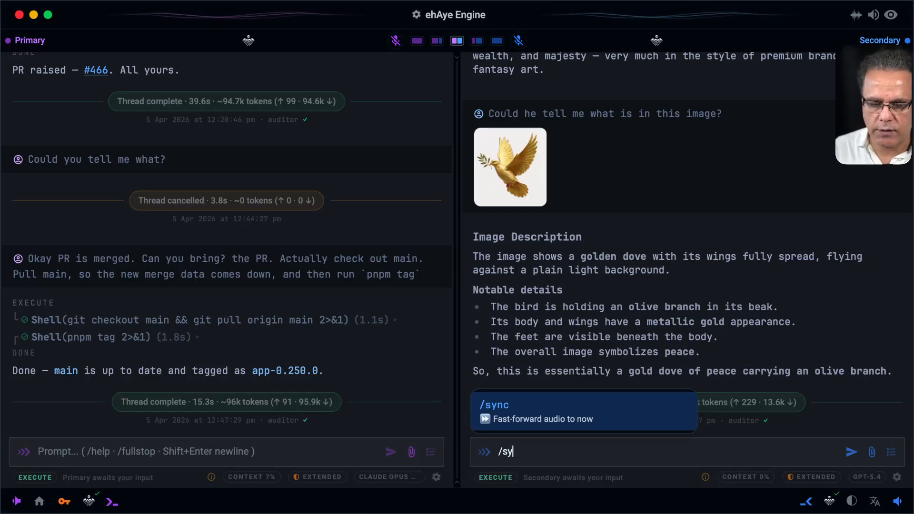
key("Return")
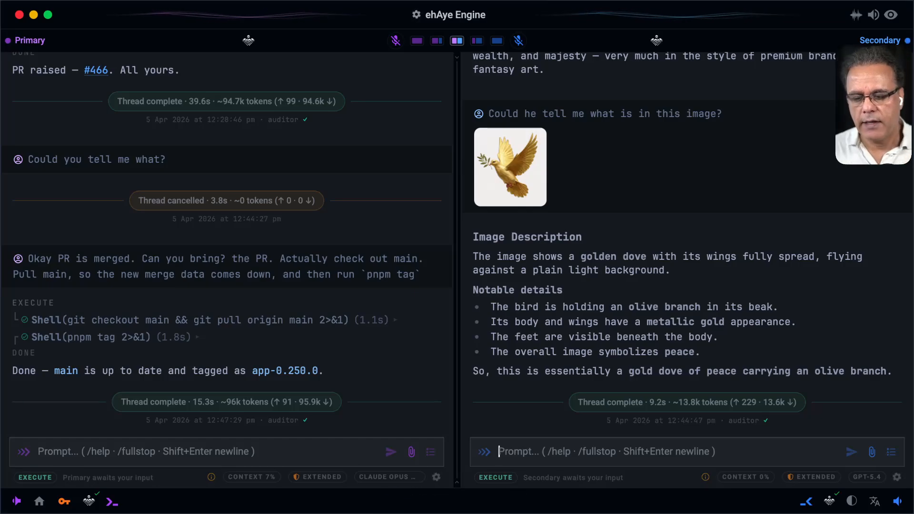
type("/he")
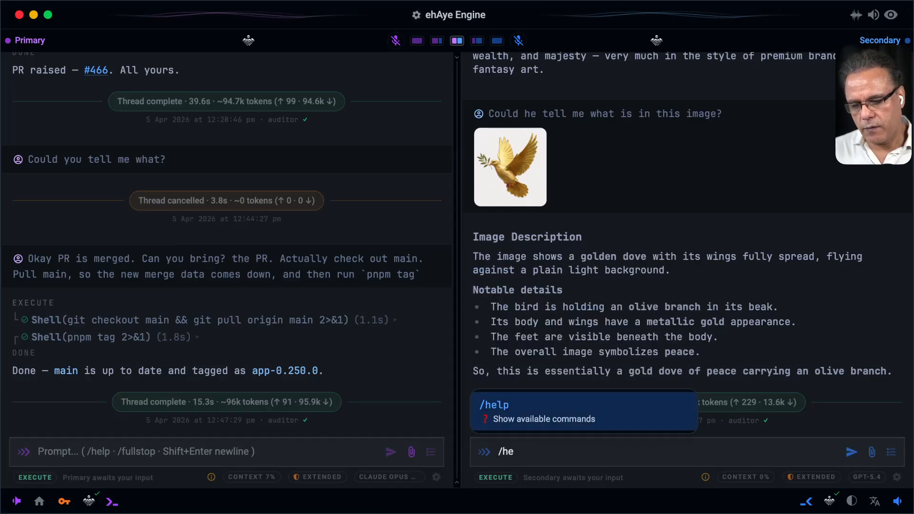
key("Return")
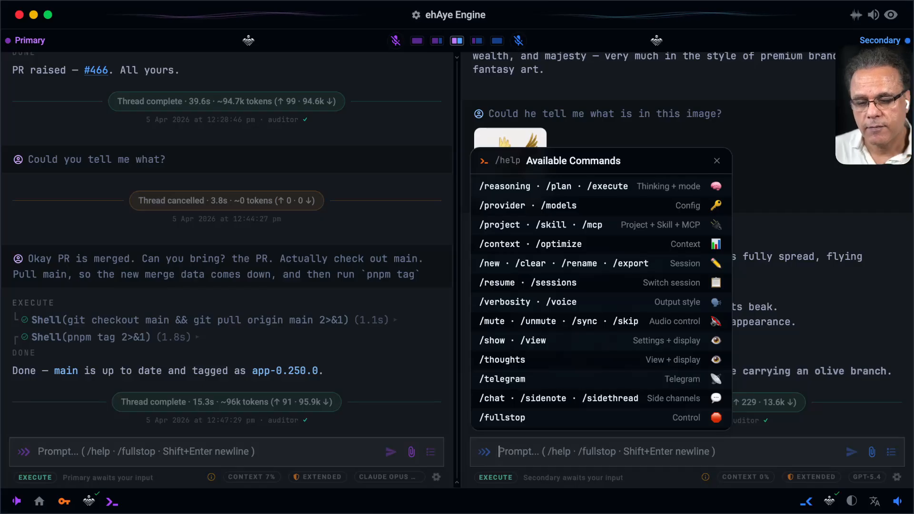
- Ask the secondary agent "/chat what is waterloo's temp now", and close the available commands list and the chat aside
type("/c")
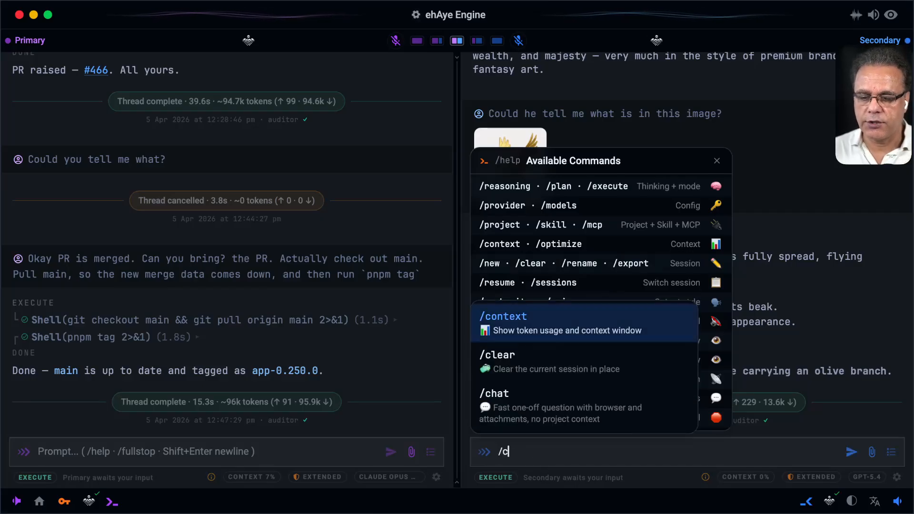
type("hat wha")
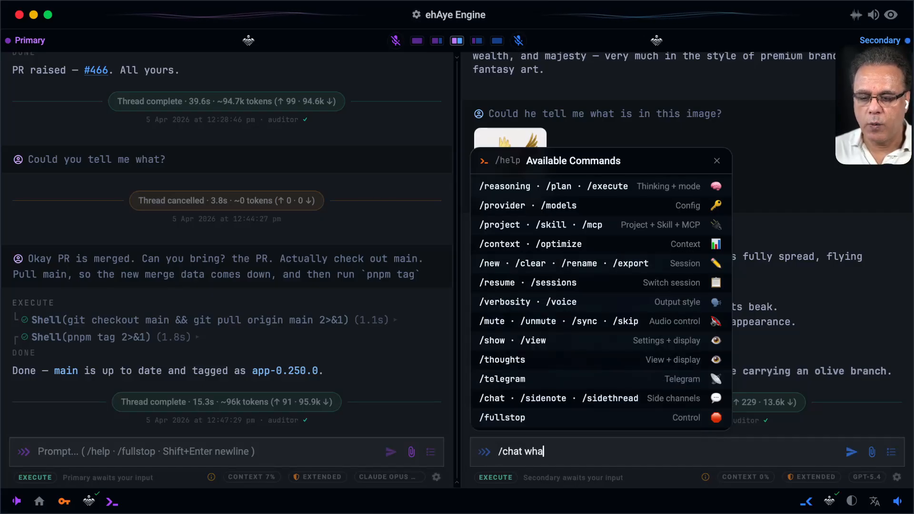
type("t is waterloo")
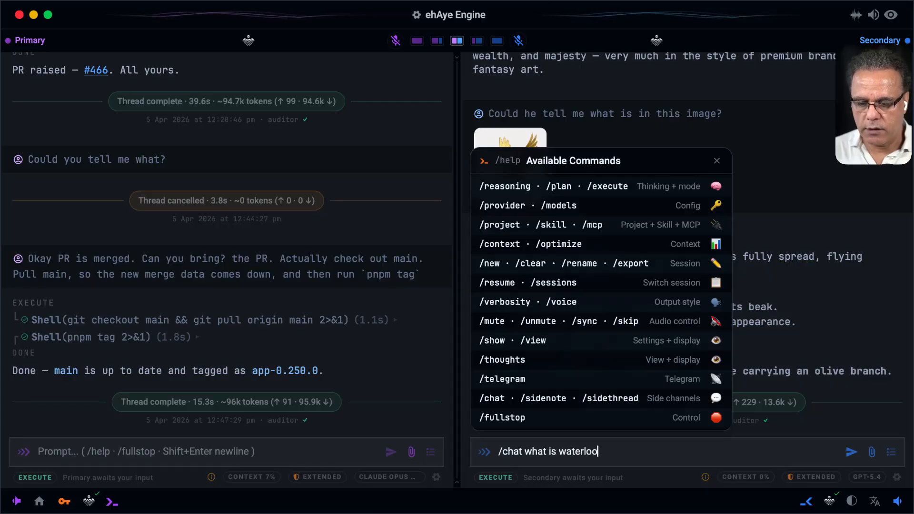
type("'s temp now")
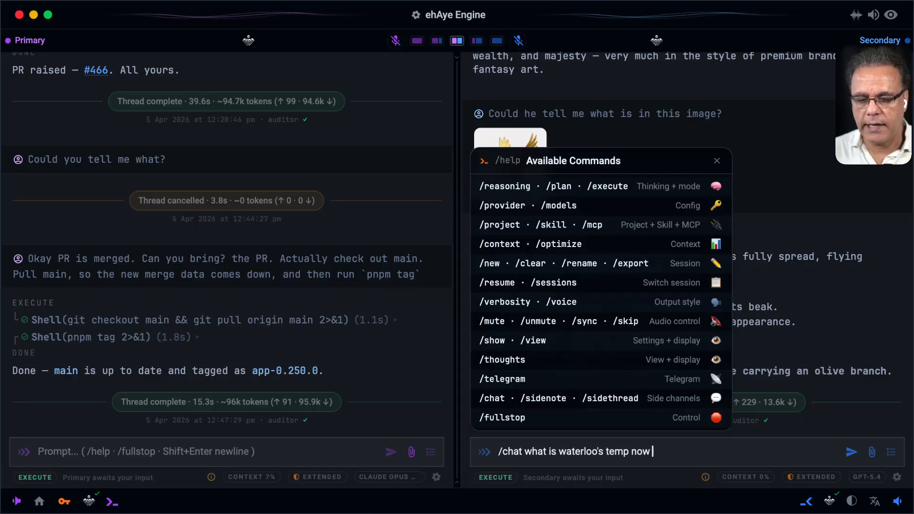
key("Return")
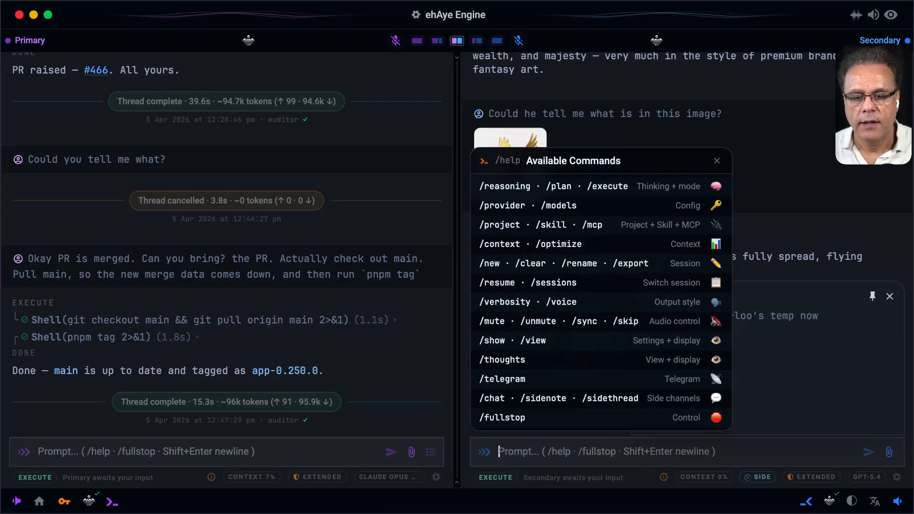
left_click(717, 160)
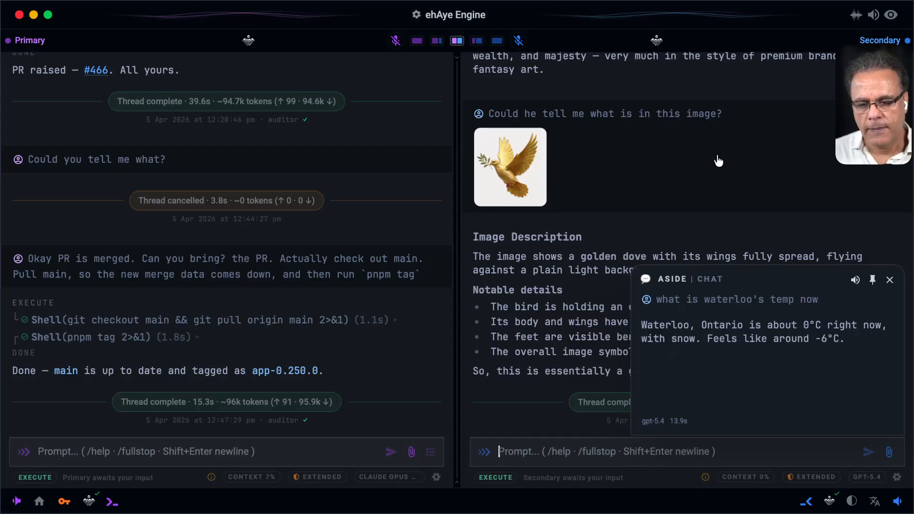
left_click(889, 282)
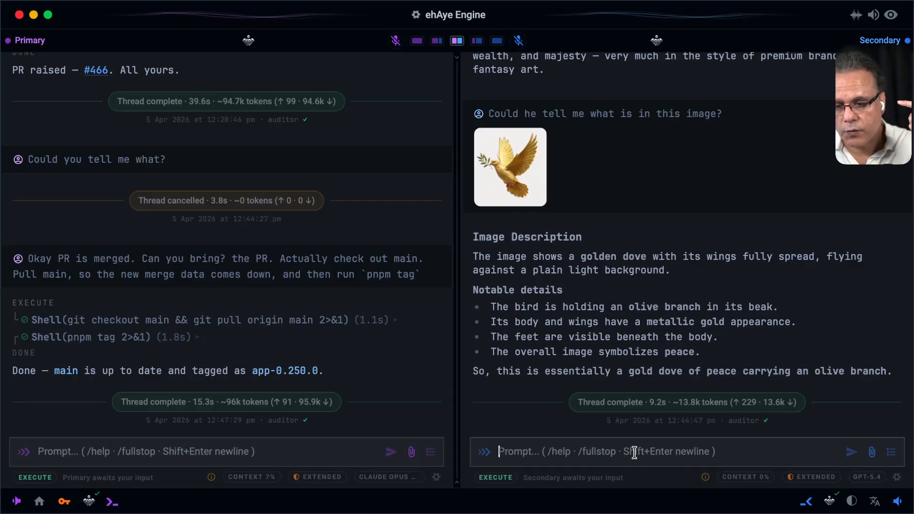
- Ask the secondary agent "/sidenote what is the project about?", read through the note aside and close it
type("/s")
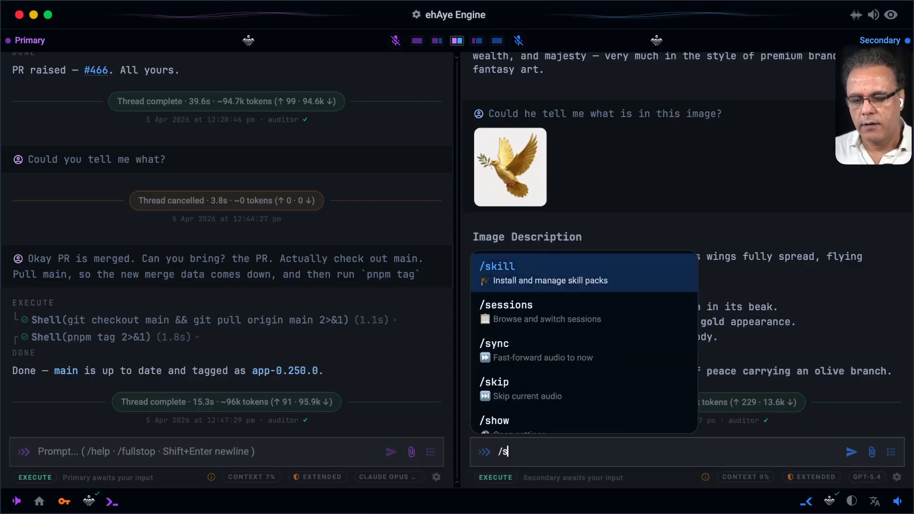
type("idenote")
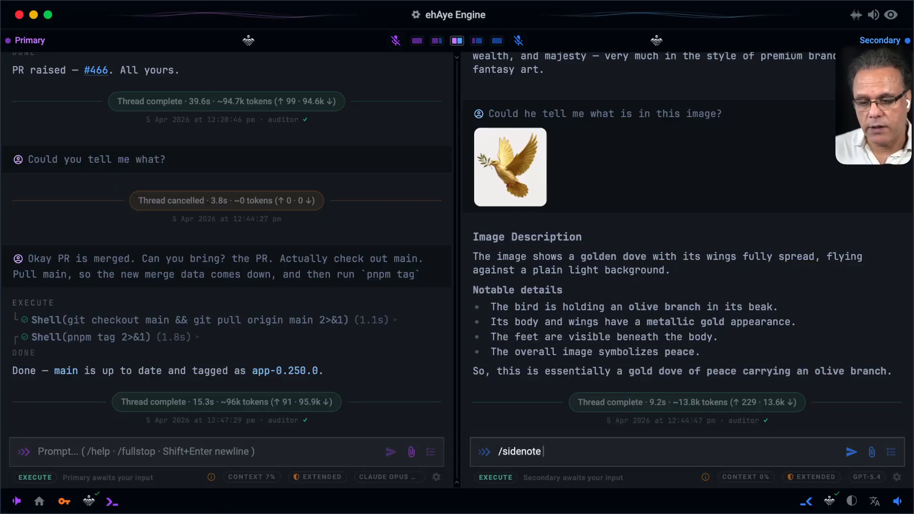
type(" what is the")
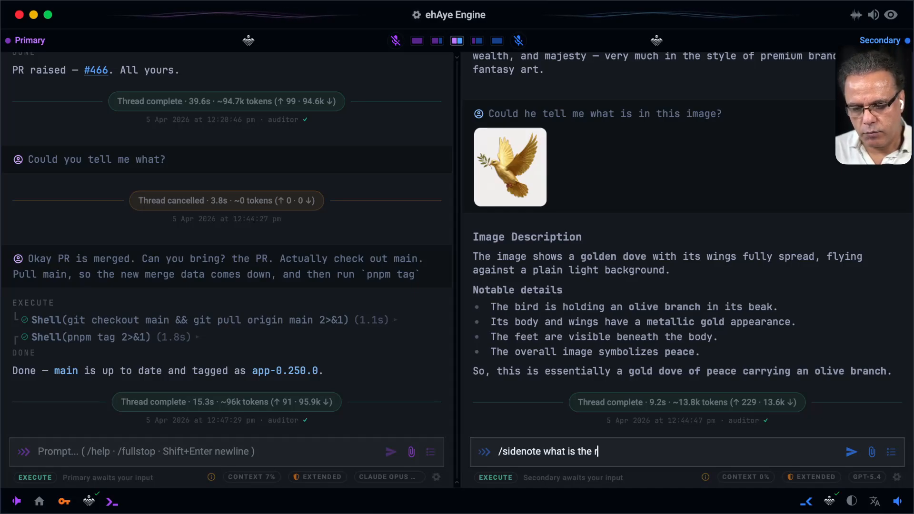
type(" projecdt abou")
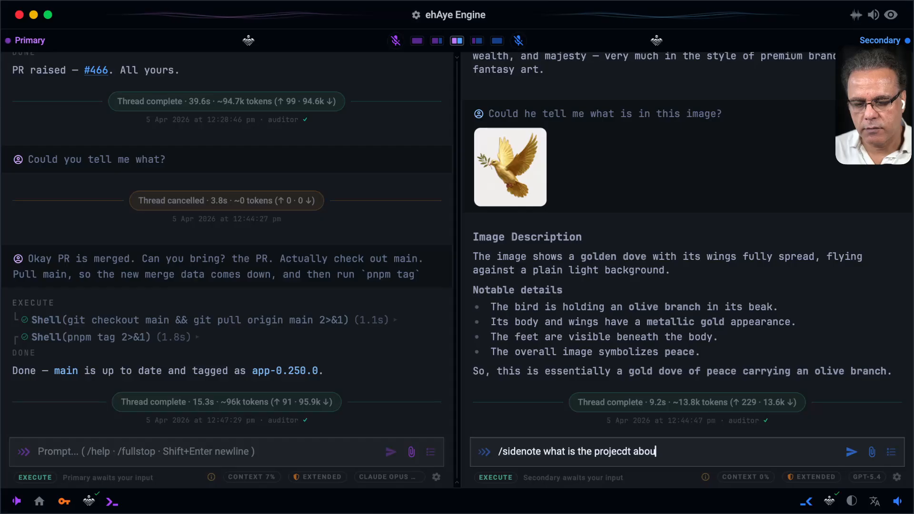
key("BackSpace")
key("BackSpace")
key("BackSpace")
key("BackSpace")
key("BackSpace")
key("BackSpace")
key("BackSpace")
type("t about?")
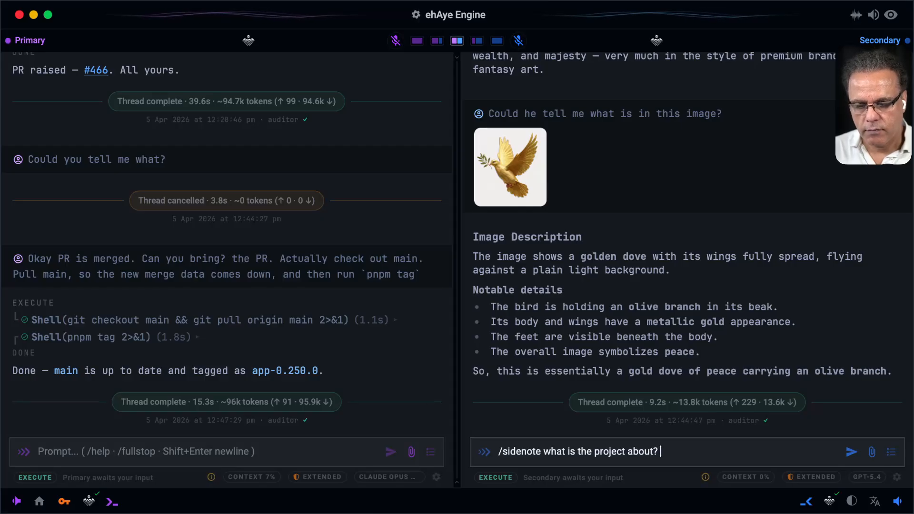
key("Return")
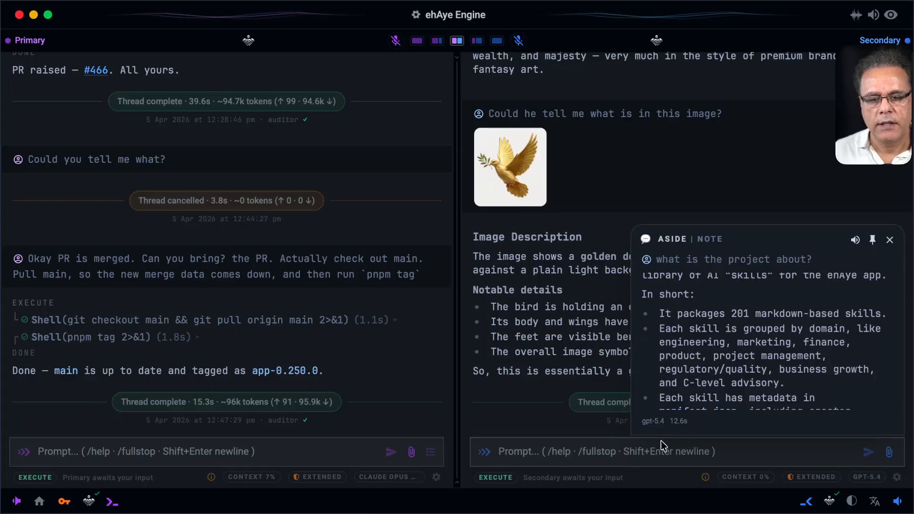
scroll(766, 325, "down", 5)
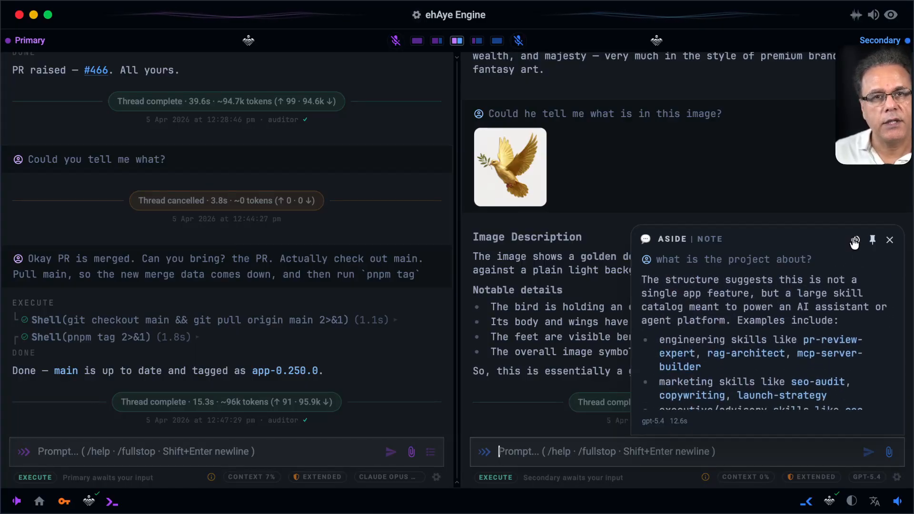
left_click(888, 240)
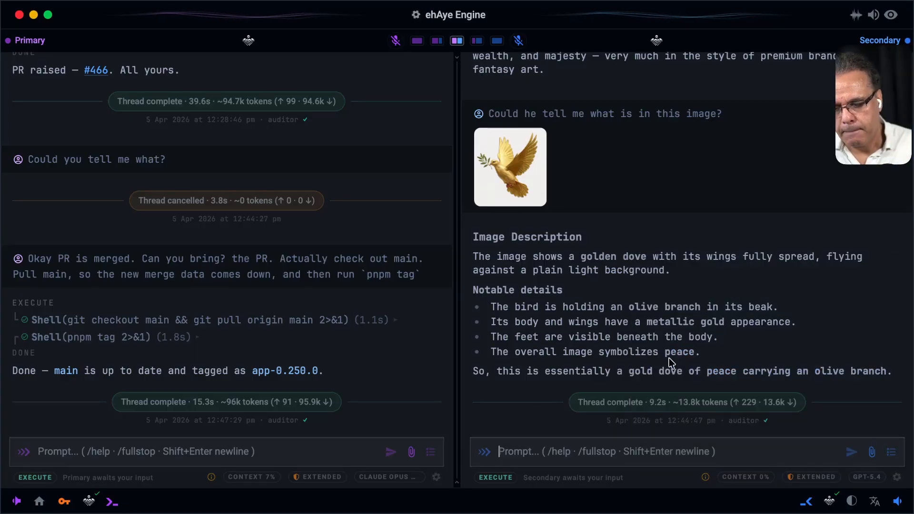
type("/sidth")
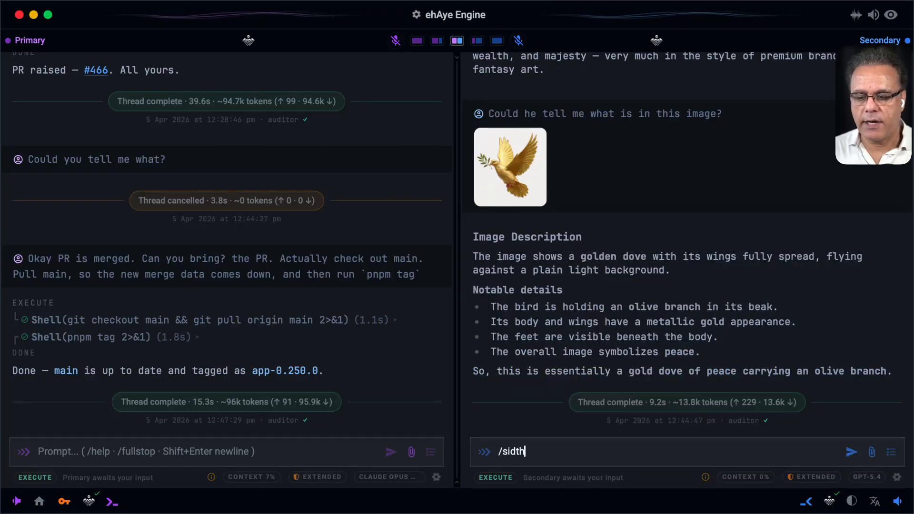
key("BackSpace")
key("BackSpace")
key("BackSpace")
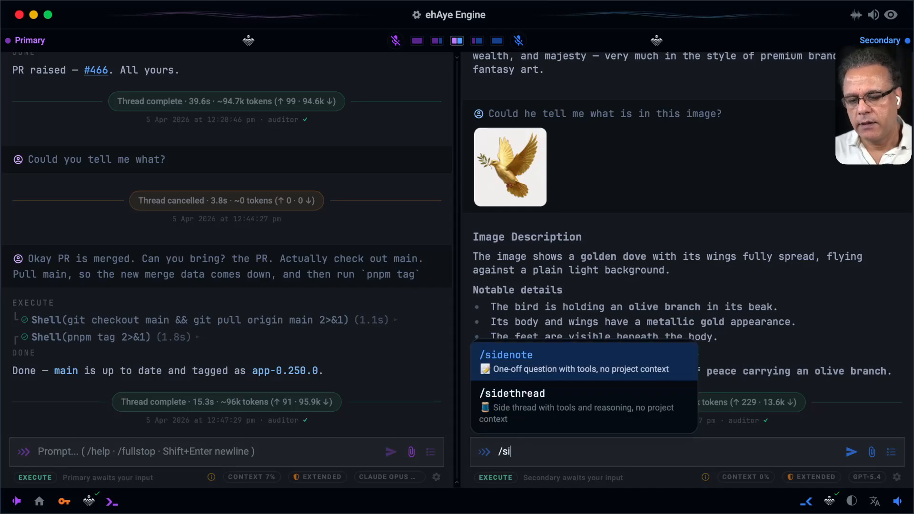
key("Down")
key("Tab")
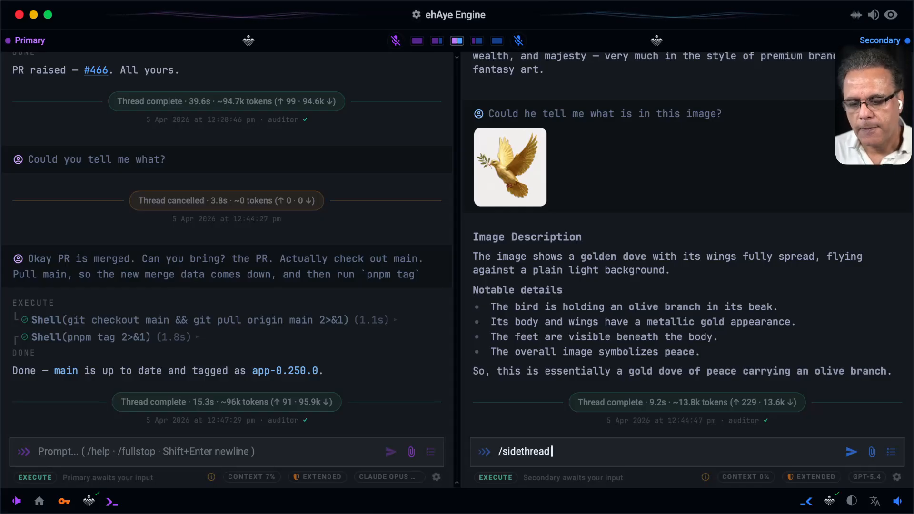
key("BackSpace")
key("BackSpace")
key("BackSpace")
key("BackSpace")
key("BackSpace")
key("BackSpace")
key("BackSpace")
key("BackSpace")
key("BackSpace")
key("BackSpace")
key("BackSpace")
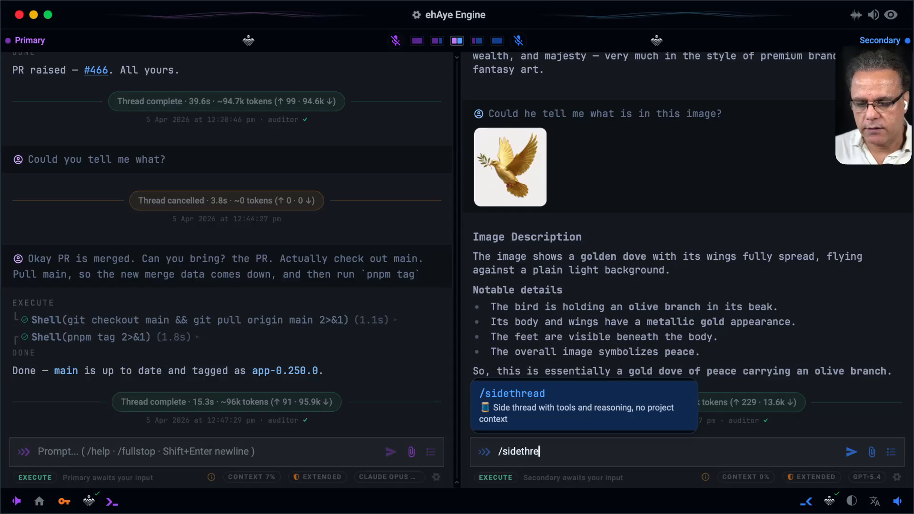
- View the secondary agent's model configuration from its model indicator and again with the /models command, closing it each time
type("/")
key("Down")
key("Down")
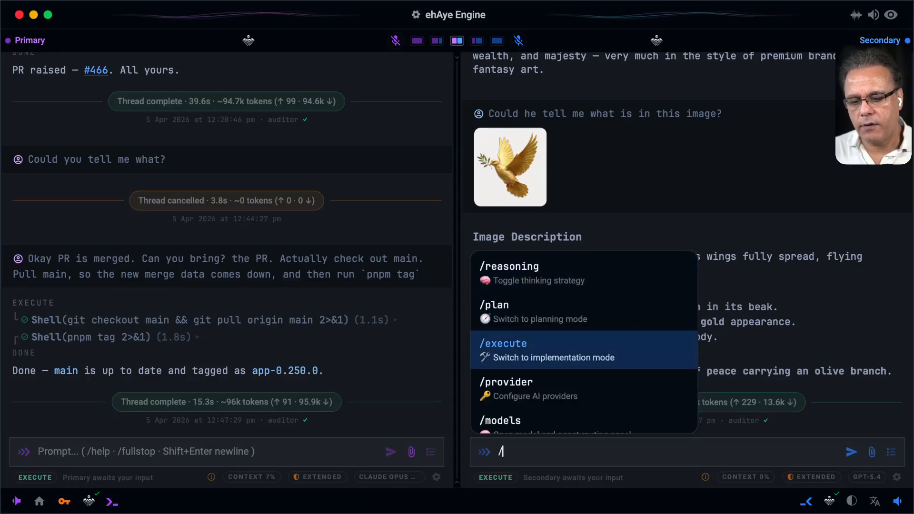
type("mo")
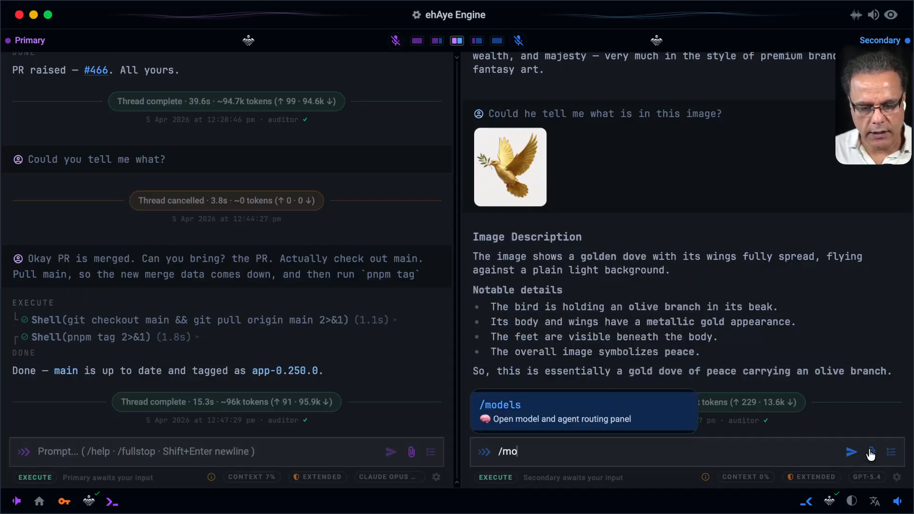
left_click(867, 478)
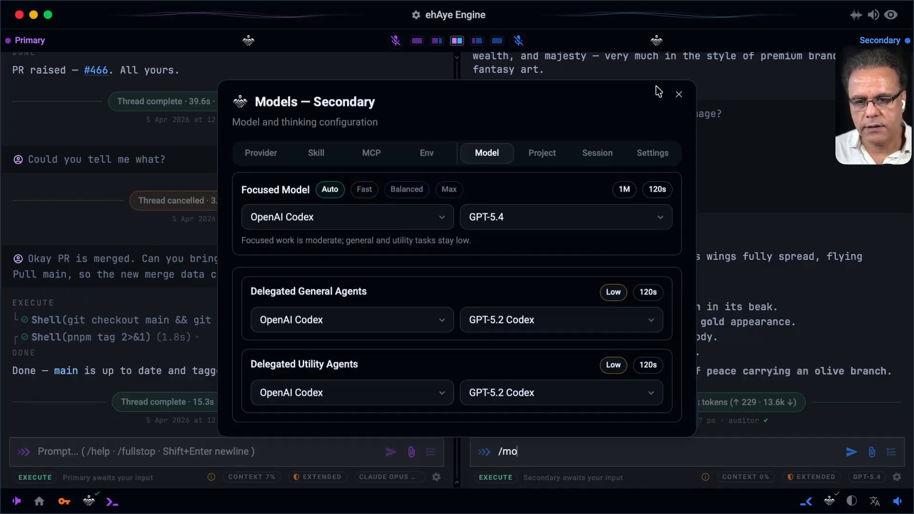
left_click(679, 94)
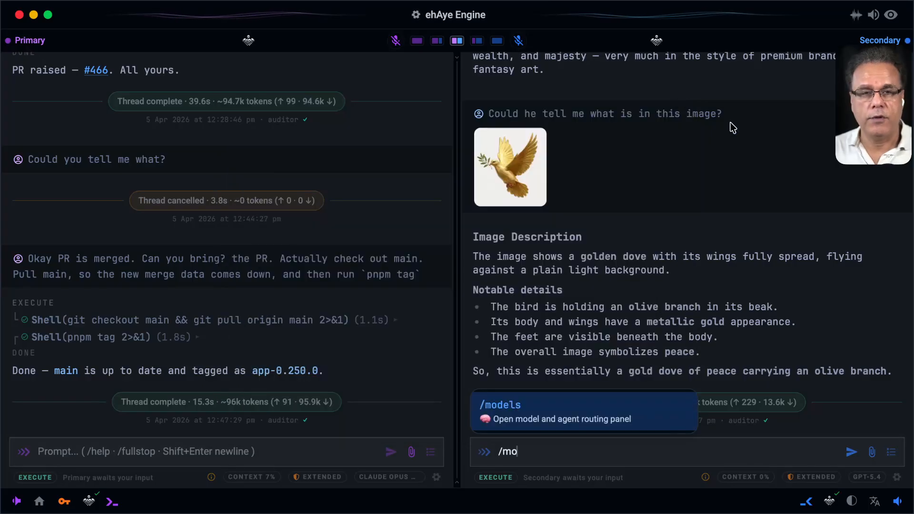
type("dels")
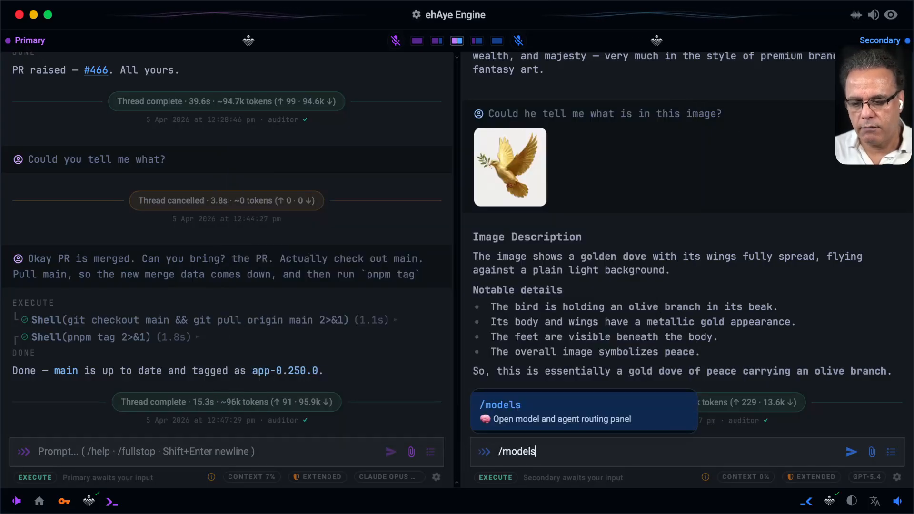
key("Return")
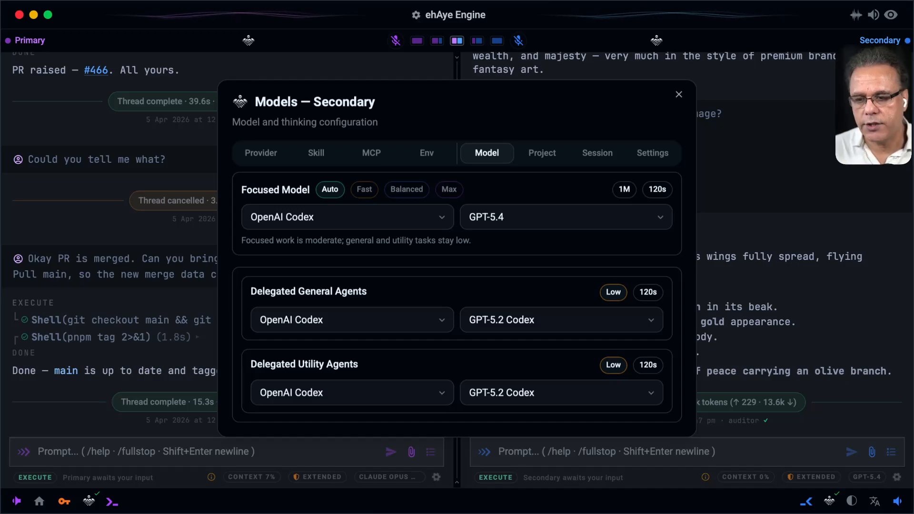
left_click(679, 95)
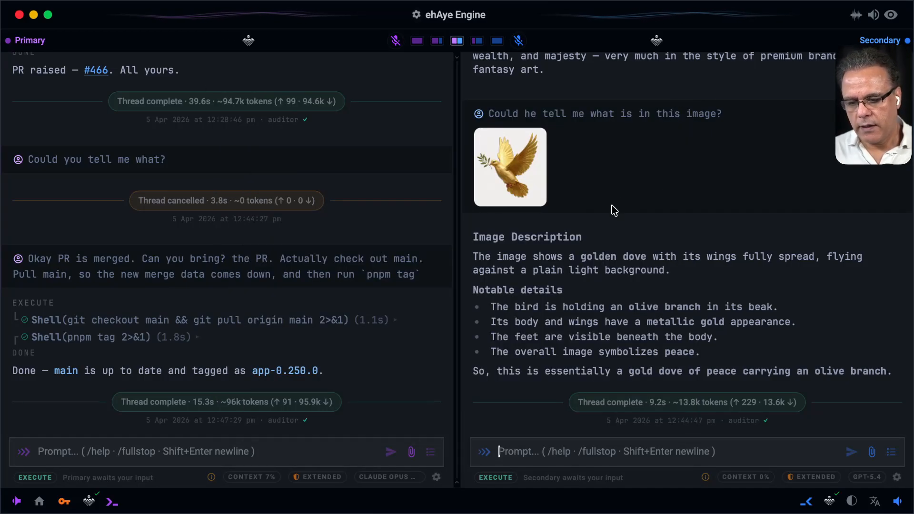
- Start a new session for both the secondary and the primary agent with the /new command
type("/ne")
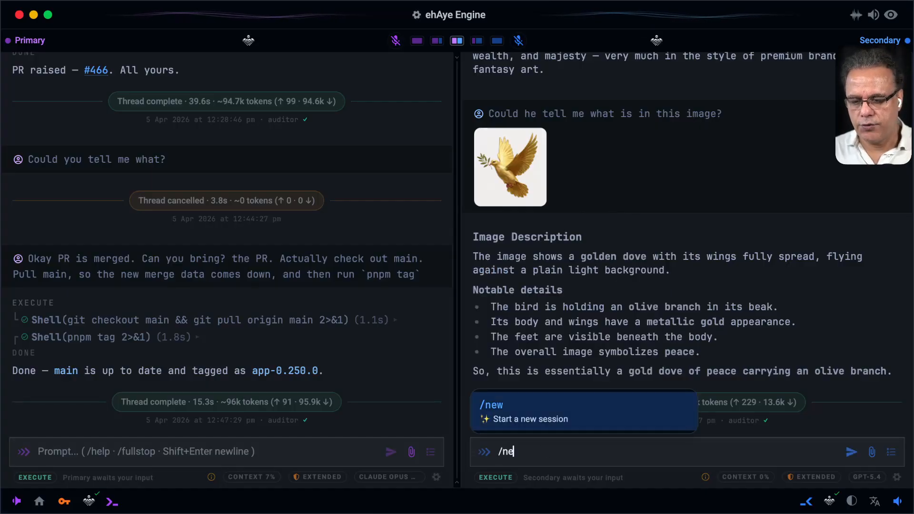
key("Return")
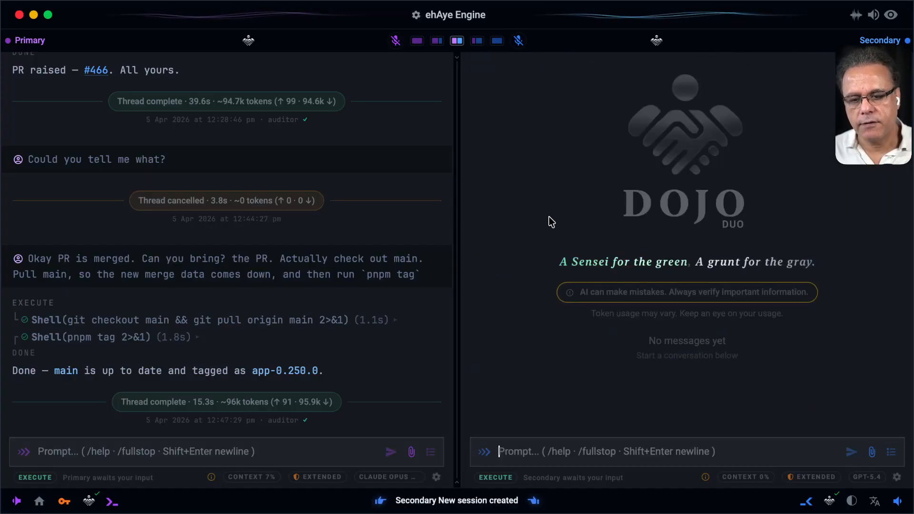
type("/n")
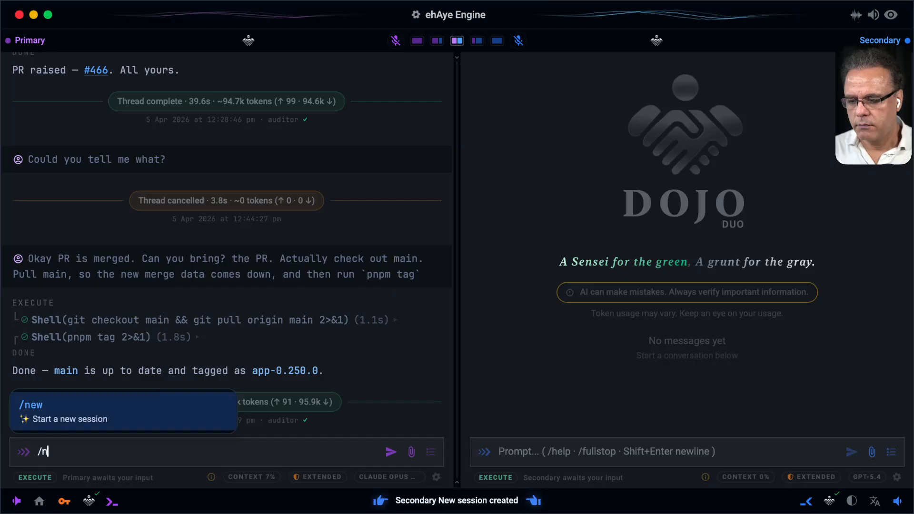
key("Return")
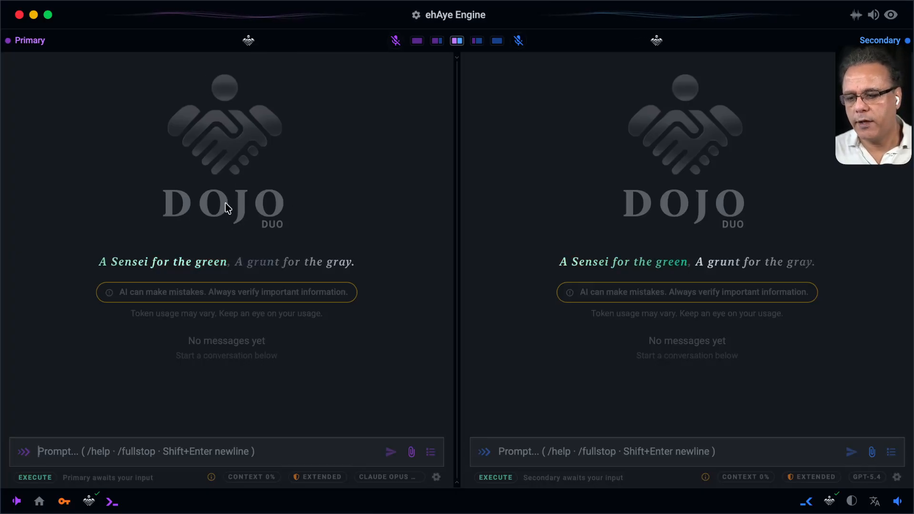
- Switch the secondary side to a terminal, view OpenCode's advanced install options and launch OpenCode in the ehAyeEngine project with default permissions
left_click(807, 505)
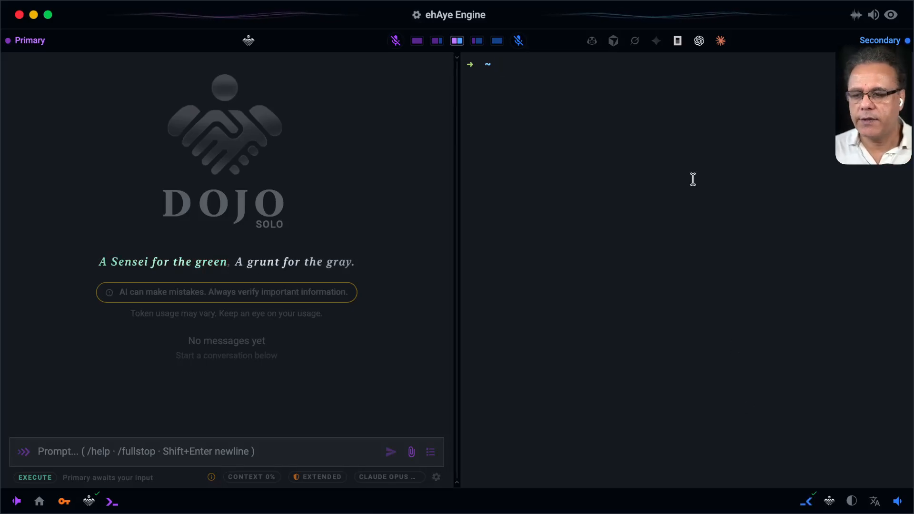
left_click(678, 43)
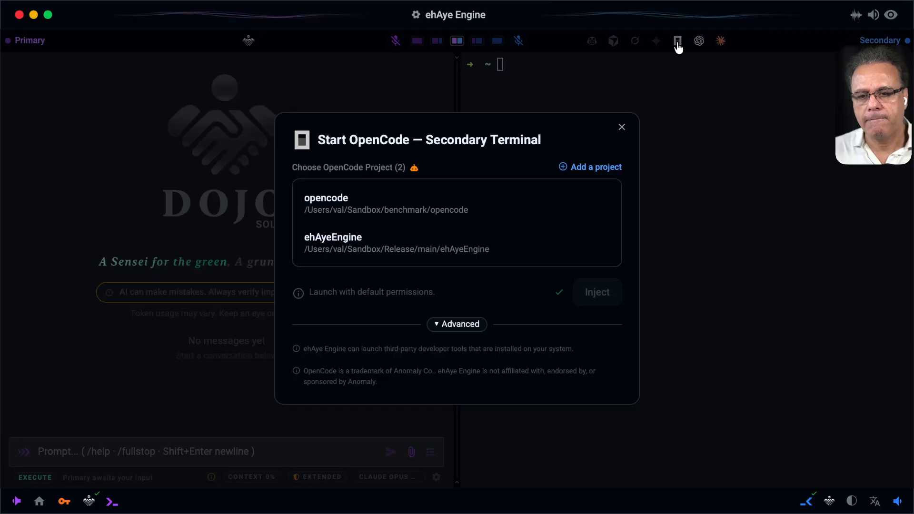
left_click(456, 328)
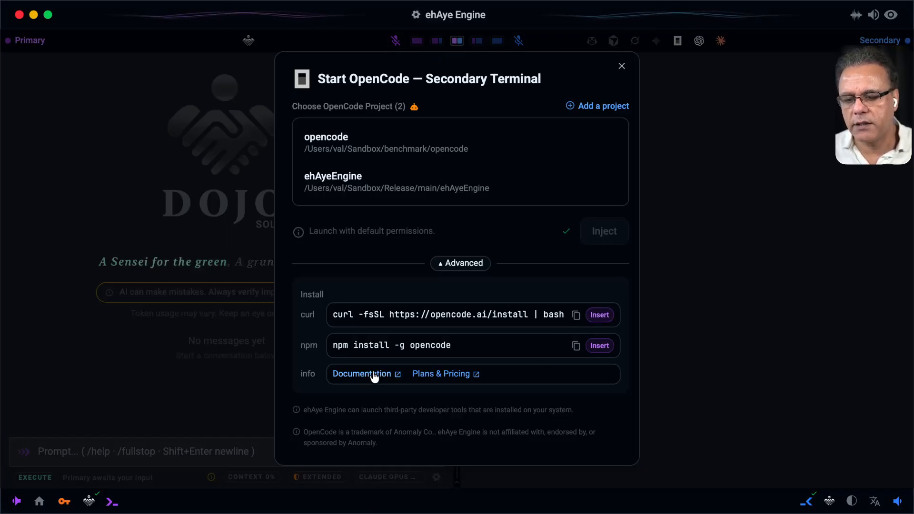
left_click(466, 270)
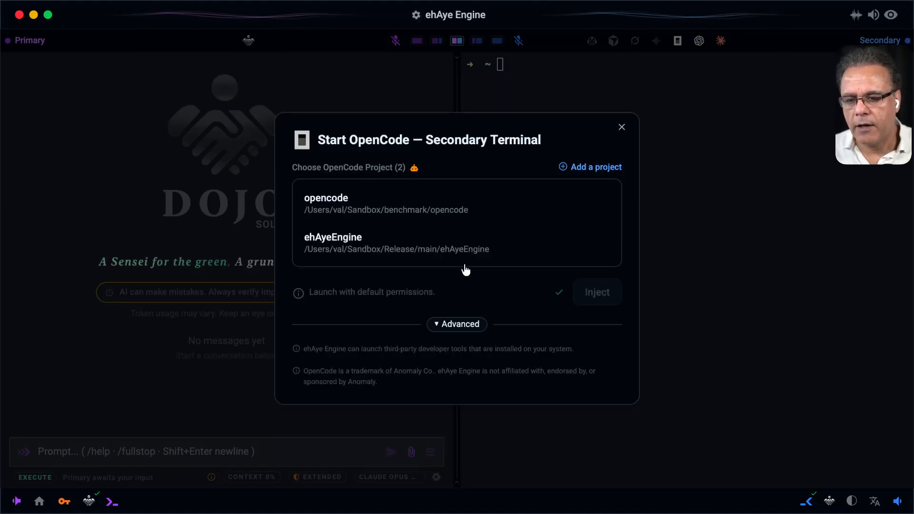
left_click(385, 245)
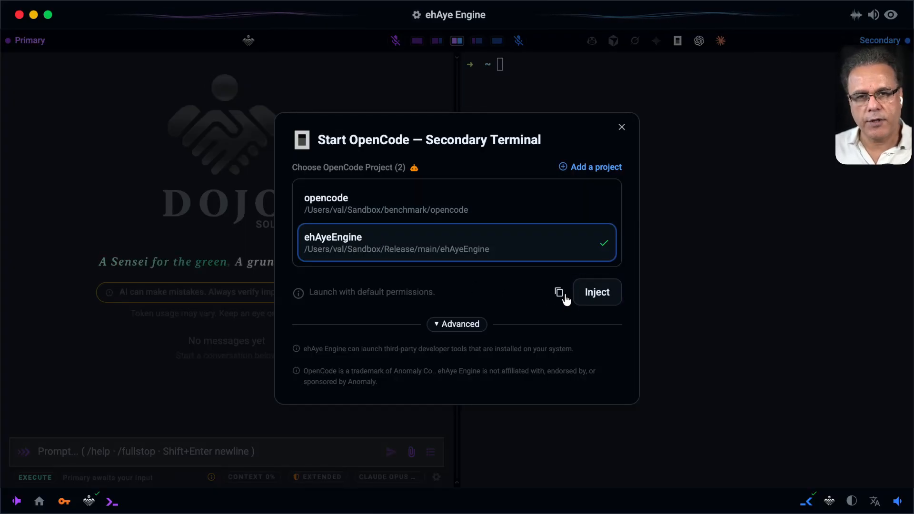
left_click(597, 293)
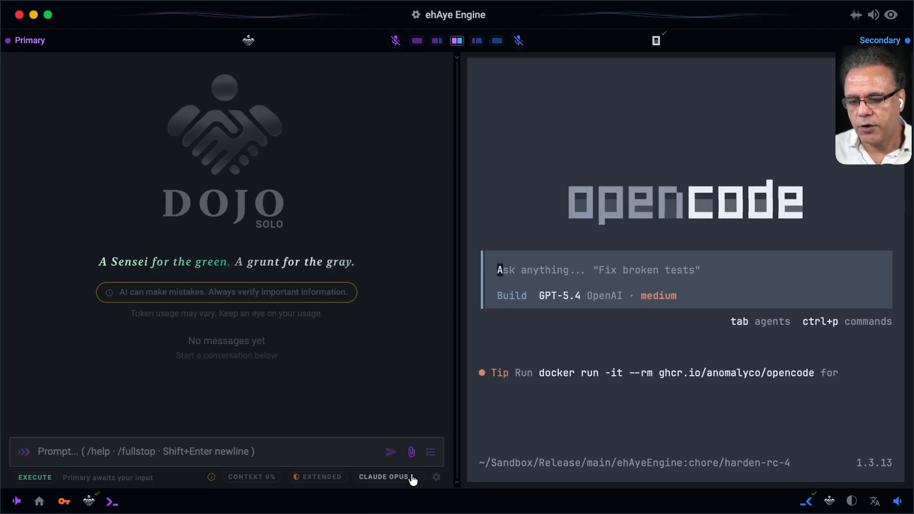
- Set the primary agent's Focused Model to OpenAI Codex with GPT-5.4 and recheck its model configuration
left_click(397, 478)
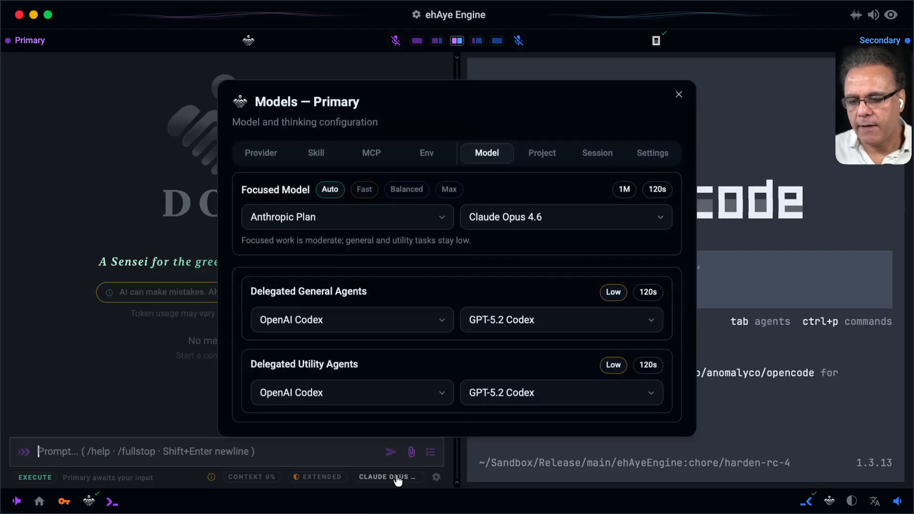
left_click(353, 224)
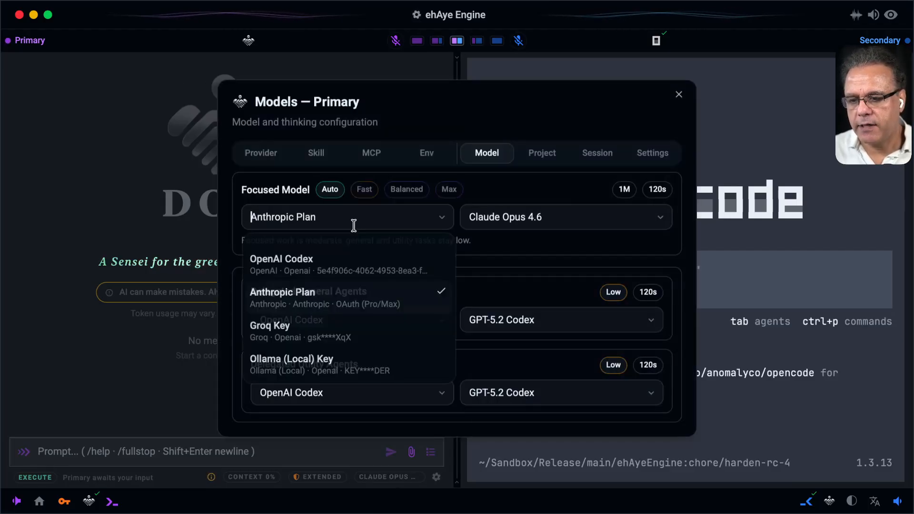
left_click(341, 265)
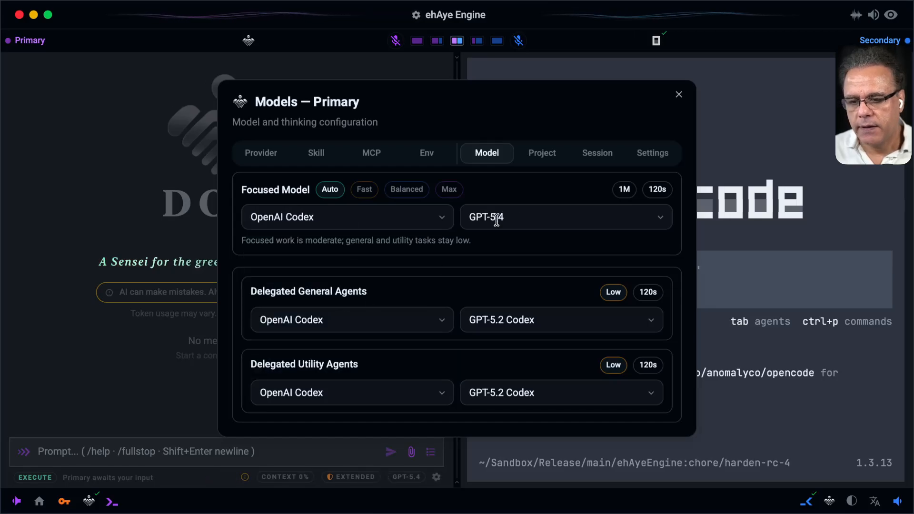
left_click(680, 95)
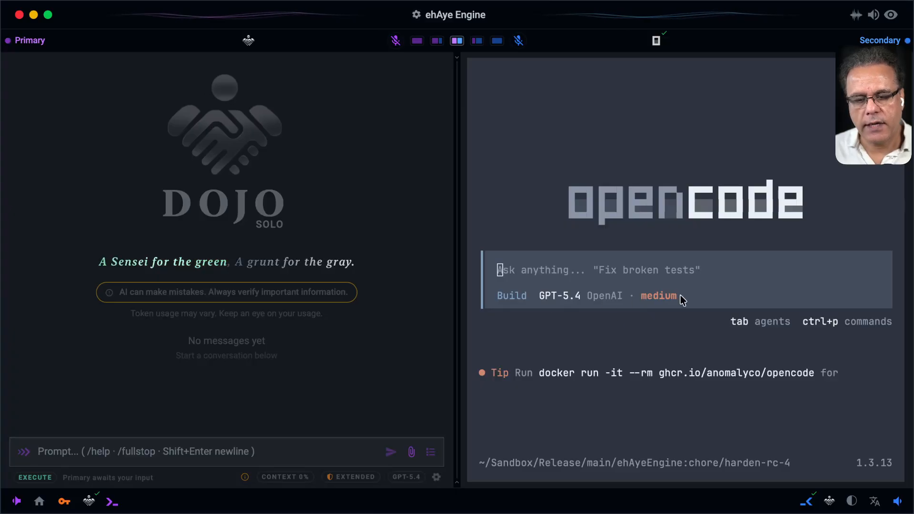
left_click(399, 480)
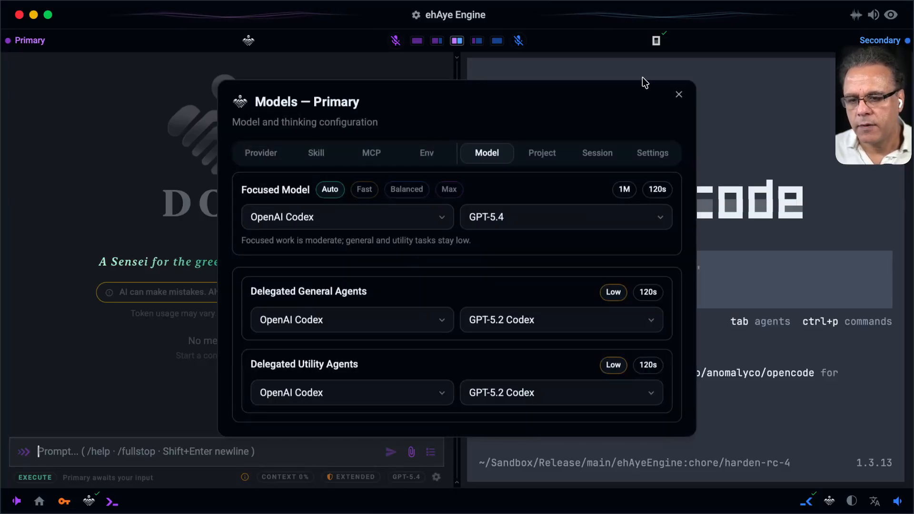
left_click(679, 94)
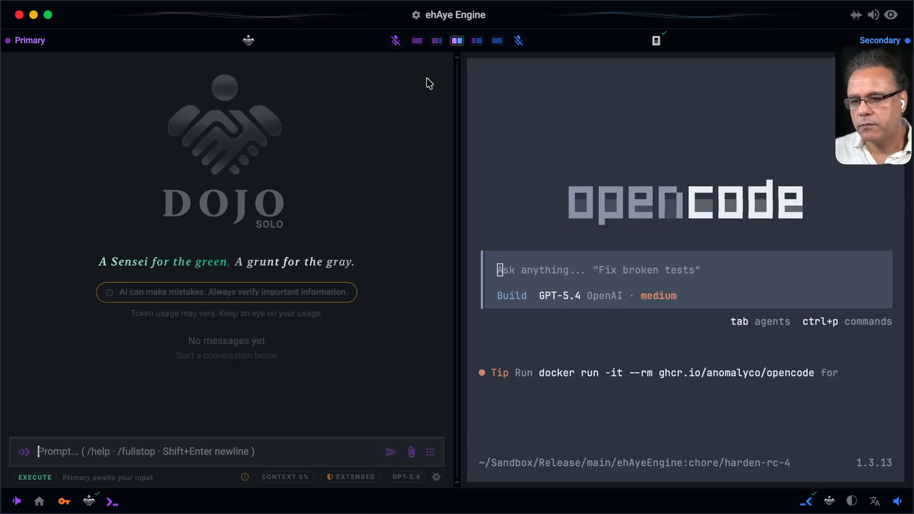
- Start voice input on the primary side, move it to the secondary and back, and set it from Solo to Duo
left_click(396, 41)
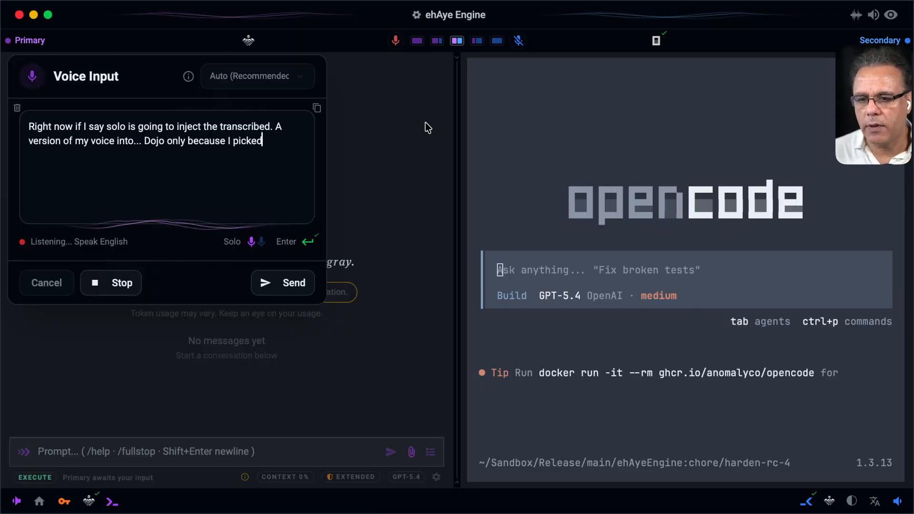
left_click(518, 41)
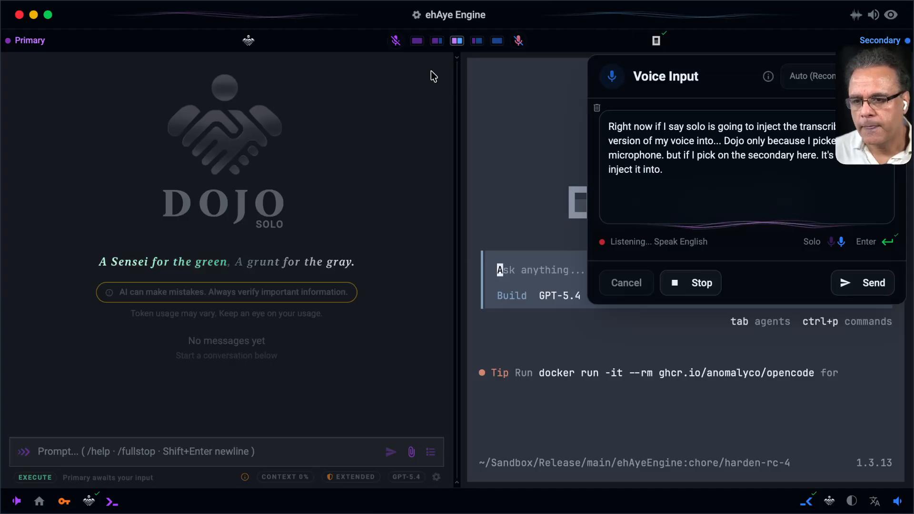
left_click(395, 41)
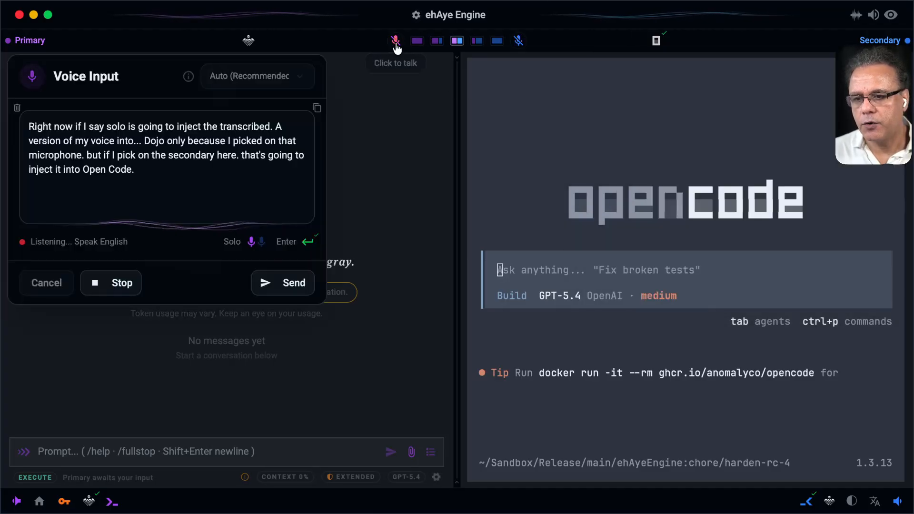
left_click(260, 241)
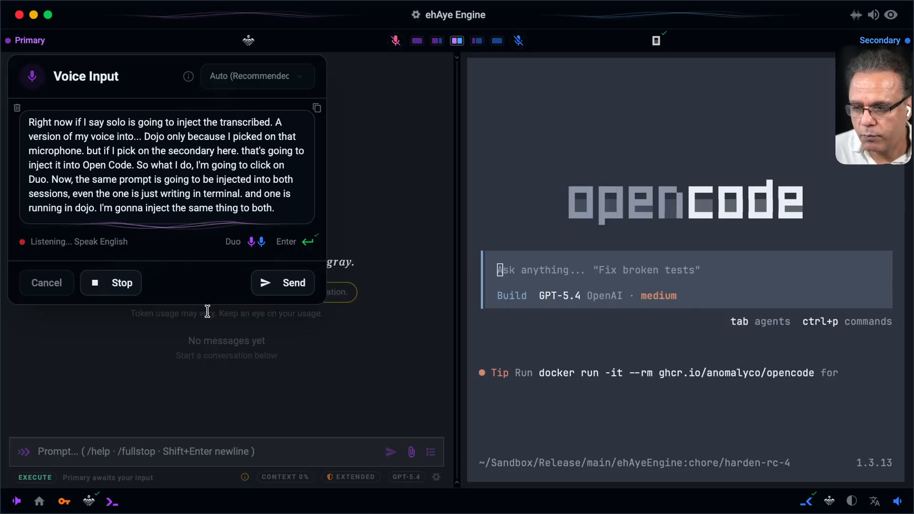
- Clear the voice transcript, dictate "Could you find the temperature for Washington, D.C. and put it in a nice table for me?" and send it
left_click(121, 284)
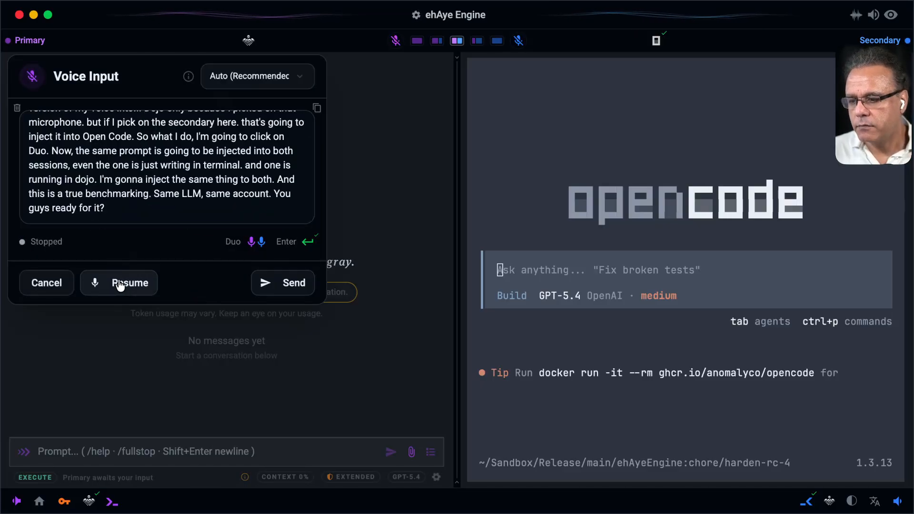
left_click(17, 108)
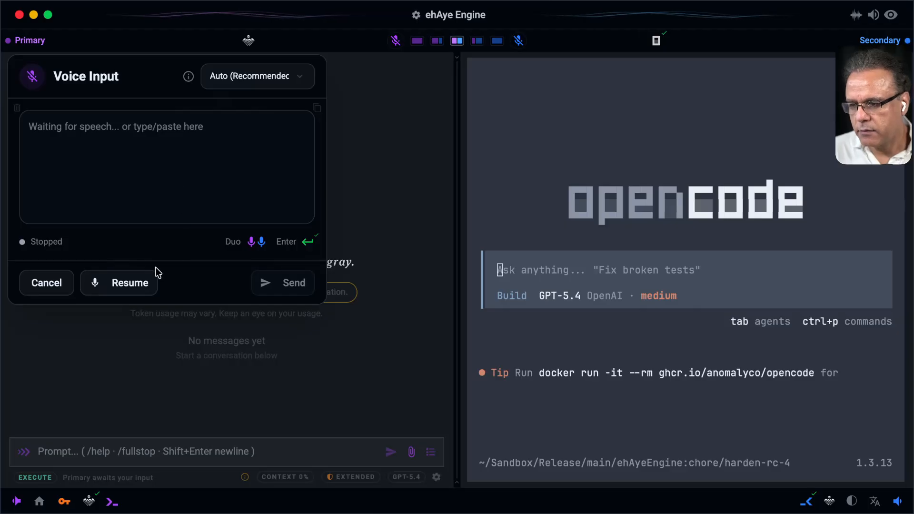
left_click(130, 284)
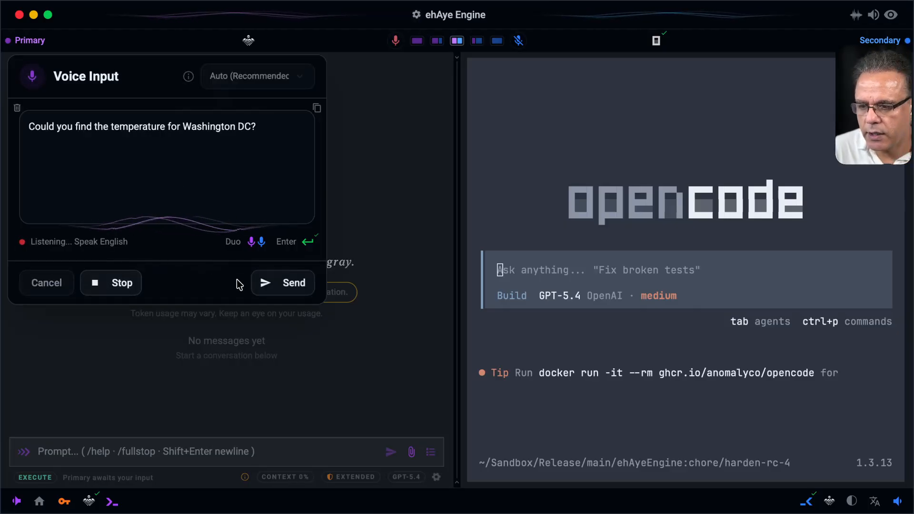
left_click(287, 283)
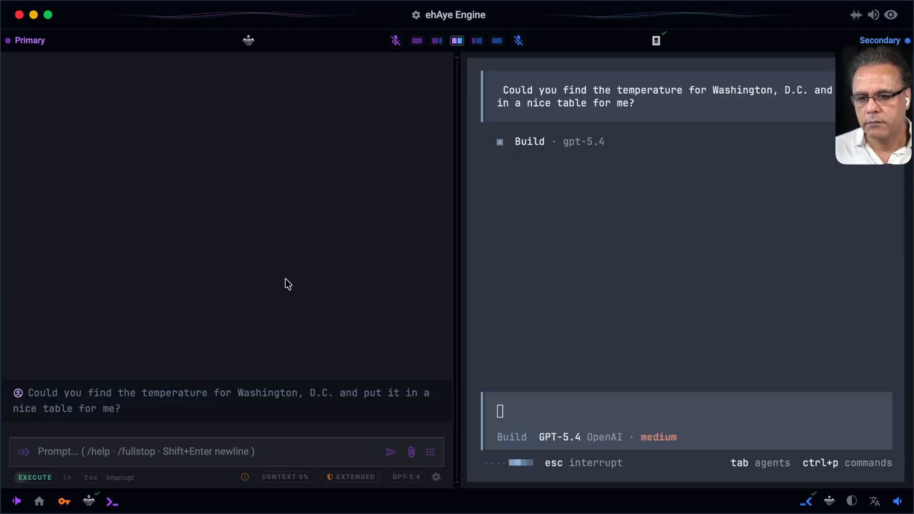
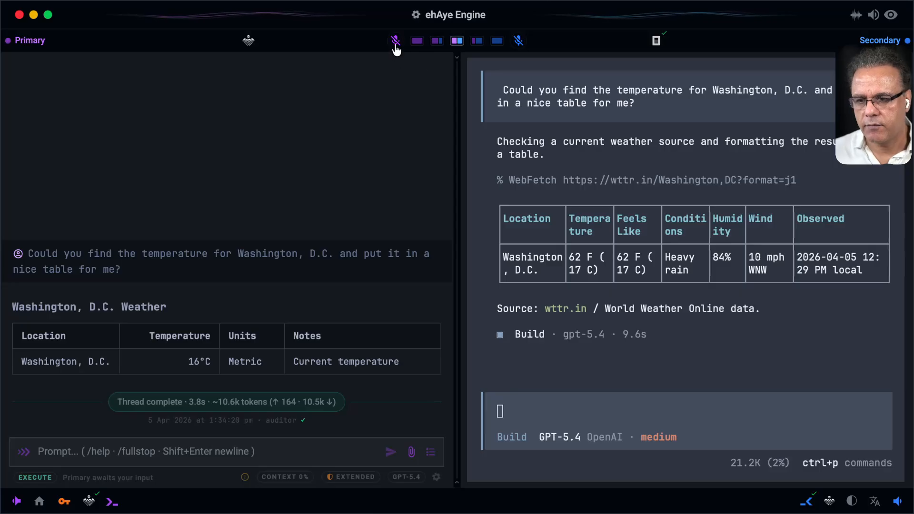
- Dictate and send two Duo prompts: Ottawa's temperature, and a combined table of Toronto, Tokyo and Beijing via the cheapest agent plus Austin directly
left_click(396, 43)
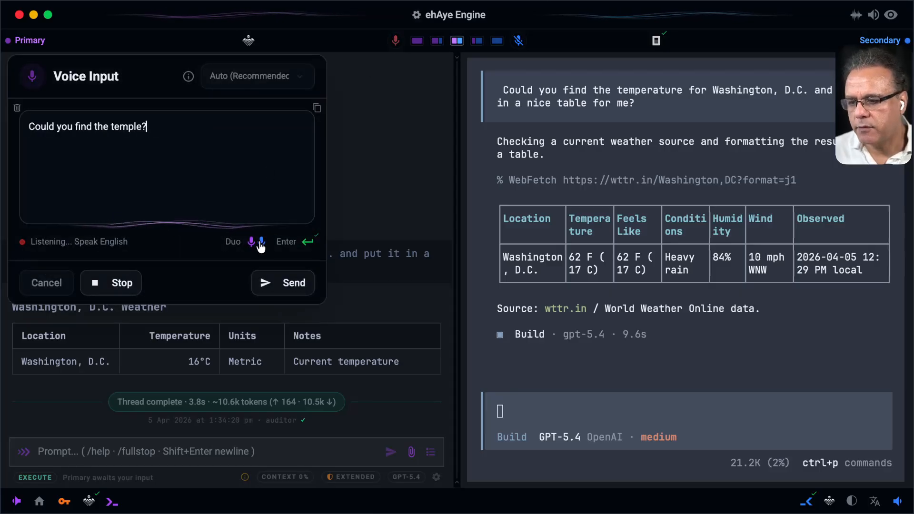
left_click(286, 284)
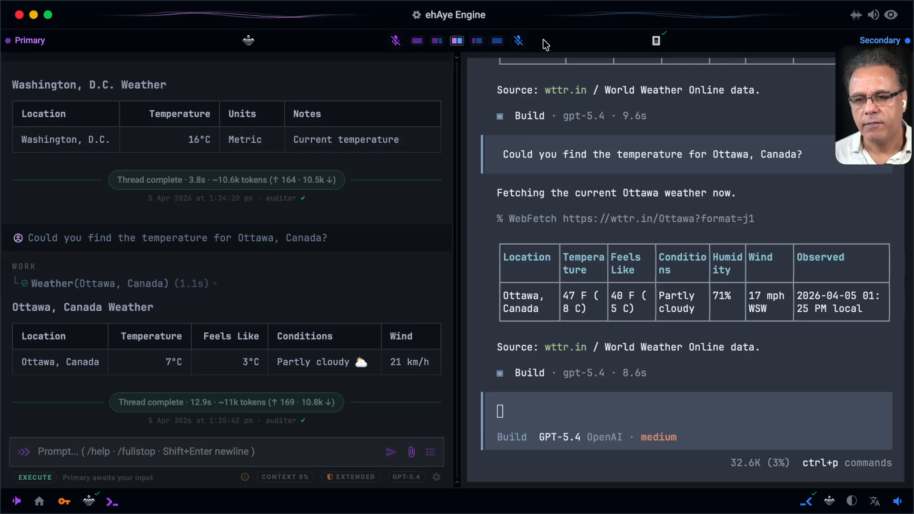
left_click(395, 42)
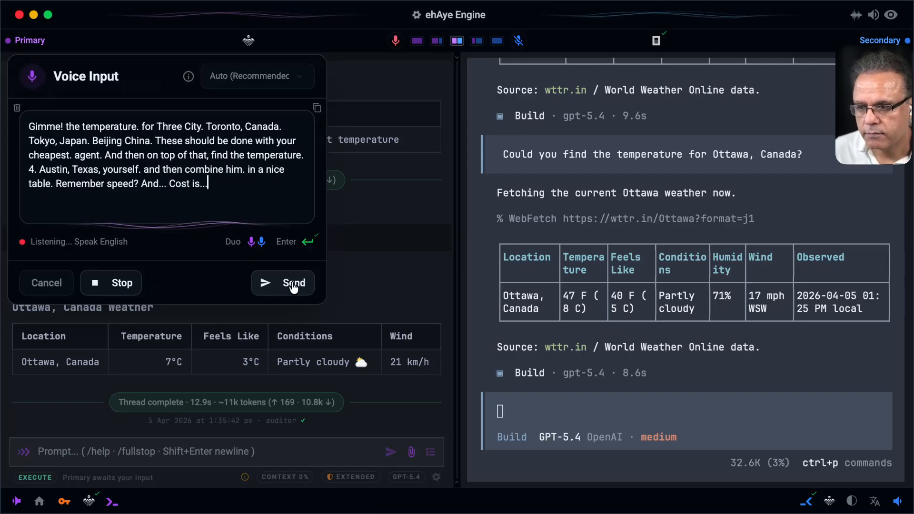
left_click(293, 284)
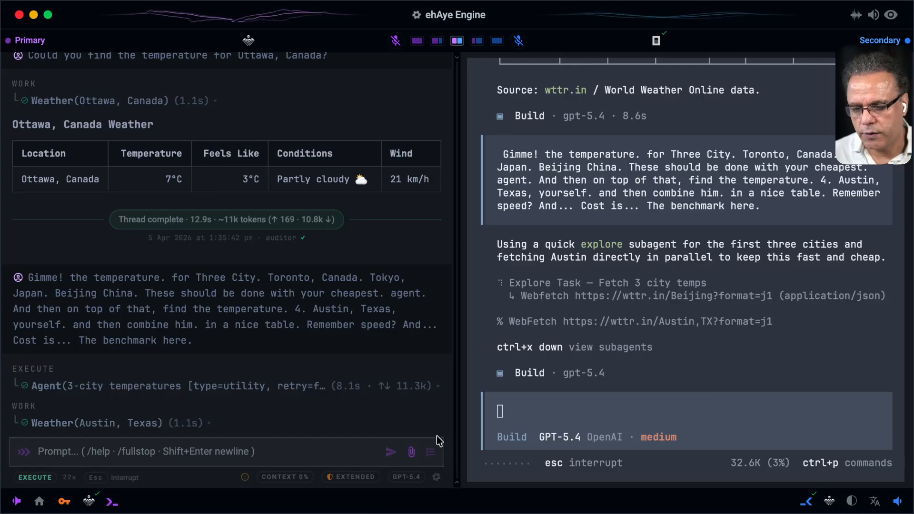
- Open the primary side's to-do list, toggle its pin setting and hide the list
left_click(431, 453)
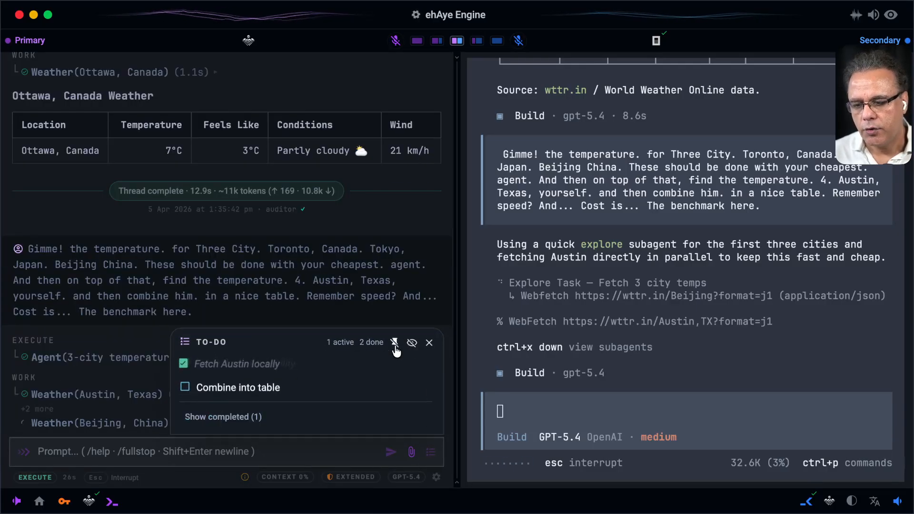
left_click(395, 344)
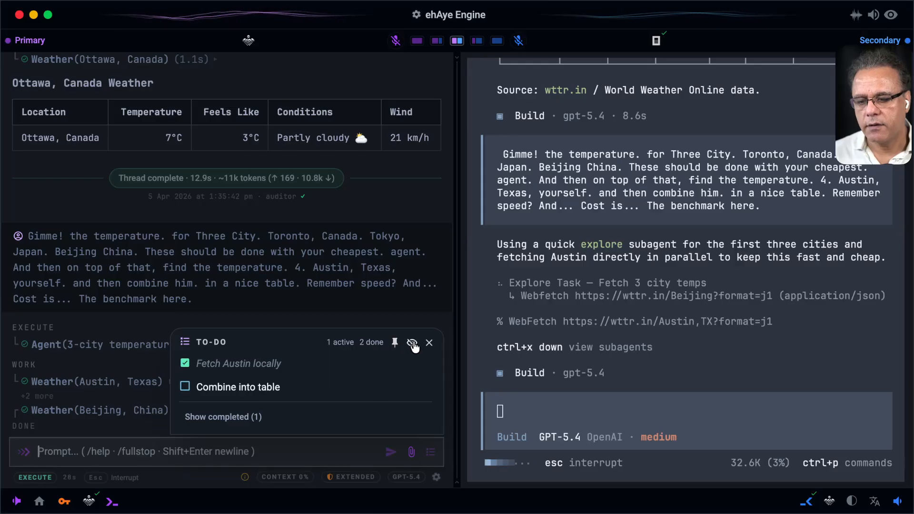
left_click(413, 344)
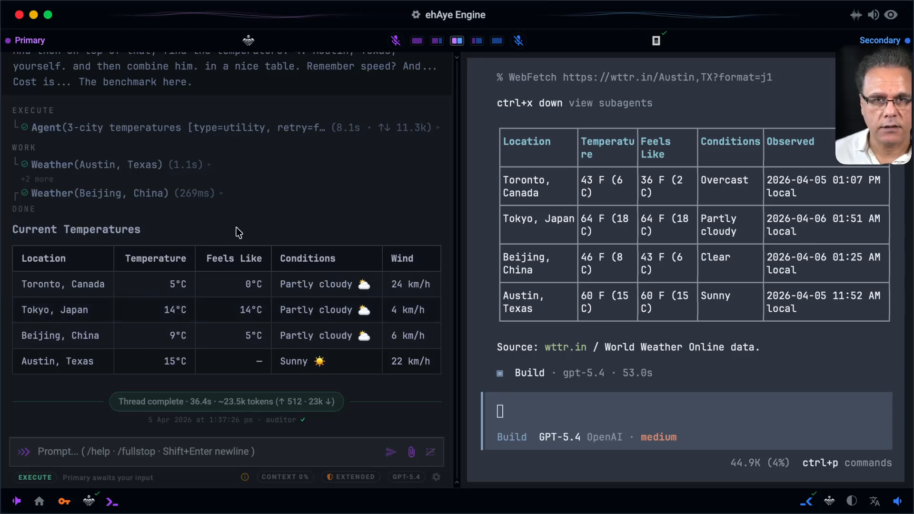
- Examine the individual weather call results for Toronto, Tokyo, Beijing and Austin in the primary thread
left_click(42, 179)
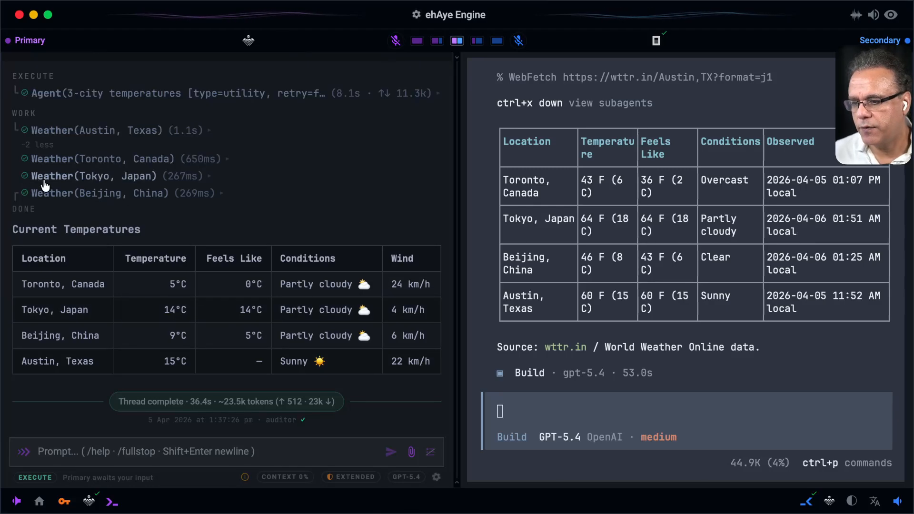
left_click(96, 162)
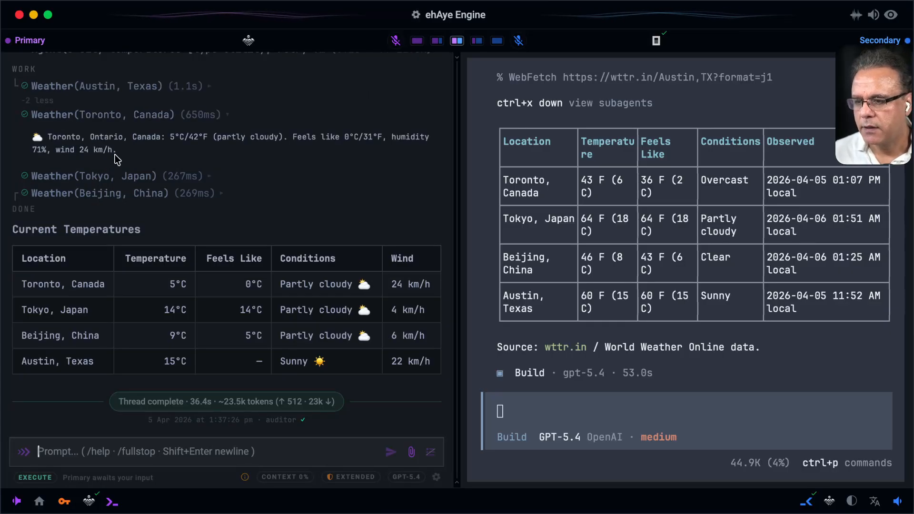
left_click(125, 177)
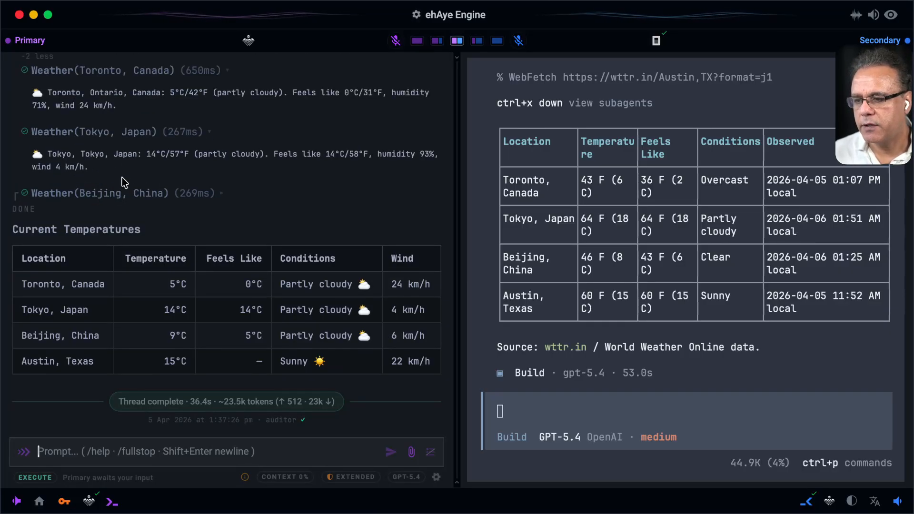
left_click(120, 191)
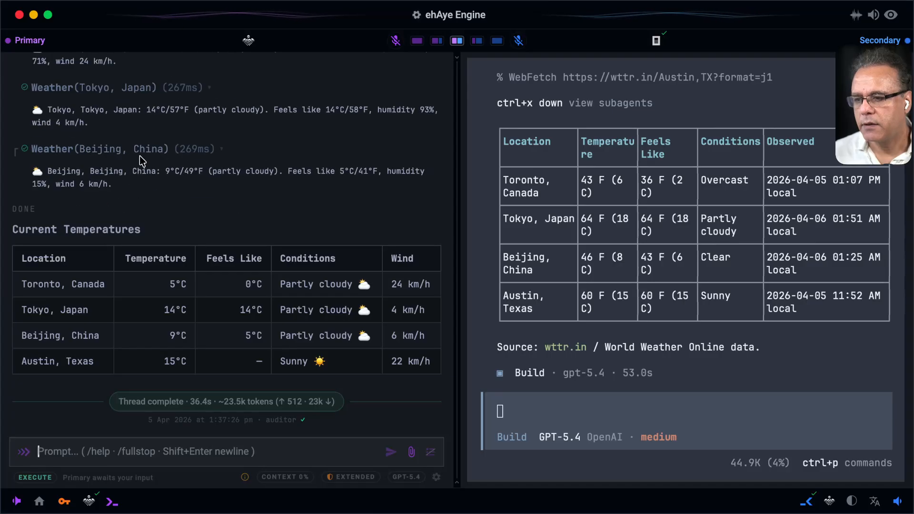
scroll(141, 161, "up", 3)
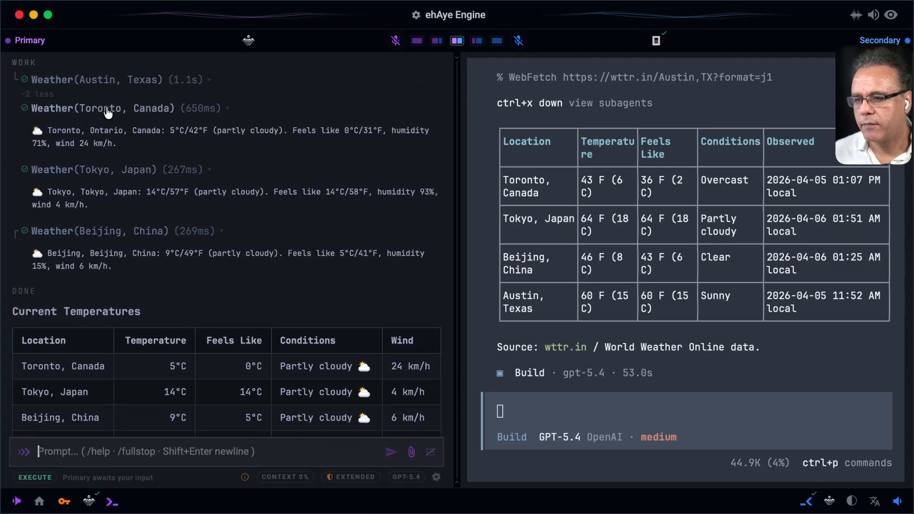
left_click(109, 110)
left_click(78, 85)
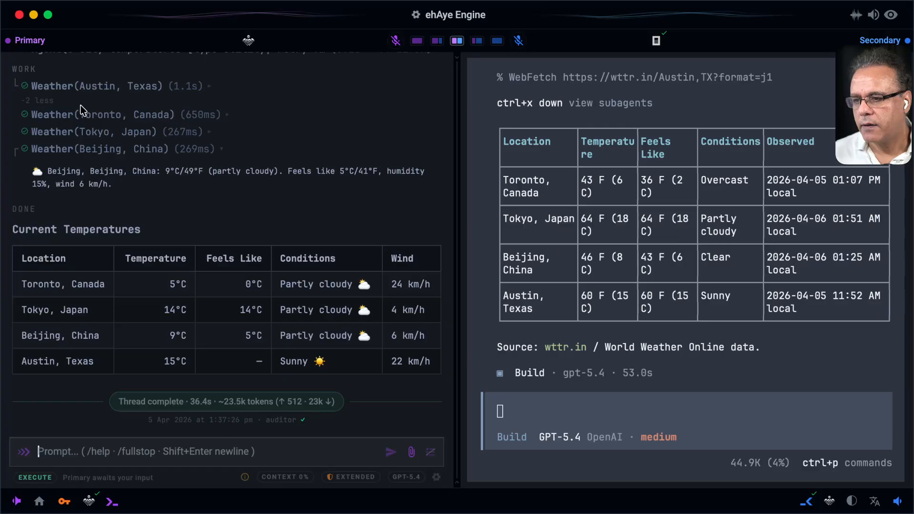
left_click(81, 86)
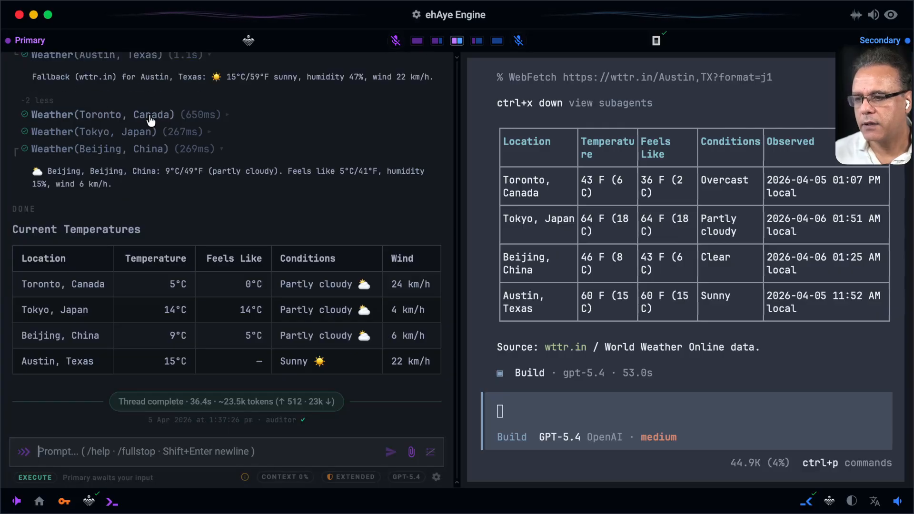
scroll(150, 120, "up", 1)
left_click(115, 92)
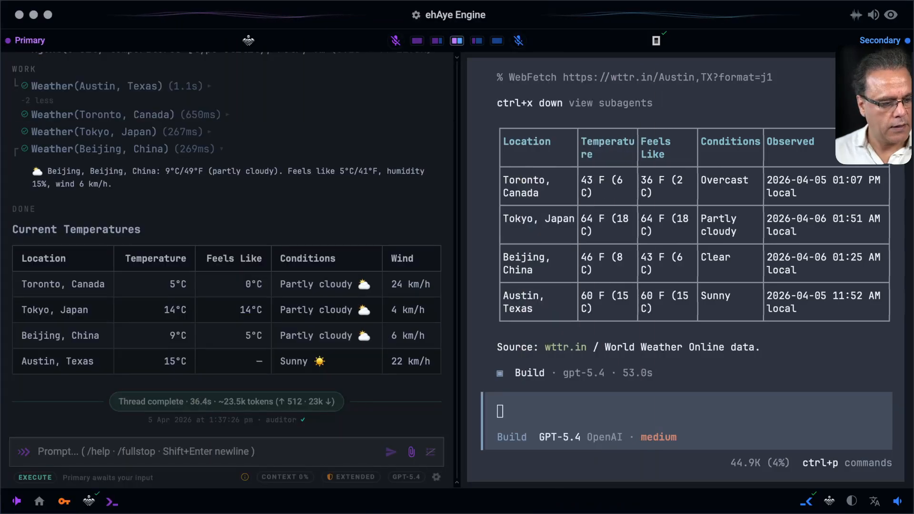
- Paste the copied image into both OpenCode and the primary prompt, and send the Duo voice prompt "Please quickly describe what is this image."
key("ctrl+v")
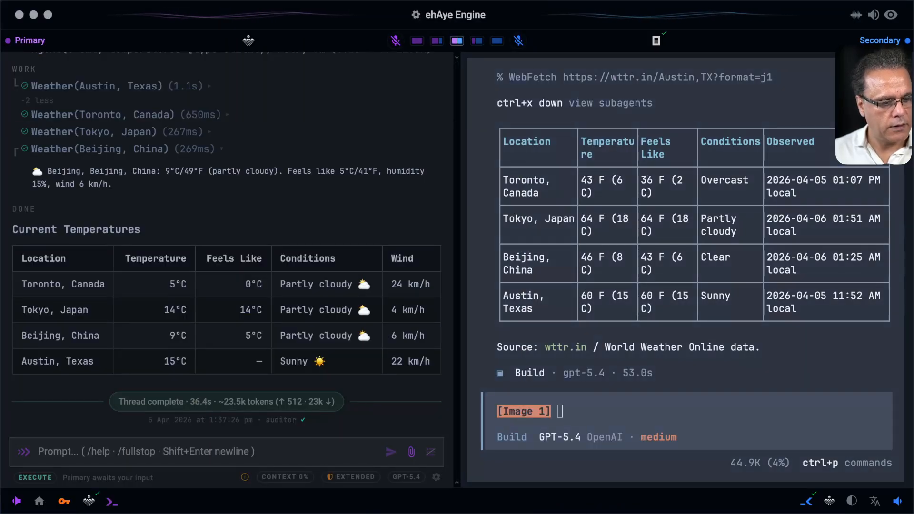
key("ctrl+v")
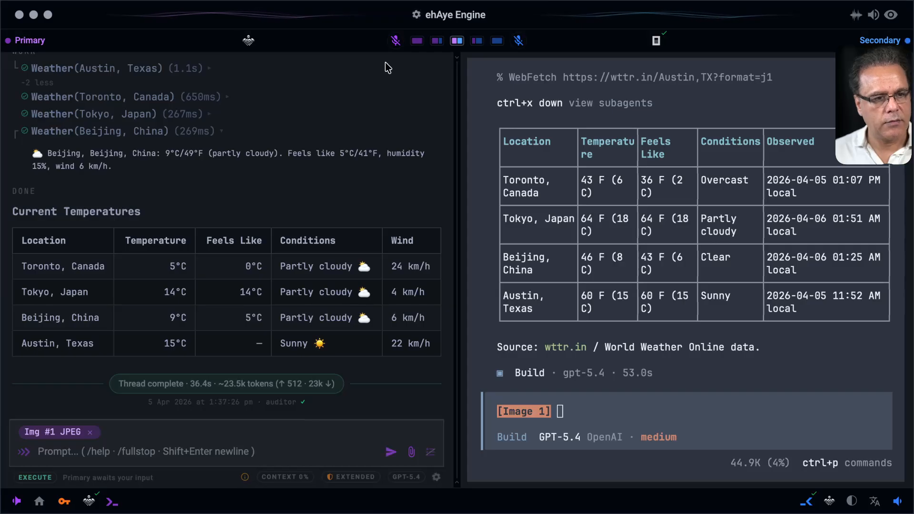
left_click(395, 41)
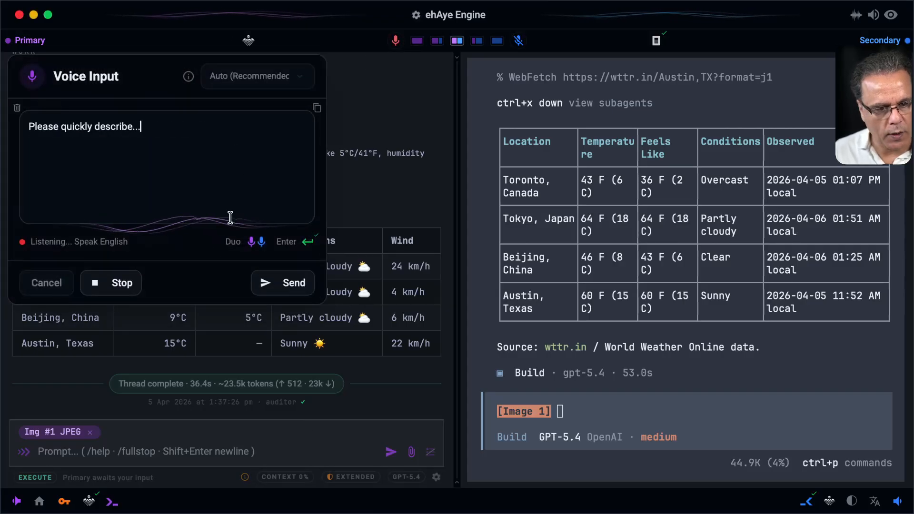
left_click(283, 283)
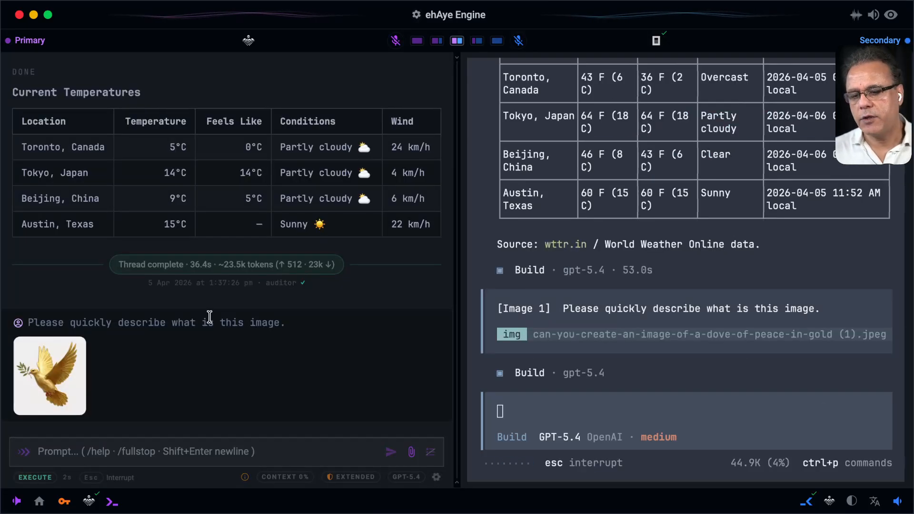
- View the attached dove image enlarged, close it and check the description in the primary thread
left_click(65, 371)
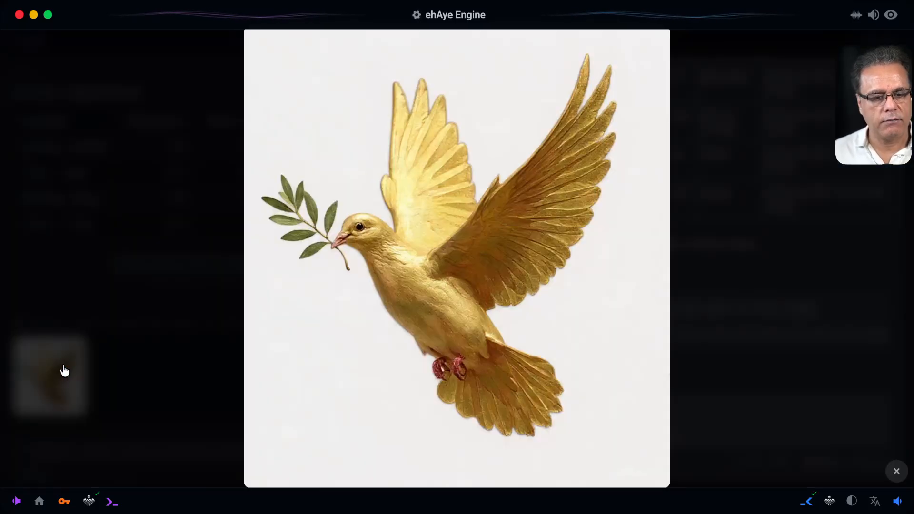
left_click(100, 220)
scroll(250, 299, "down", 3)
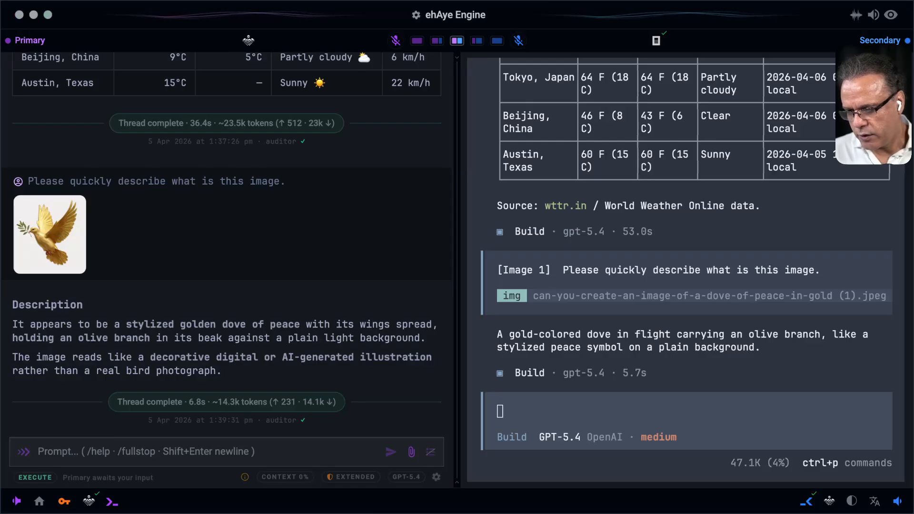
- In the app's settings, set the welcome screen image to the Canada figurine Beaver and deselect Moose
left_click(40, 503)
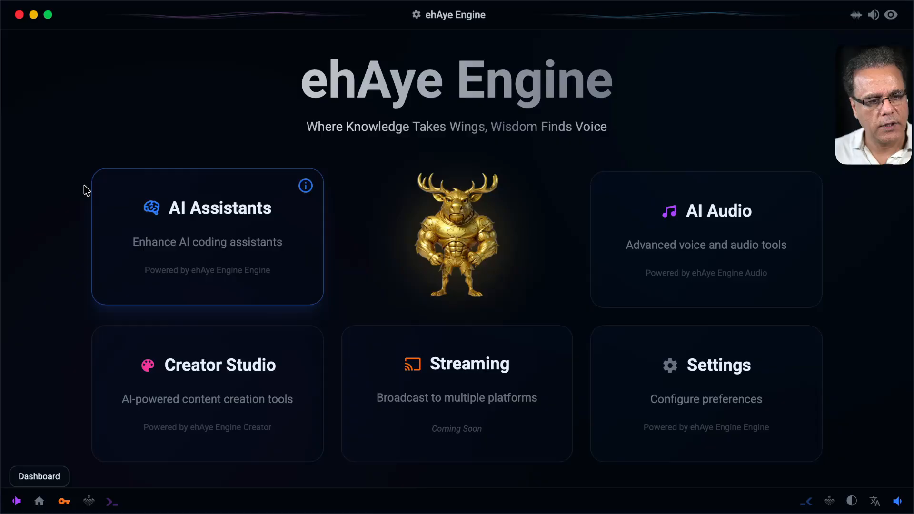
left_click(700, 392)
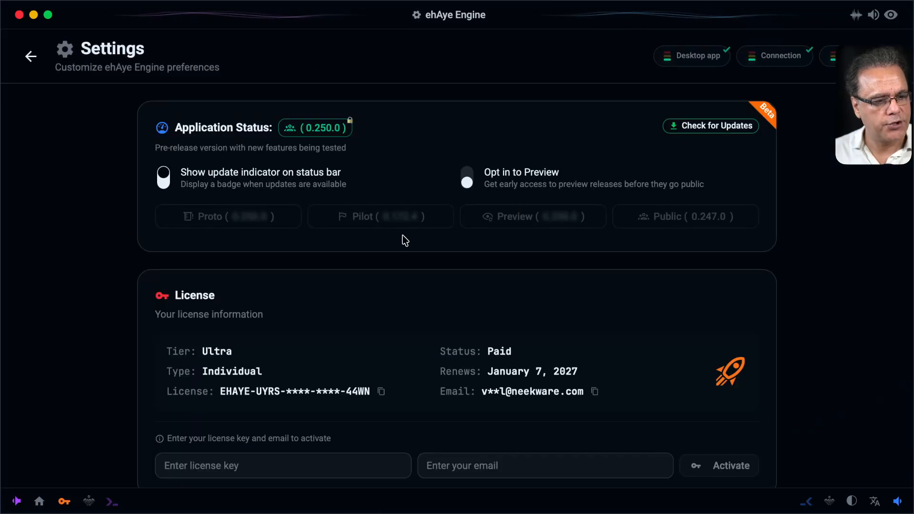
scroll(403, 238, "down", 10)
scroll(403, 238, "down", 10)
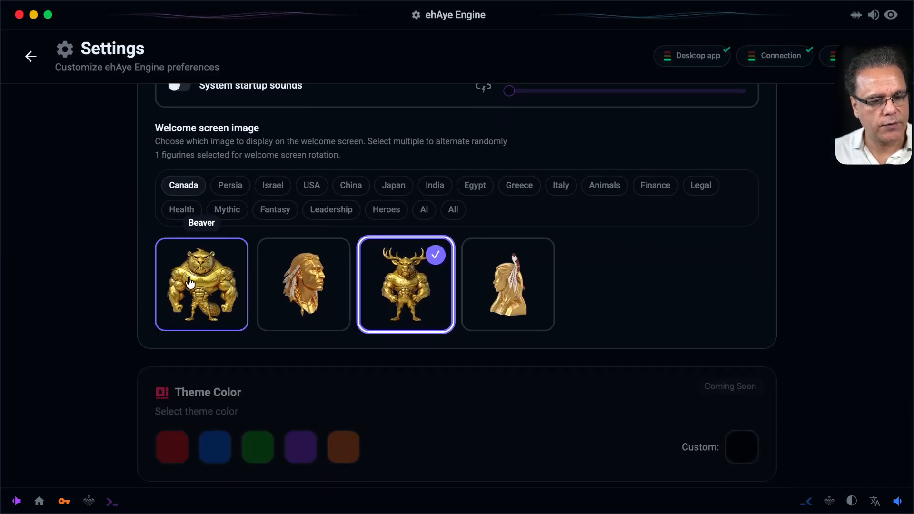
left_click(190, 283)
left_click(408, 284)
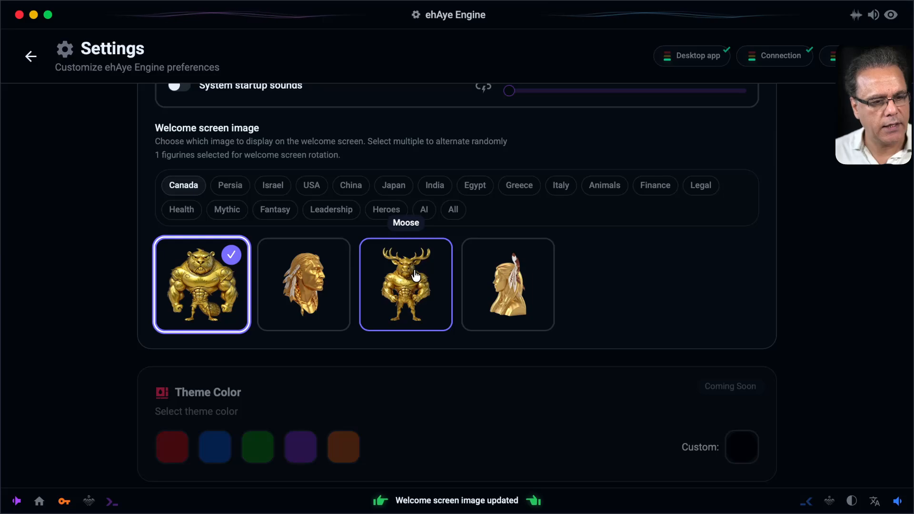
- Return to the dashboard and reload the app window
key("Escape")
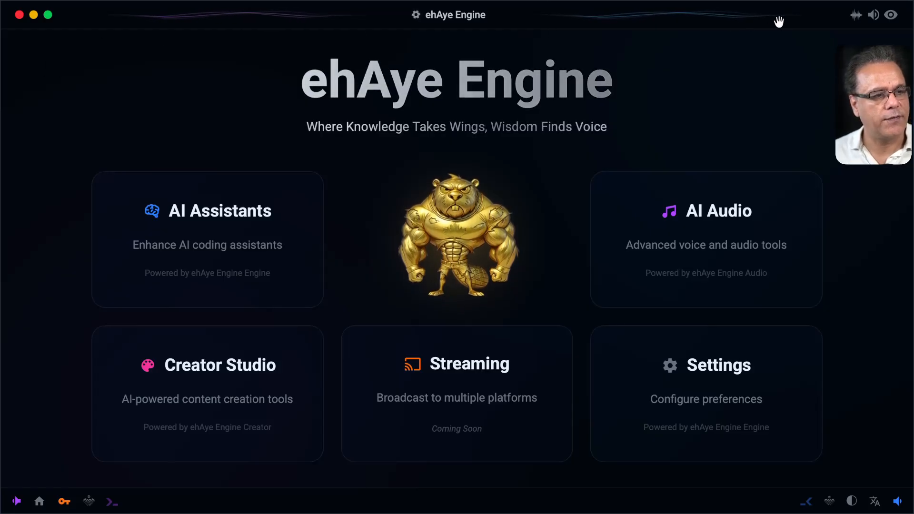
right_click(796, 18)
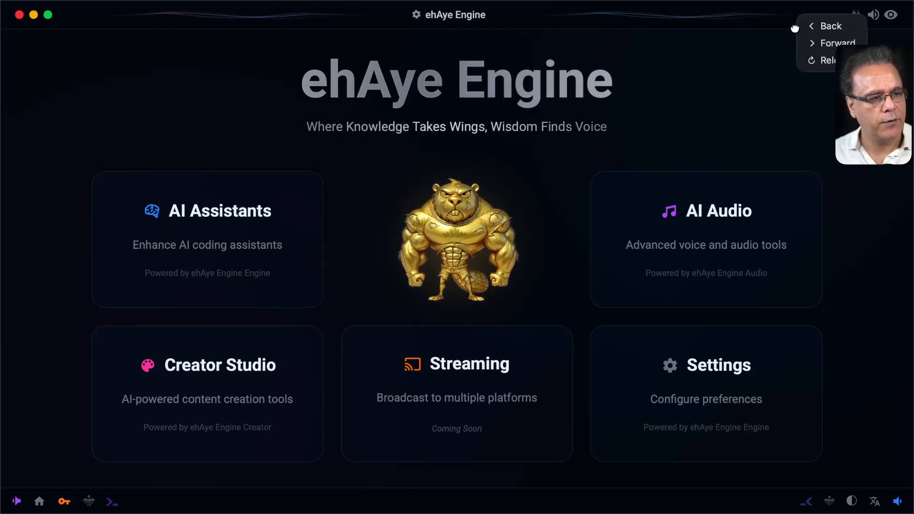
left_click(811, 56)
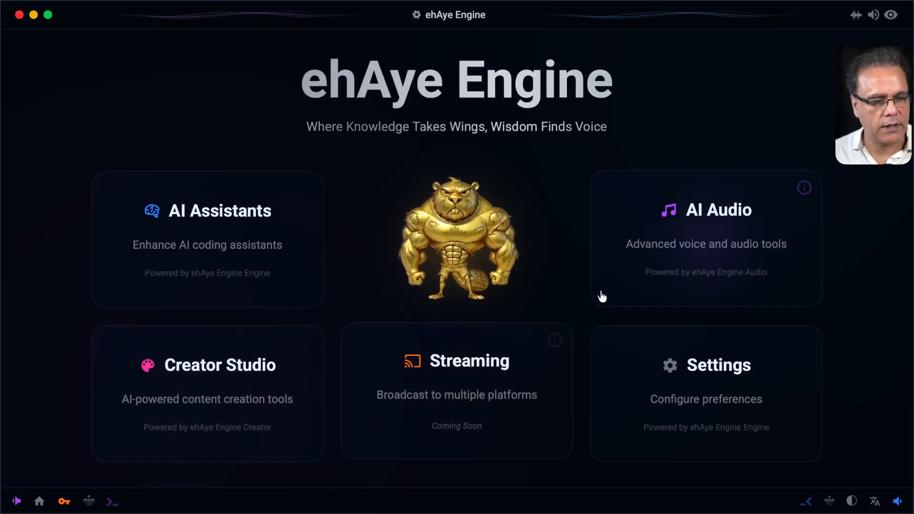
- Play the primary device's background music playlist in AI Audio and set its volume to 0.88x
left_click(691, 240)
left_click(299, 301)
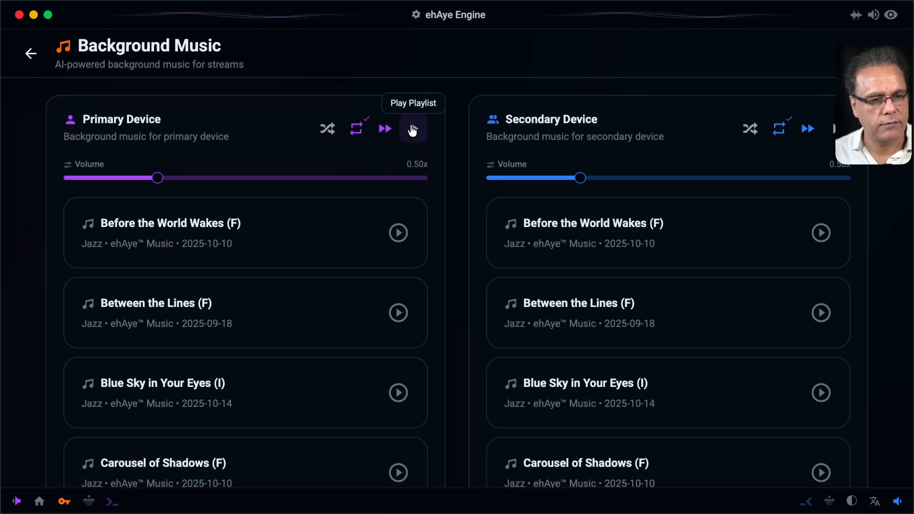
left_click(413, 129)
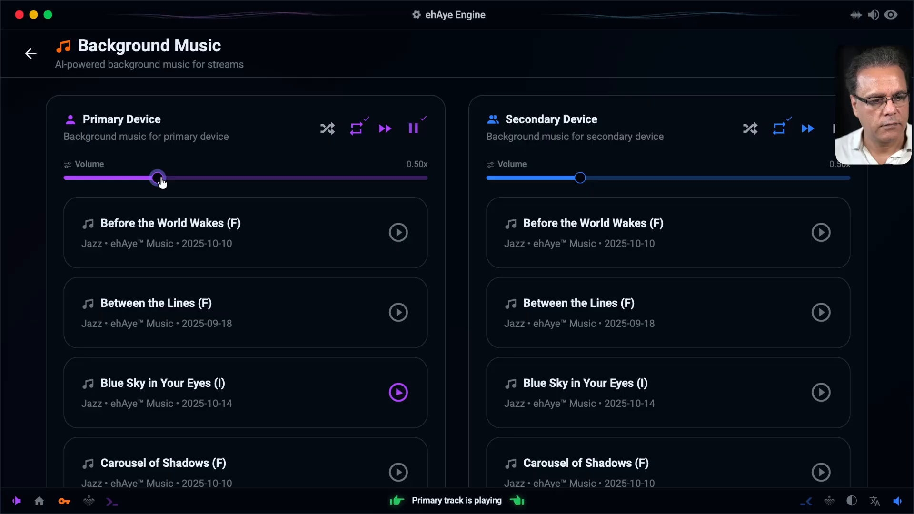
left_click_drag(161, 181, 225, 181)
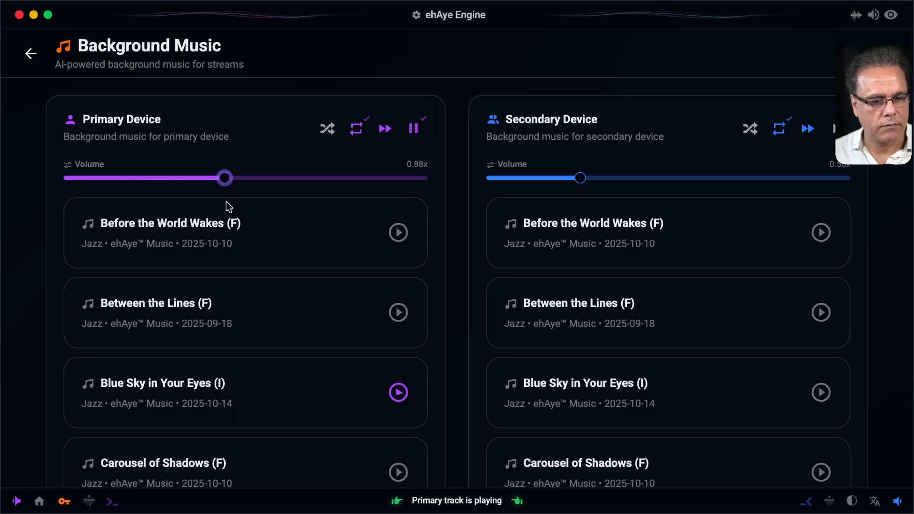
- Switch the primary device's background music to the track "Carousel of Shadows (F)"
scroll(266, 307, "down", 3)
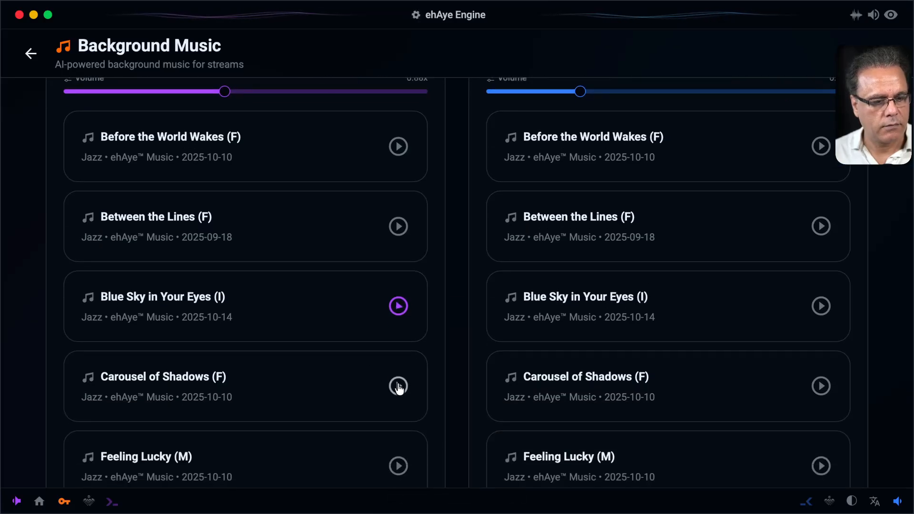
left_click(399, 386)
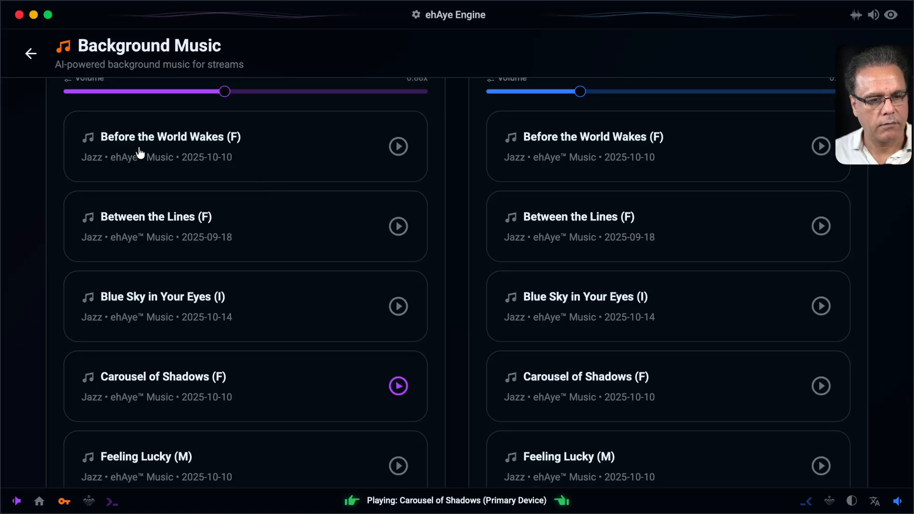
scroll(36, 193, "up", 3)
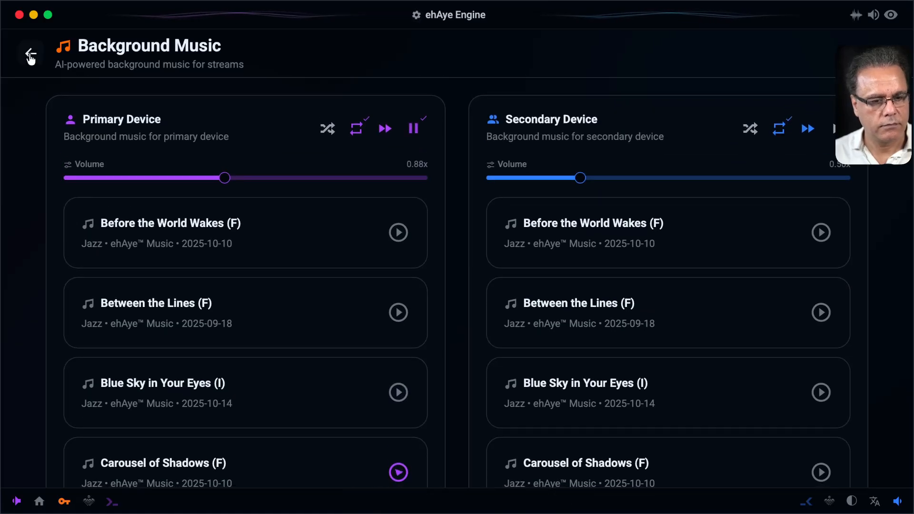
- Leave the background music settings, open Creator Studio's Countdown Generation tool and nudge the default countdown's background image slightly to the right
left_click(30, 56)
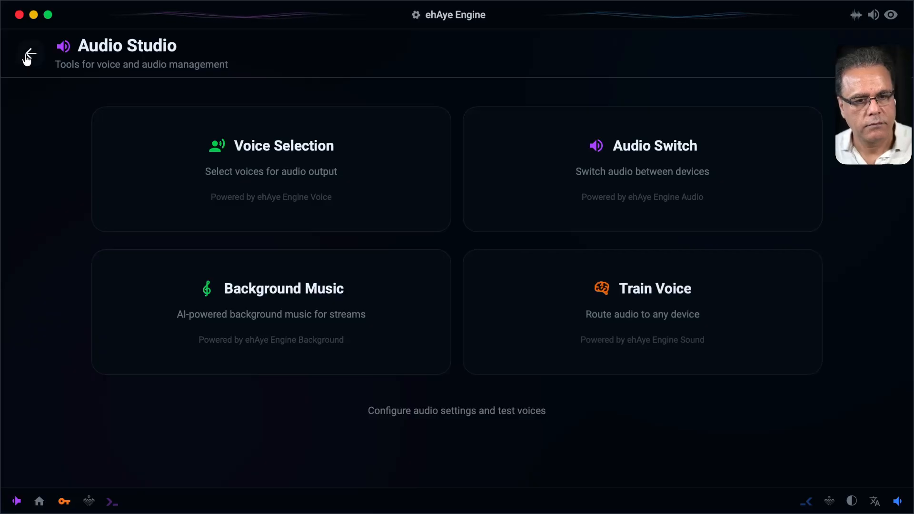
left_click(29, 56)
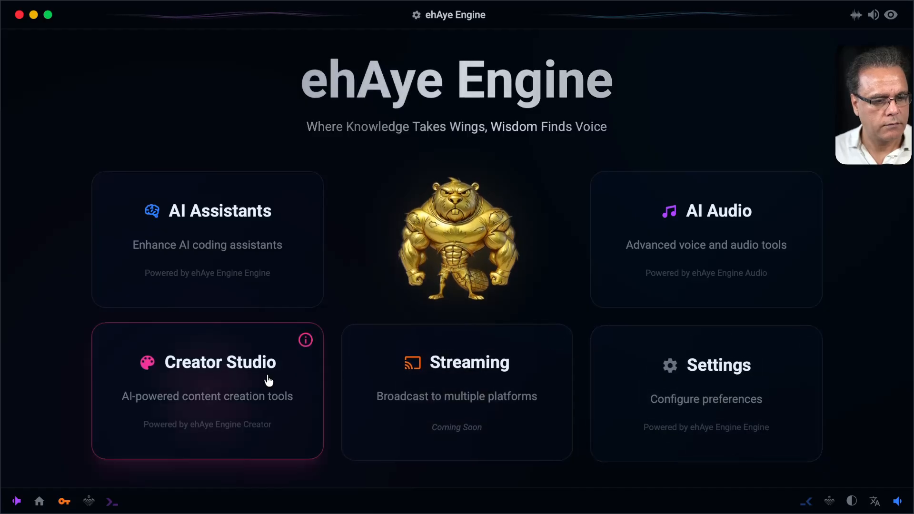
left_click(219, 387)
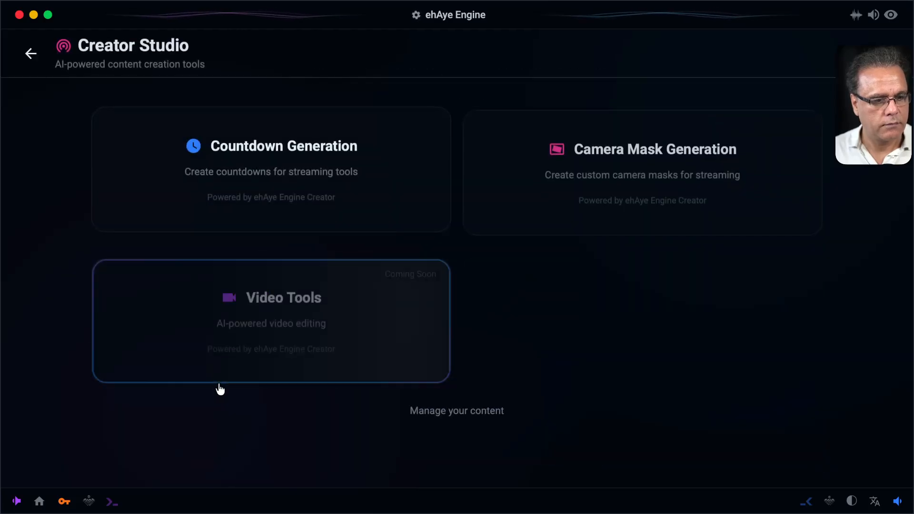
left_click(303, 184)
left_click_drag(508, 300, 522, 303)
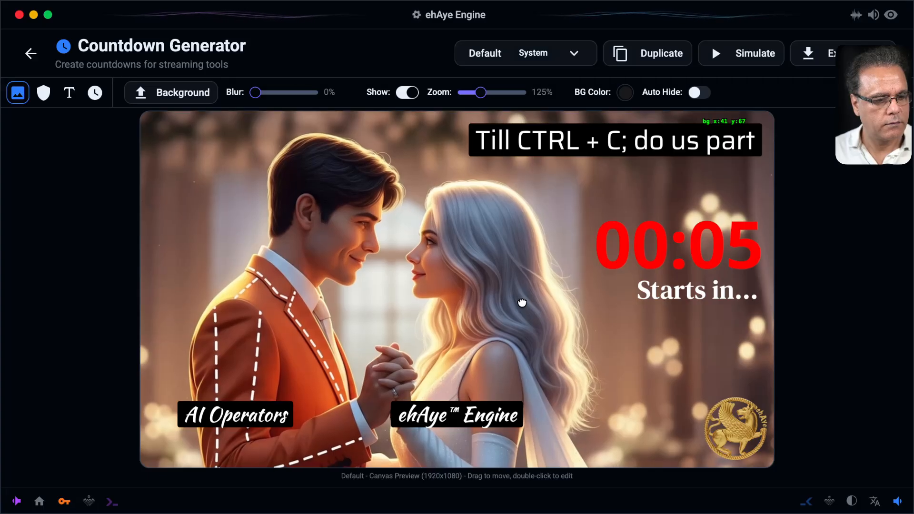
- Simulate the default countdown and return to the main dashboard
left_click(740, 54)
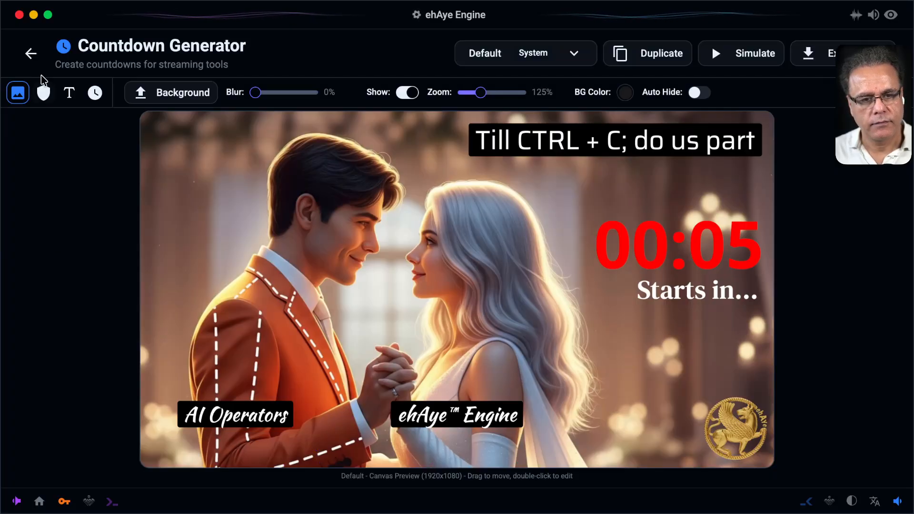
left_click(31, 55)
left_click(31, 60)
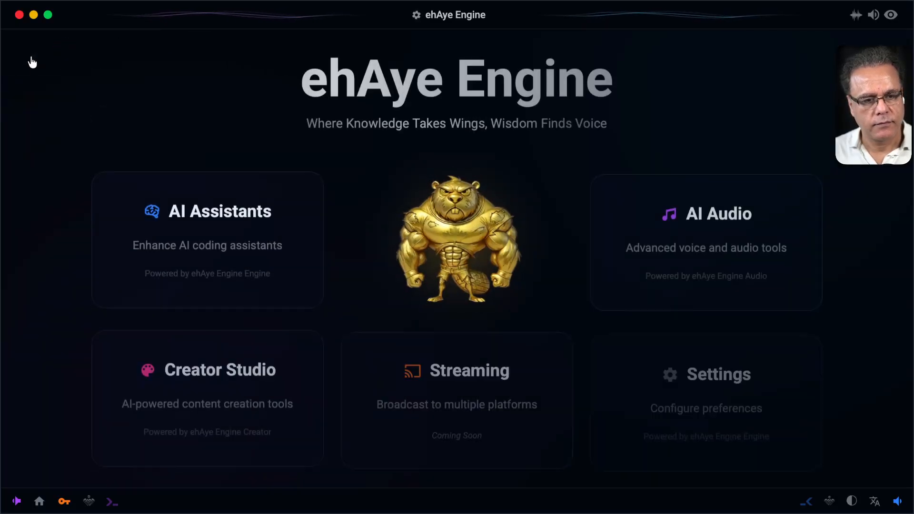